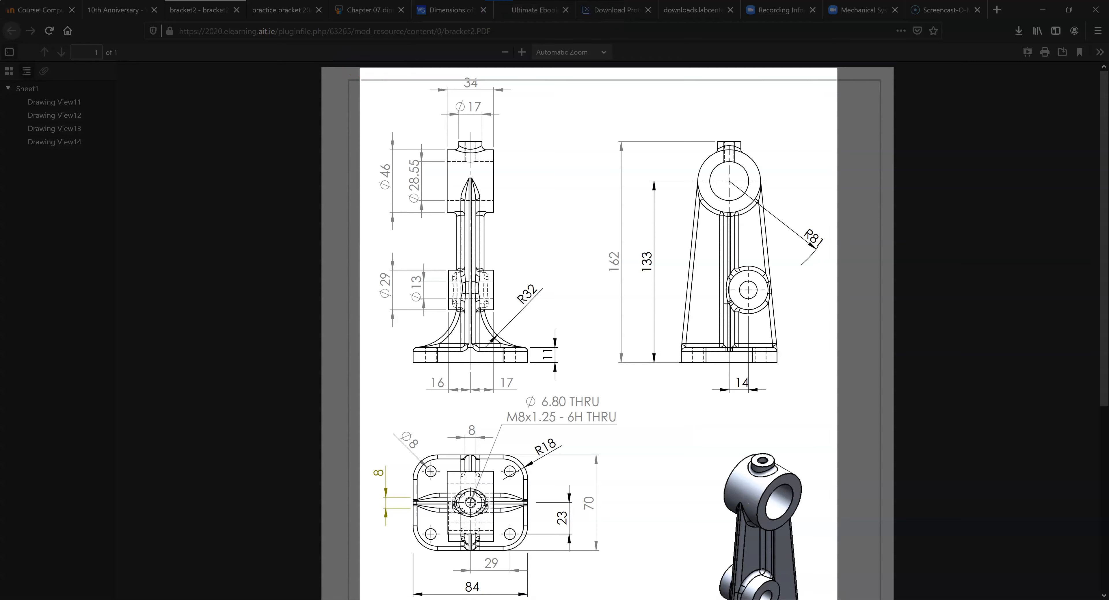
Switch to SOLIDWORKS and place the snipped bracket drawing as a reference picture in the new part's Top view
click(606, 340)
right_click(606, 341)
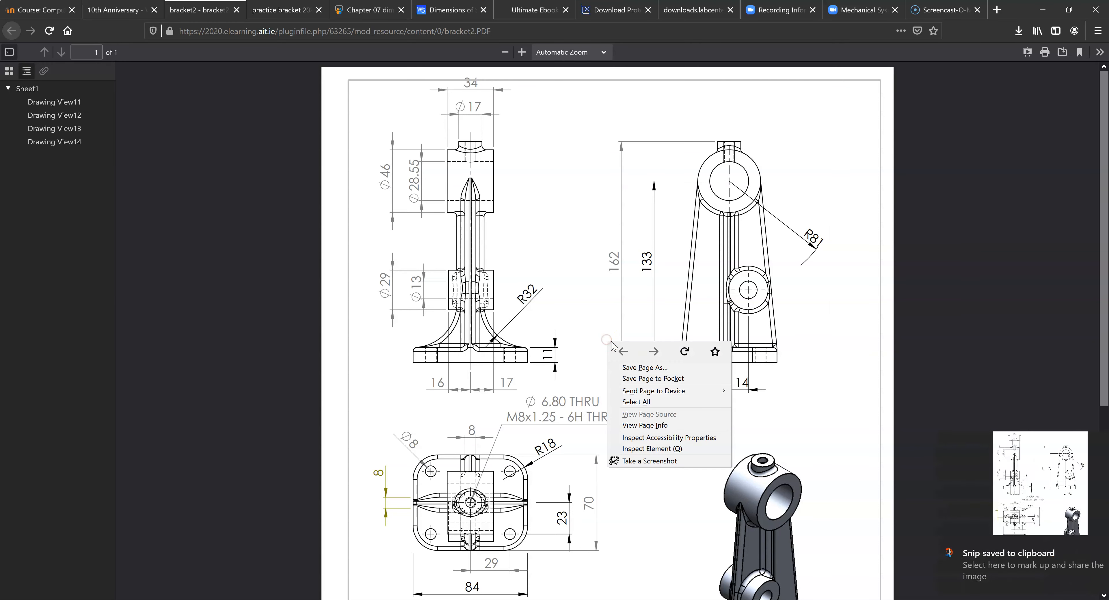
click(596, 599)
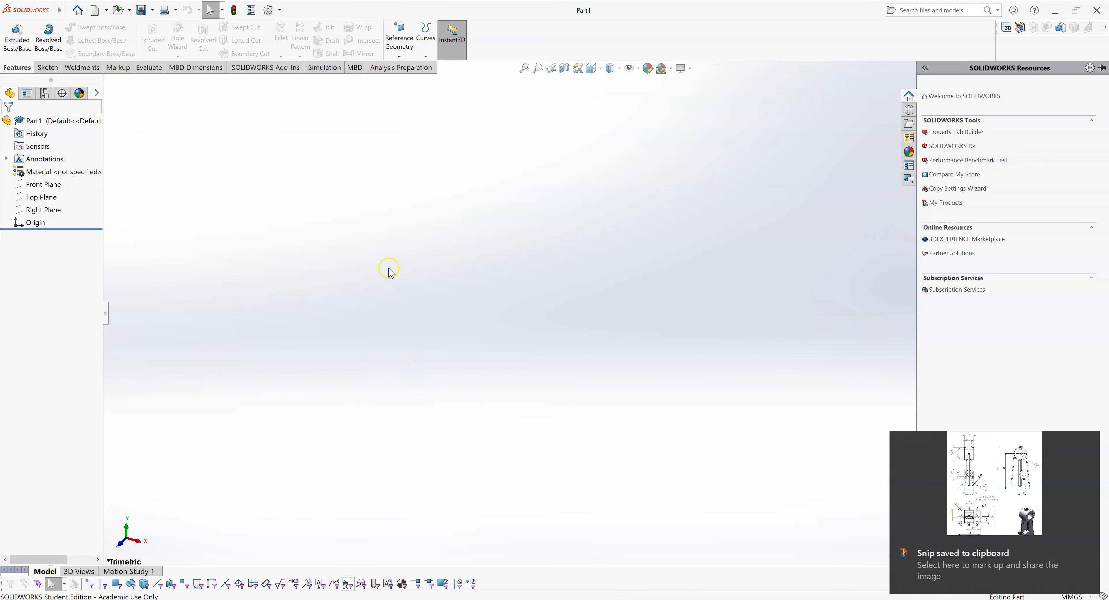
click(294, 233)
click(287, 259)
right_drag(406, 319, 405, 288)
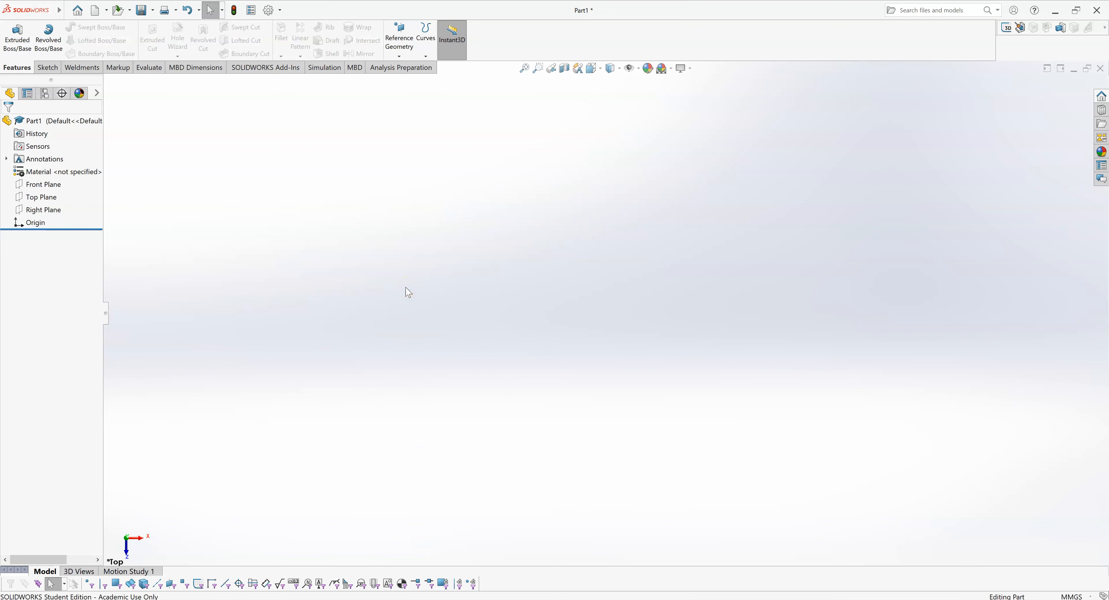
scroll(424, 288, up, 3)
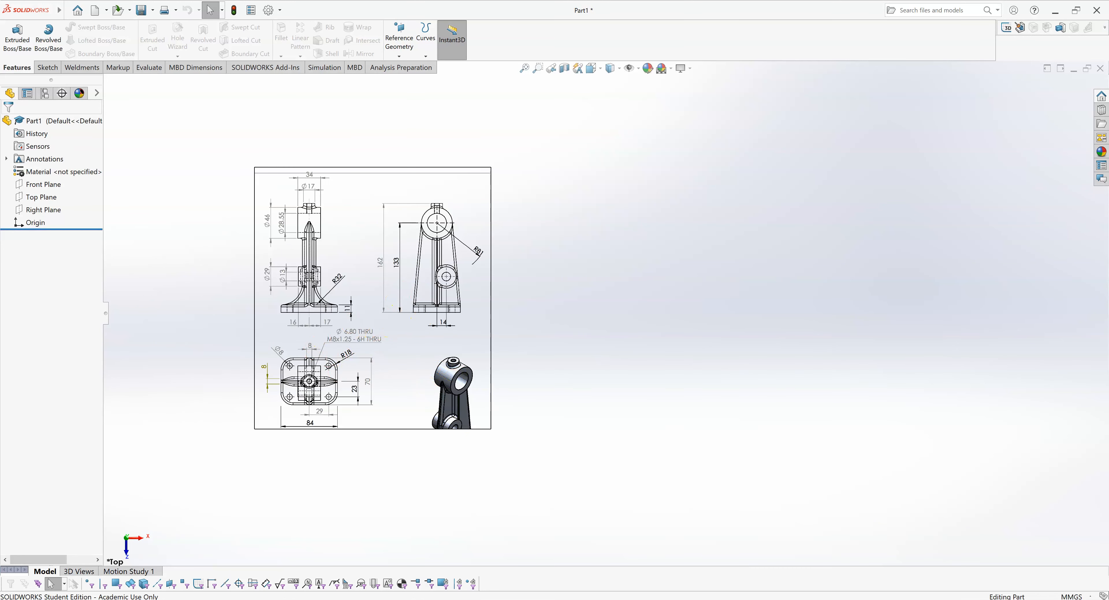
Switch back to the bracket PDF in the browser and examine its views, dimensions, isometric picture and general fillet note
key(alt+Tab)
scroll(739, 432, down, 4)
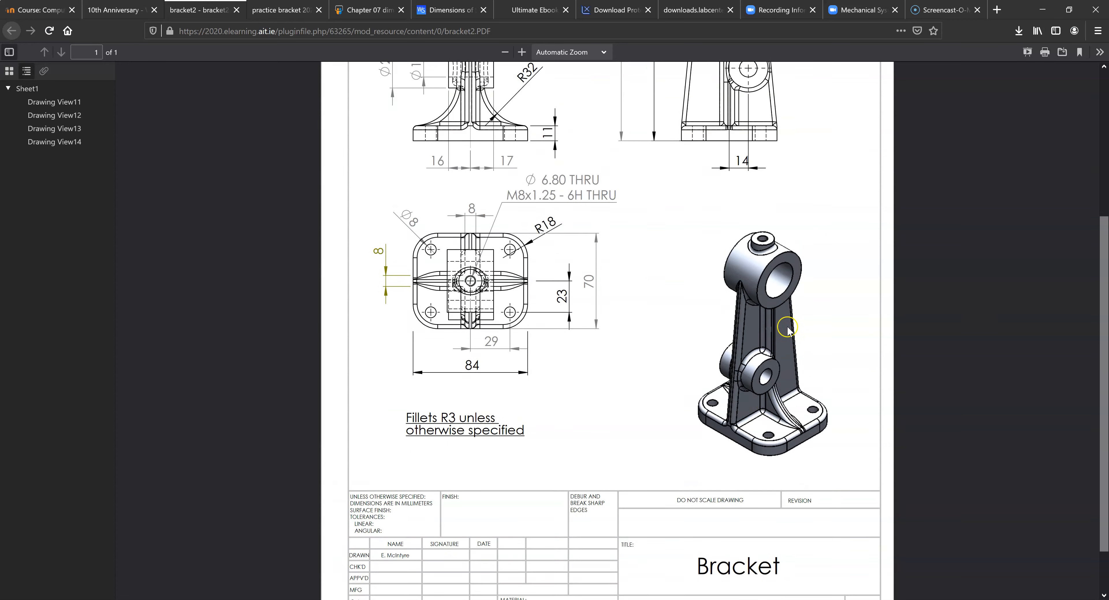
scroll(787, 371, up, 1)
scroll(781, 390, up, 1)
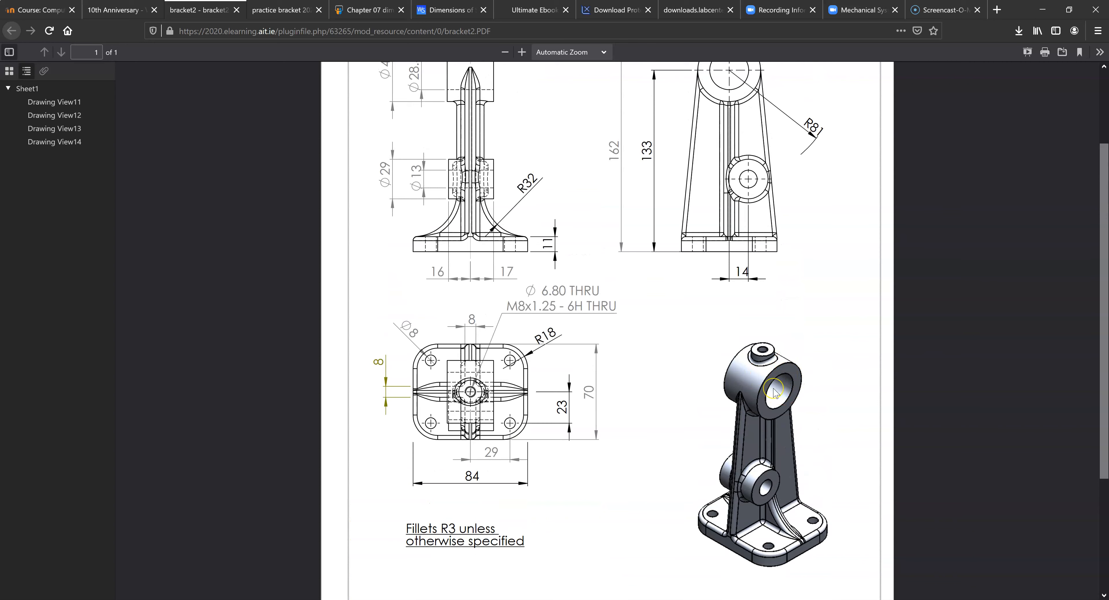
scroll(775, 394, up, 1)
scroll(774, 393, up, 1)
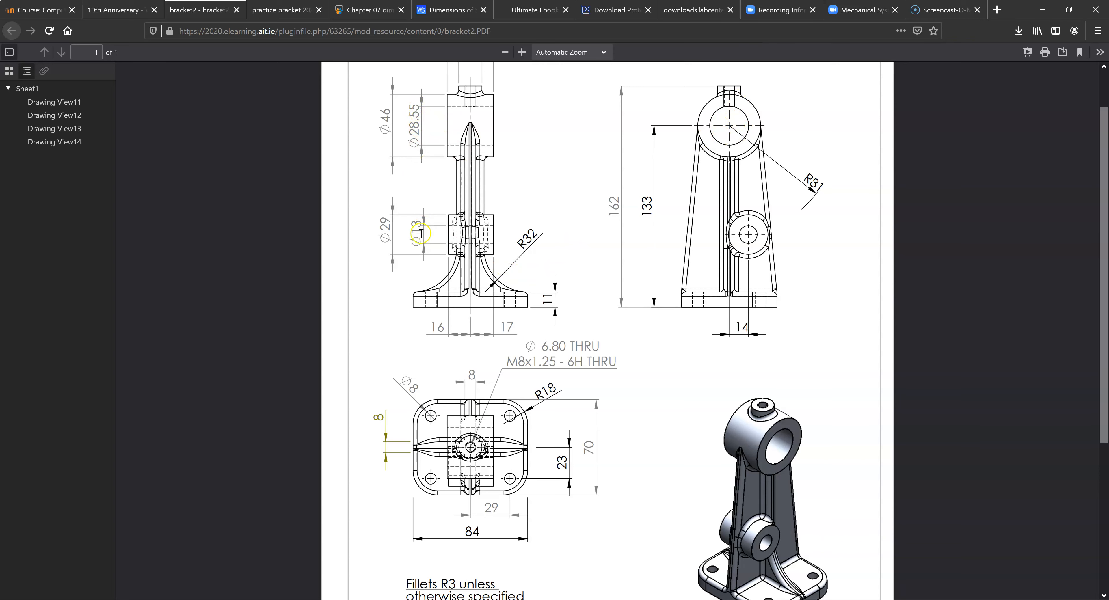
scroll(832, 350, down, 3)
scroll(788, 457, up, 3)
scroll(461, 193, up, 2)
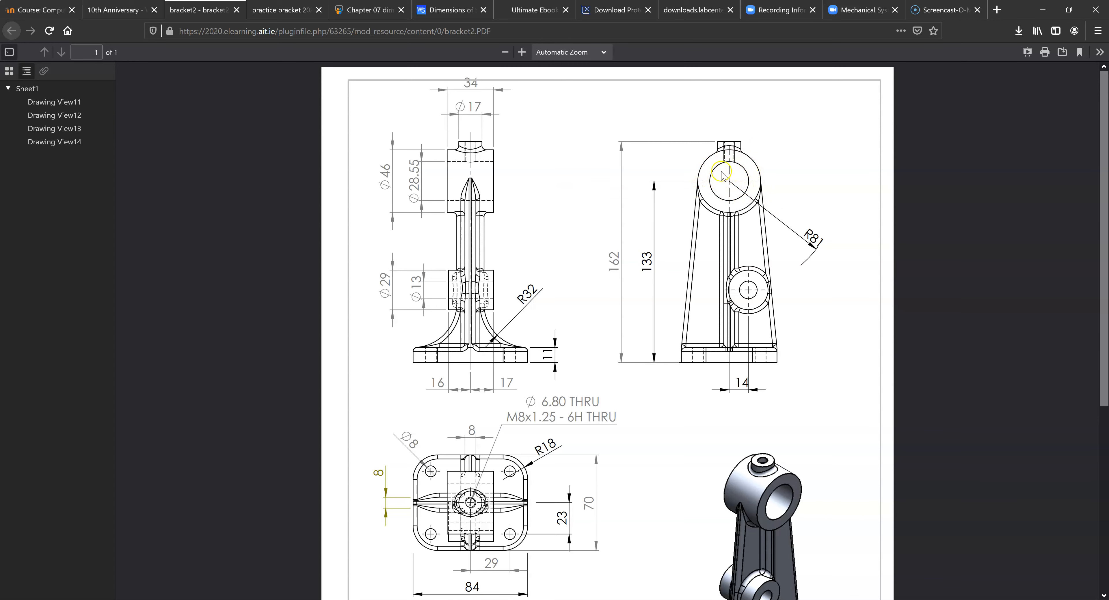
scroll(747, 184, down, 2)
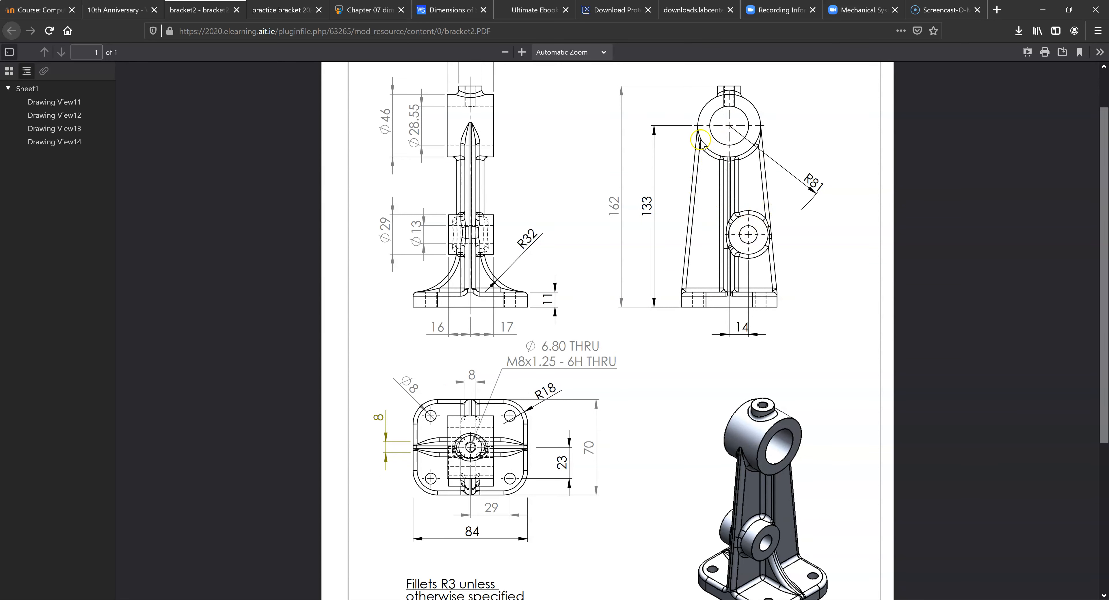
scroll(710, 129, up, 2)
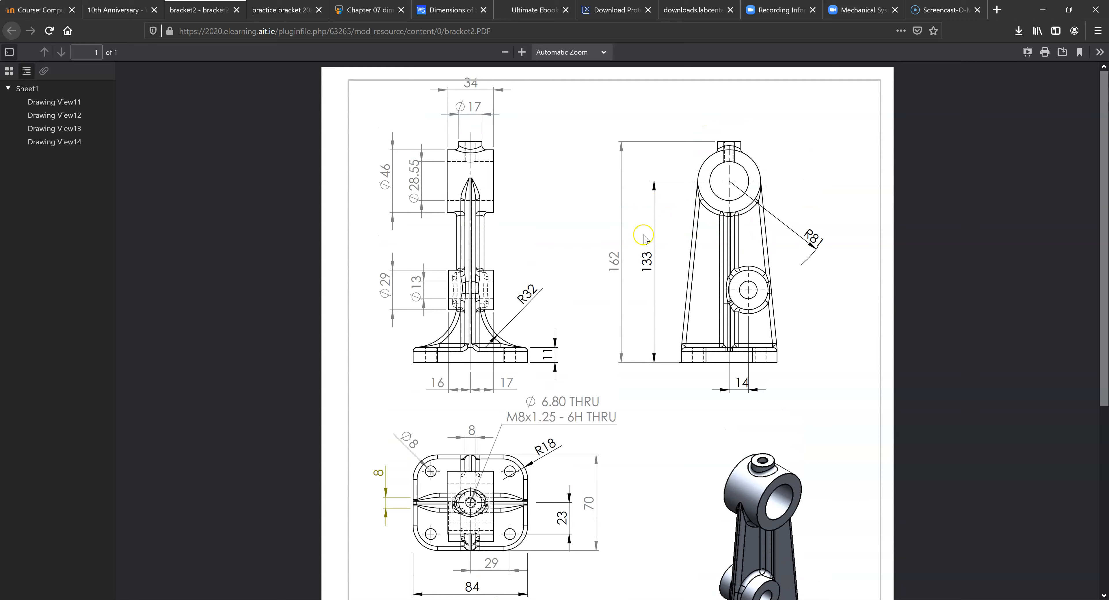
Return to SOLIDWORKS, start a sketch on the Top Plane and draw a center rectangle about 131 by 86 mm at the origin
click(631, 599)
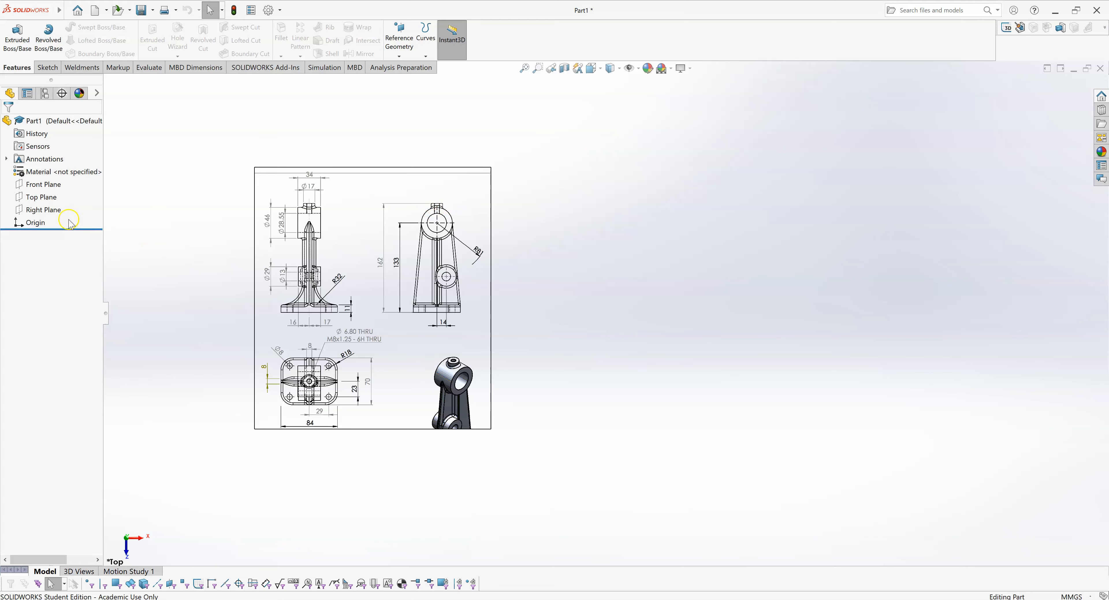
click(42, 201)
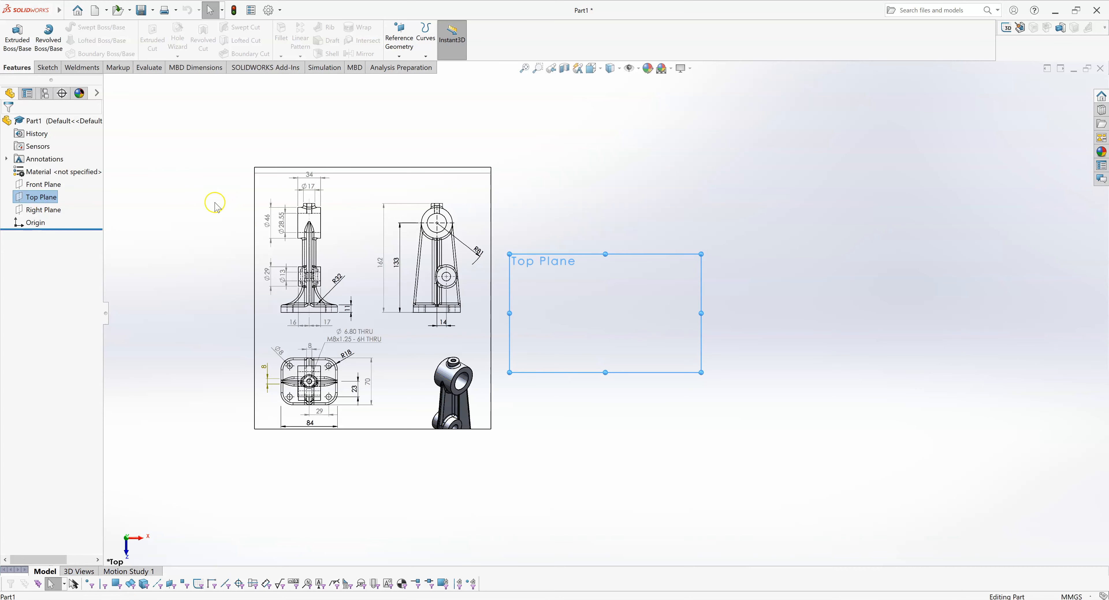
click(25, 52)
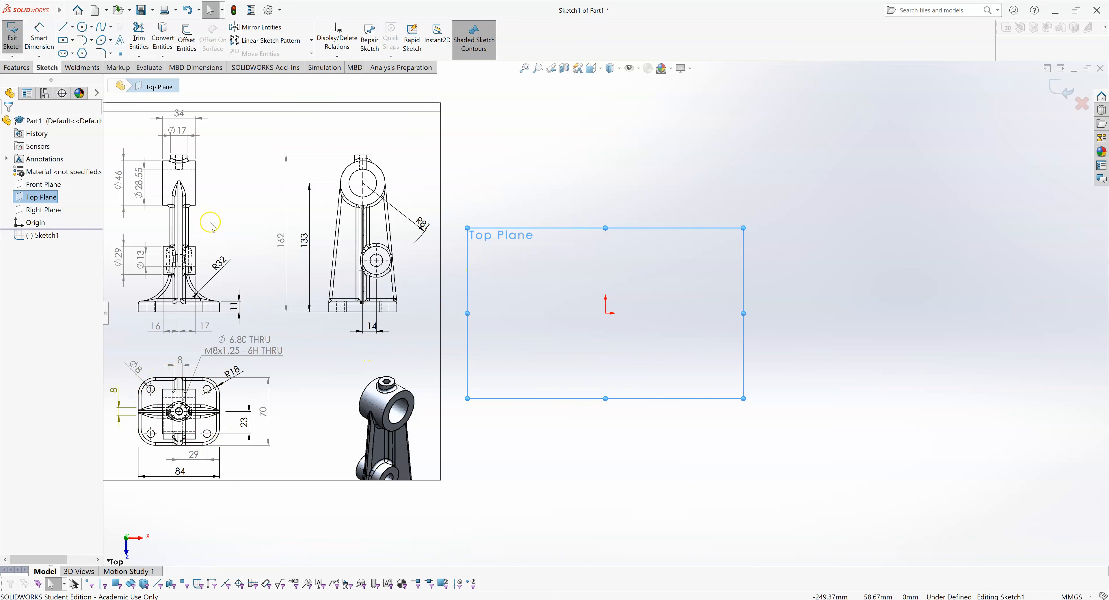
click(72, 40)
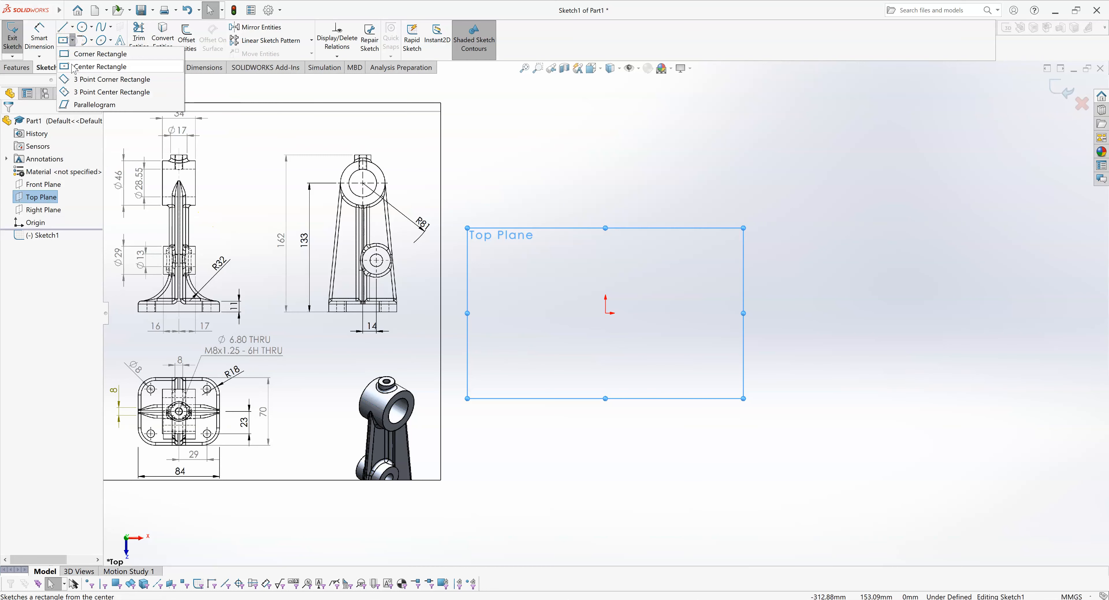
click(88, 68)
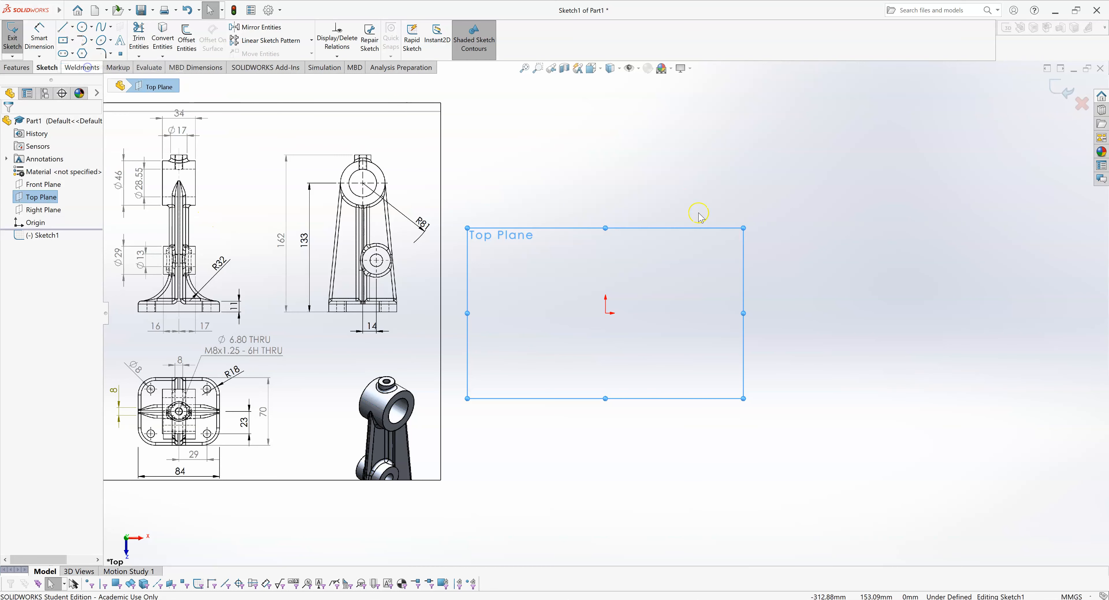
click(606, 313)
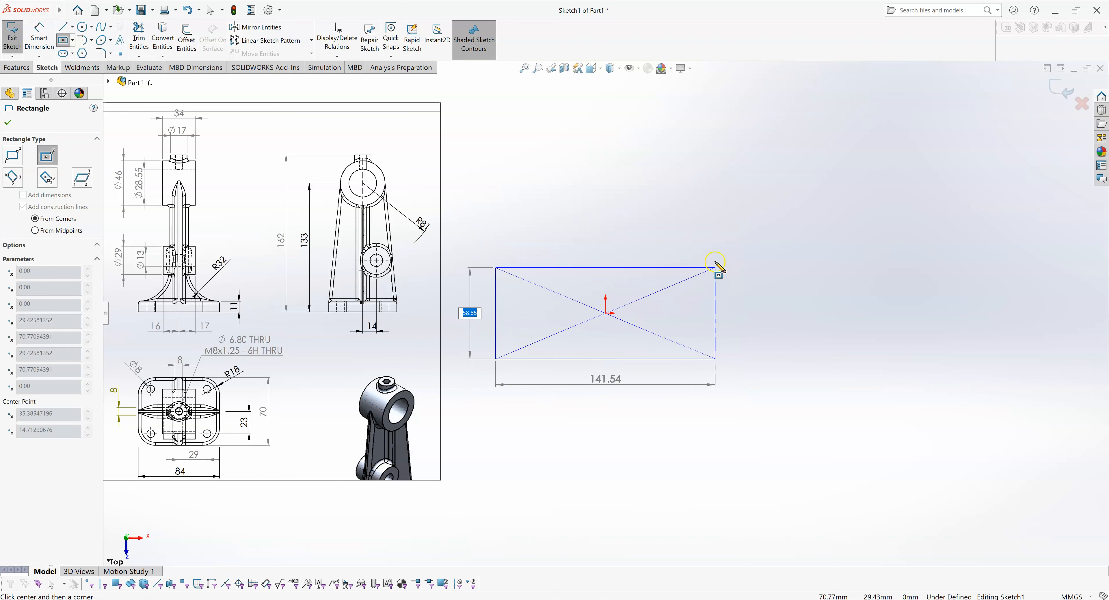
click(707, 247)
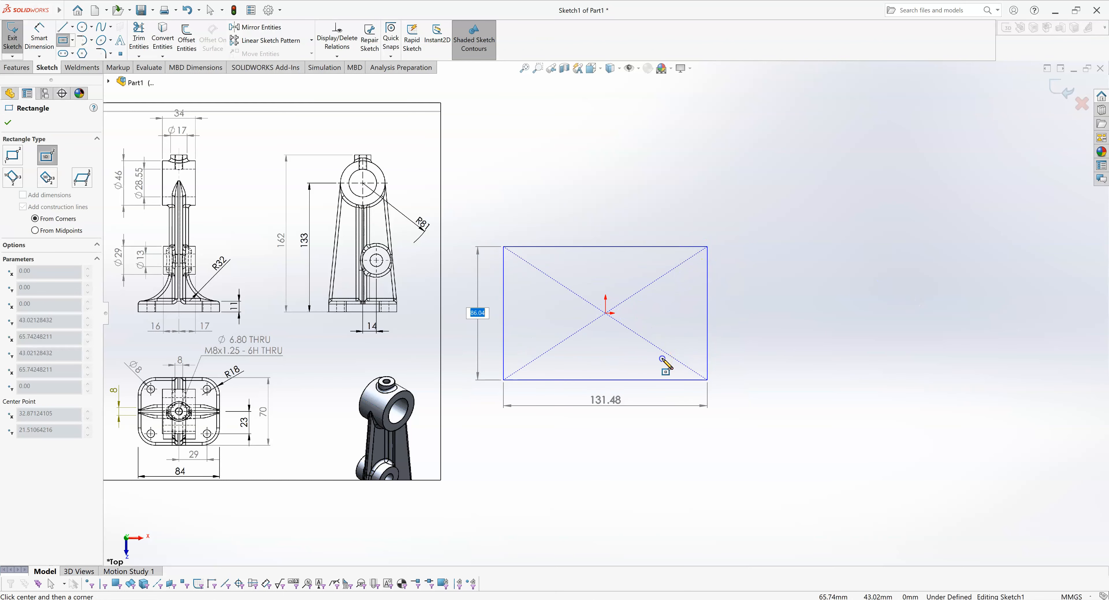
click(607, 316)
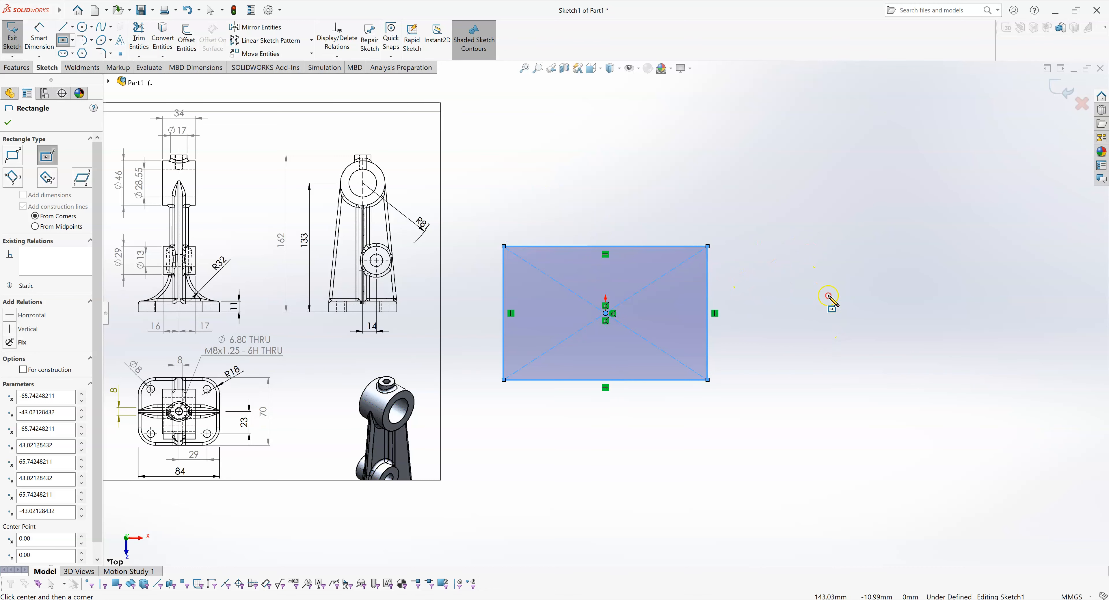
Dimension the rectangle's horizontal edge and set its width to 84 mm
right_drag(828, 296, 827, 266)
drag(627, 247, 636, 219)
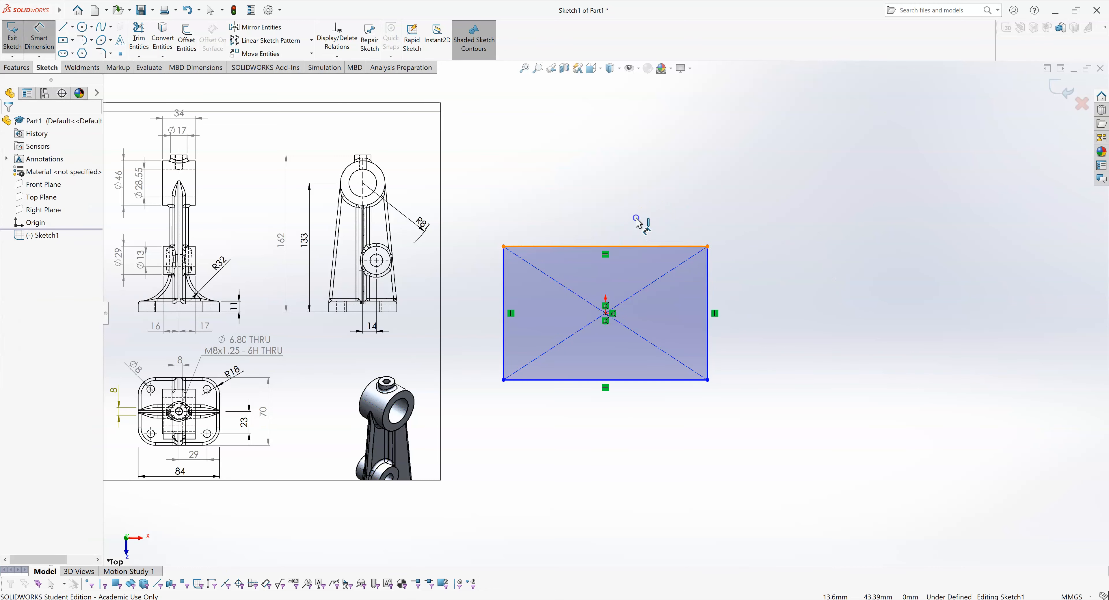
click(626, 206)
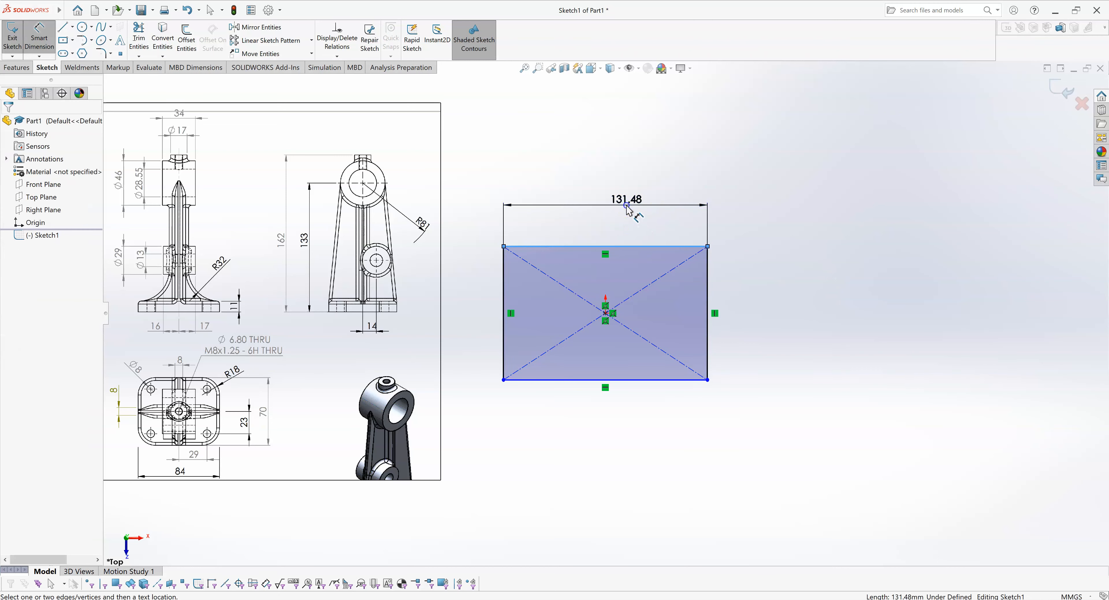
double_click(627, 206)
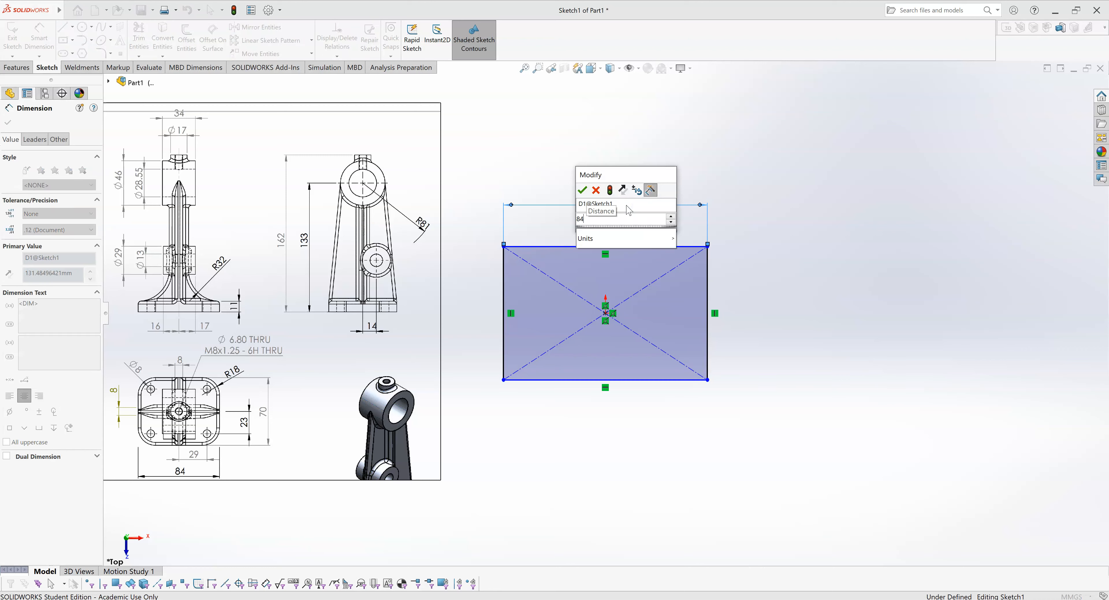
text(84)
key(Return)
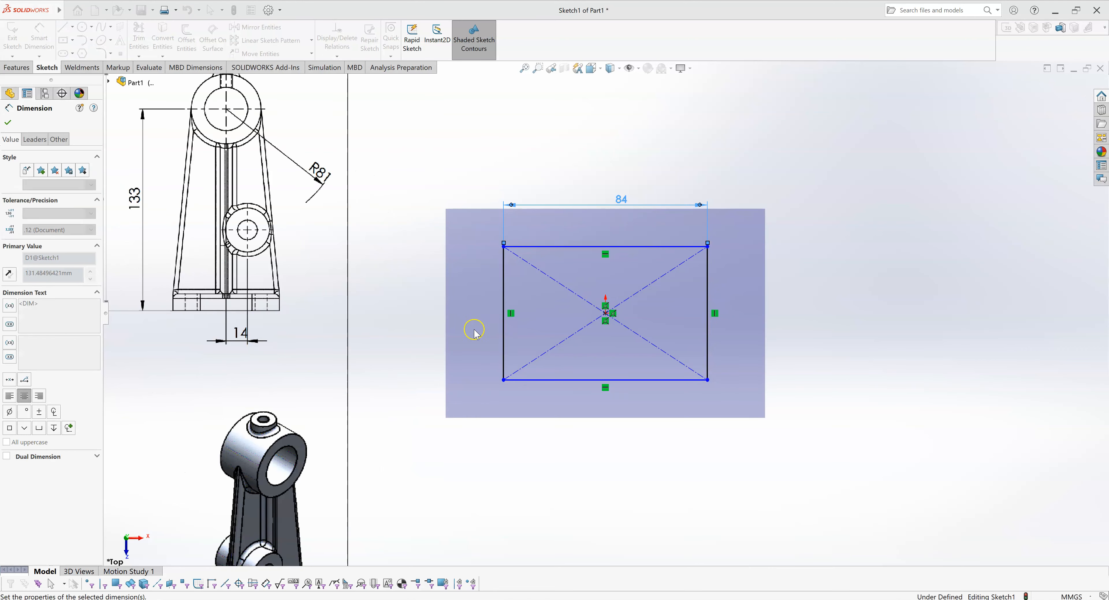
click(483, 326)
scroll(426, 324, up, 3)
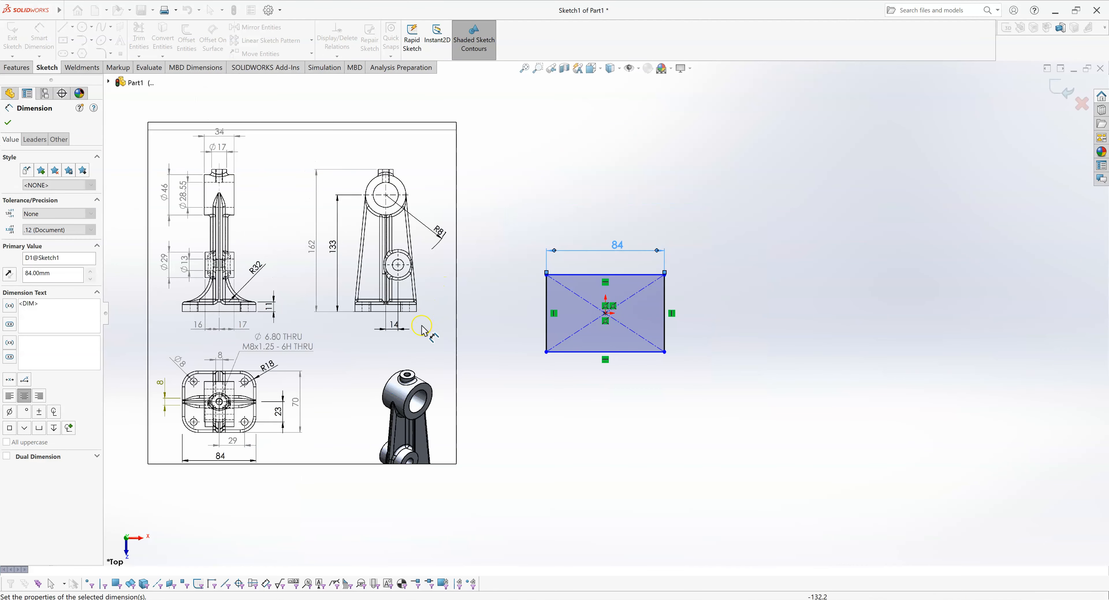
Dimension the rectangle's vertical edge and set its height to 70 mm
click(664, 304)
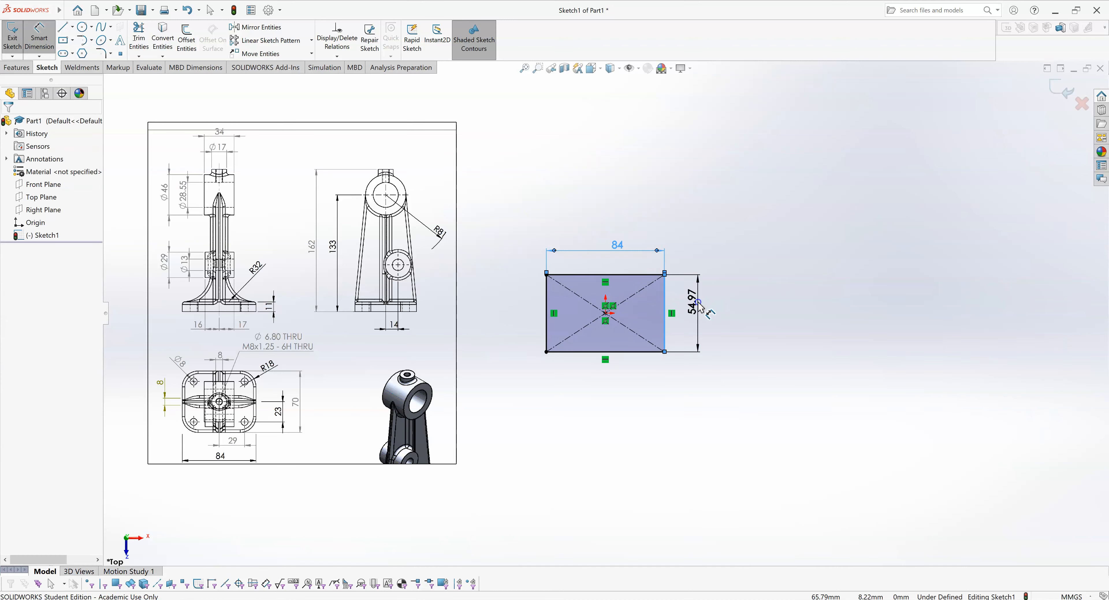
click(700, 306)
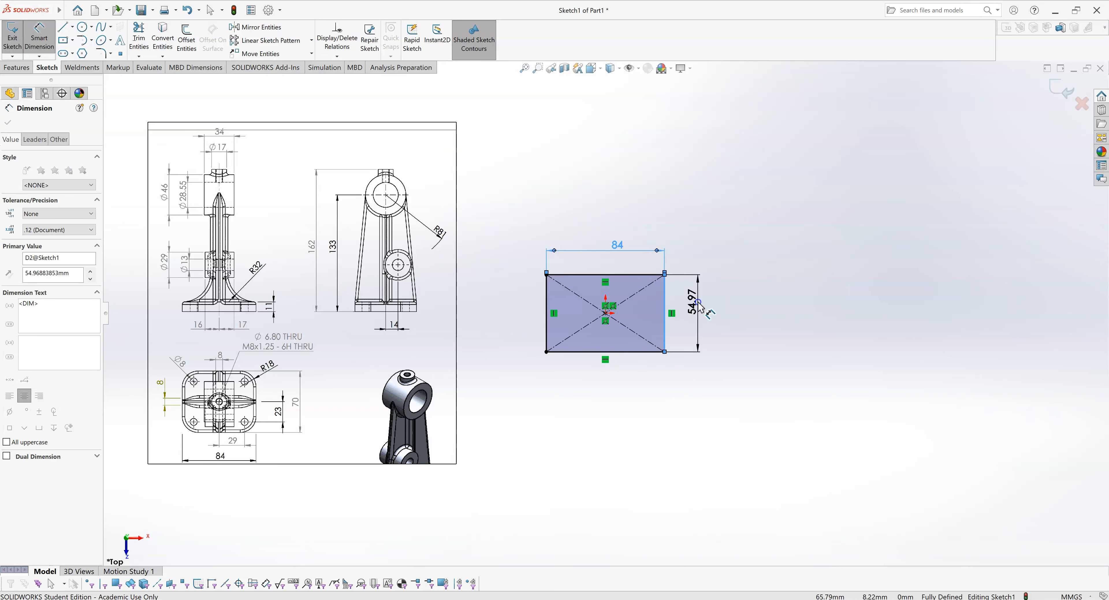
text(70)
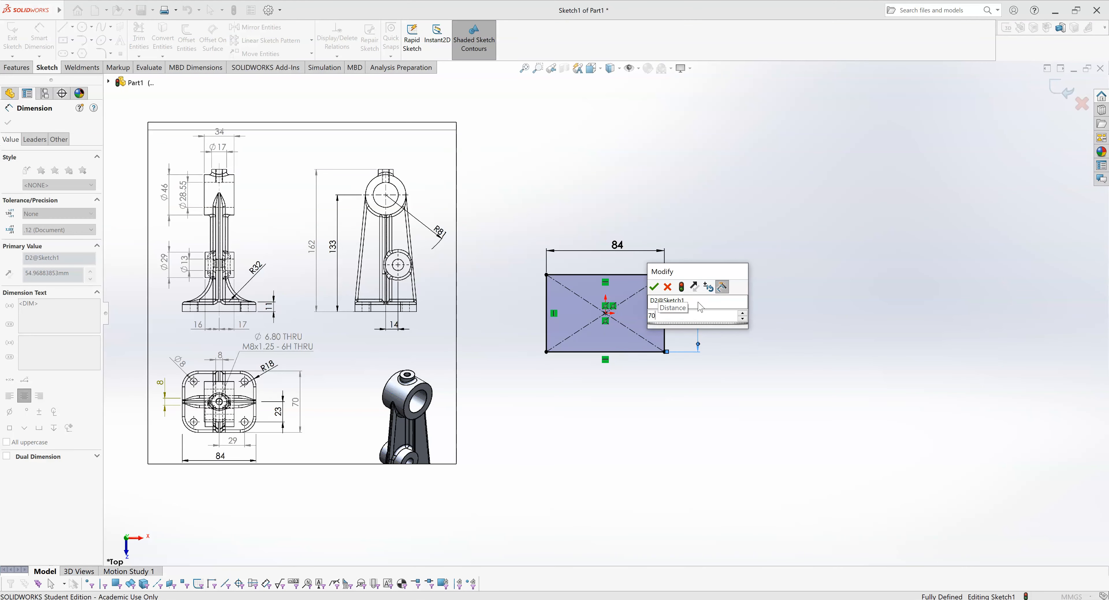
key(Return)
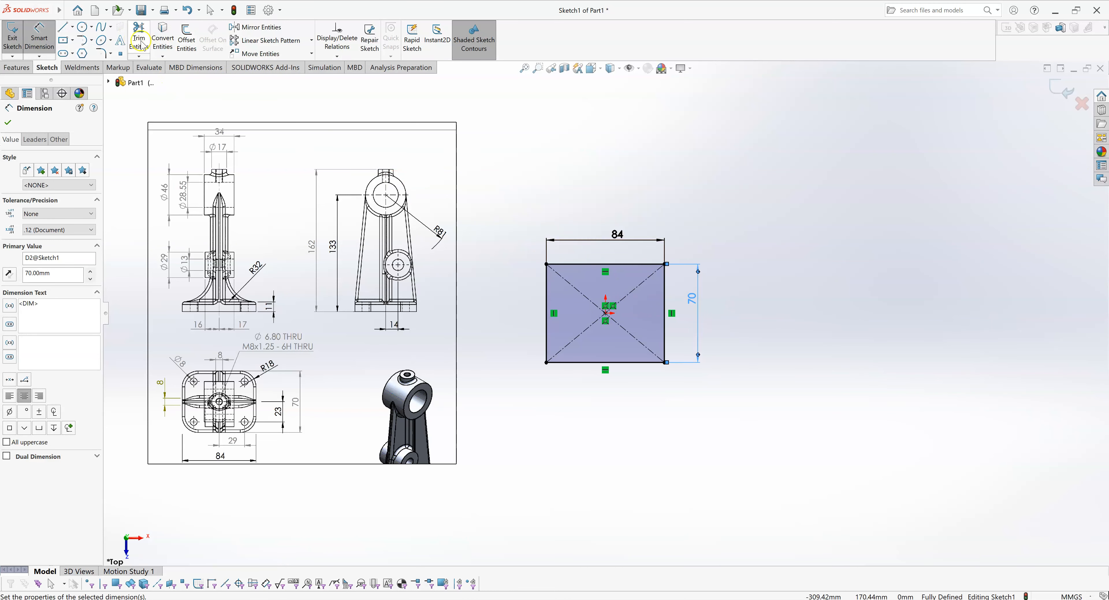
Round all four corners of the rectangle with 18 mm sketch fillets and close the finished base sketch
click(102, 53)
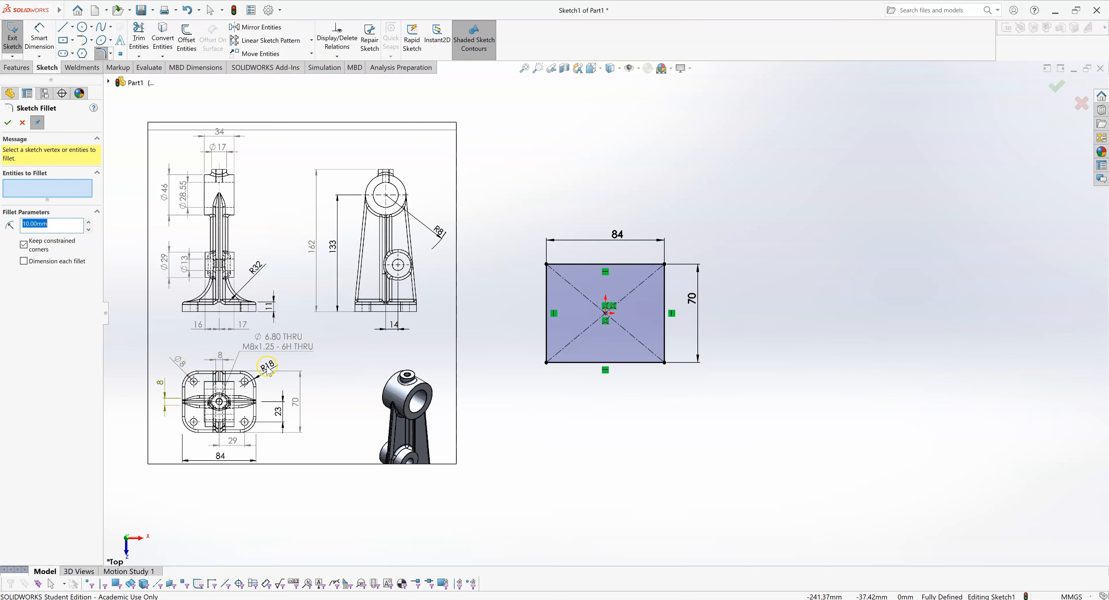
text(18)
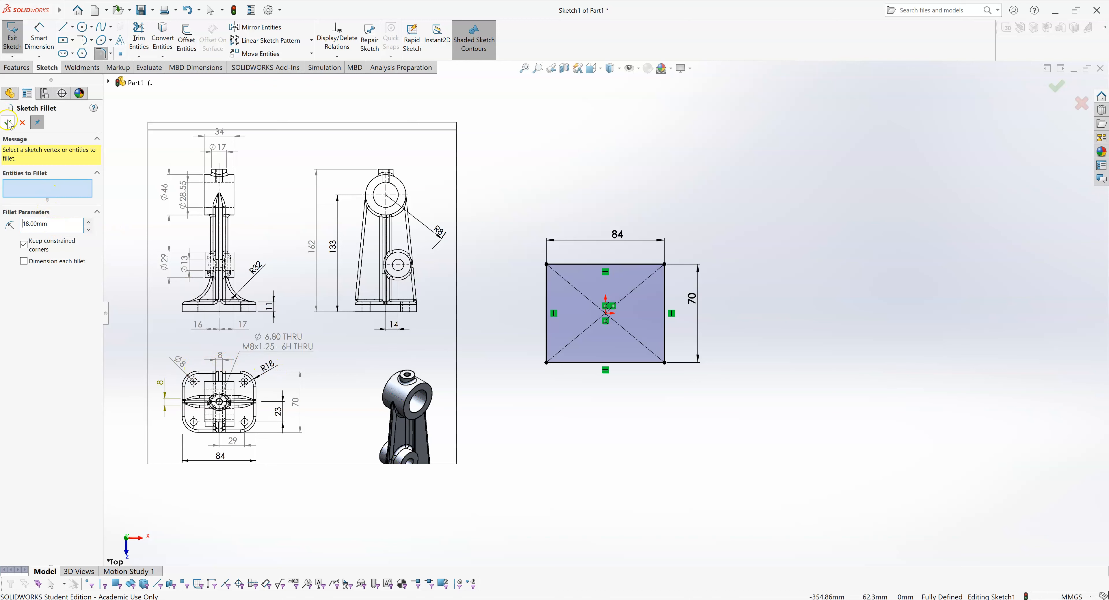
click(547, 264)
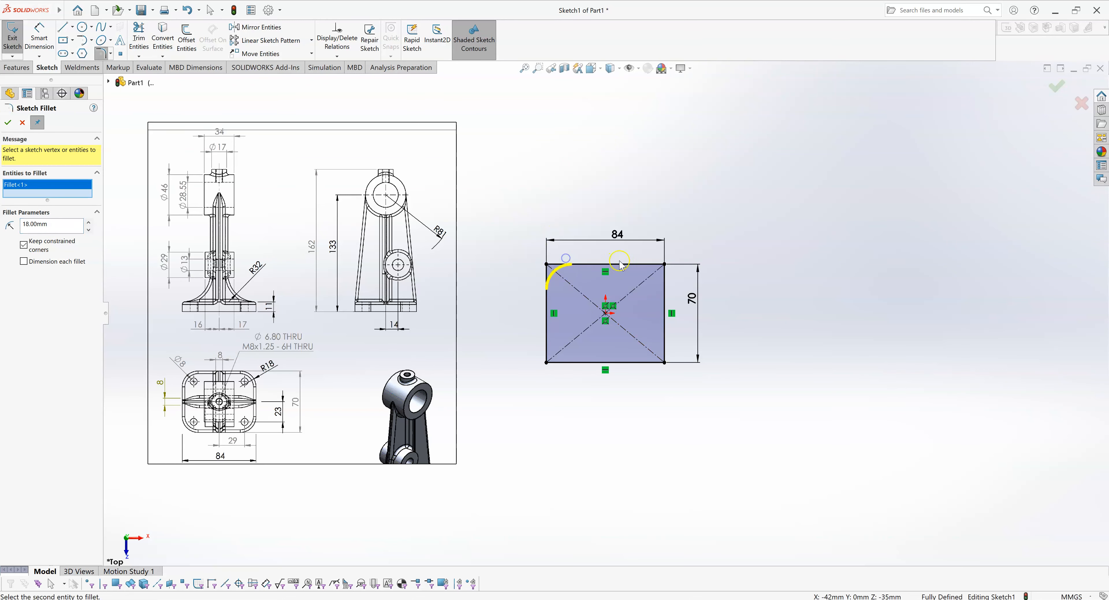
click(664, 264)
click(664, 362)
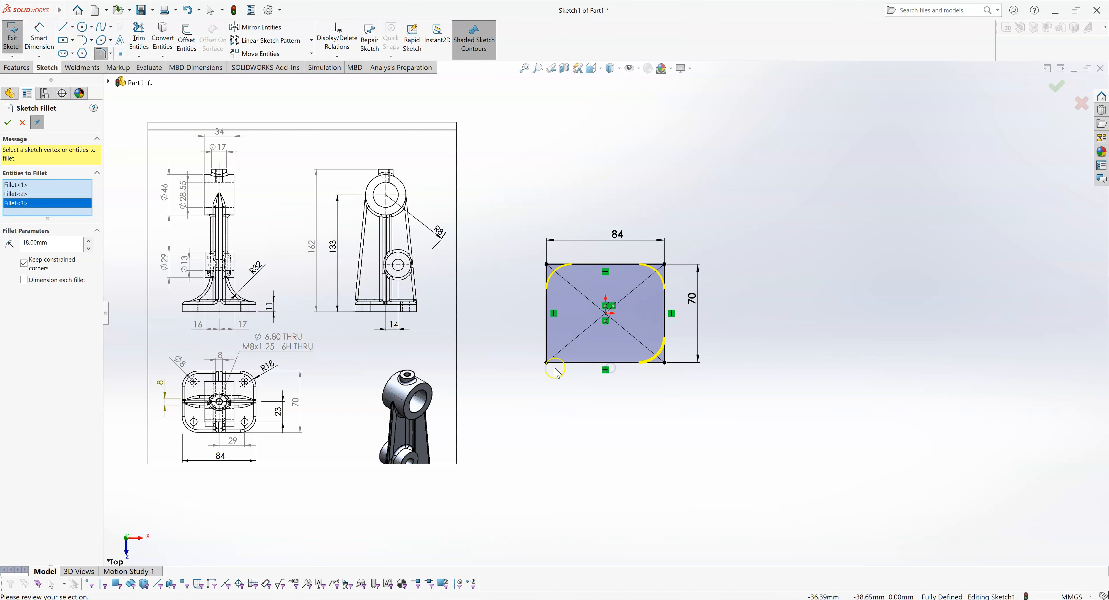
click(546, 363)
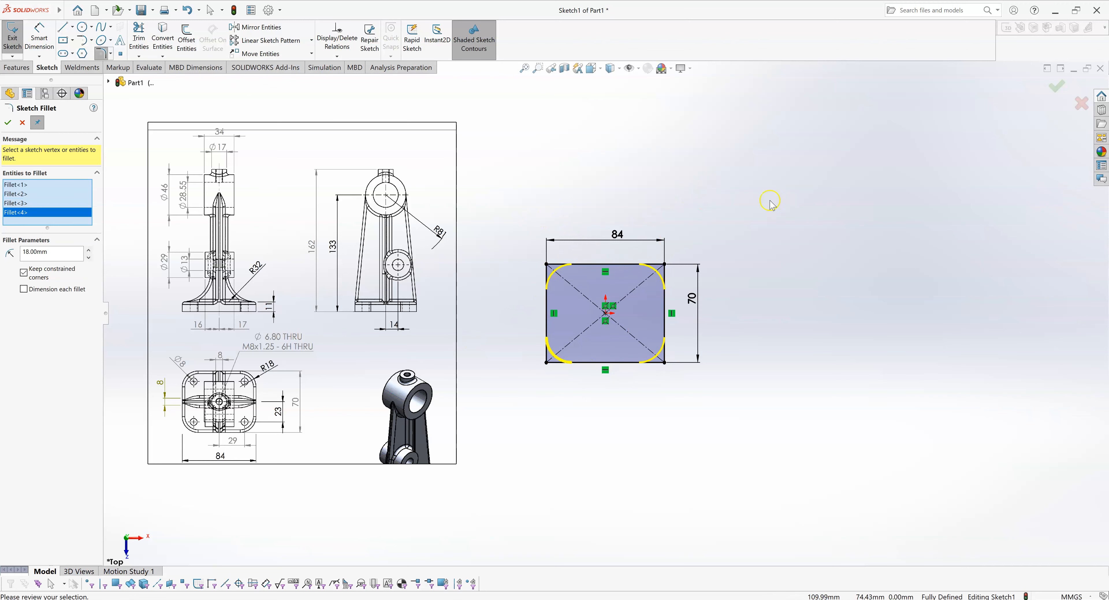
click(1048, 89)
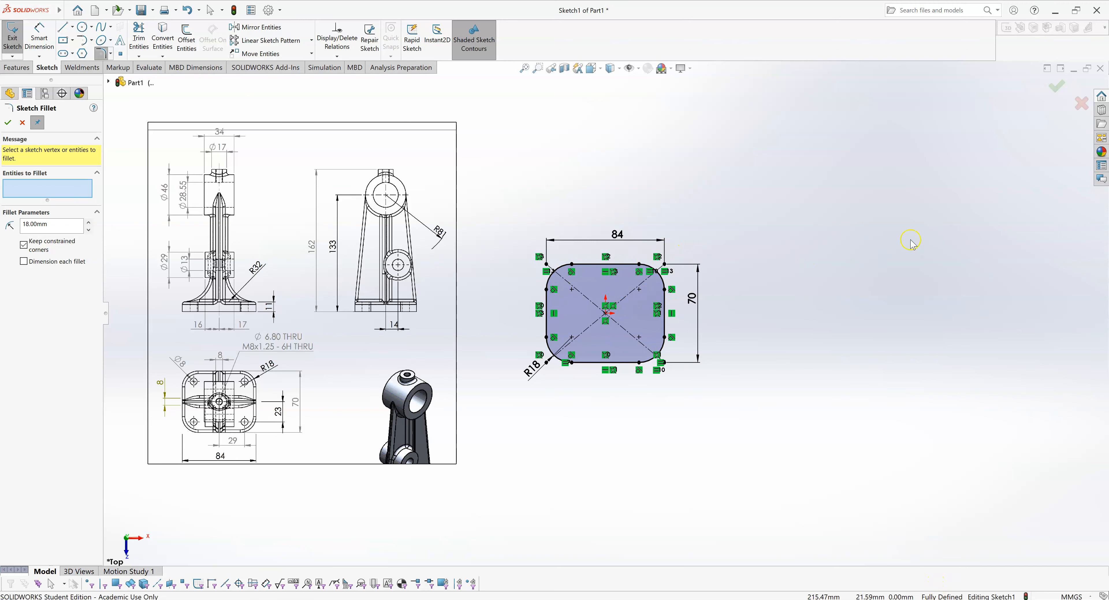
click(1053, 86)
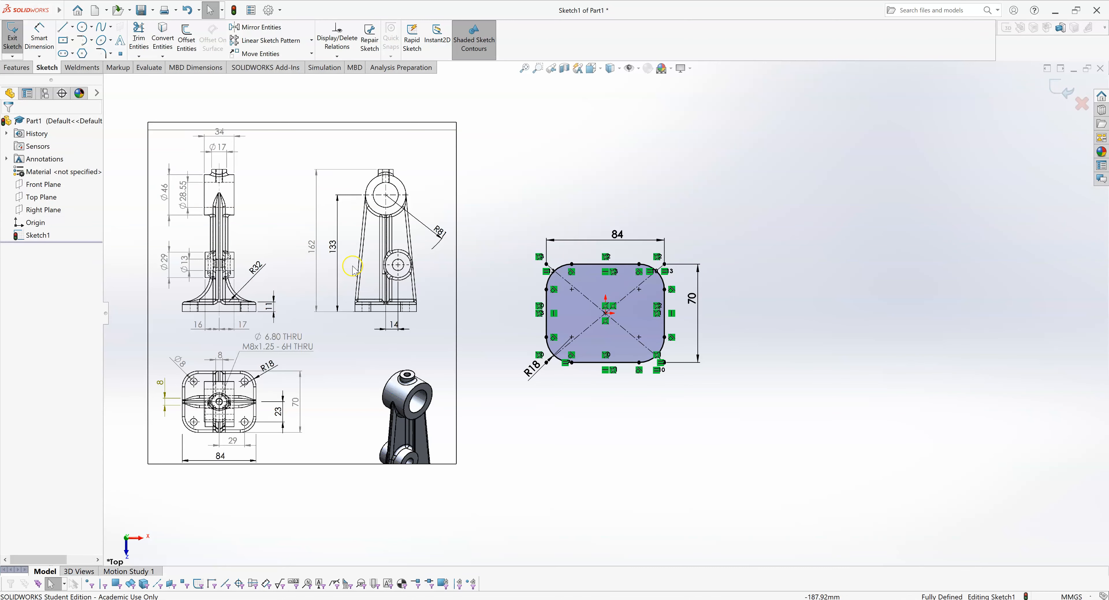
click(1062, 88)
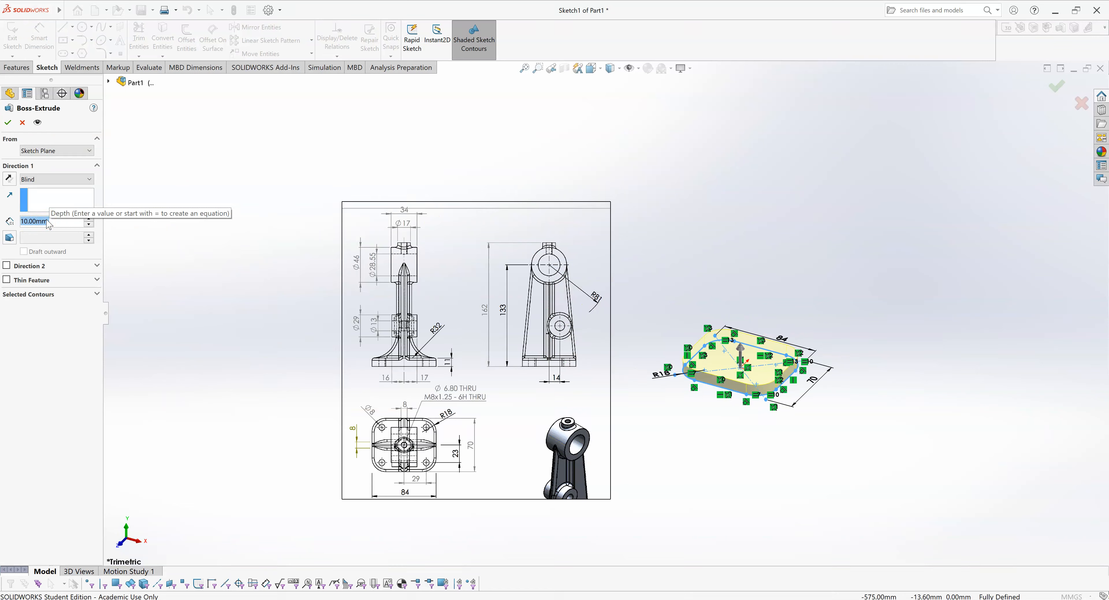
Extrude the rounded base sketch 11 mm with a Blind end condition
text(11)
key(Return)
click(8, 123)
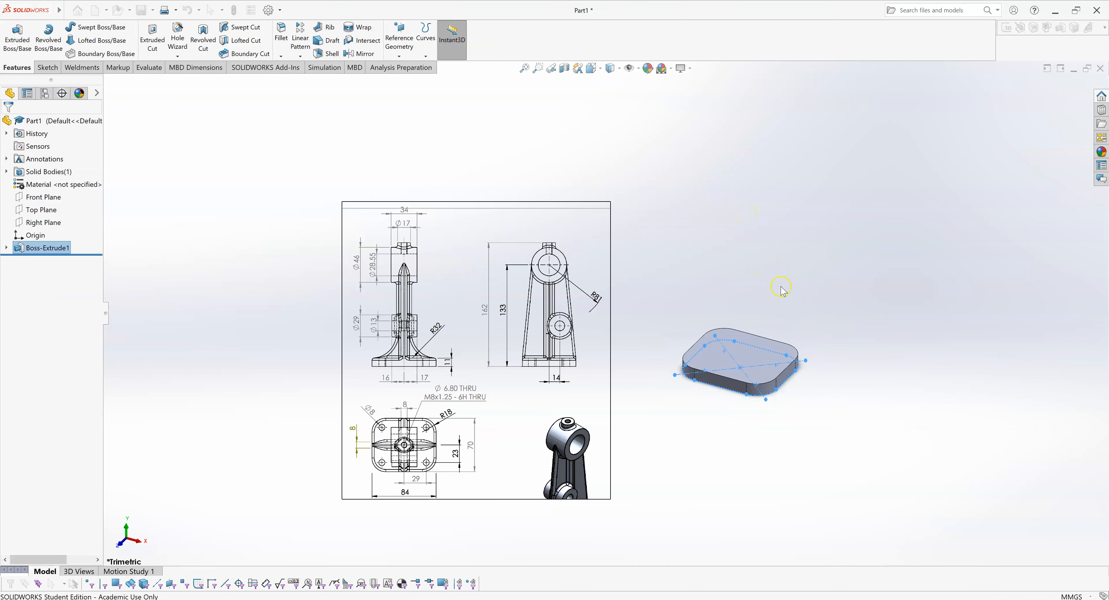
click(734, 353)
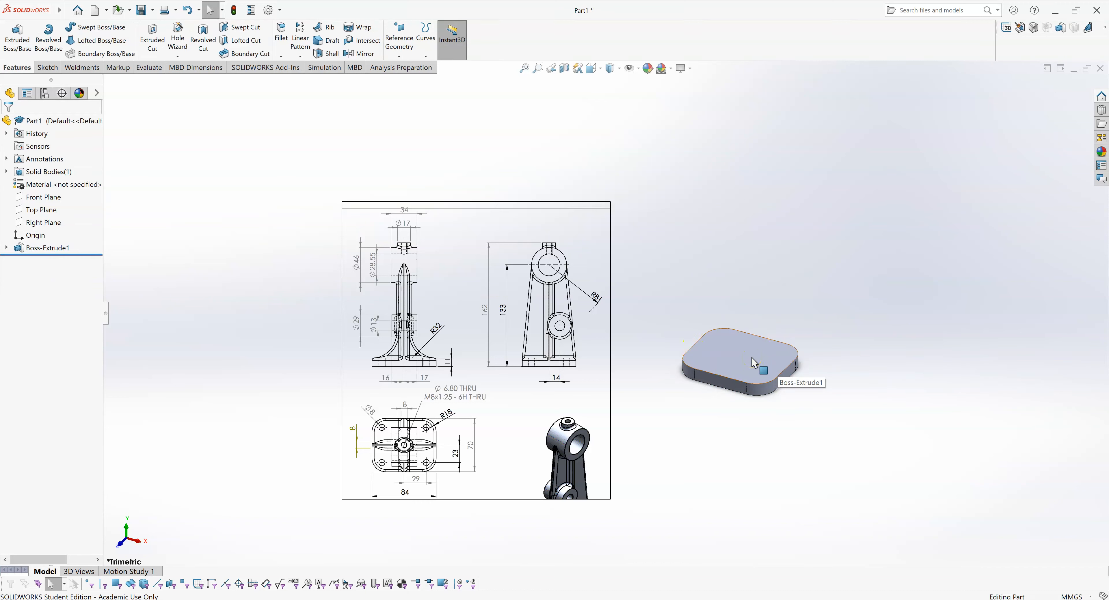
click(661, 365)
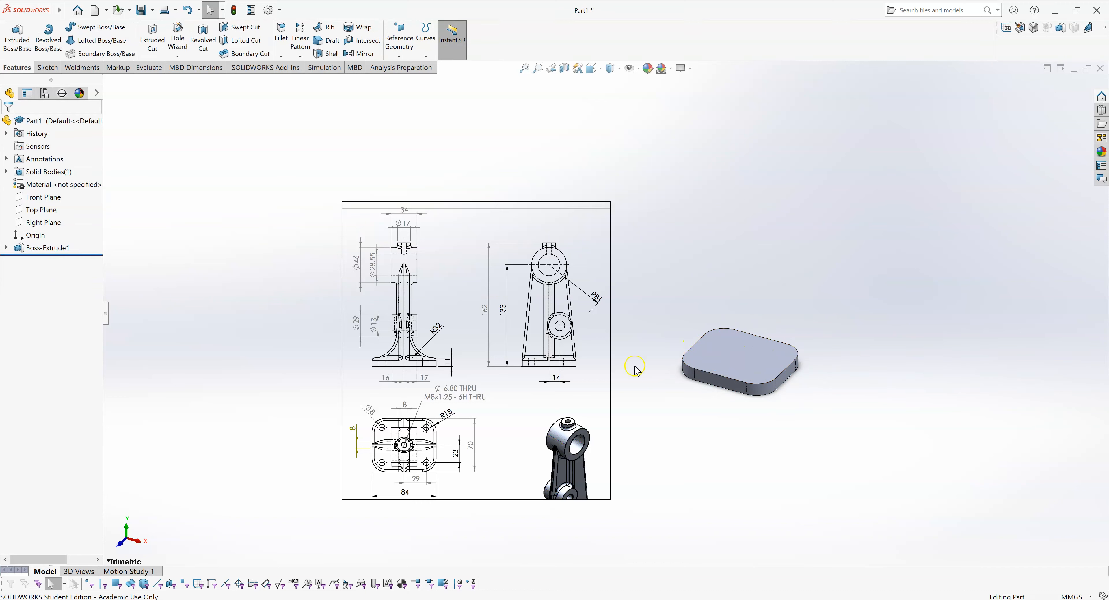
Start a new sketch on the Right Plane and orient the view square to it
click(37, 208)
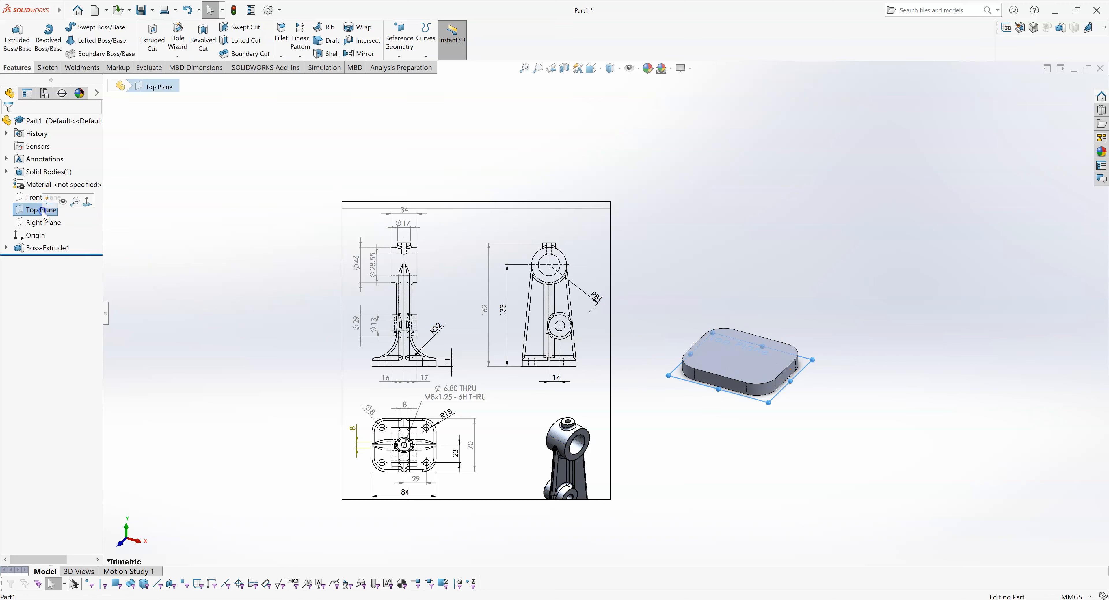
click(33, 199)
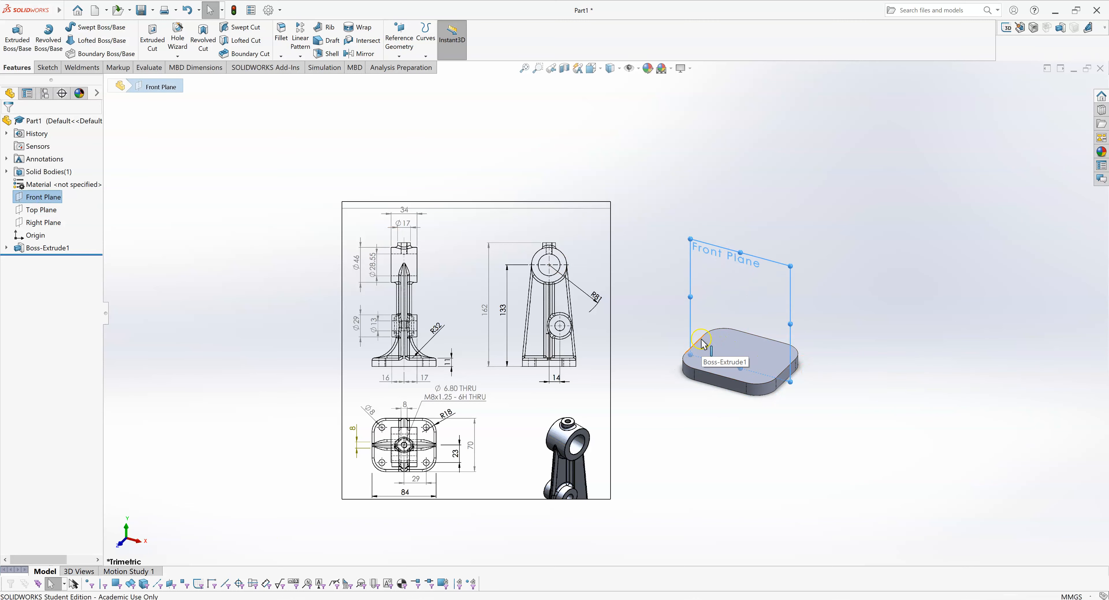
click(41, 222)
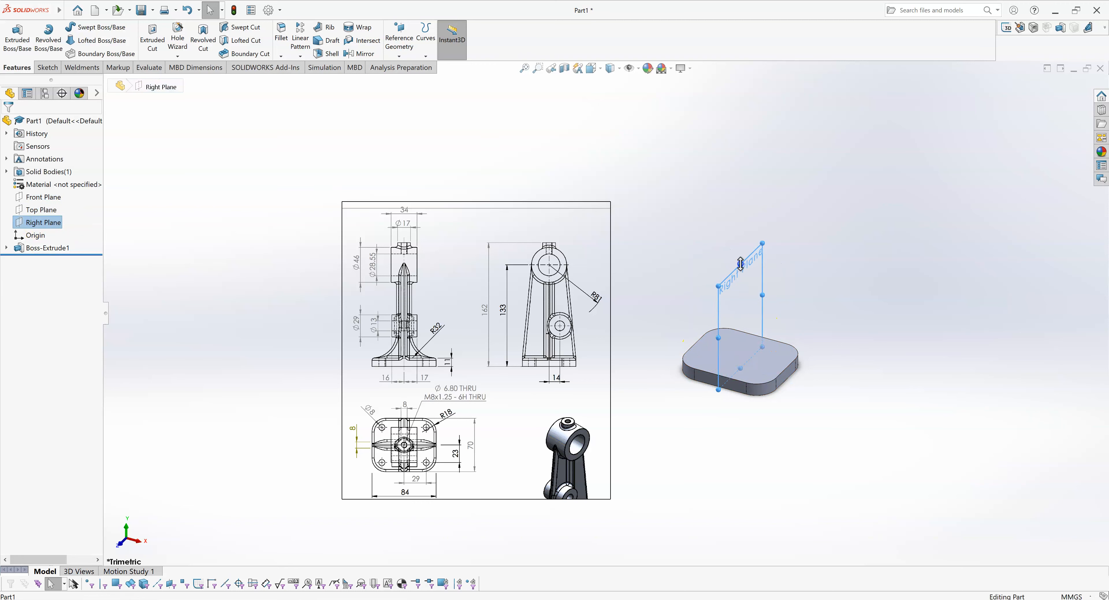
drag(737, 228, 737, 229)
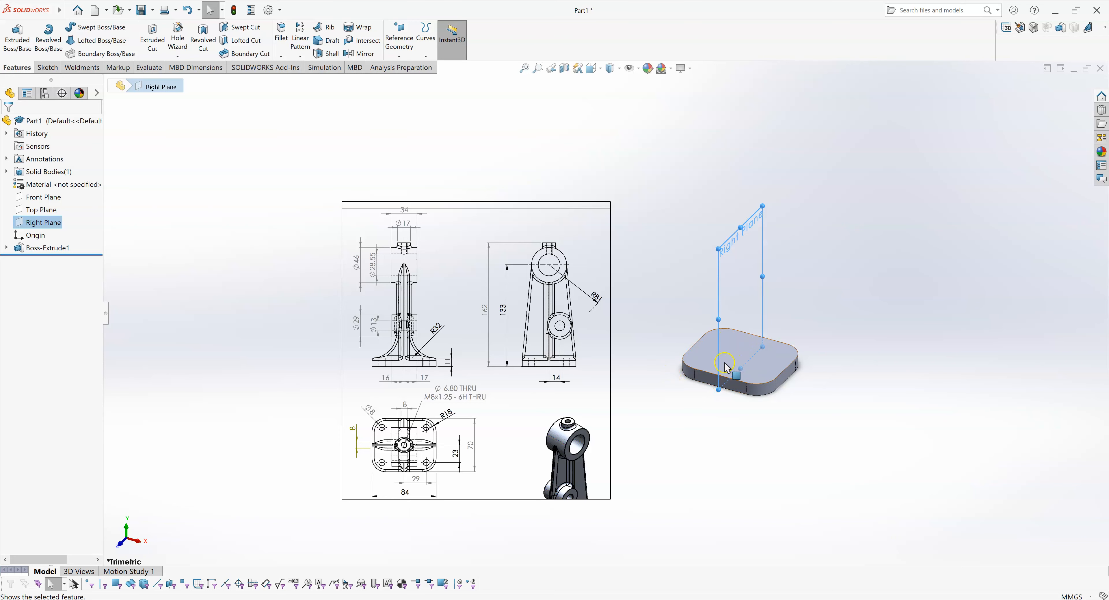
scroll(835, 263, down, 1)
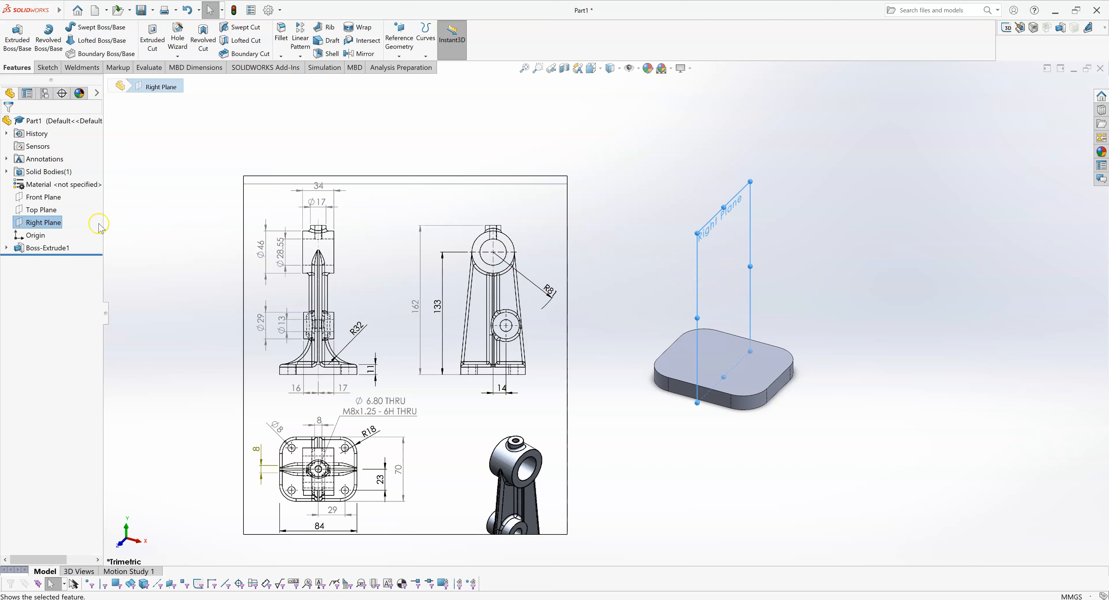
click(46, 67)
click(12, 38)
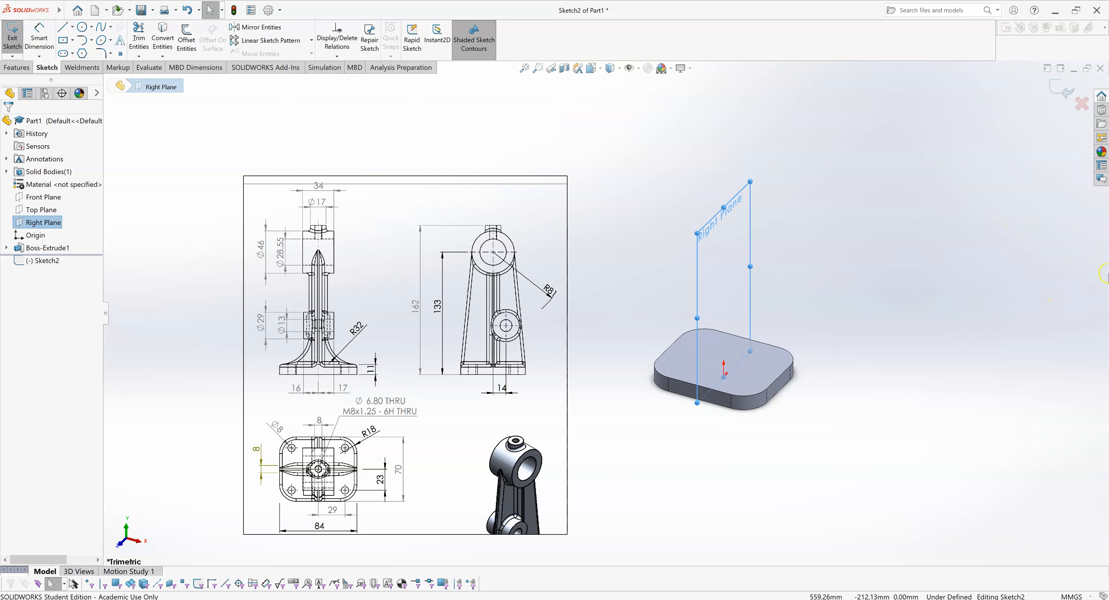
key(space)
click(197, 121)
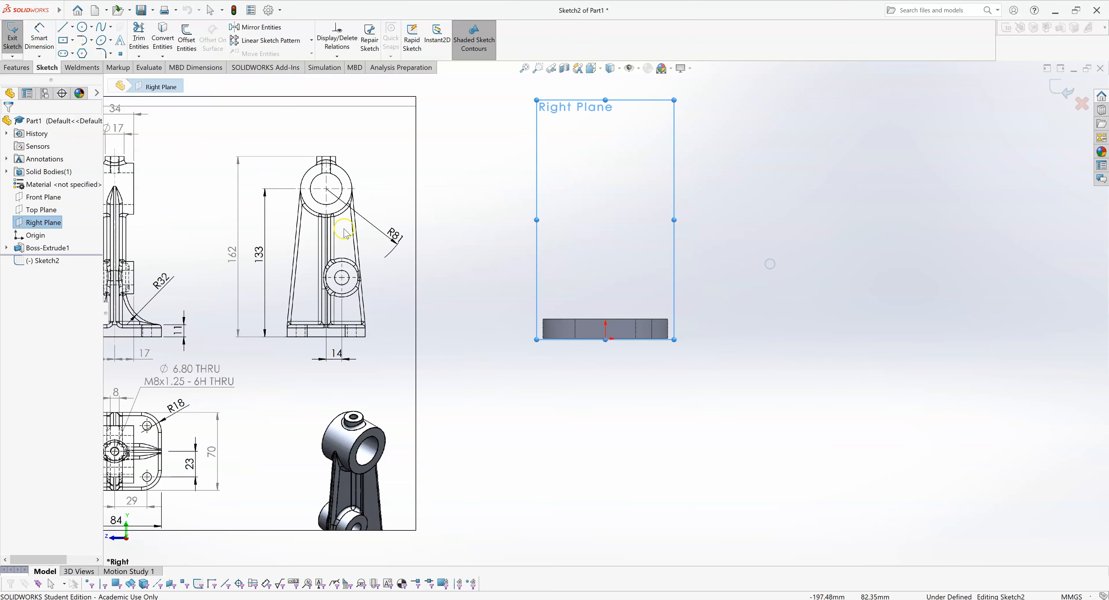
key(Escape)
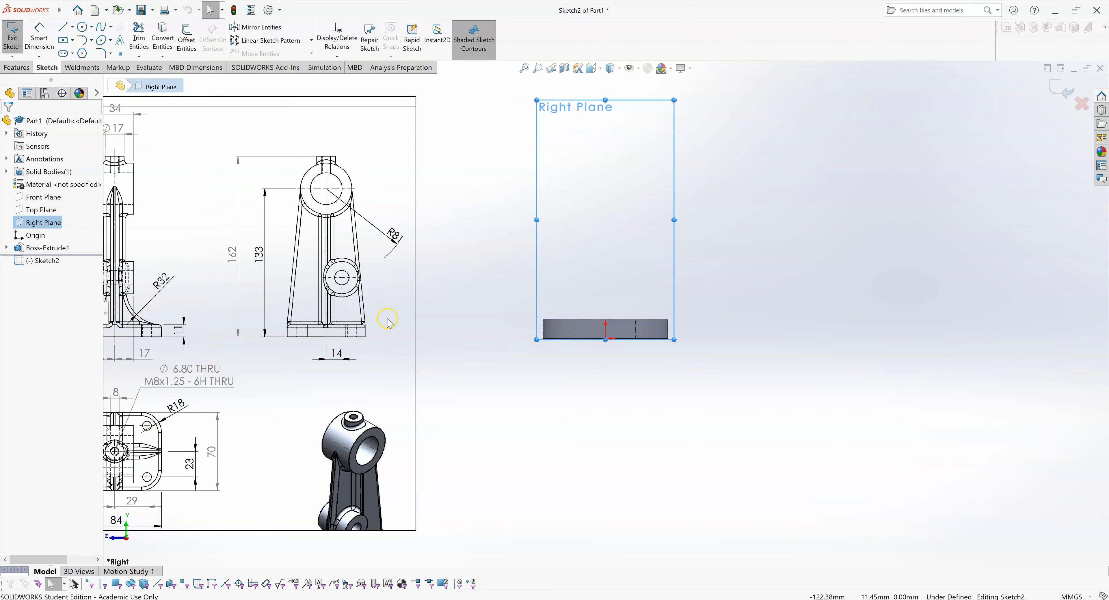
Draw two concentric circles about 32 mm and 17 mm in diameter, centred about 99 mm above the origin
click(83, 28)
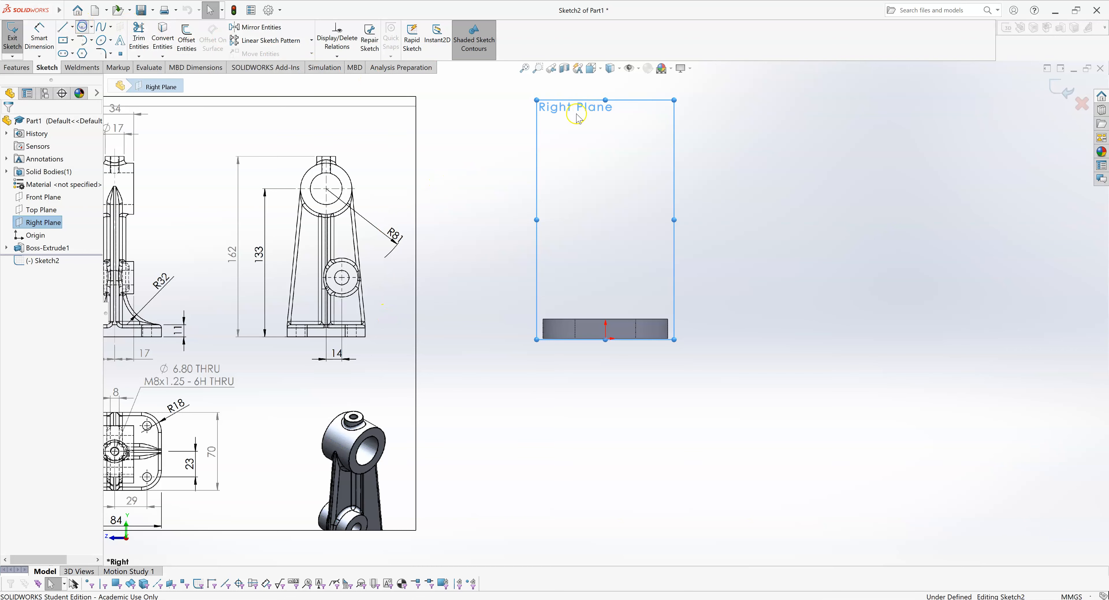
click(606, 163)
click(626, 144)
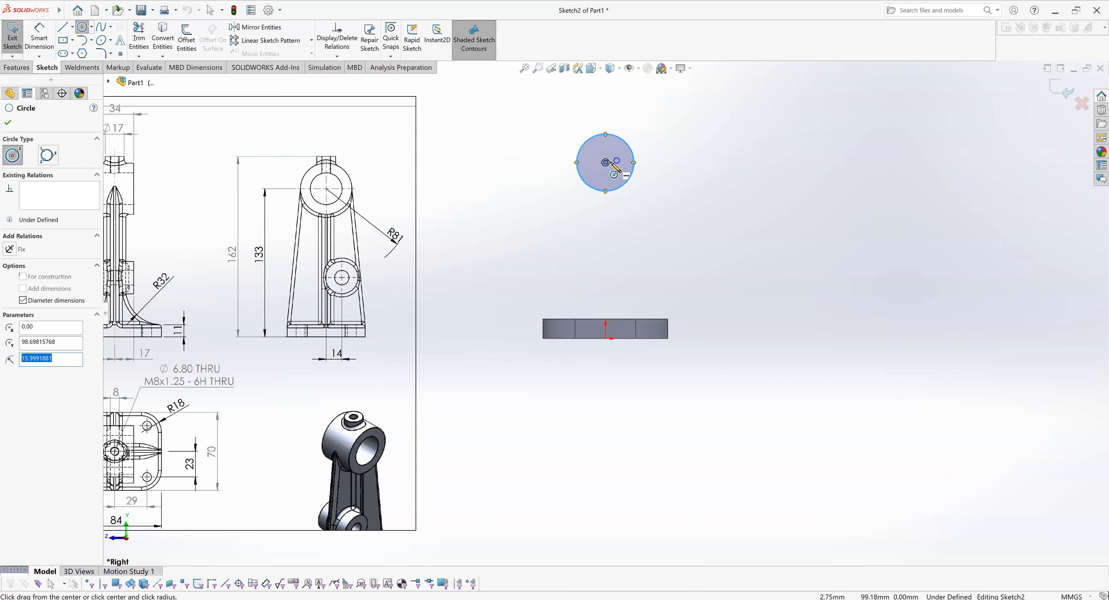
click(606, 162)
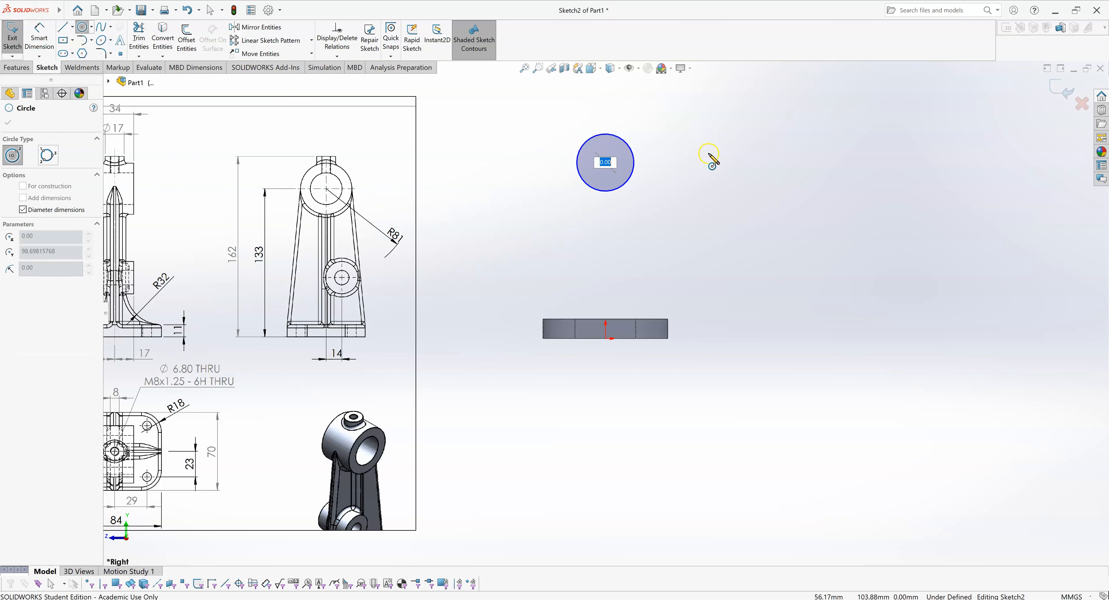
key(Escape)
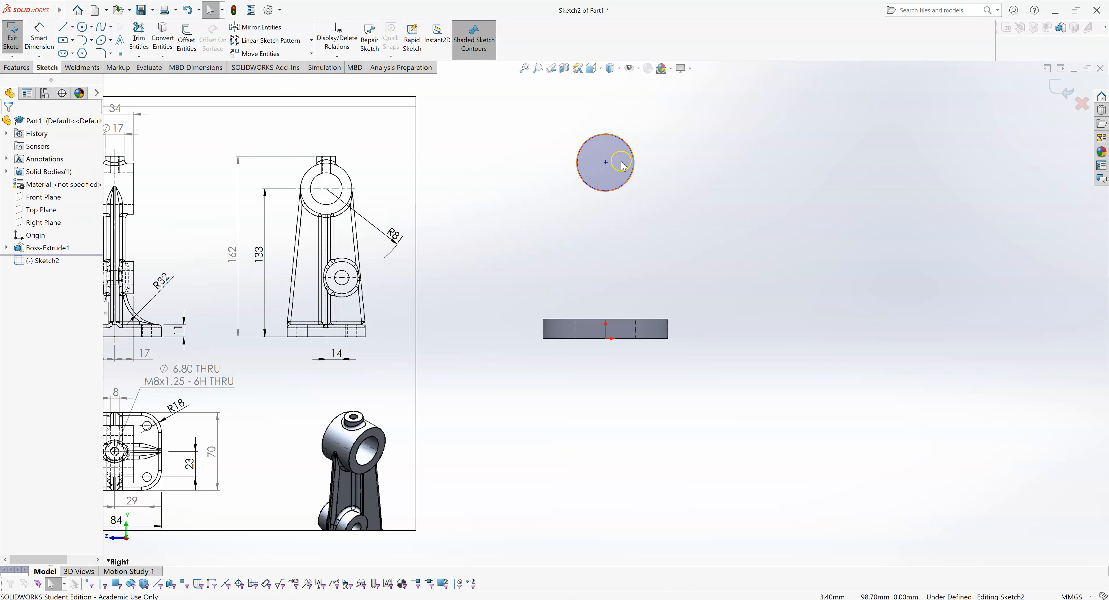
right_drag(715, 167, 770, 171)
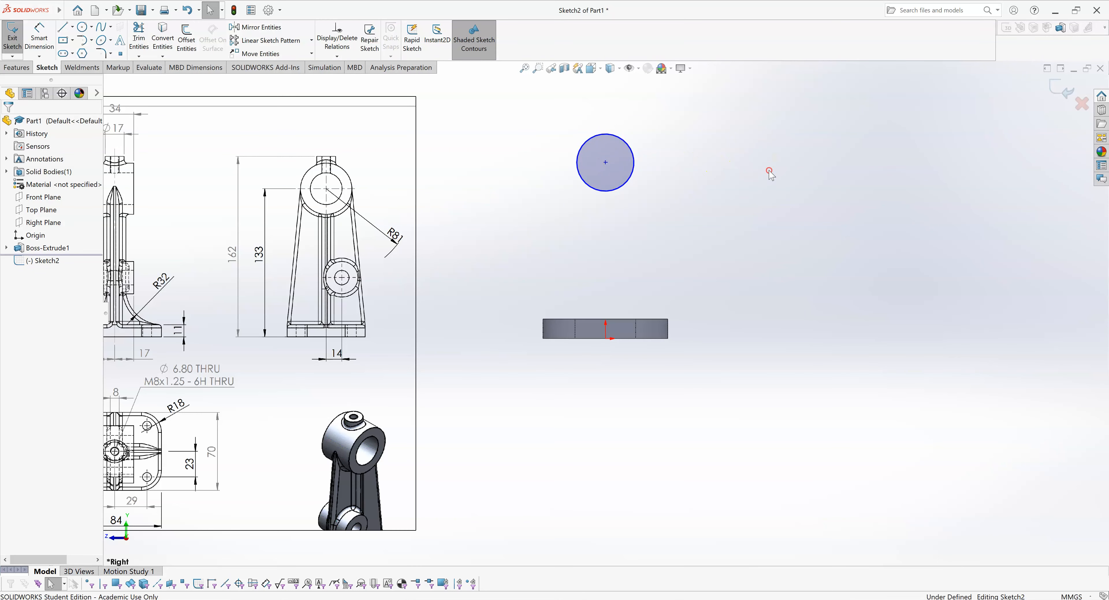
click(605, 162)
click(621, 162)
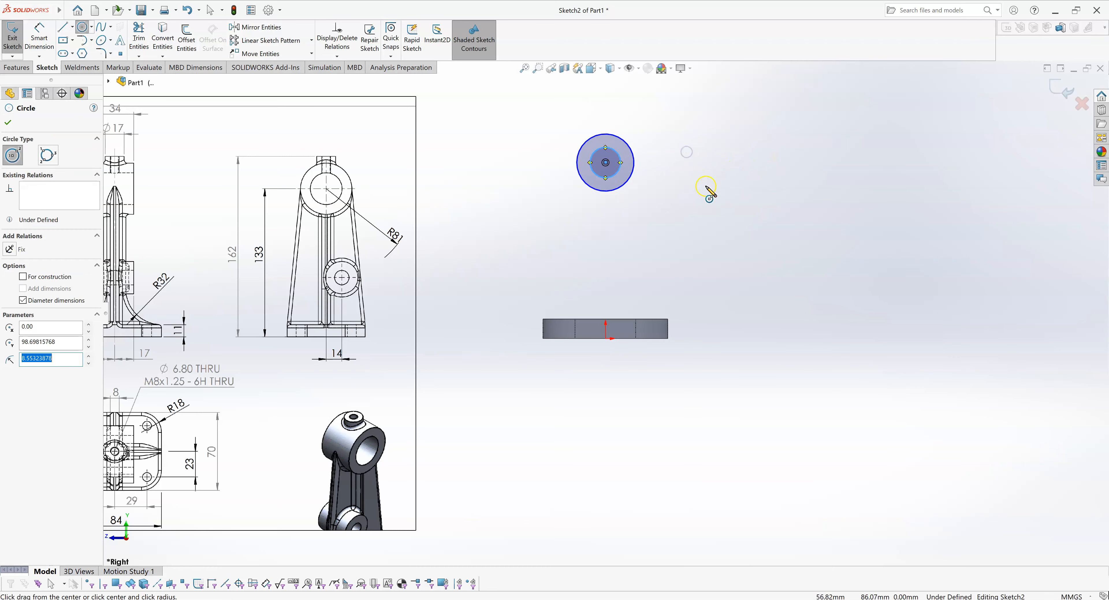
key(Escape)
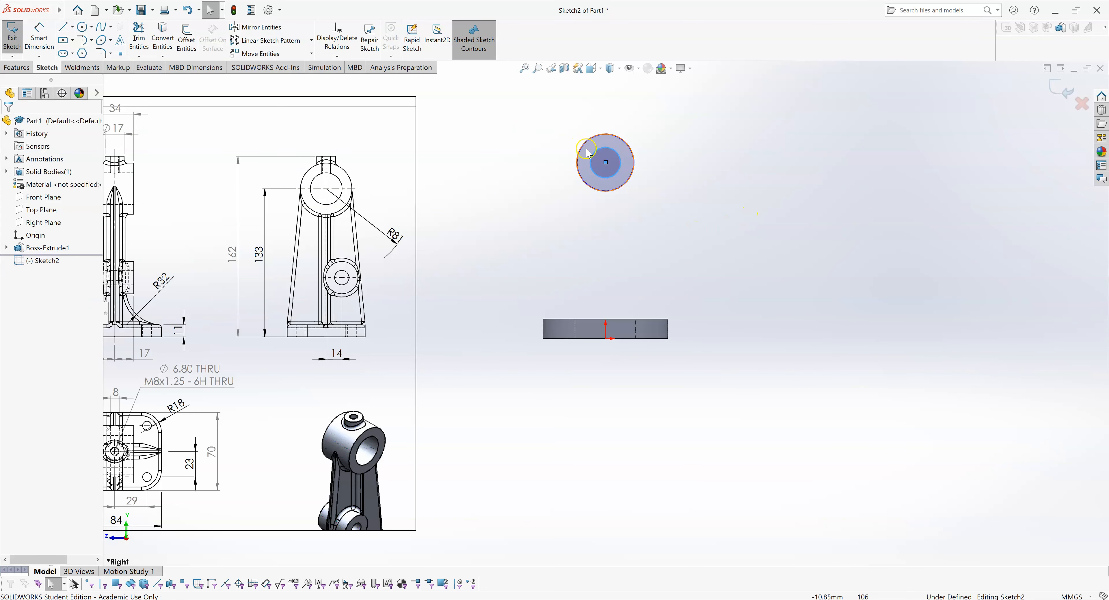
Align the concentric circles' centre with the origin using a Vertical relation
click(606, 164)
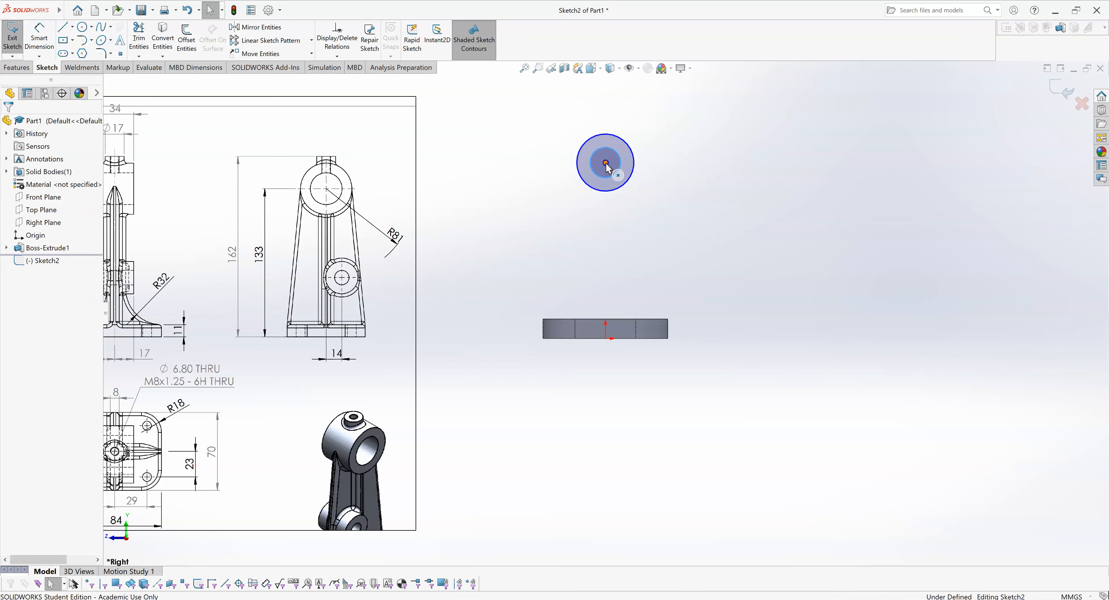
ctrl+click(605, 338)
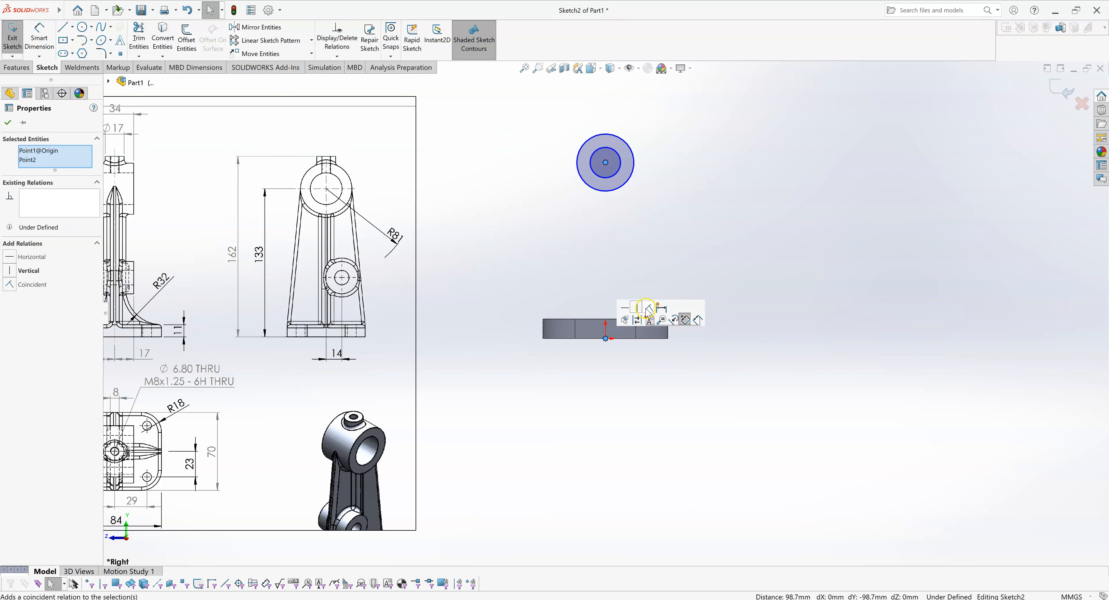
click(637, 309)
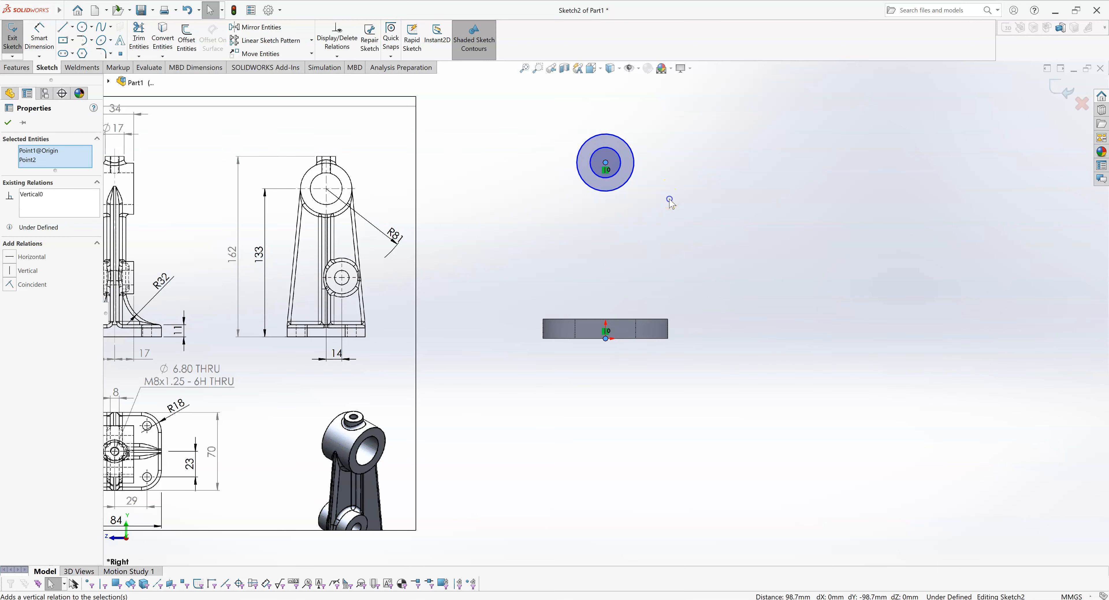
click(671, 203)
Draw a line across the base plate's full top edge and continue it from the right corner up tangent to the outer circle
right_drag(716, 278, 678, 277)
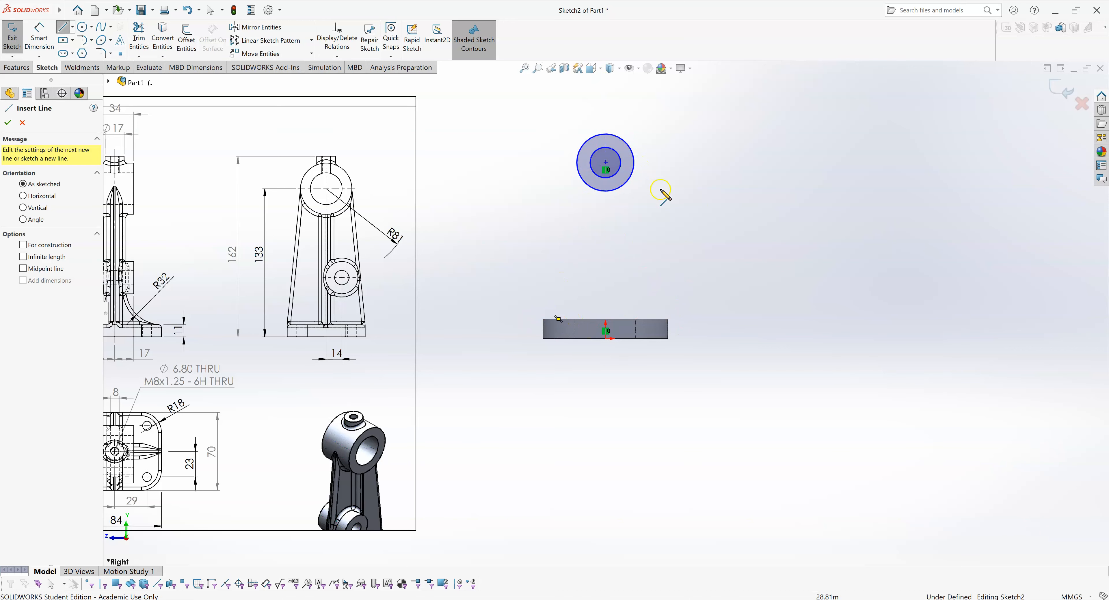
click(543, 318)
click(667, 319)
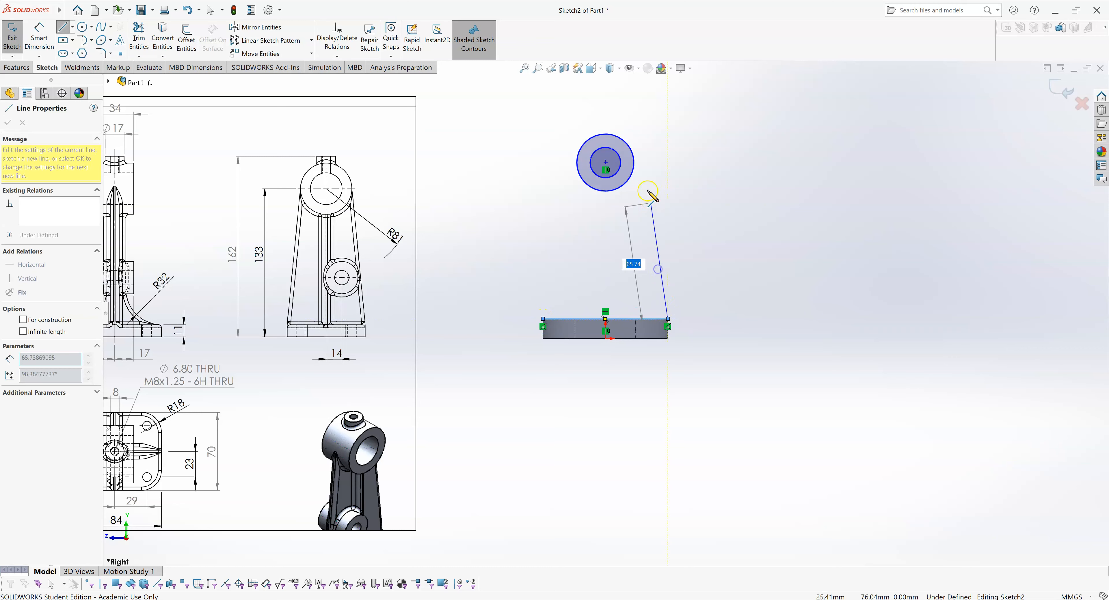
click(633, 157)
right_click(708, 167)
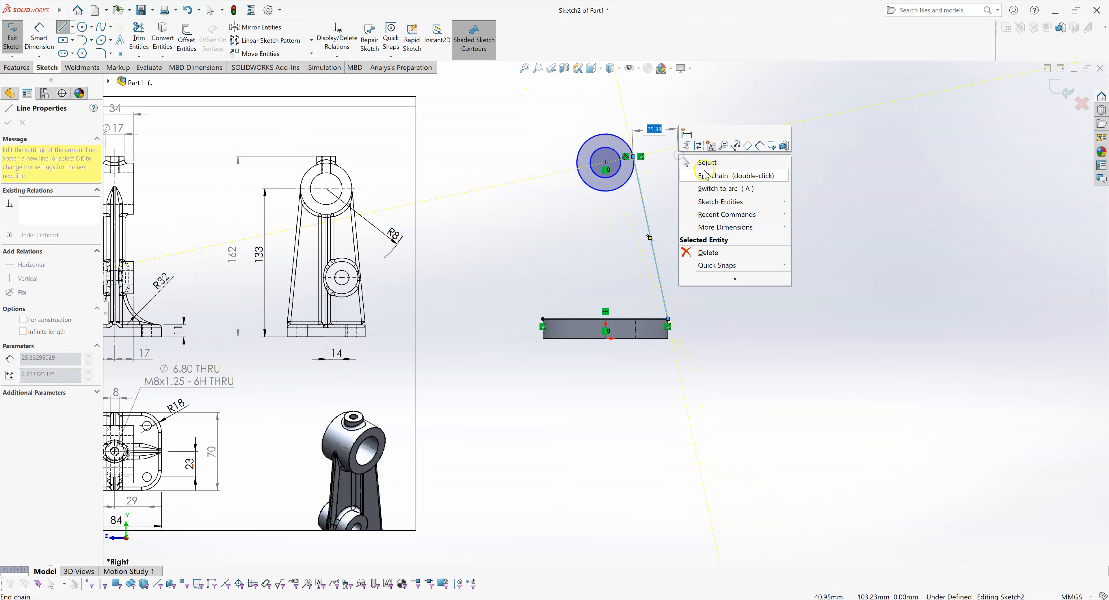
click(708, 163)
Draw a second side line from the base plate's left top corner up tangent to the outer circle
right_drag(552, 307, 501, 300)
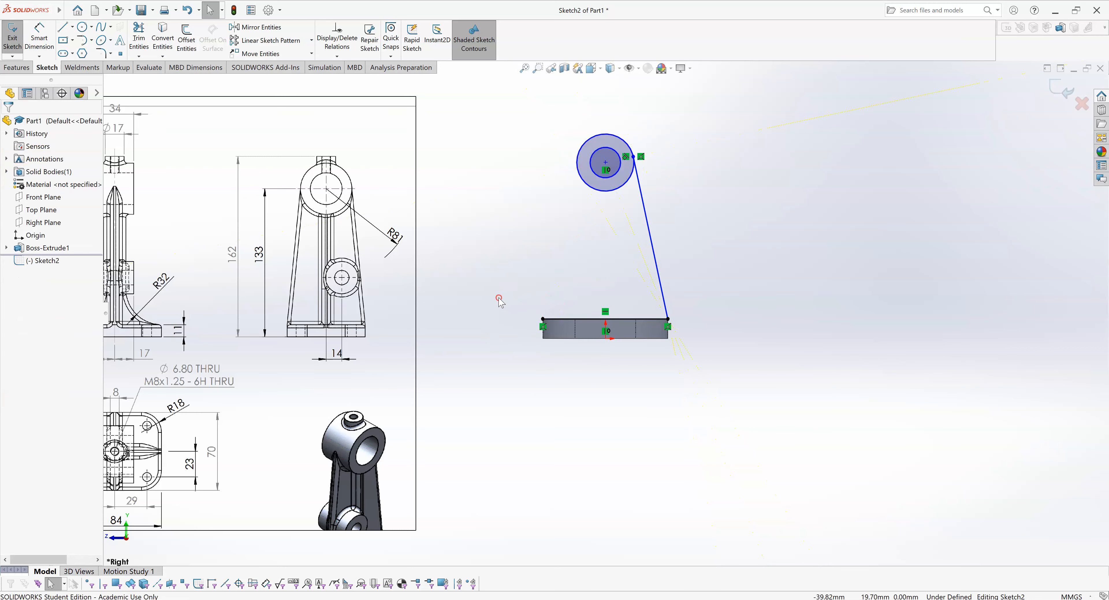
click(542, 319)
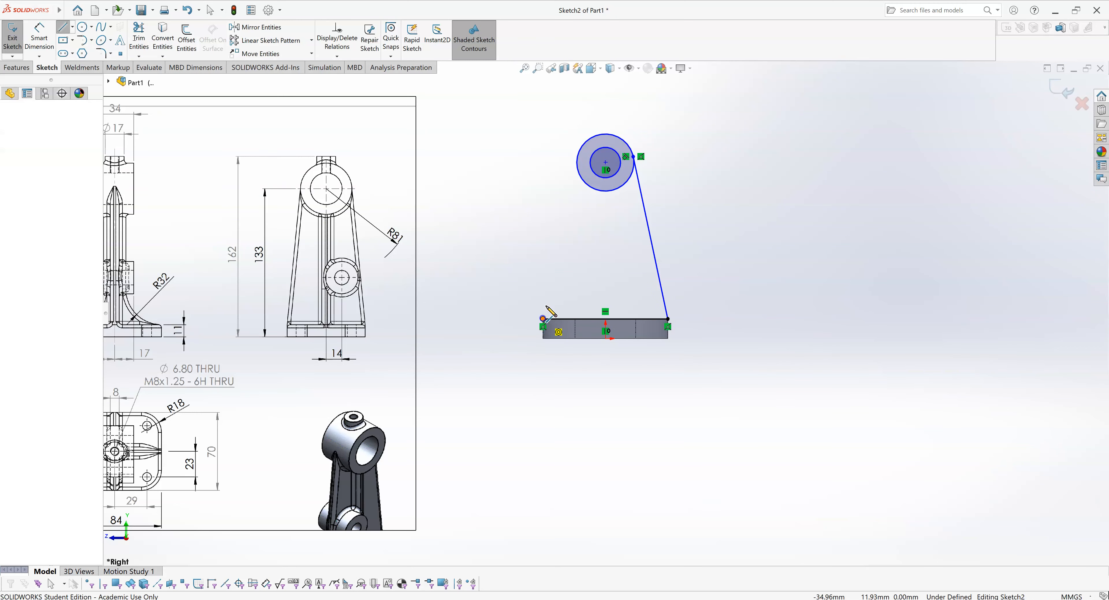
click(577, 156)
right_click(701, 178)
click(714, 175)
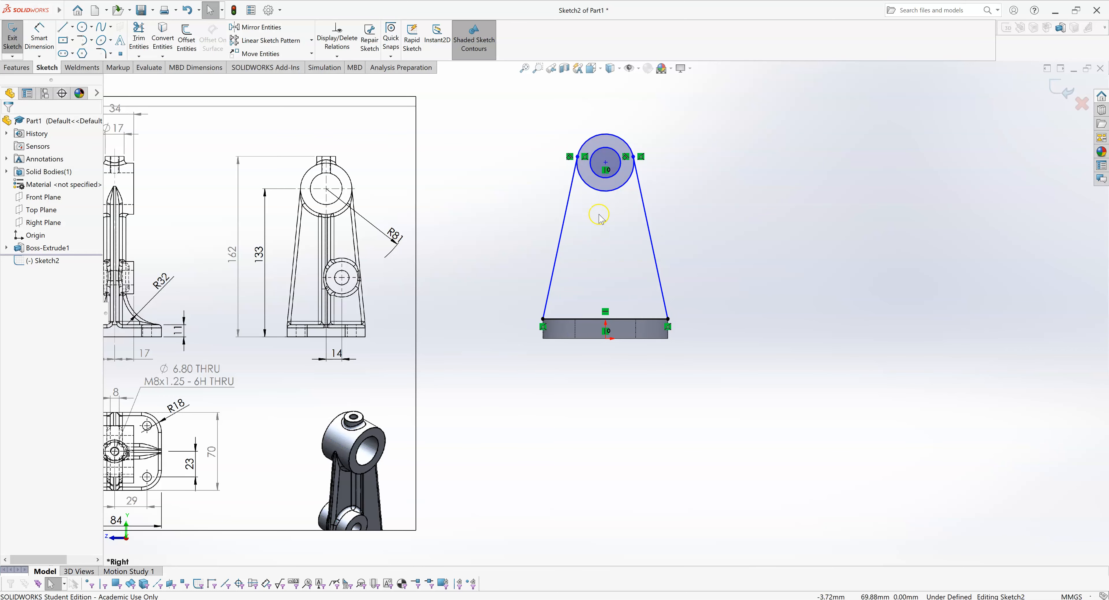
Try trimming the outer circle's lower arc between the two tangent lines, and undo the trim
right_drag(604, 233, 586, 257)
right_drag(617, 222, 585, 236)
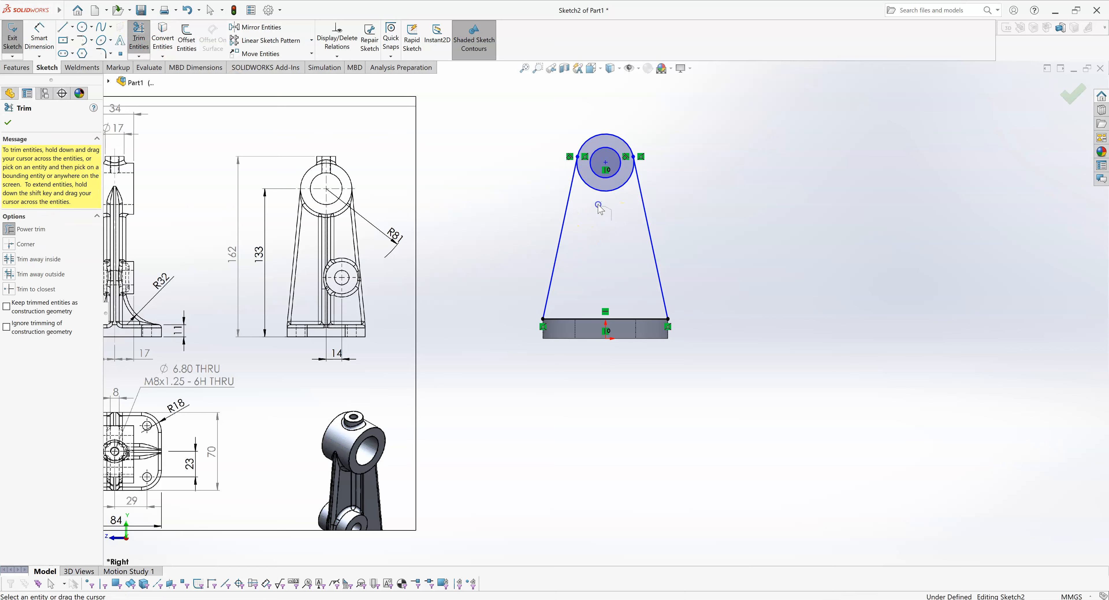
drag(612, 198, 602, 184)
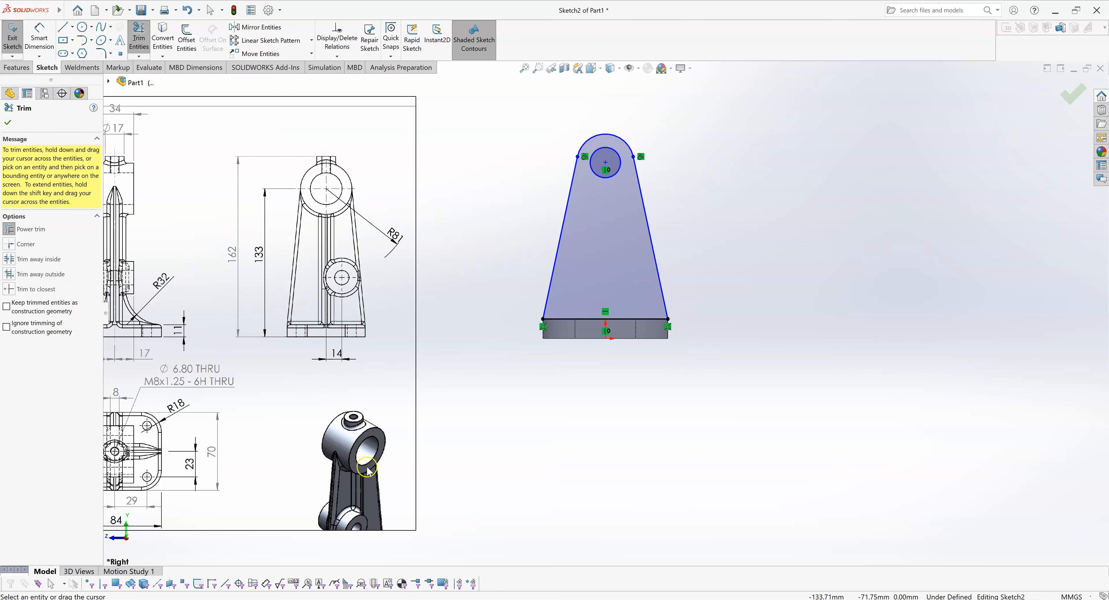
key(Escape)
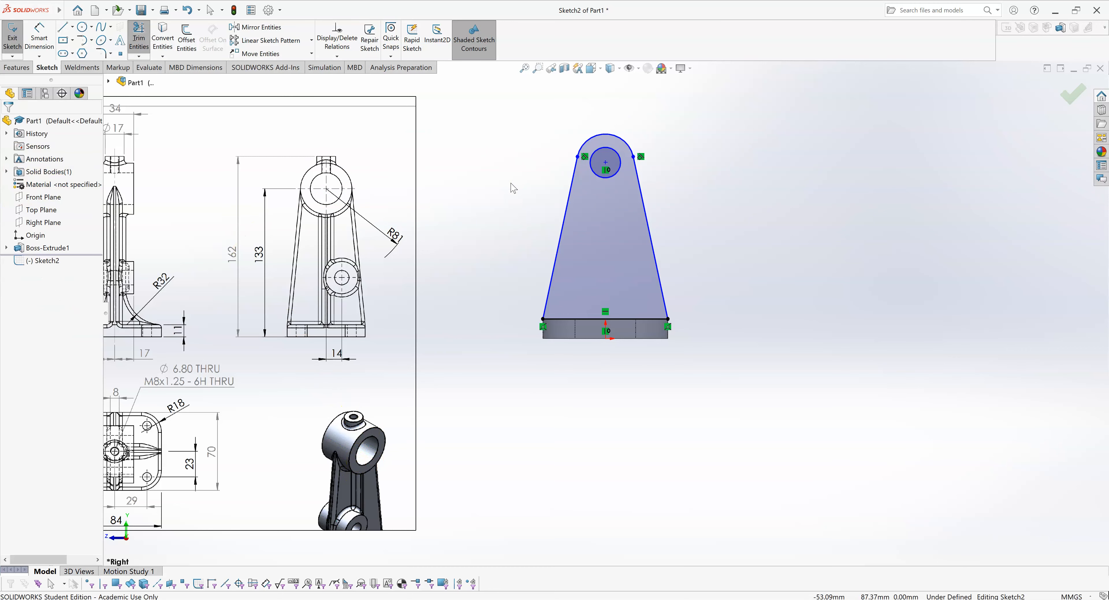
key(ctrl+z)
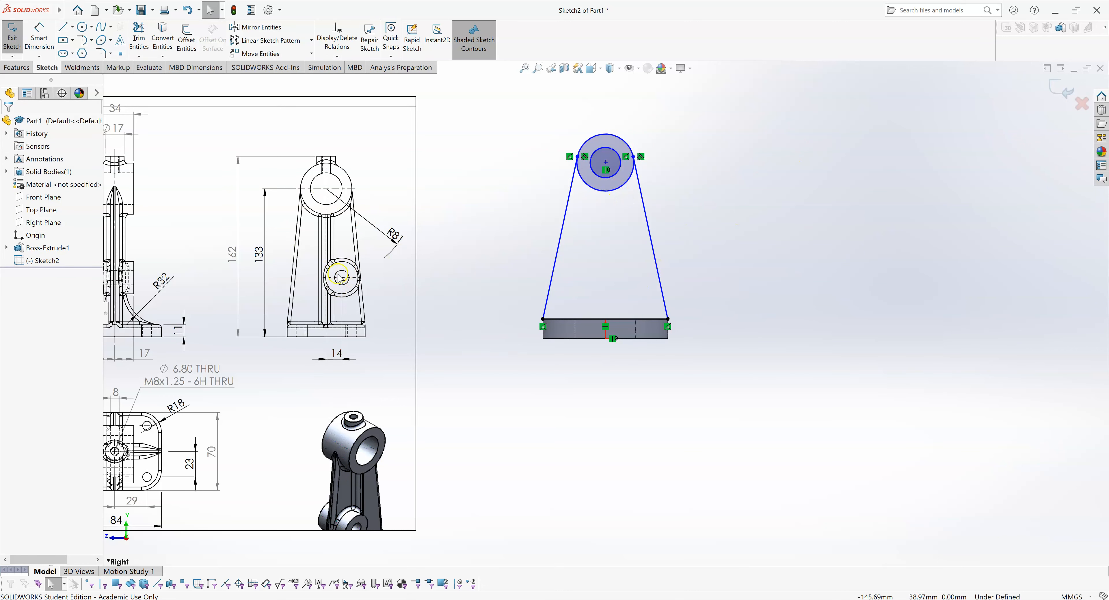
Draw two concentric circles about 25 mm and 15 mm in diameter, centred about 10 mm right of and 41 mm above the origin
right_drag(733, 253, 680, 260)
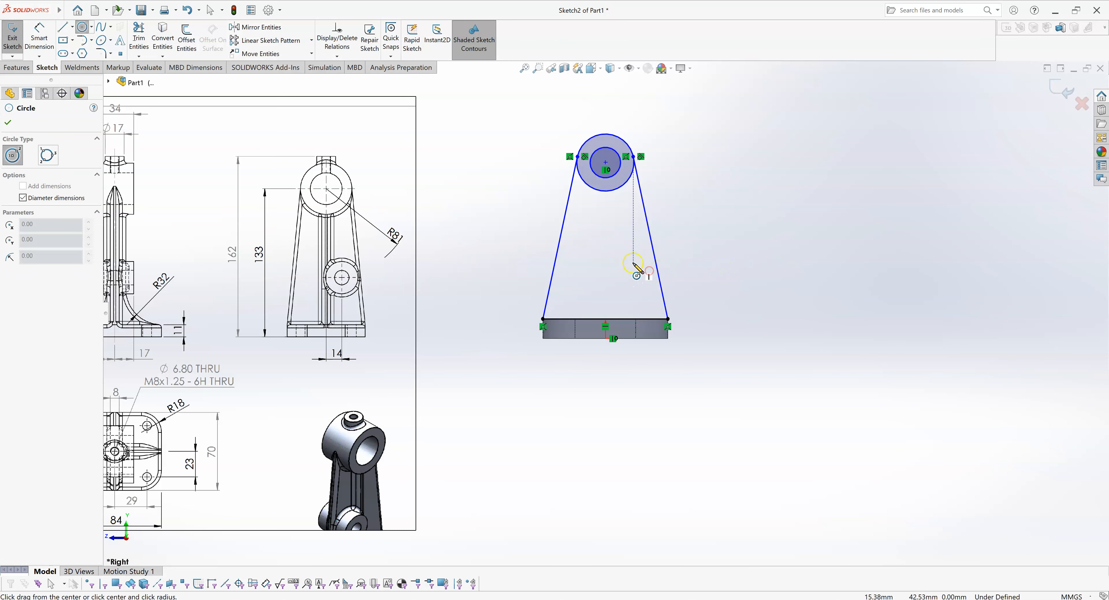
click(624, 266)
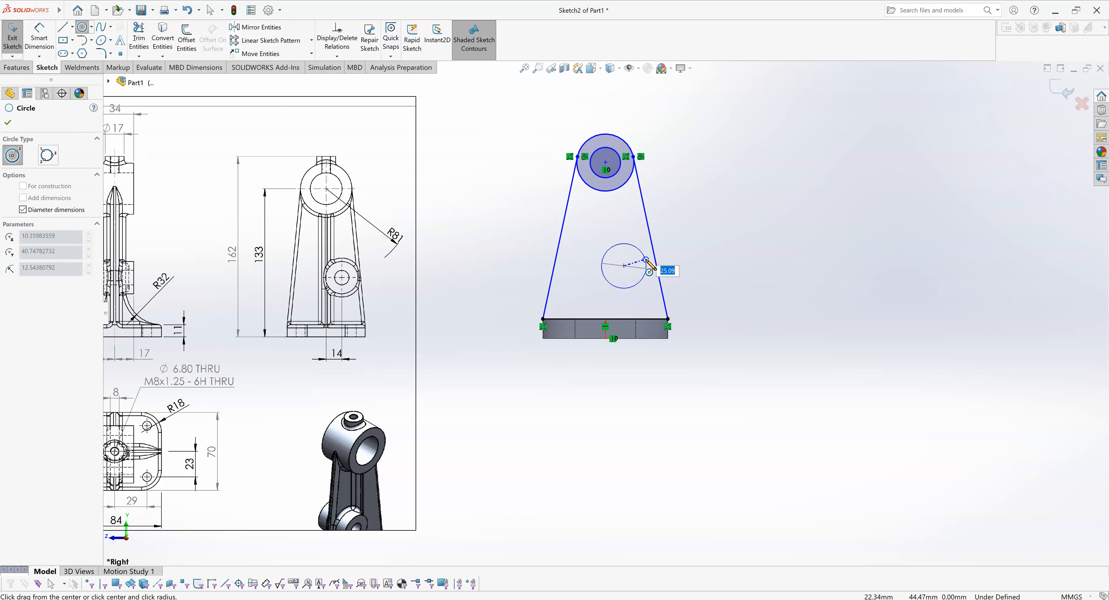
click(646, 261)
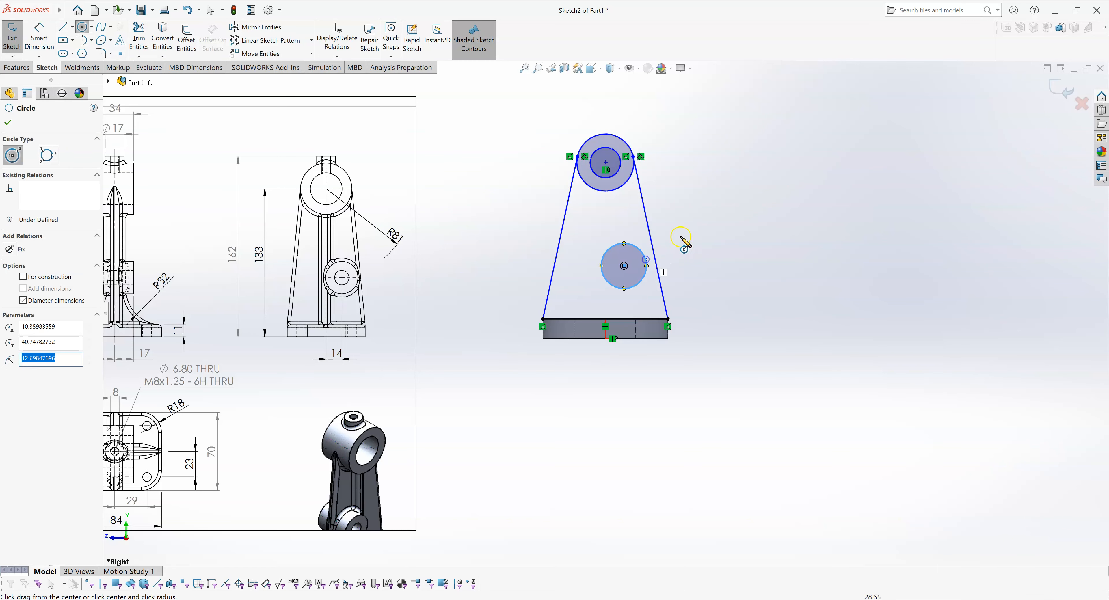
click(624, 265)
click(641, 263)
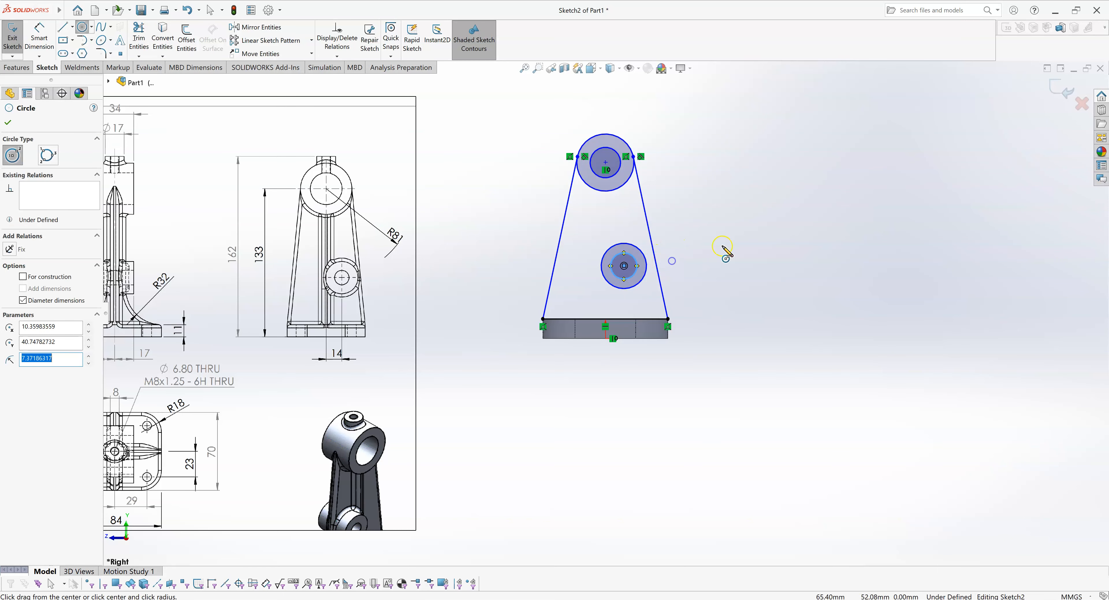
Set the distance between the upper and lower circle centres to 81 mm and move the lower circles to about 26 mm right of the origin
key(Escape)
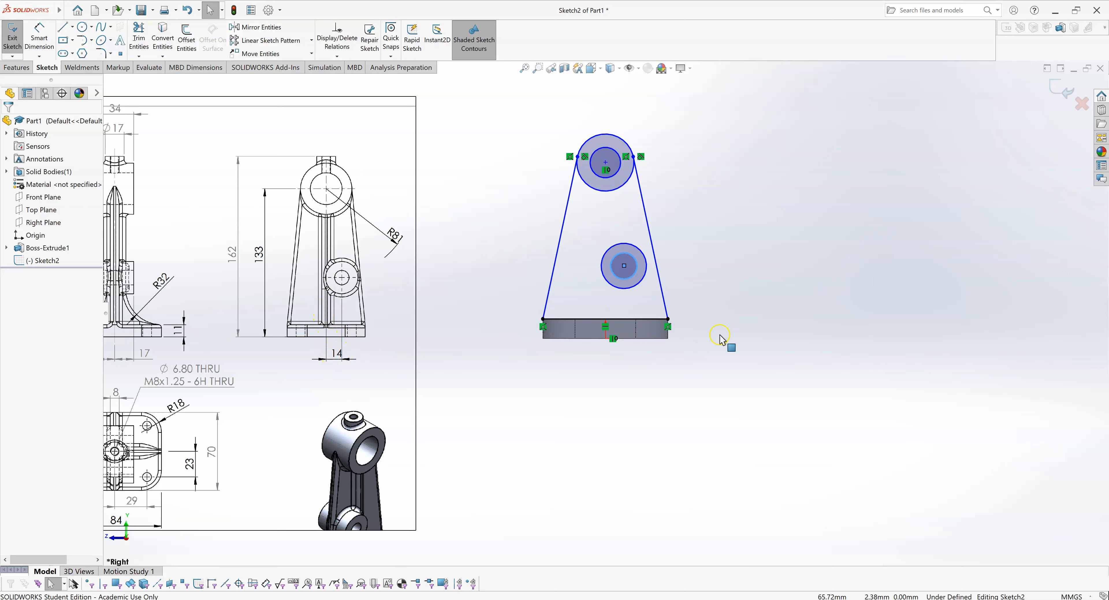
right_drag(742, 308, 753, 267)
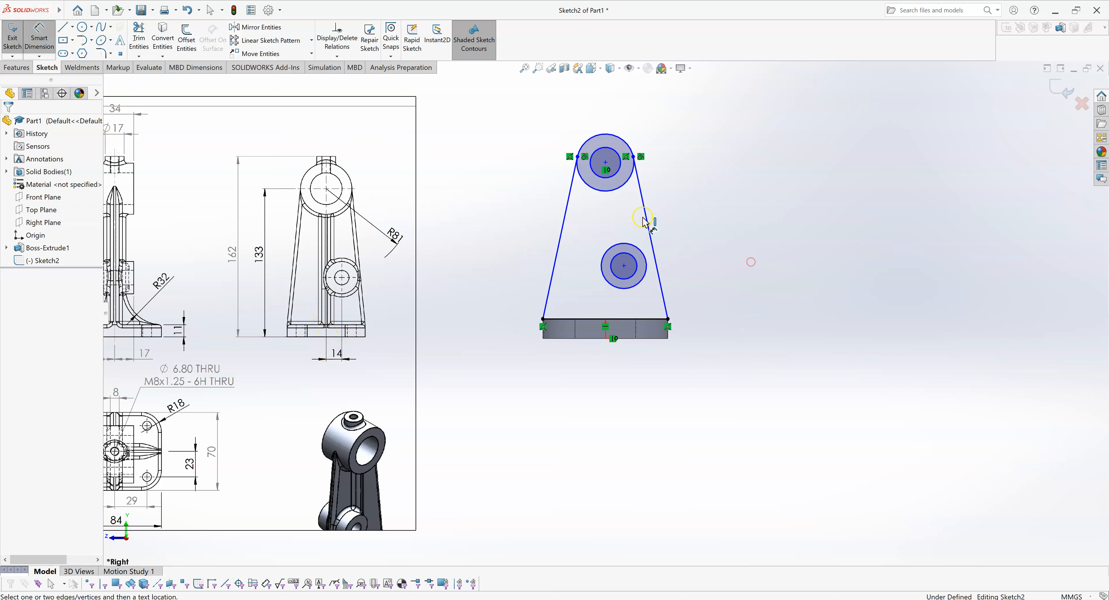
click(611, 169)
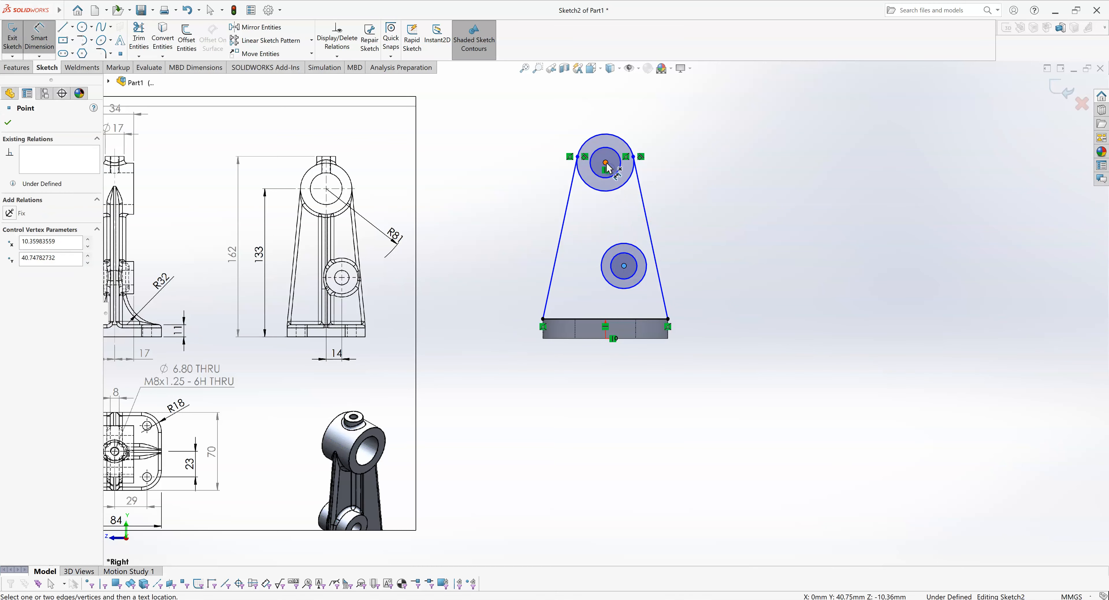
click(624, 265)
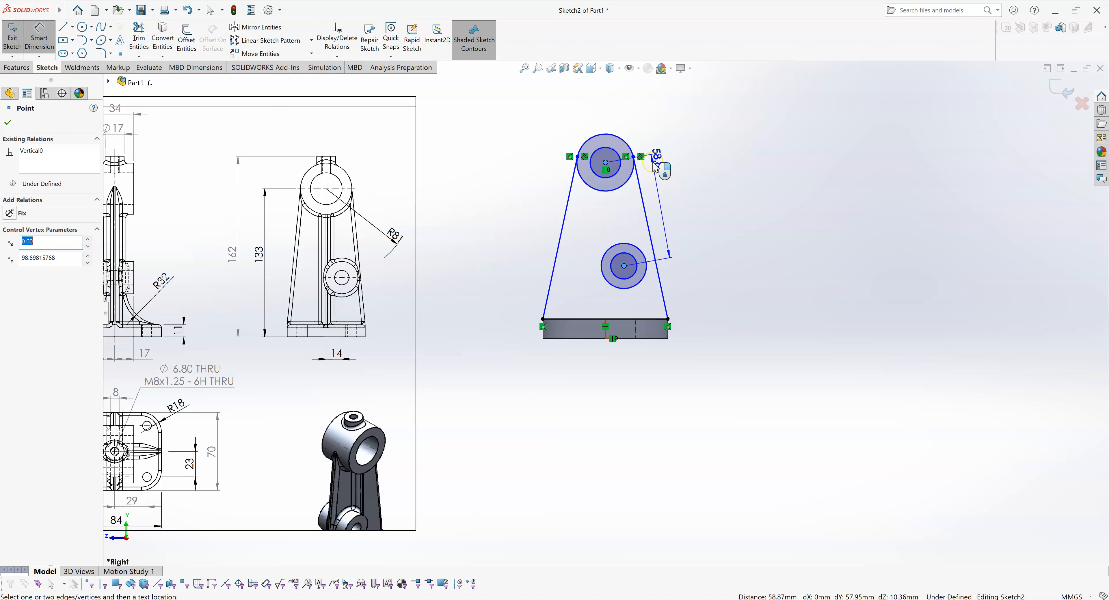
click(655, 167)
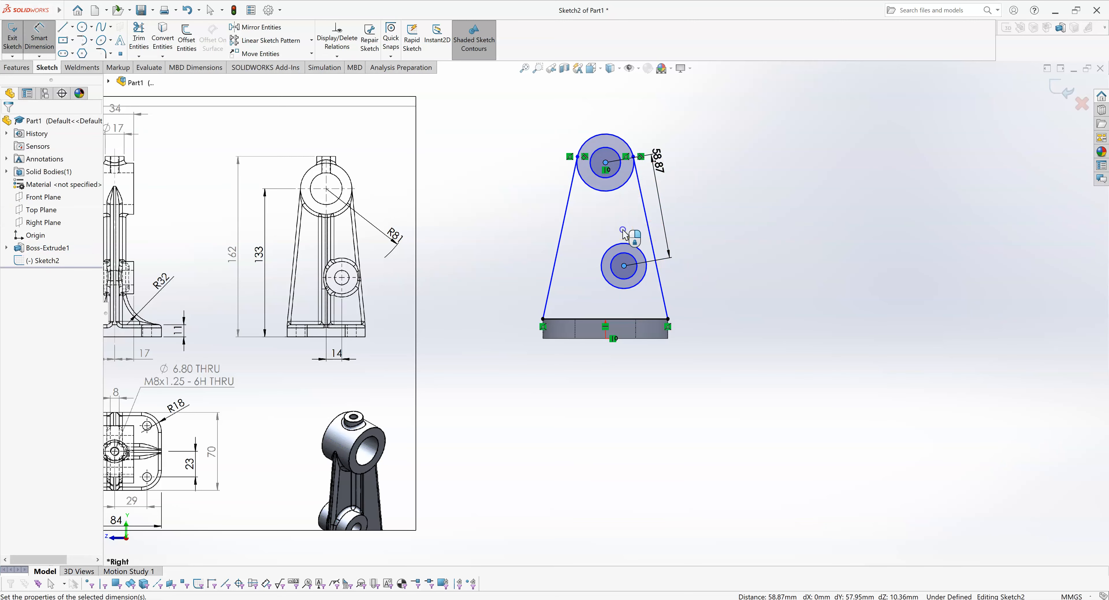
double_click(657, 166)
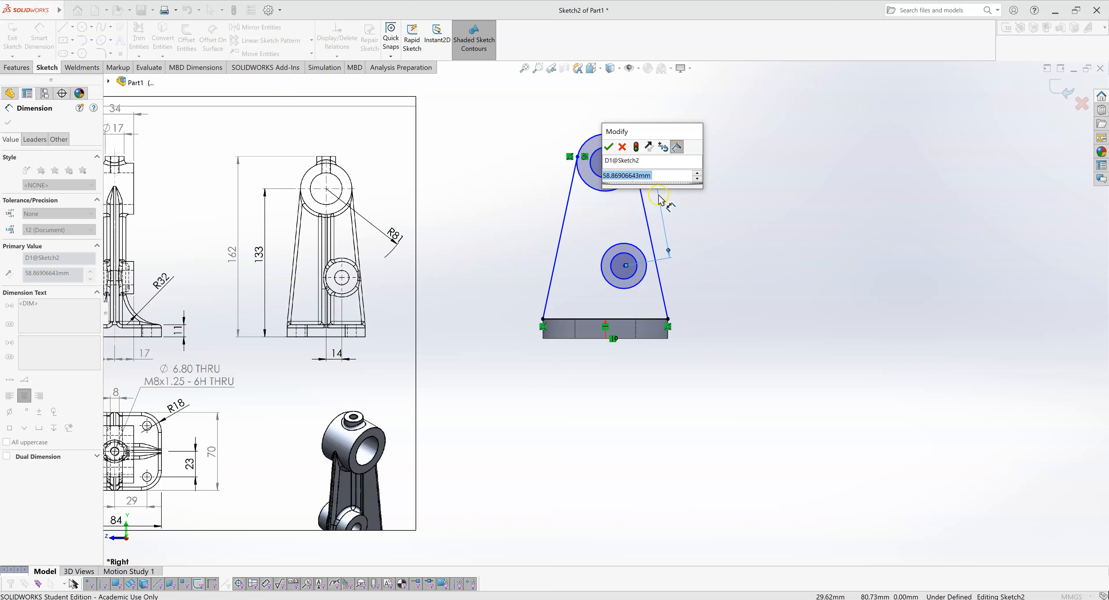
text(81)
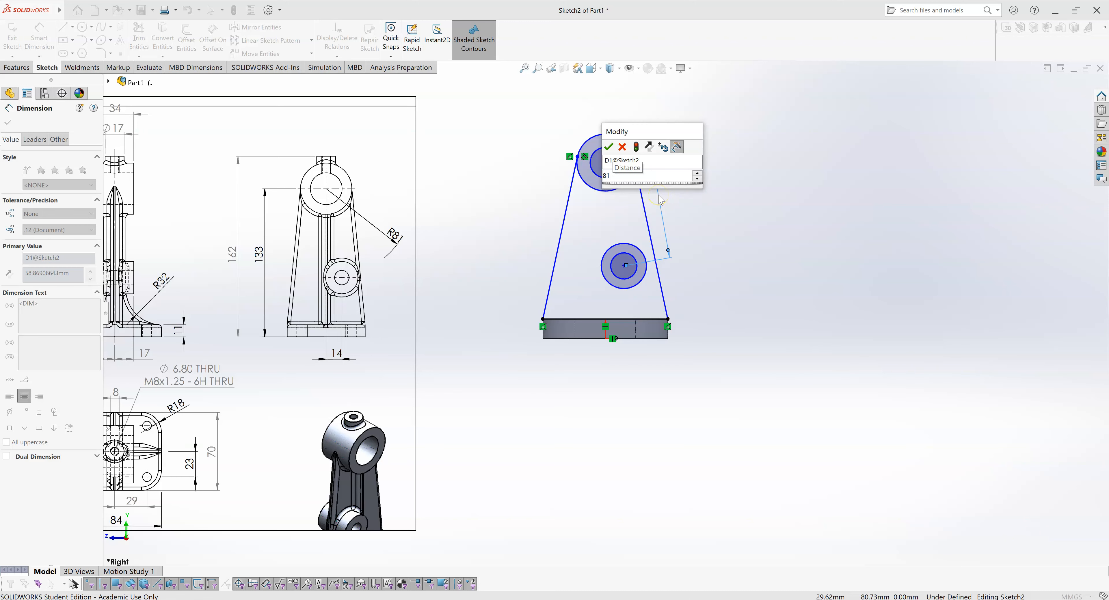
key(Return)
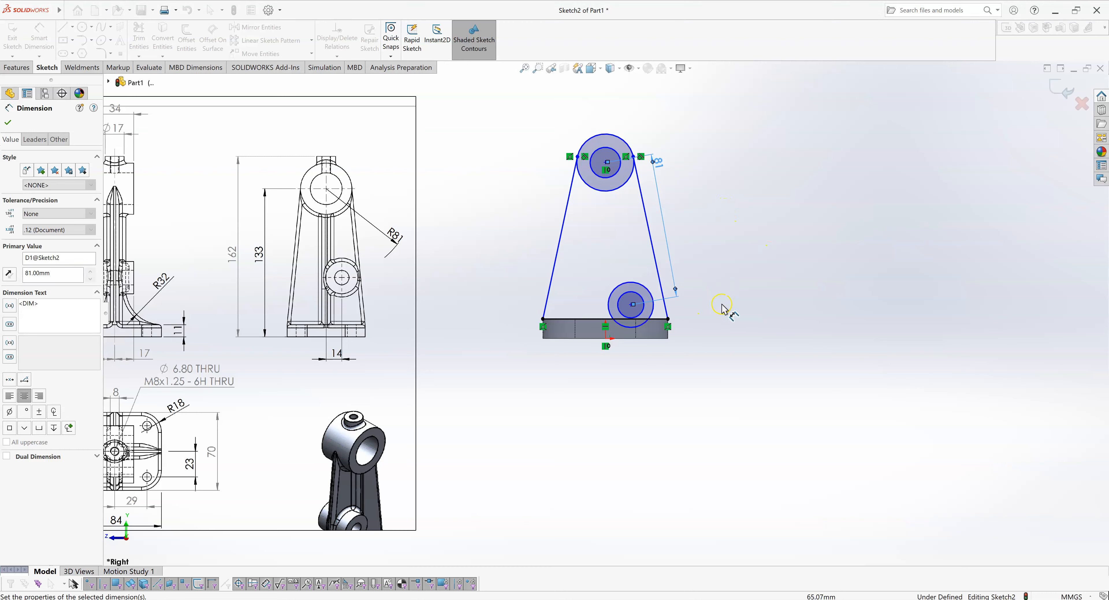
key(Escape)
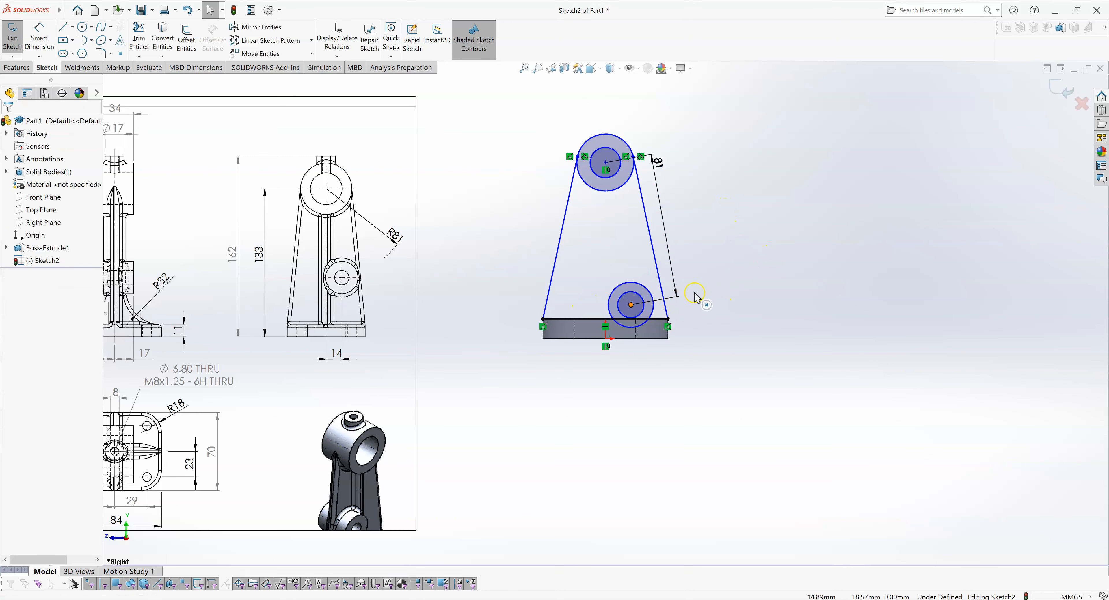
mouse_move(631, 304)
mouse_down()
mouse_move(710, 284)
mouse_move(740, 228)
mouse_move(683, 274)
mouse_move(561, 257)
mouse_move(608, 295)
mouse_move(692, 272)
mouse_move(691, 291)
mouse_move(699, 284)
mouse_move(625, 266)
mouse_move(652, 270)
mouse_up()
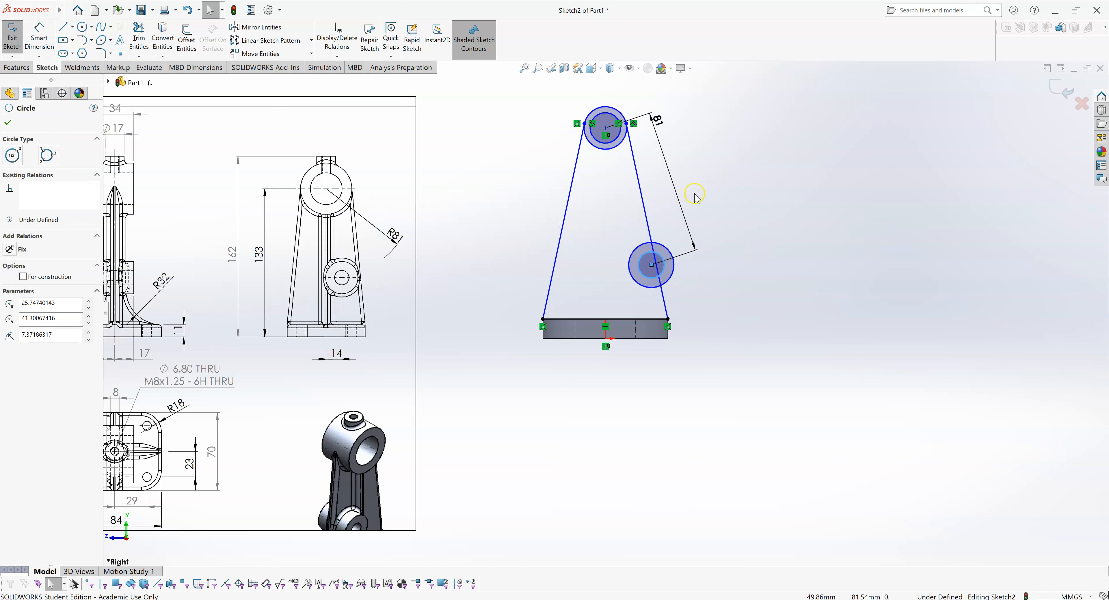
right_drag(780, 225, 783, 148)
click(612, 135)
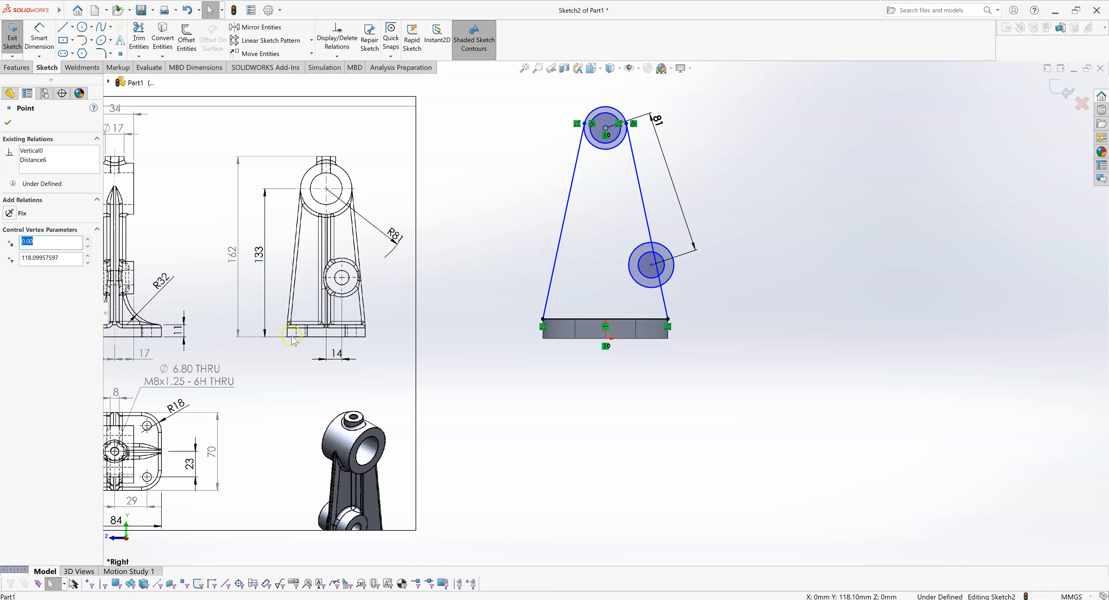
click(606, 338)
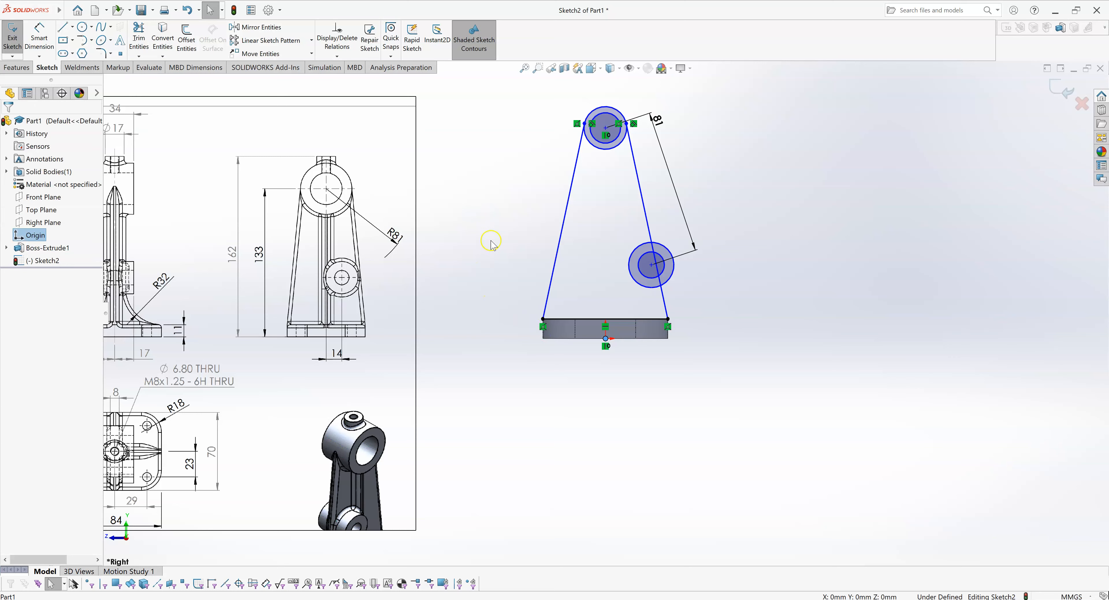
click(606, 128)
click(740, 177)
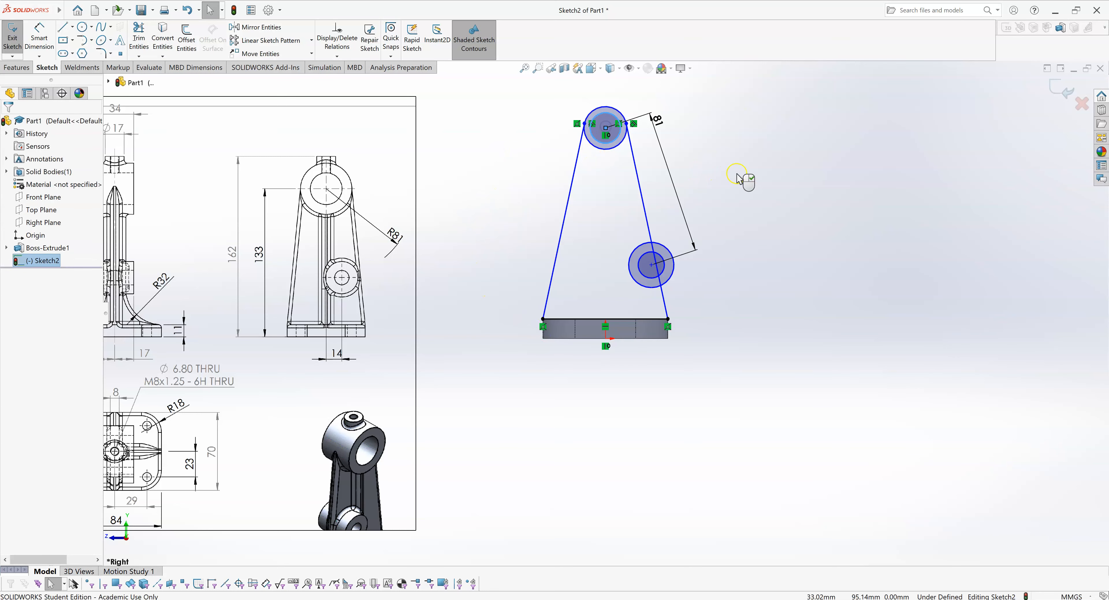
Dimension the upper circles' centre at a height of 133 mm above the origin
right_drag(755, 184, 757, 135)
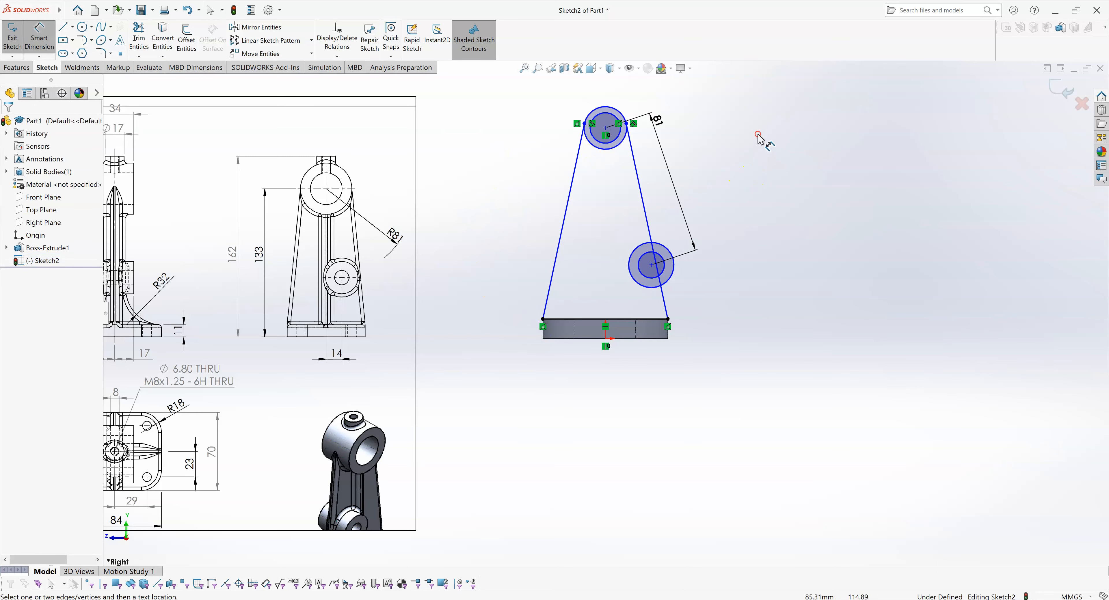
click(605, 128)
click(605, 338)
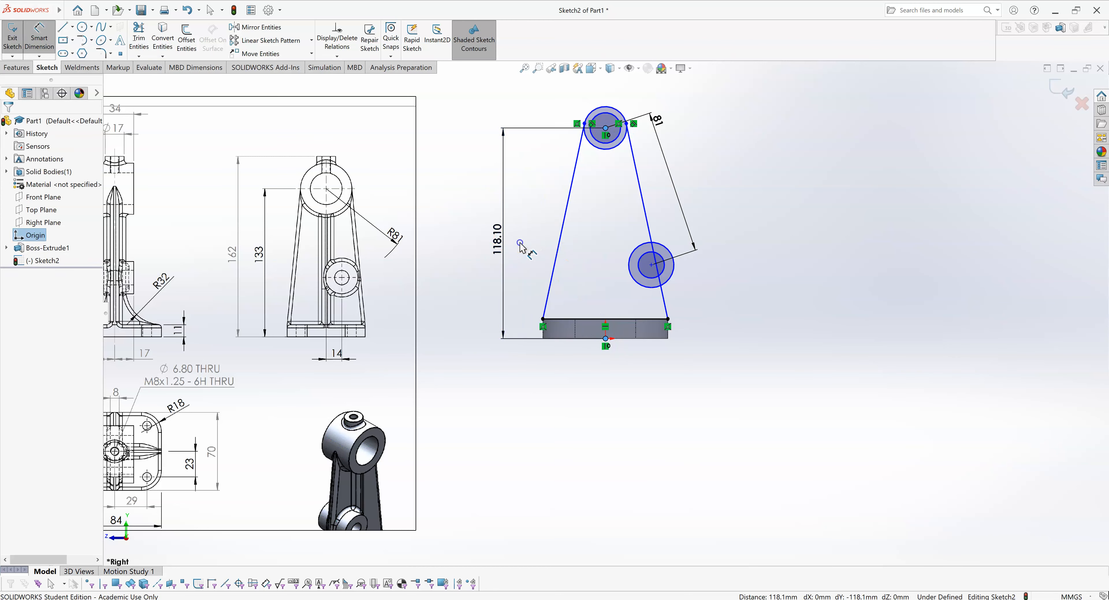
click(520, 244)
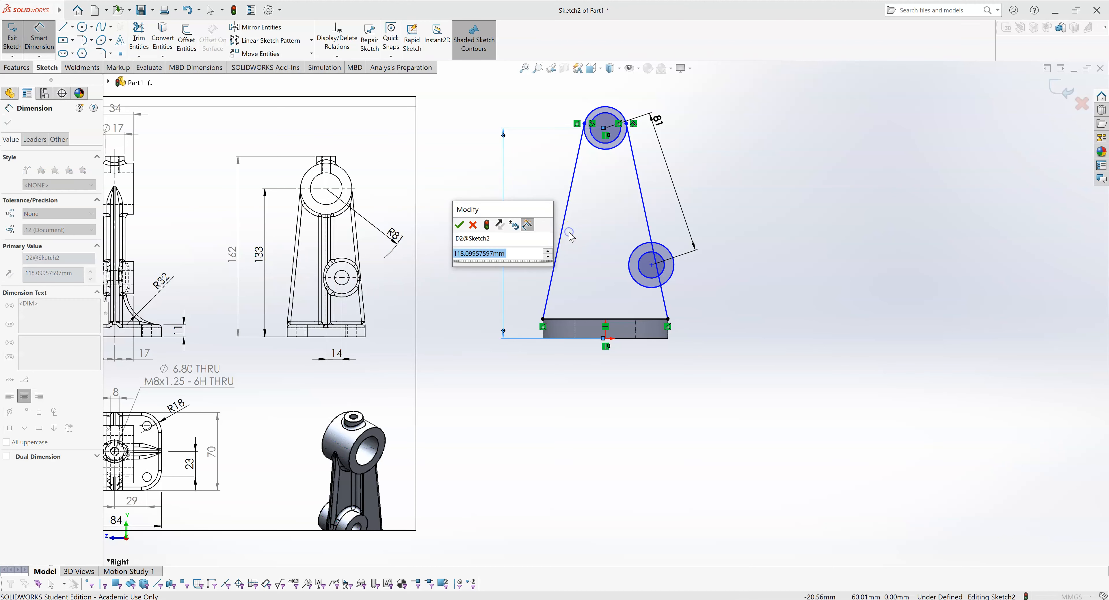
text(133)
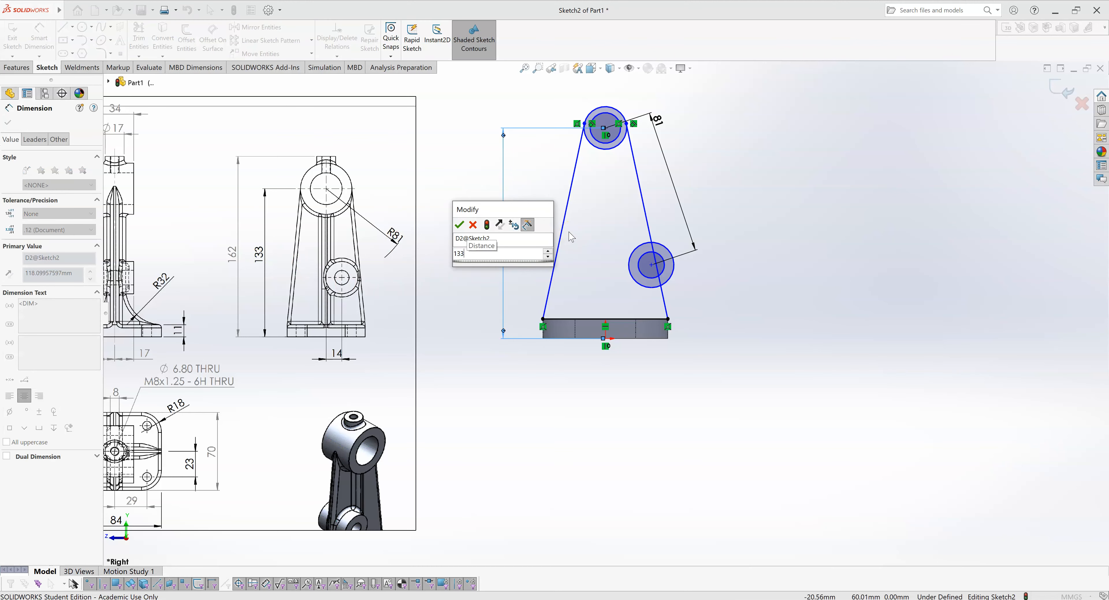
key(Return)
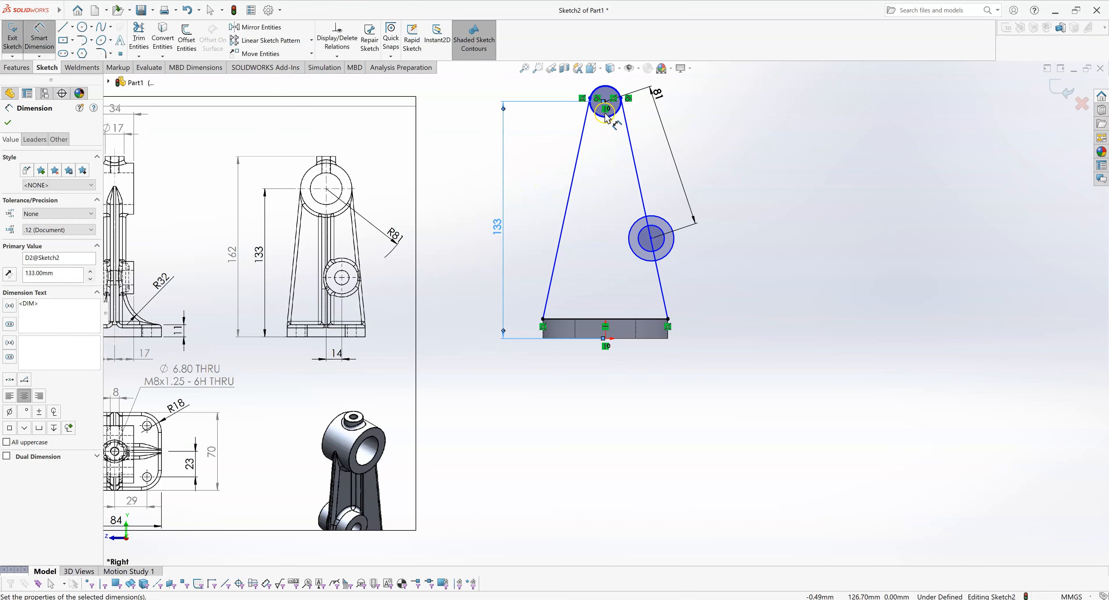
Set the diameter of the upper outer circle, tangent to the two side lines, to 46 mm
scroll(602, 114, down, 5)
scroll(581, 191, down, 2)
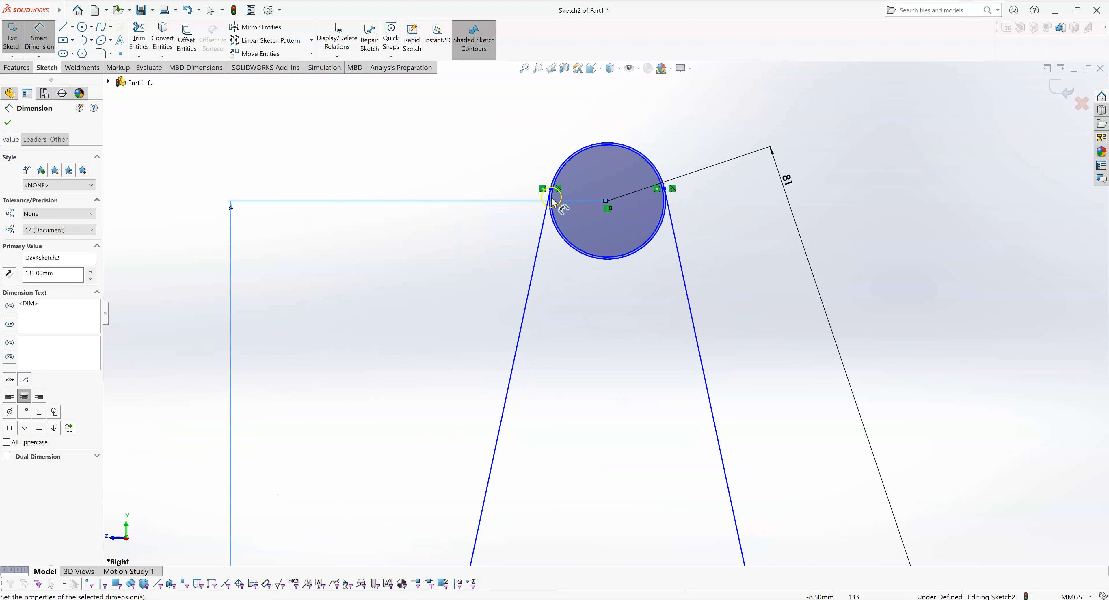
click(553, 221)
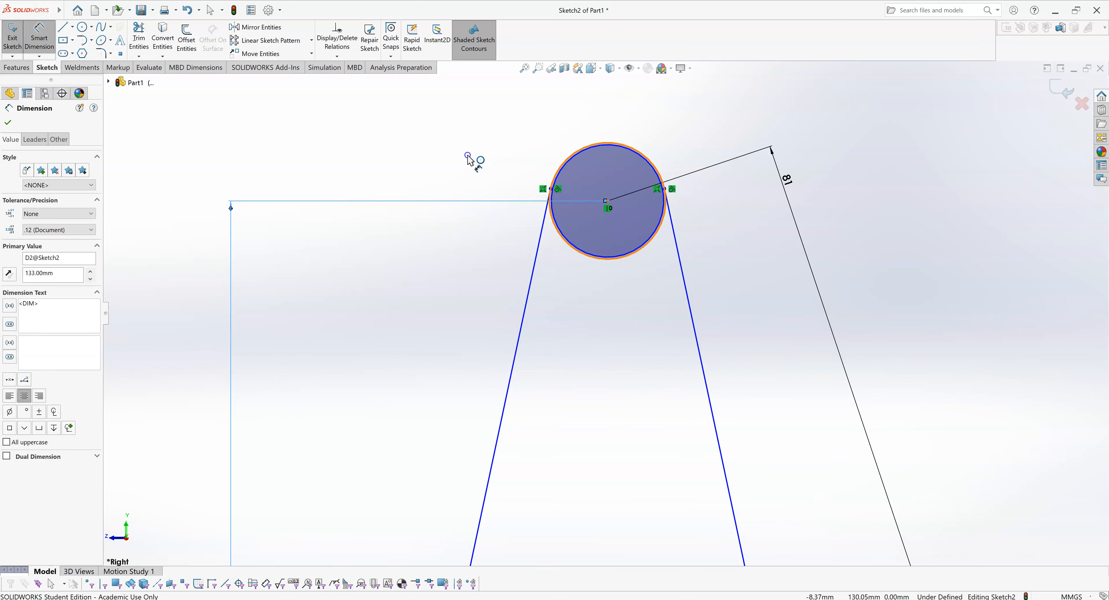
scroll(465, 158, up, 6)
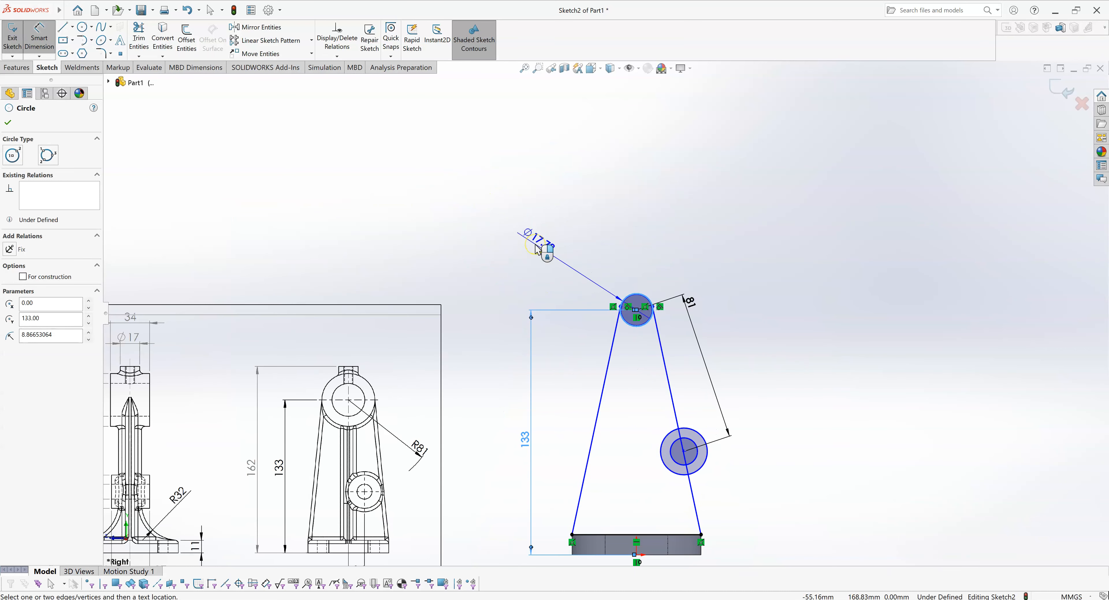
scroll(538, 250, up, 1)
scroll(581, 248, down, 2)
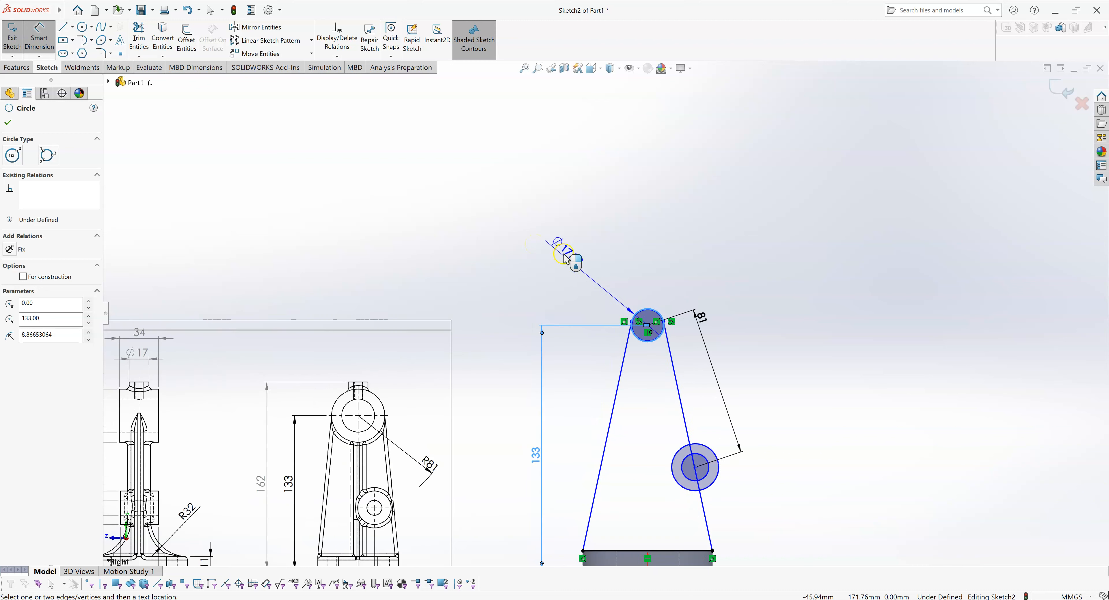
click(598, 296)
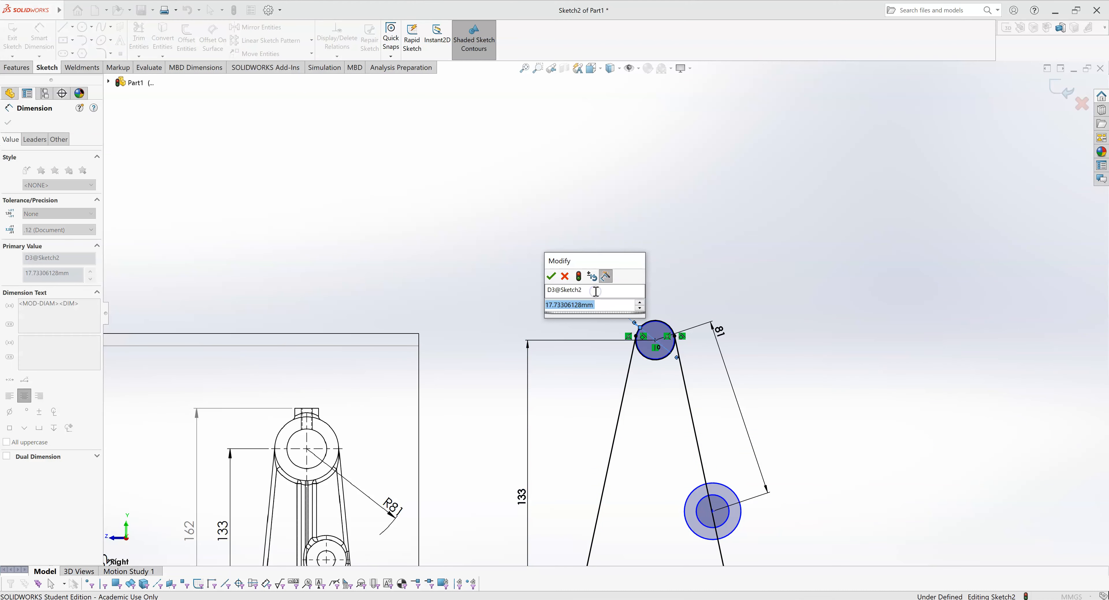
text(46)
key(Escape)
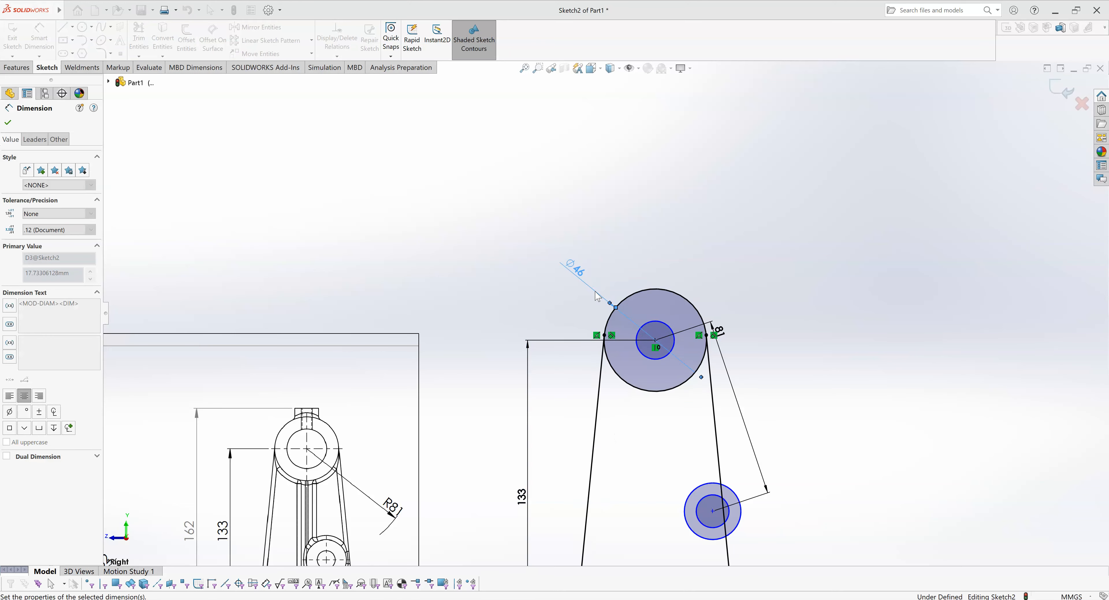
Set the diameter of the upper boss's inner circle to 28.55 mm
click(638, 335)
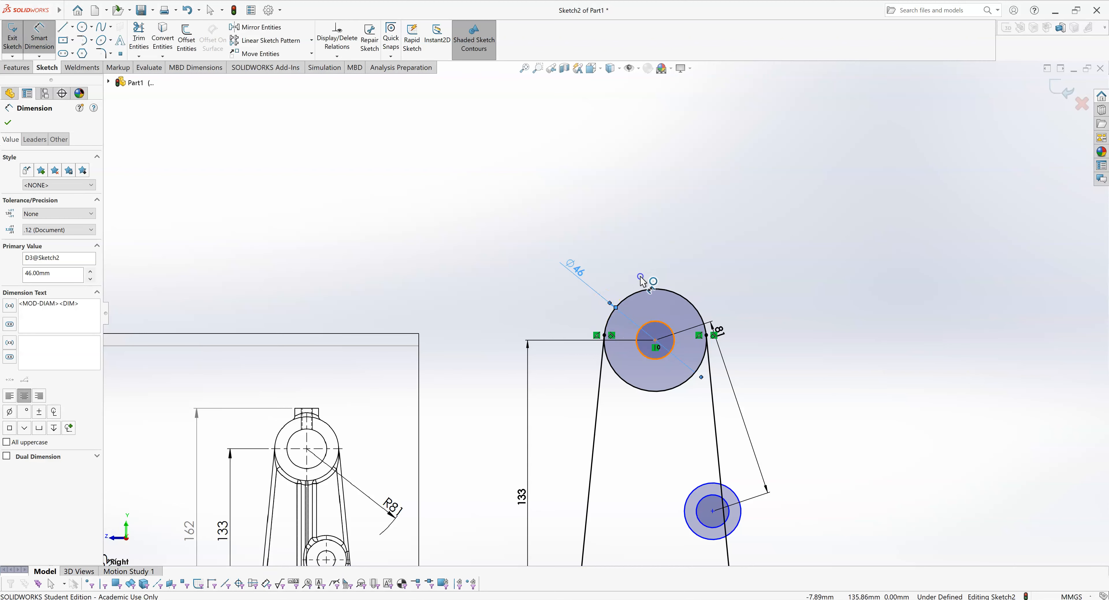
click(620, 270)
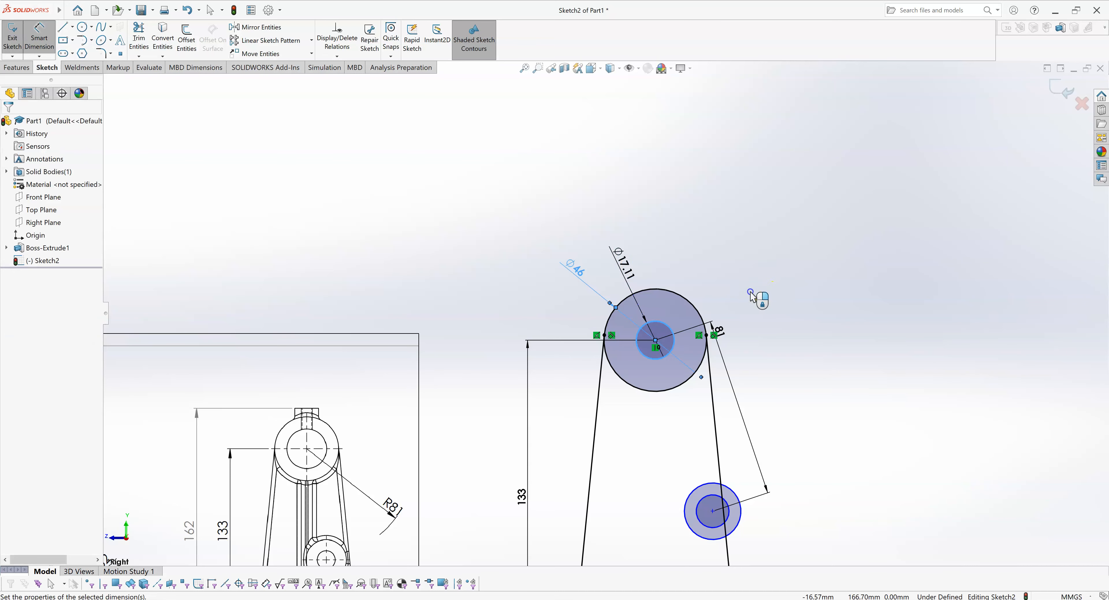
scroll(756, 290, up, 2)
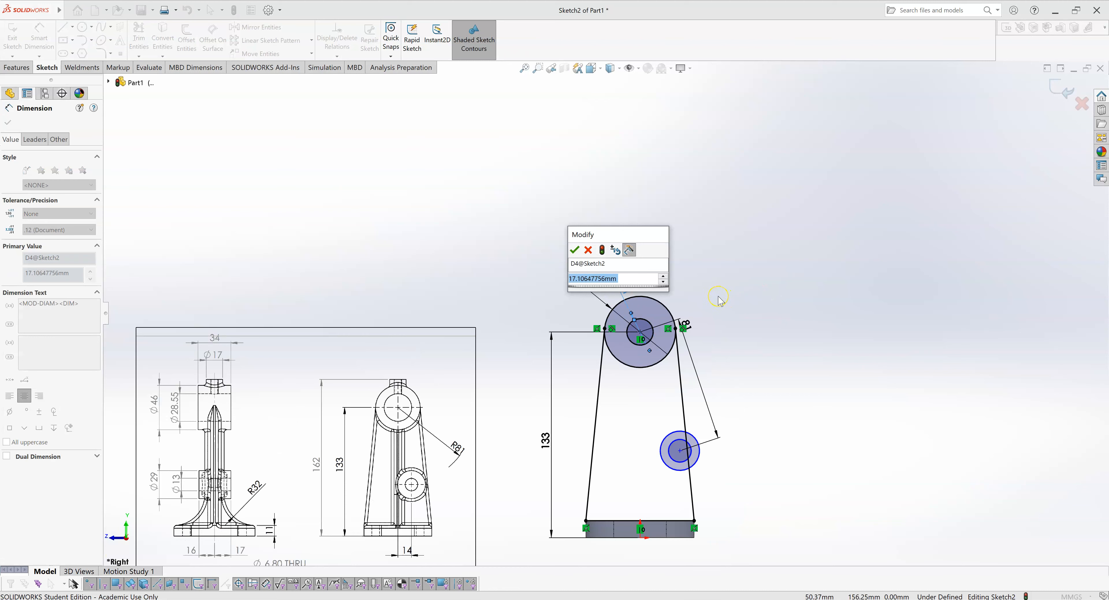
text(28.55)
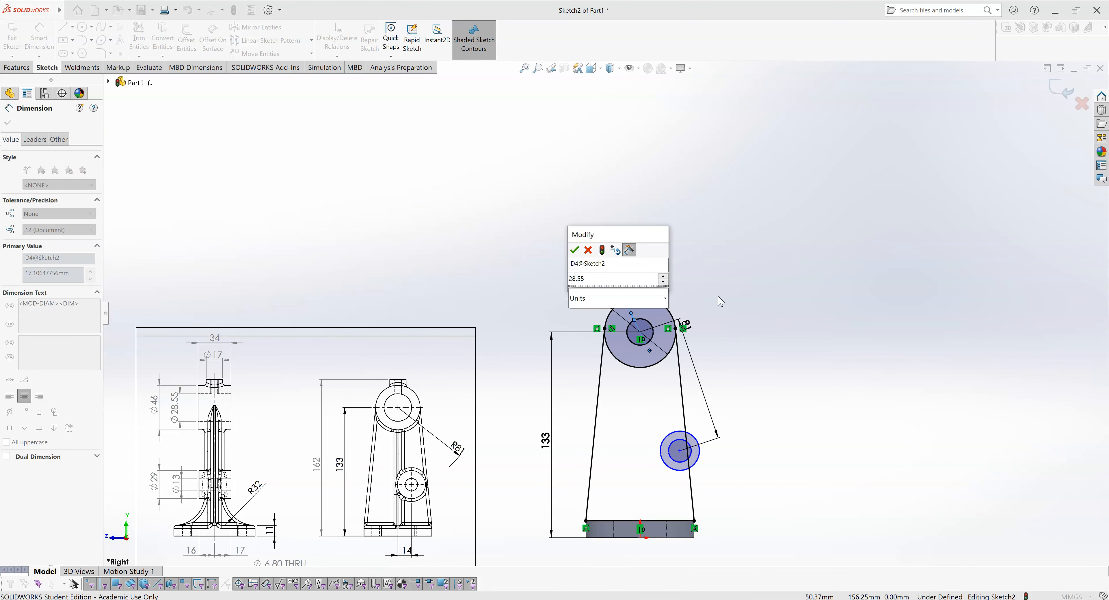
key(Return)
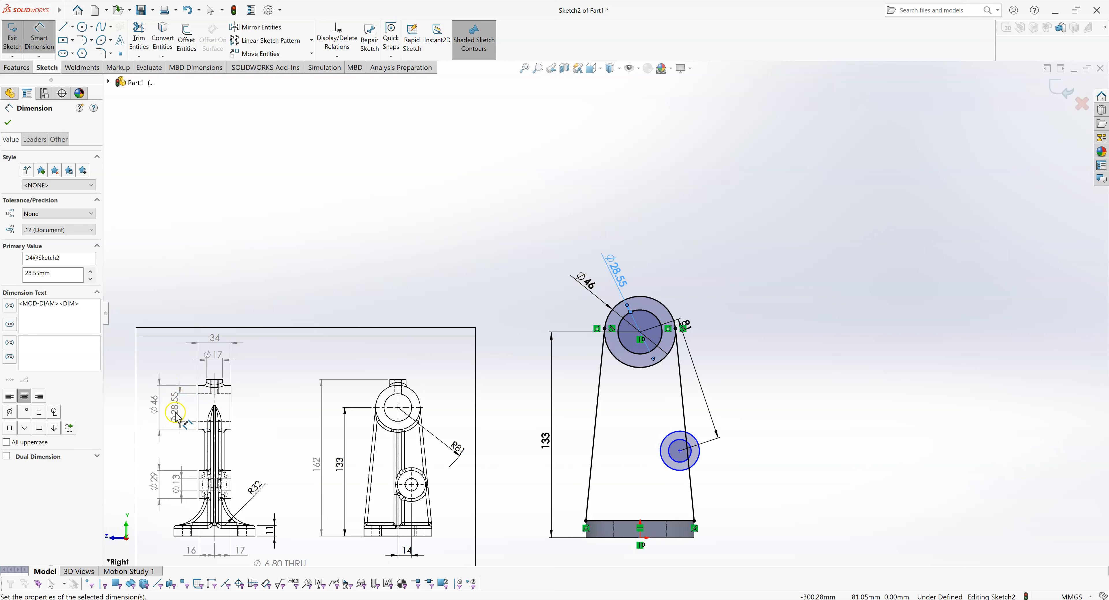
Dimension the lower circles' centre at a horizontal distance of 14 mm from the origin
scroll(631, 335, down, 1)
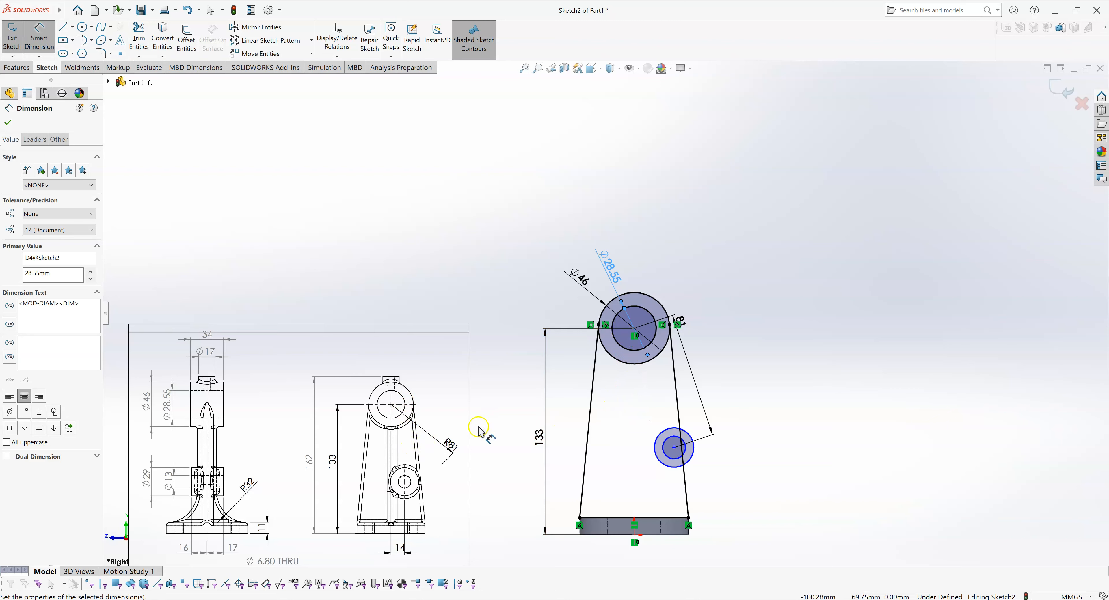
click(674, 448)
click(633, 535)
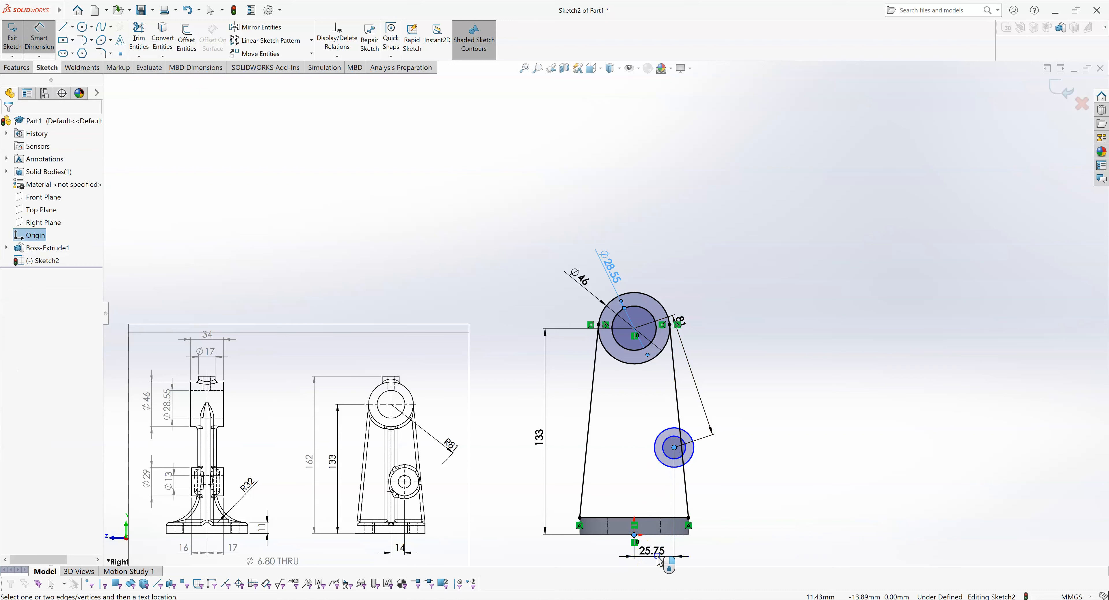
click(710, 564)
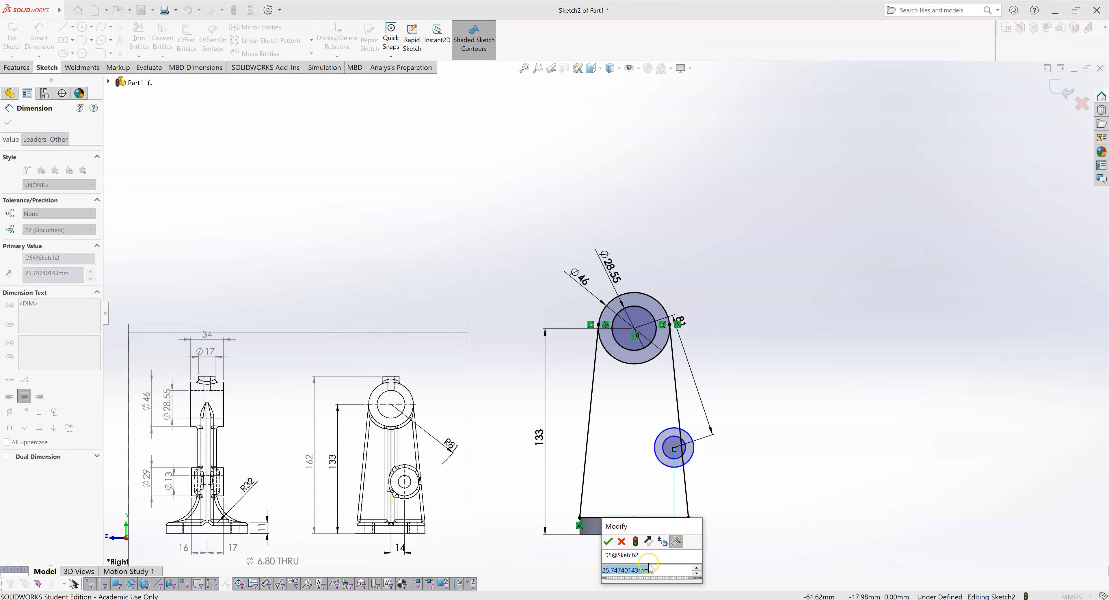
key(Return)
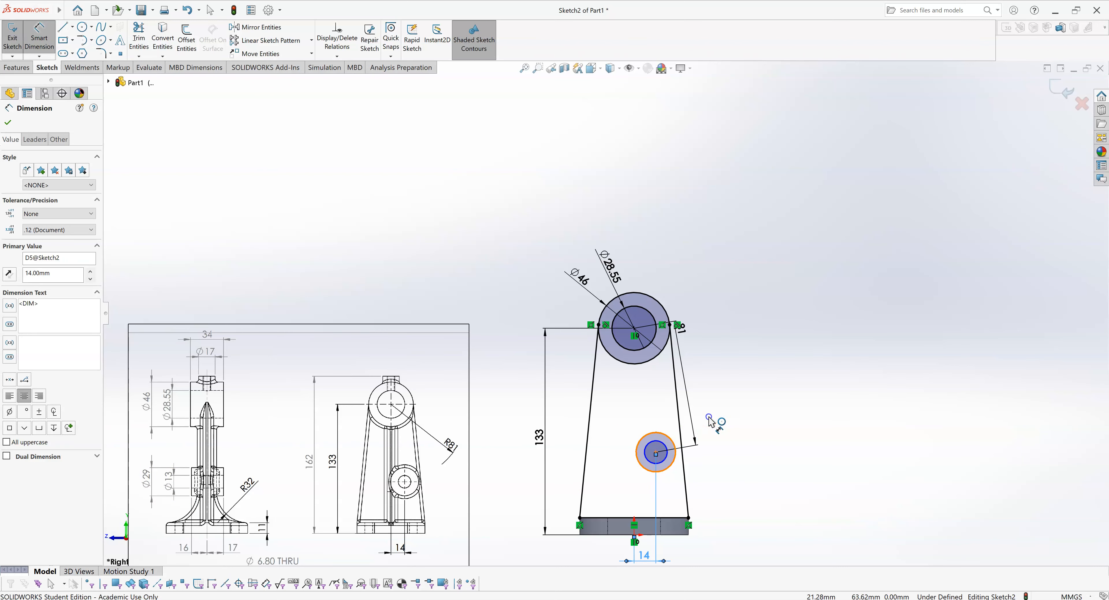
Set the diameter of the lower boss's outer circle to 29 mm
click(716, 408)
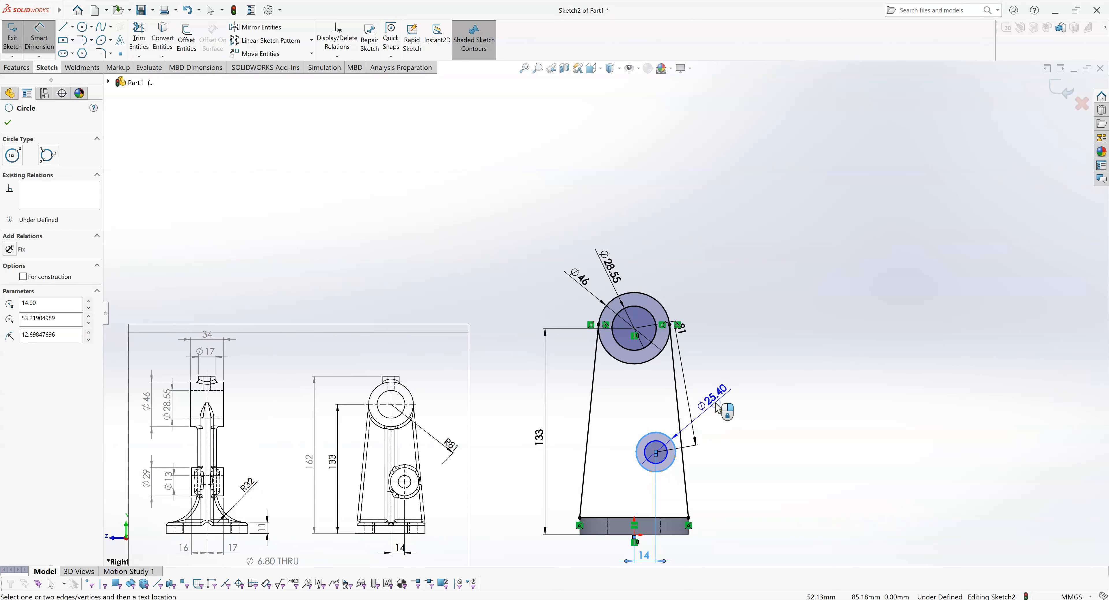
click(717, 408)
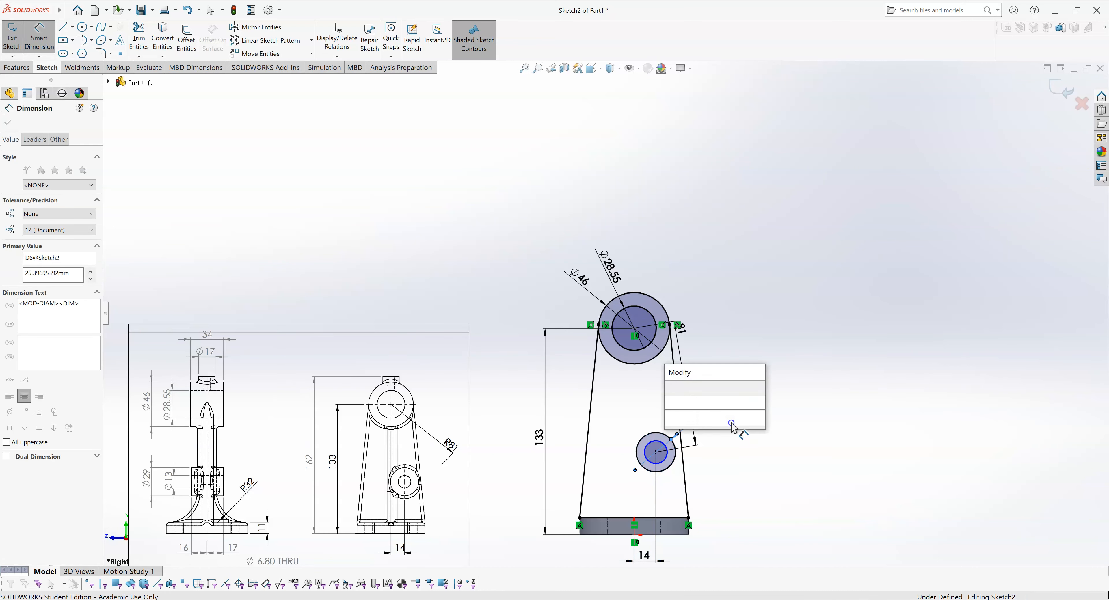
text(29)
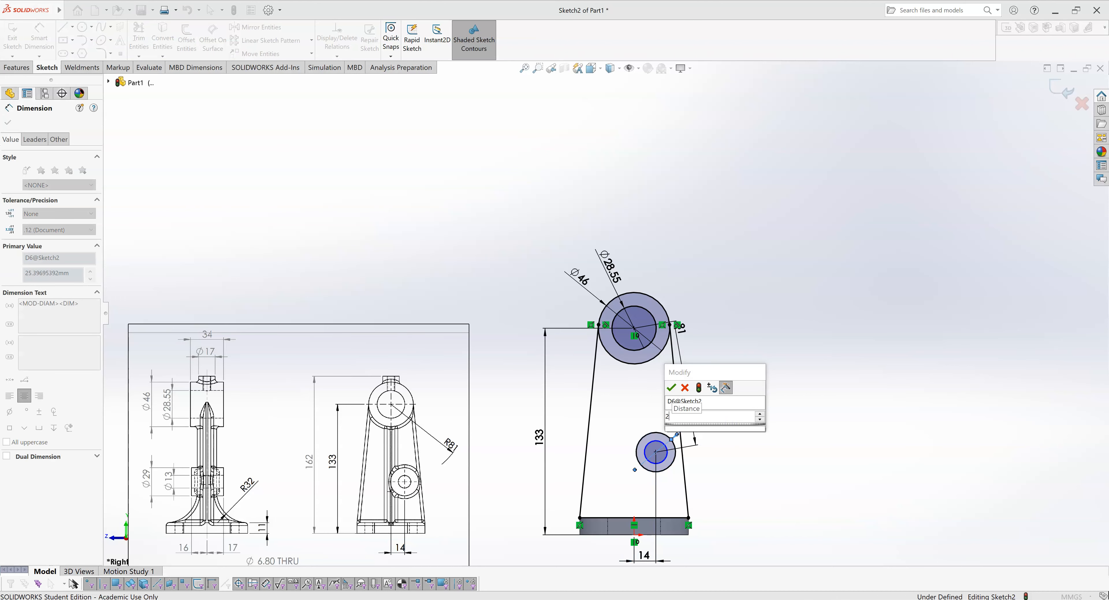
key(Escape)
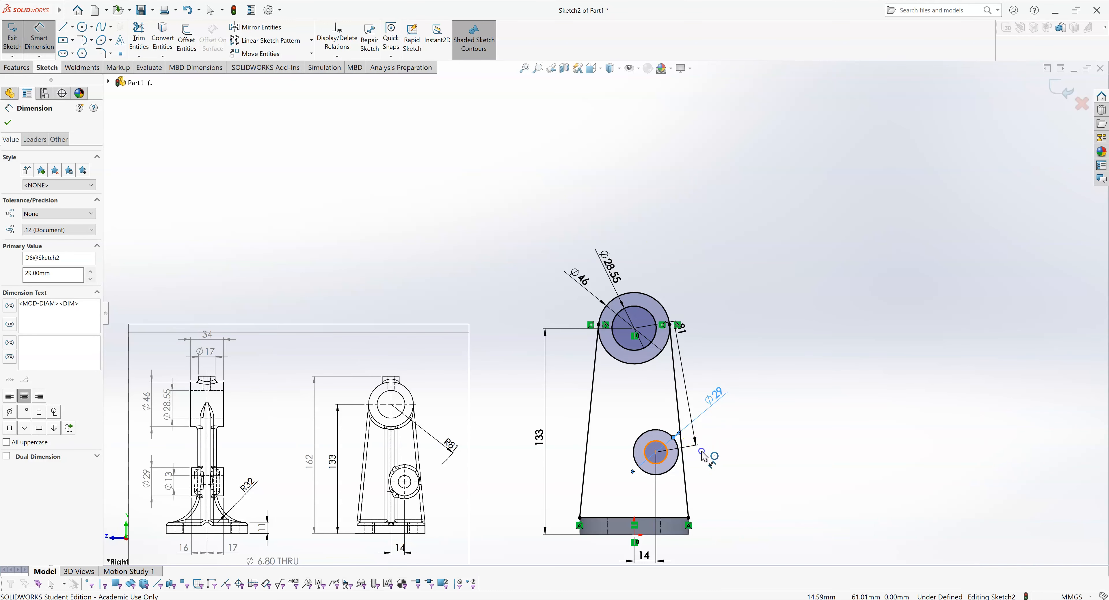
Set the diameter of the lower boss's inner circle to 13 mm
click(667, 450)
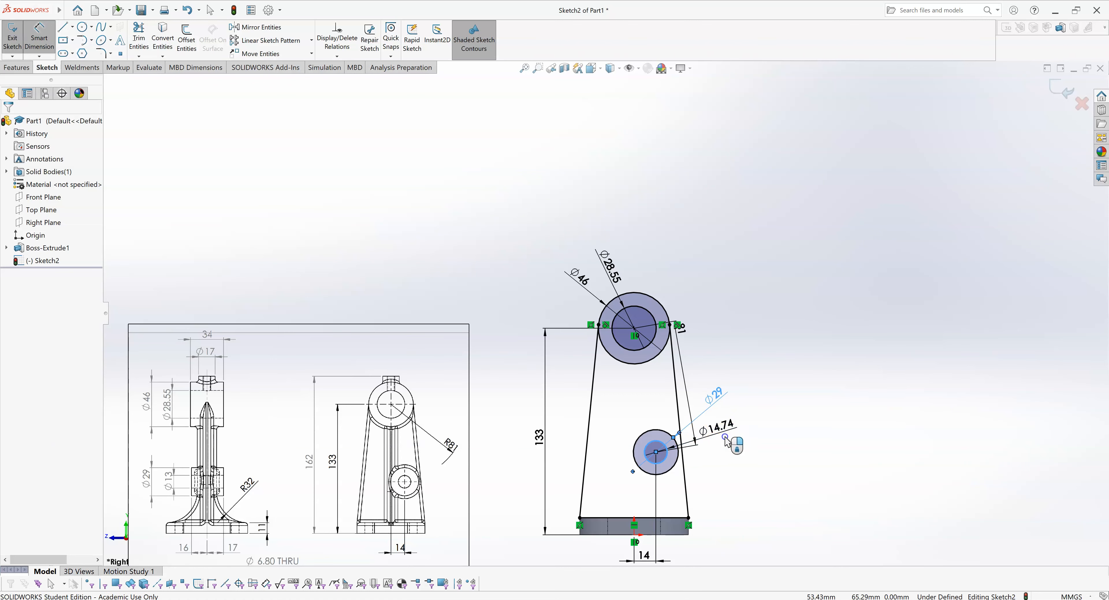
click(717, 442)
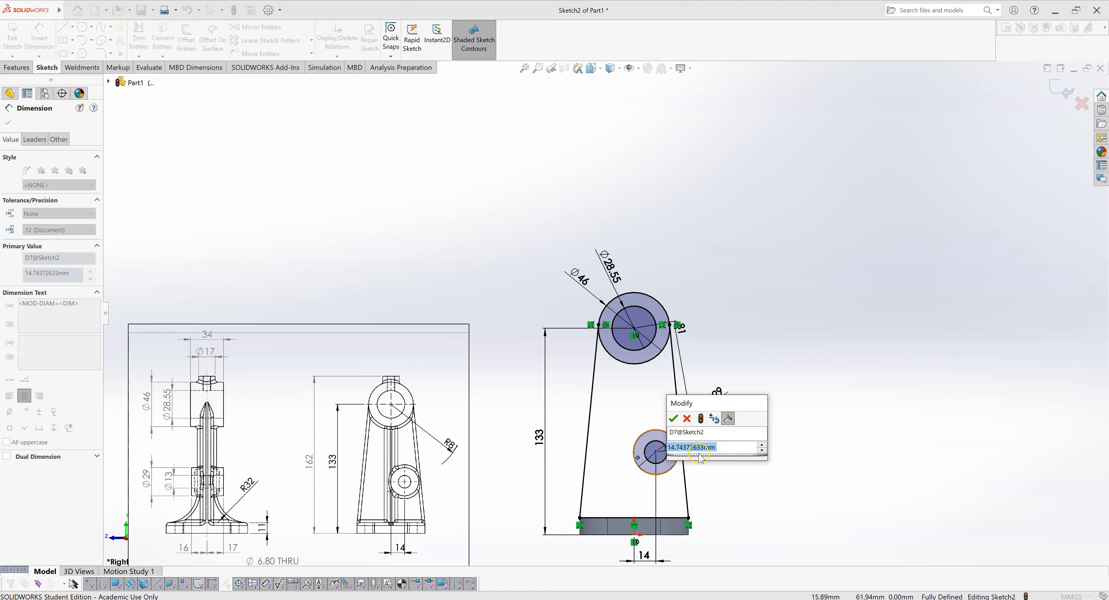
text(13)
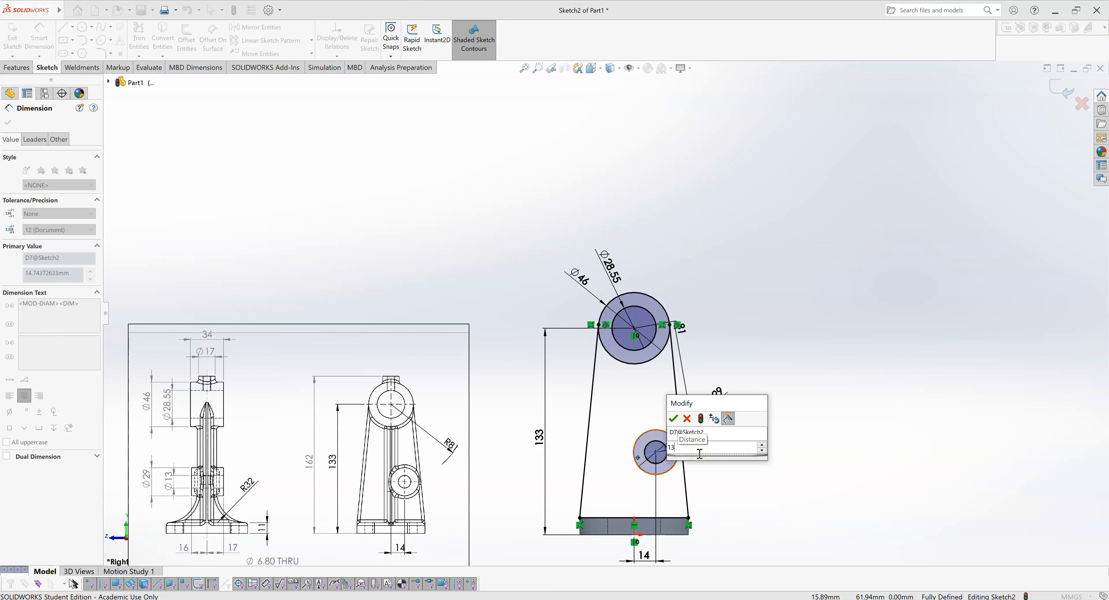
key(Escape)
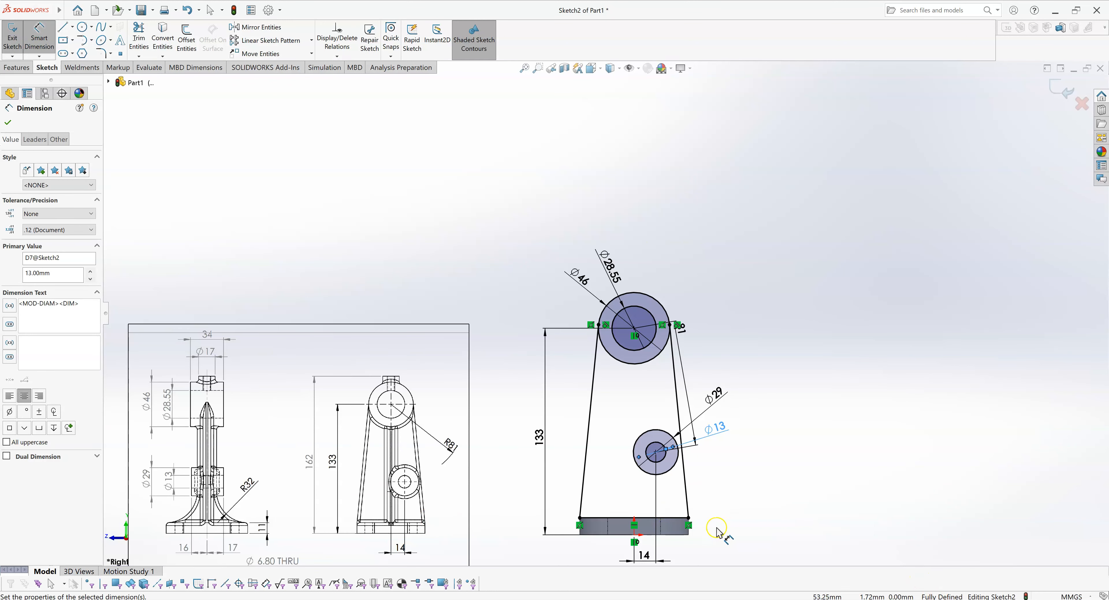
Exit the upright's side-profile sketch, keeping its geometry and dimensions
scroll(596, 471, up, 1)
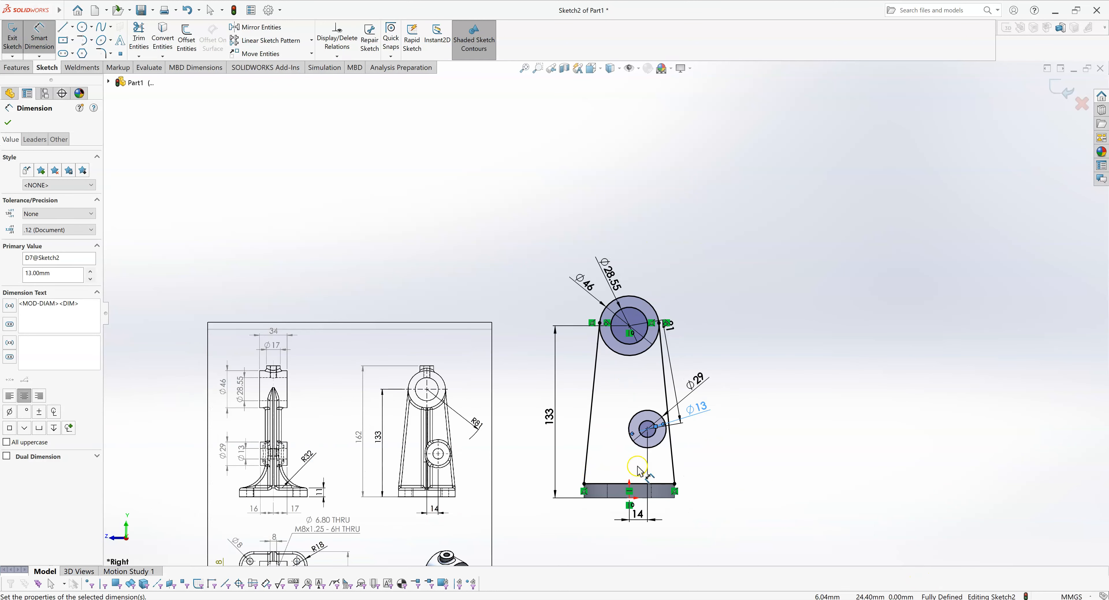
scroll(639, 471, down, 1)
middle_drag(601, 414, 626, 454)
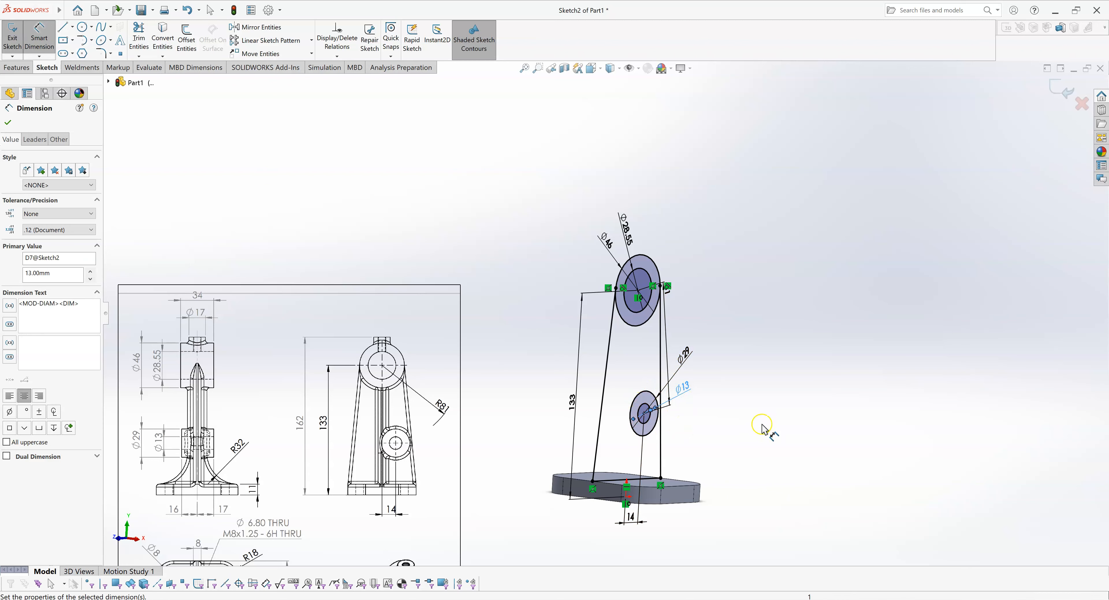
click(1063, 90)
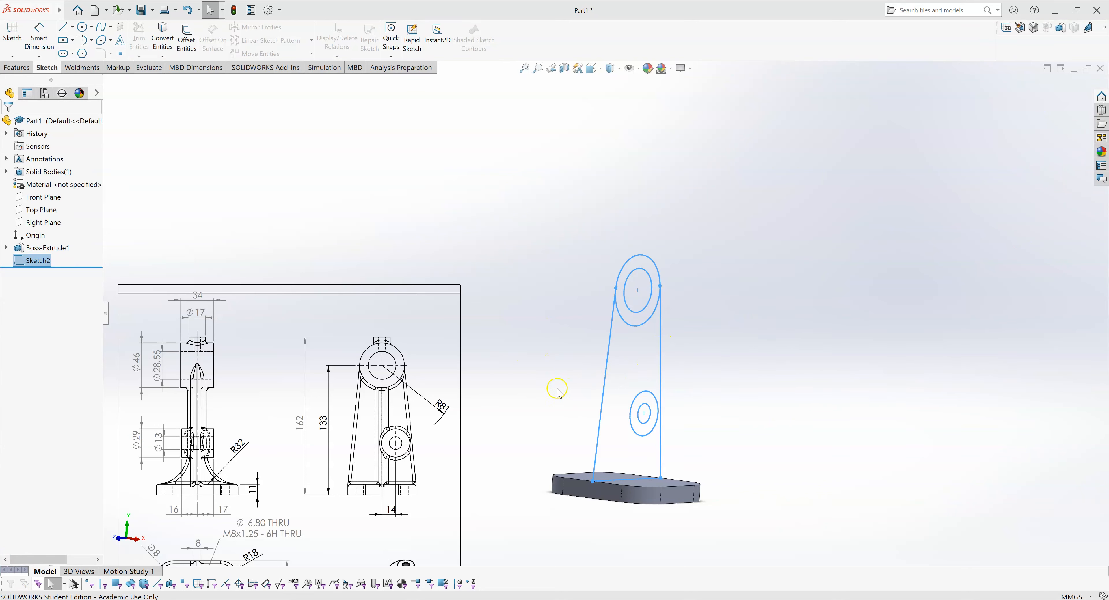
Set up a Boss-Extrude of the side-profile sketch with the Mid Plane end condition and a depth of 8 mm
middle_drag(573, 403, 601, 421)
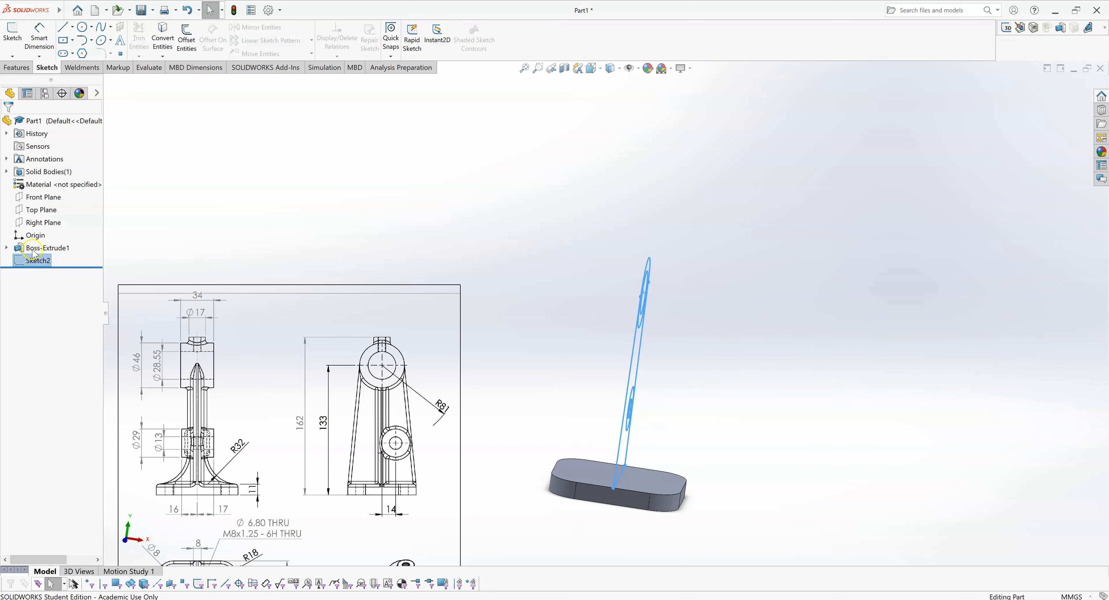
click(18, 69)
click(17, 39)
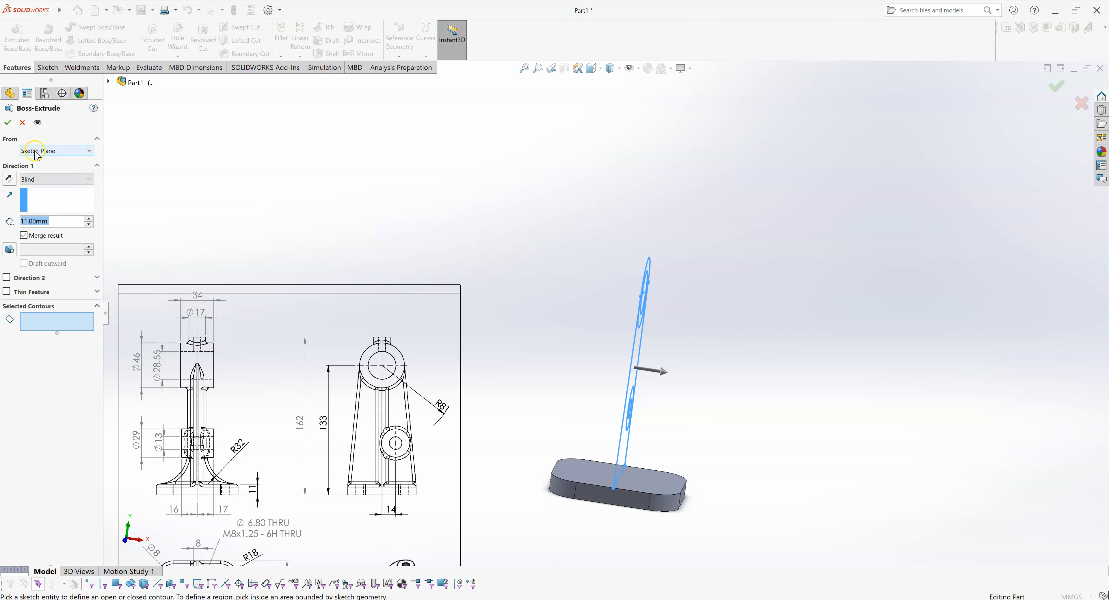
click(29, 186)
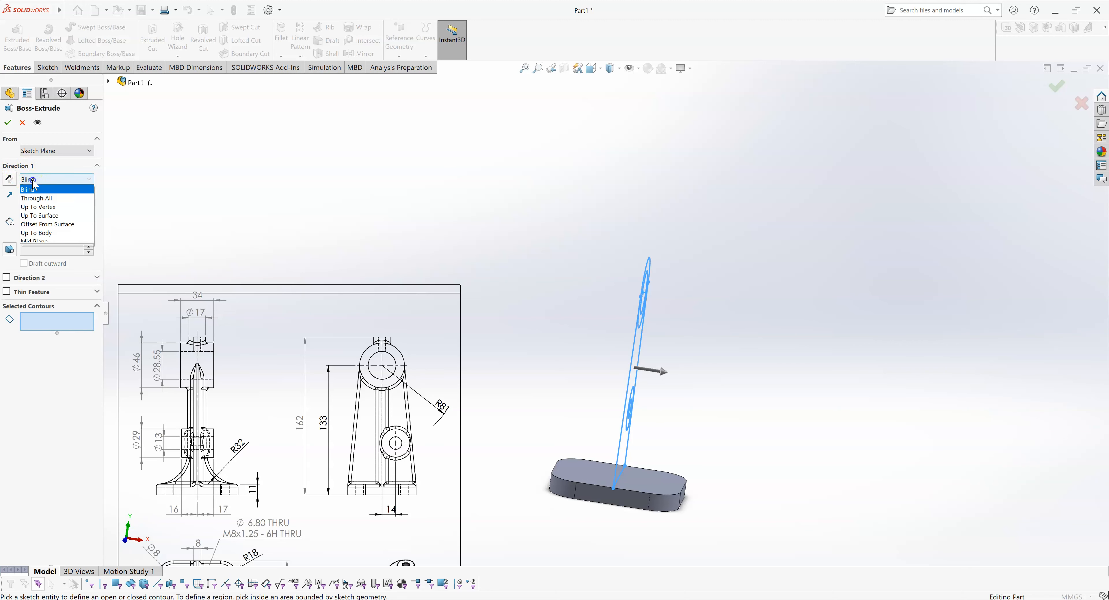
click(40, 242)
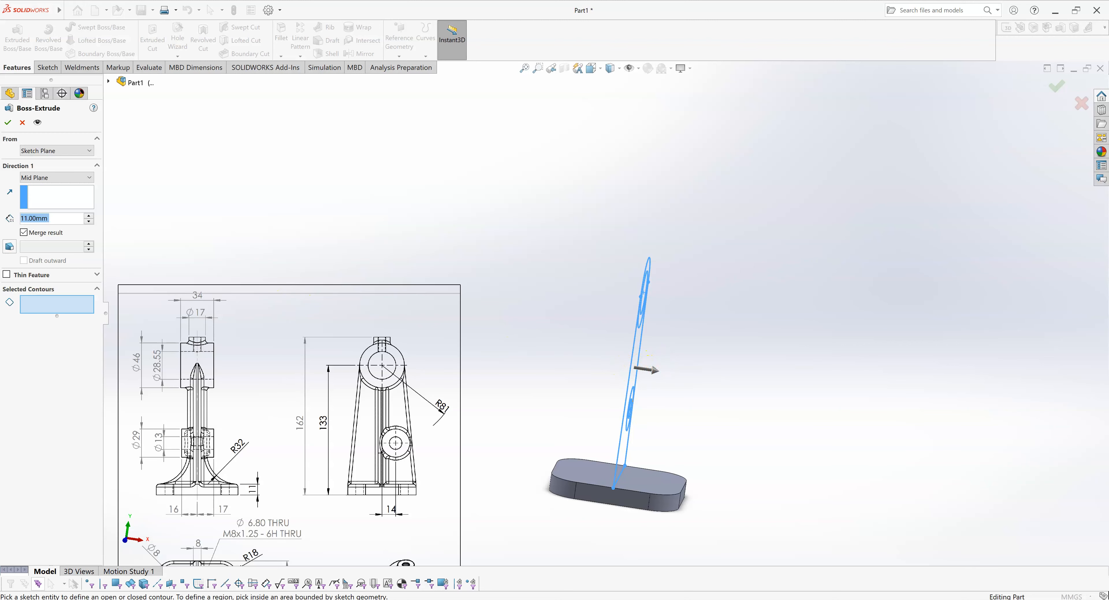
click(53, 220)
text(8)
key(Return)
click(375, 350)
click(8, 123)
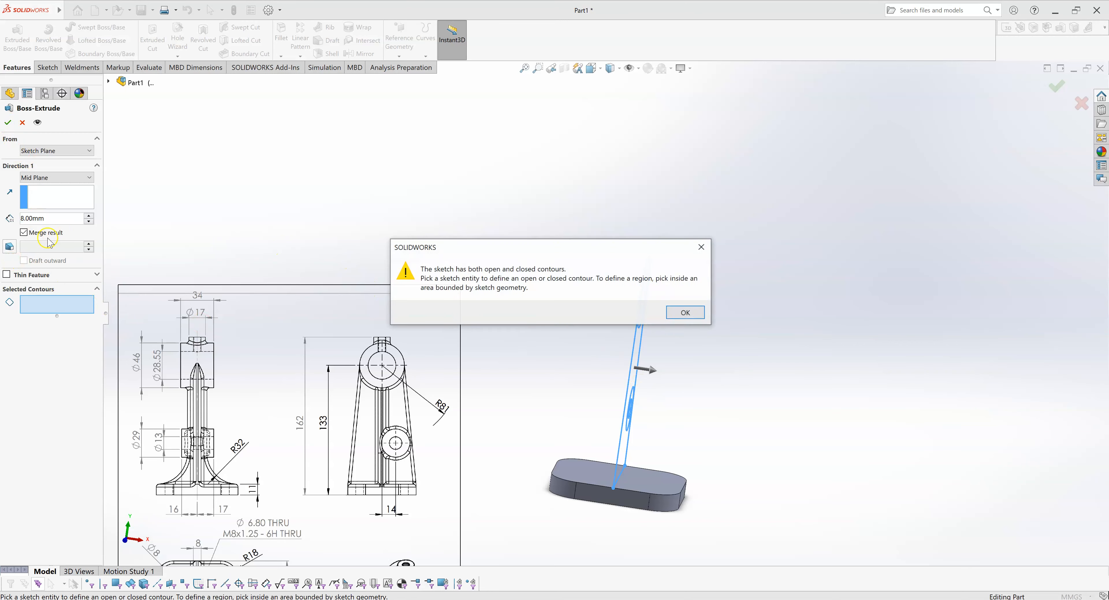
click(686, 312)
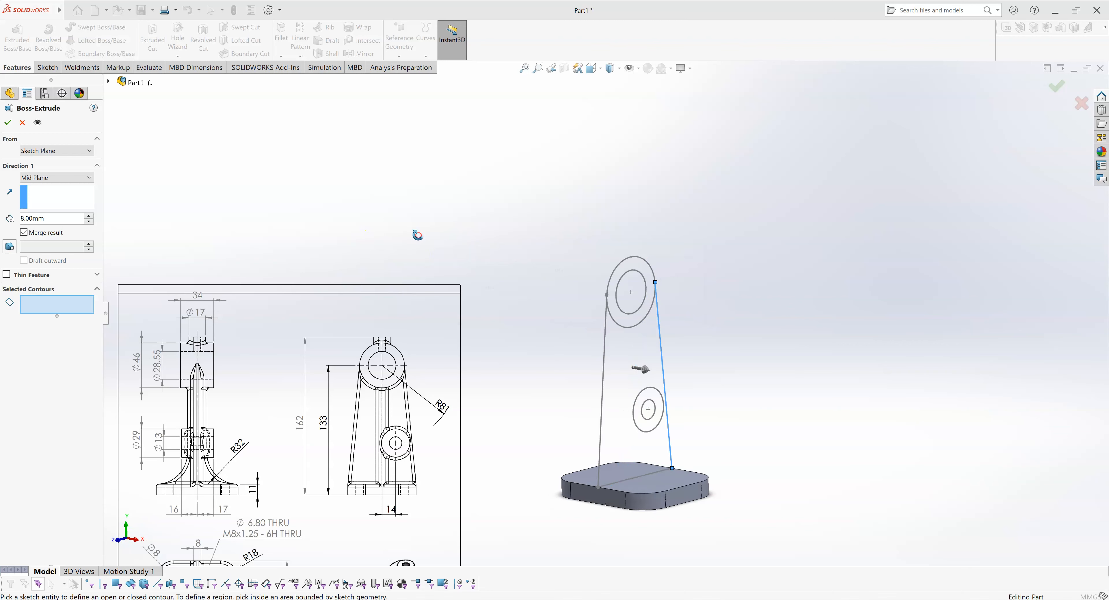
Select the web region between the two side lines, excluding the upper and lower circles, as the contour and finish the extrusion
click(35, 306)
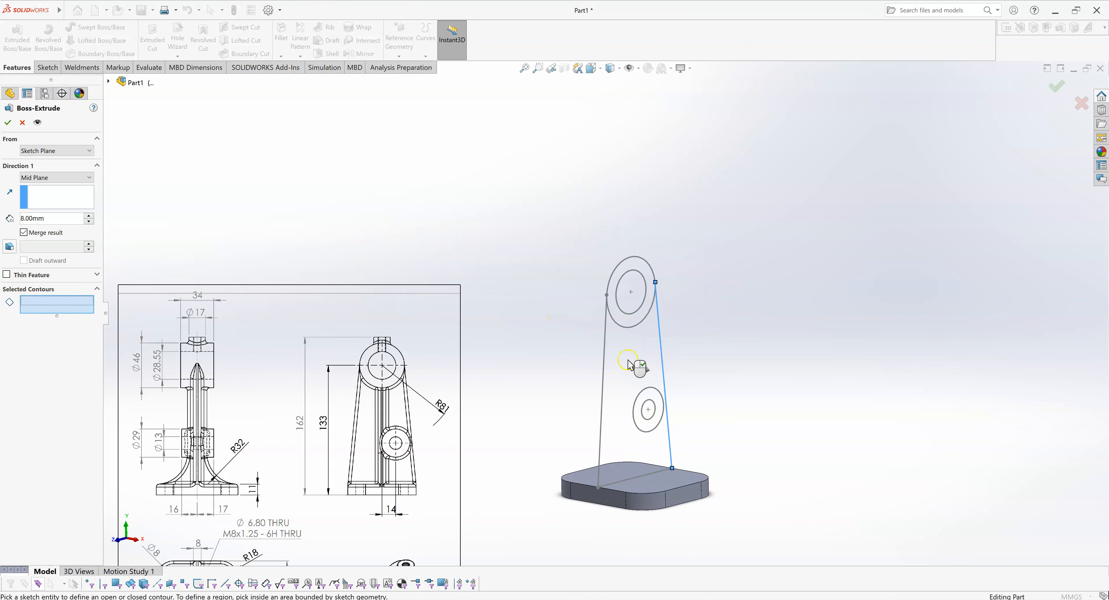
click(620, 371)
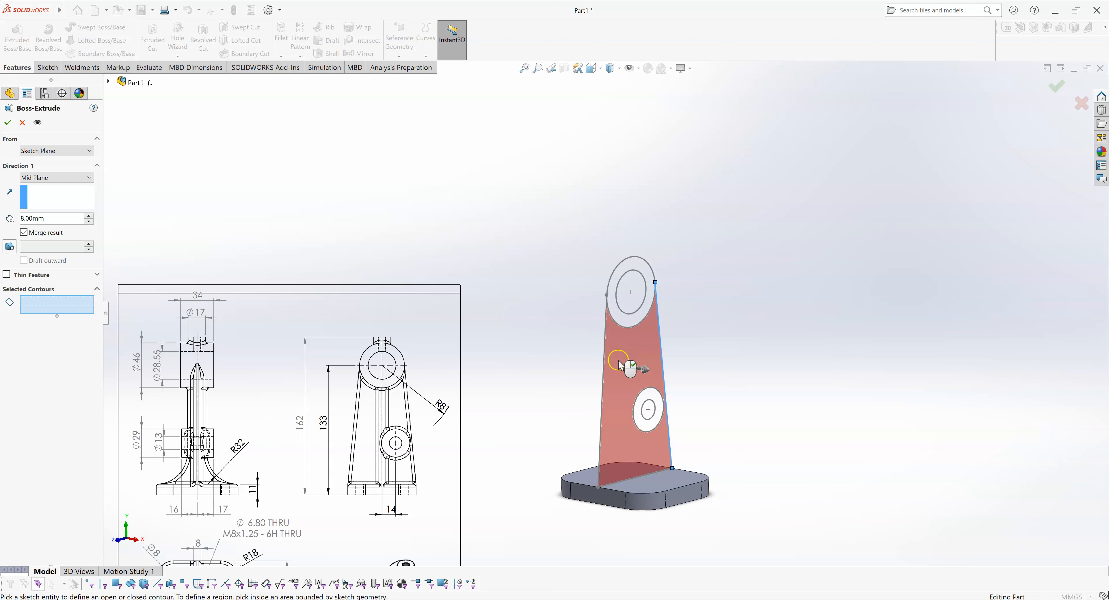
click(619, 358)
mouse_move(756, 363)
middle_down()
mouse_move(788, 361)
mouse_move(673, 344)
mouse_move(667, 331)
middle_up()
scroll(789, 362, down, 3)
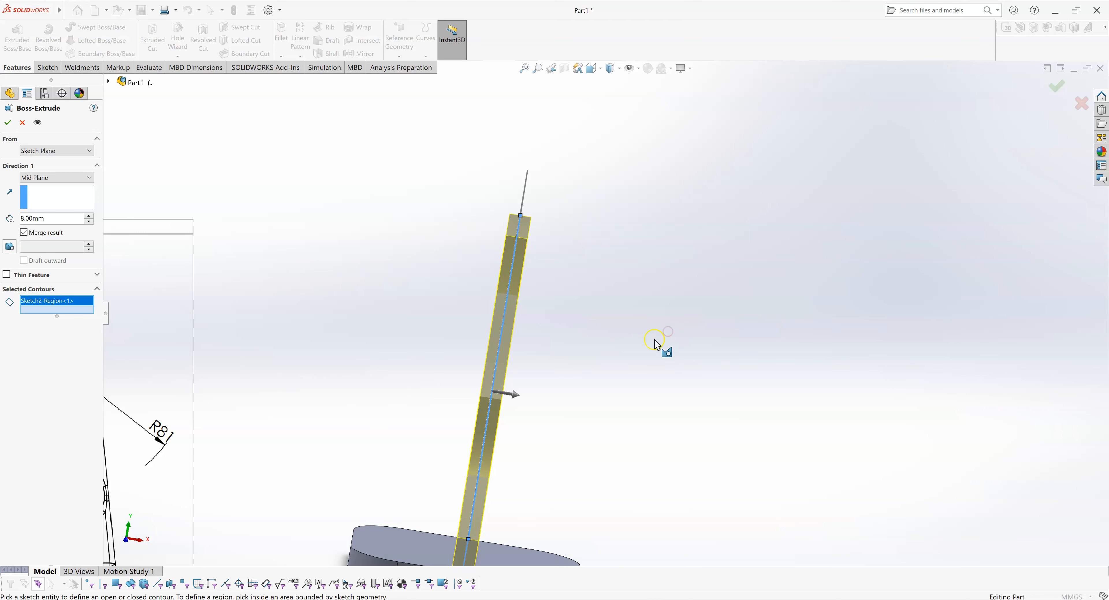
scroll(656, 345, up, 2)
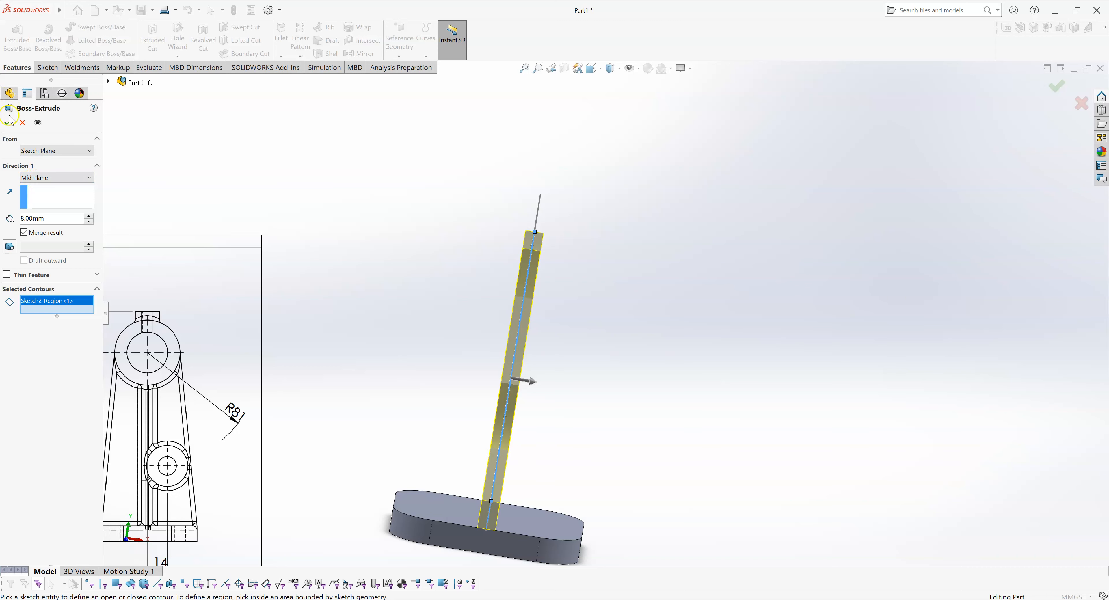
key(Return)
Reuse Sketch2 for a second Boss-Extrude with the Mid Plane end condition and a depth of 34 mm
middle_drag(436, 240, 762, 261)
scroll(757, 266, up, 2)
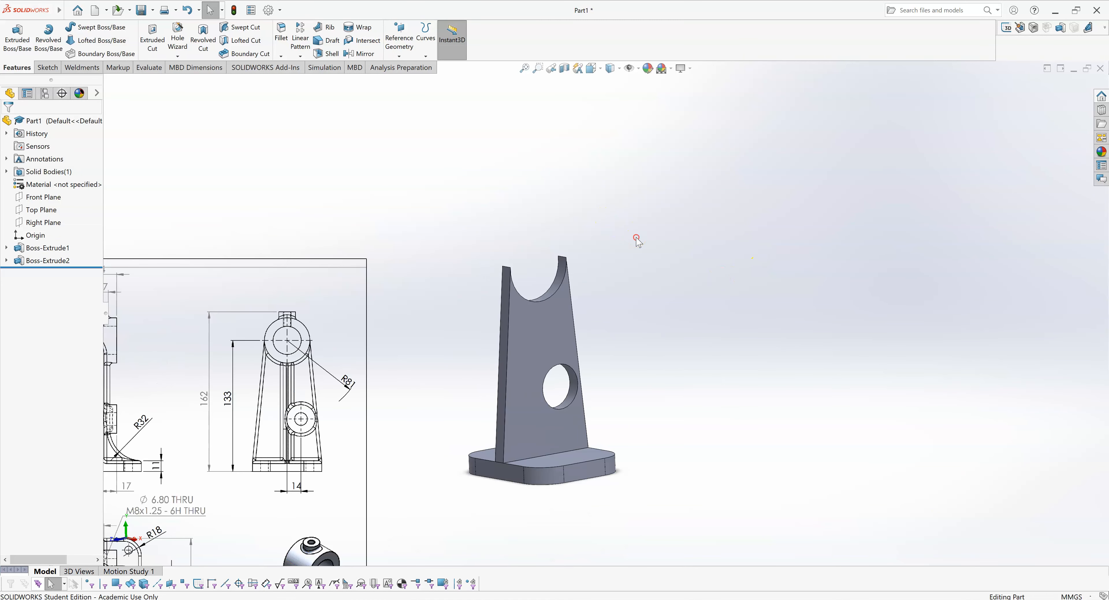
scroll(637, 249, up, 1)
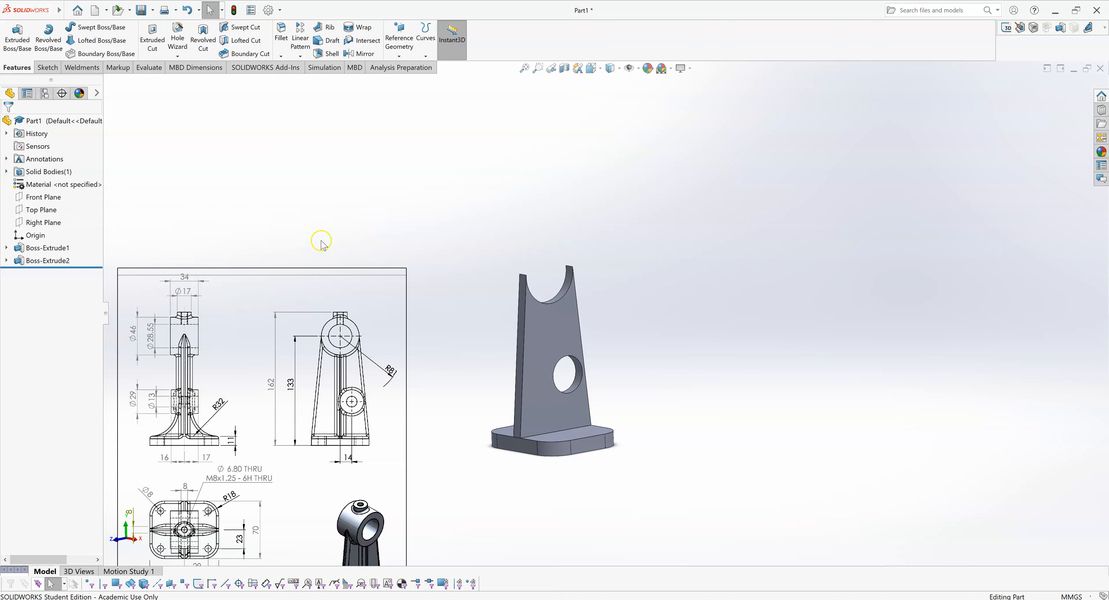
click(6, 261)
click(42, 274)
click(45, 274)
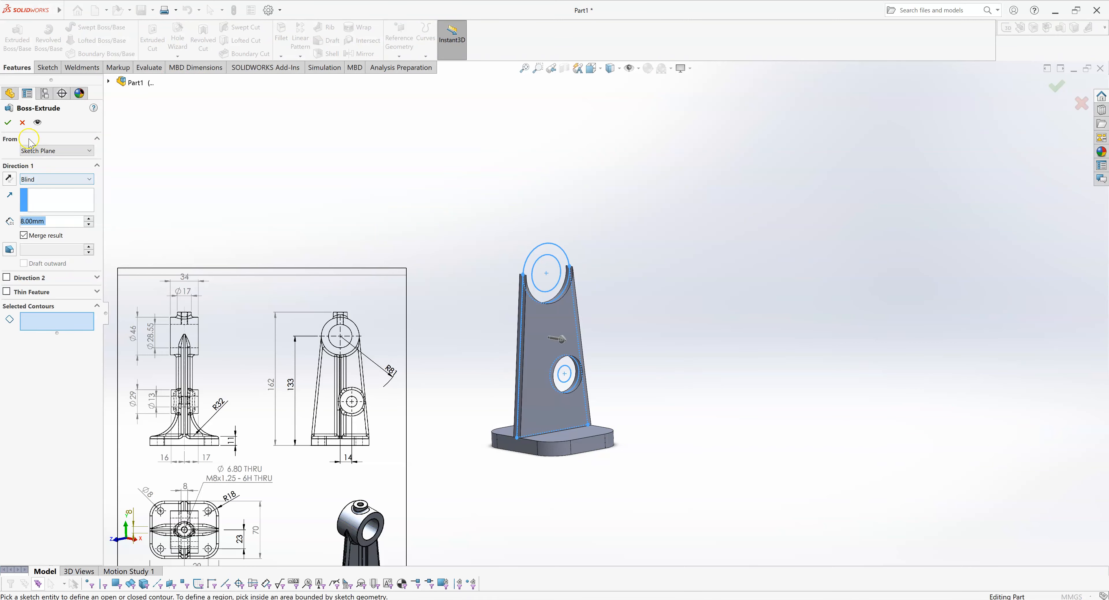
click(46, 179)
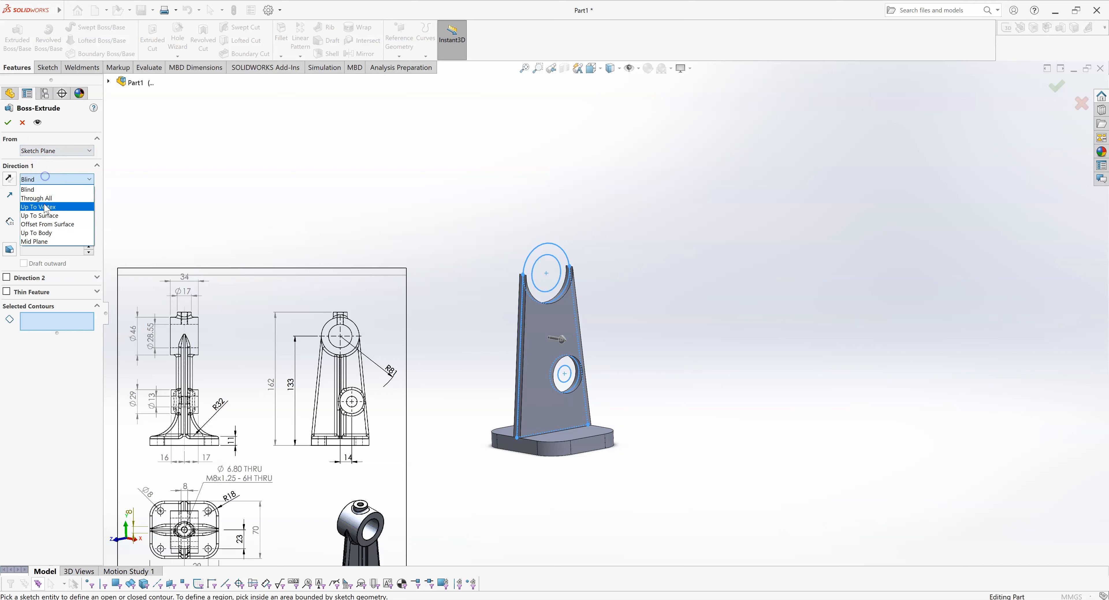
click(44, 246)
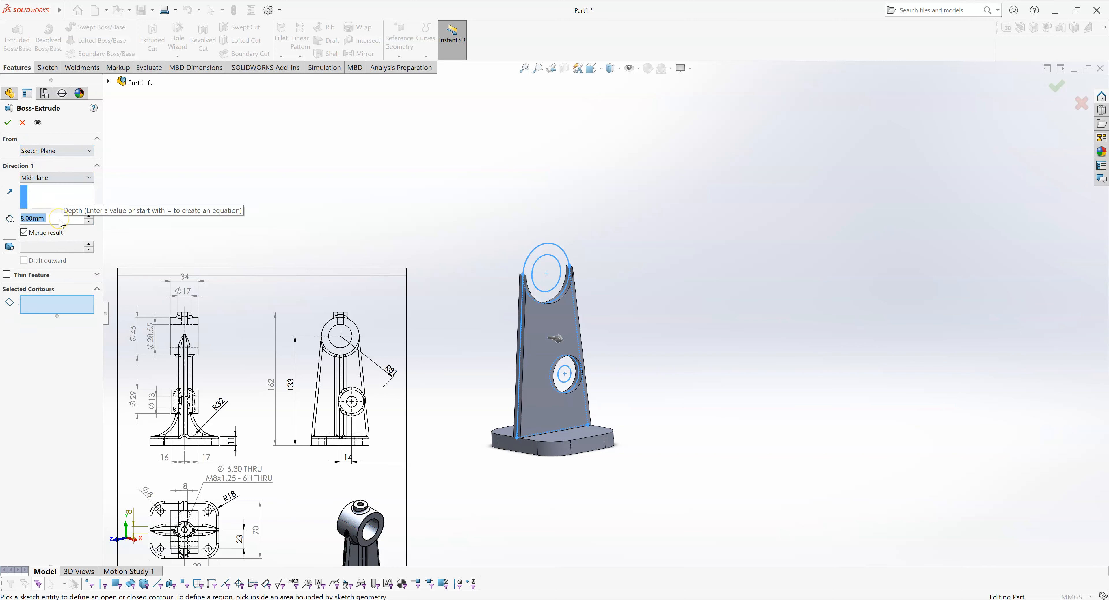
text(34)
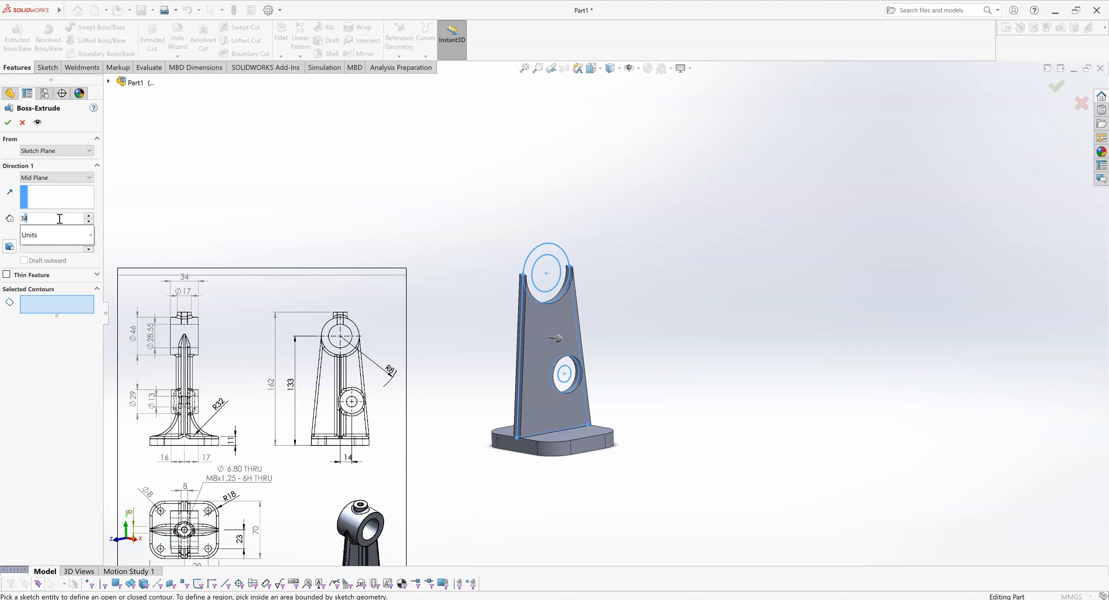
key(Return)
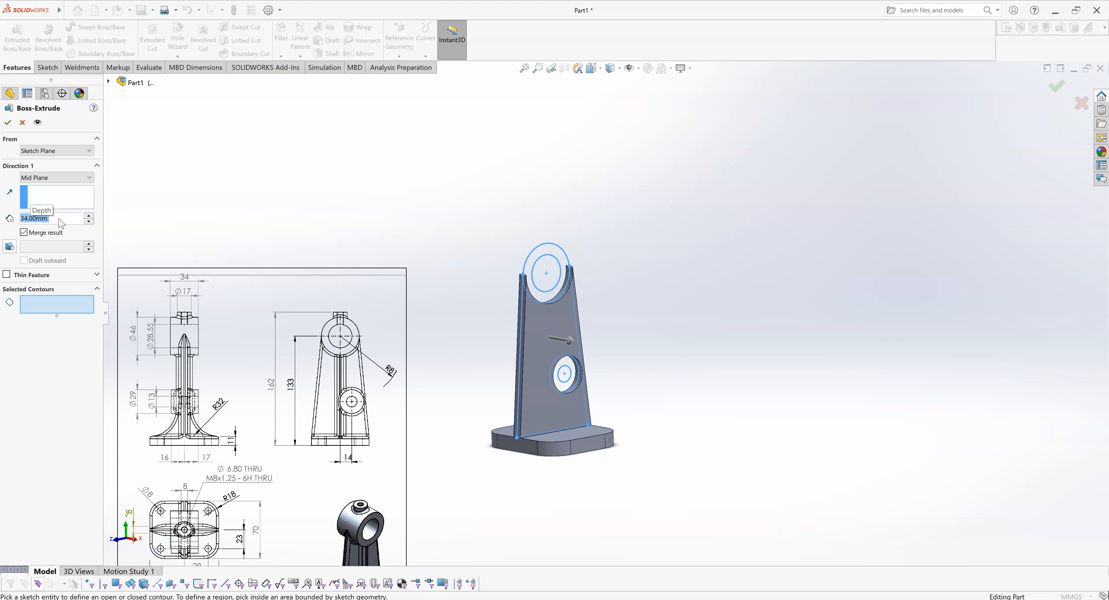
Select the ring between the two upper circles as the contour and finish the upper boss extrusion
click(546, 256)
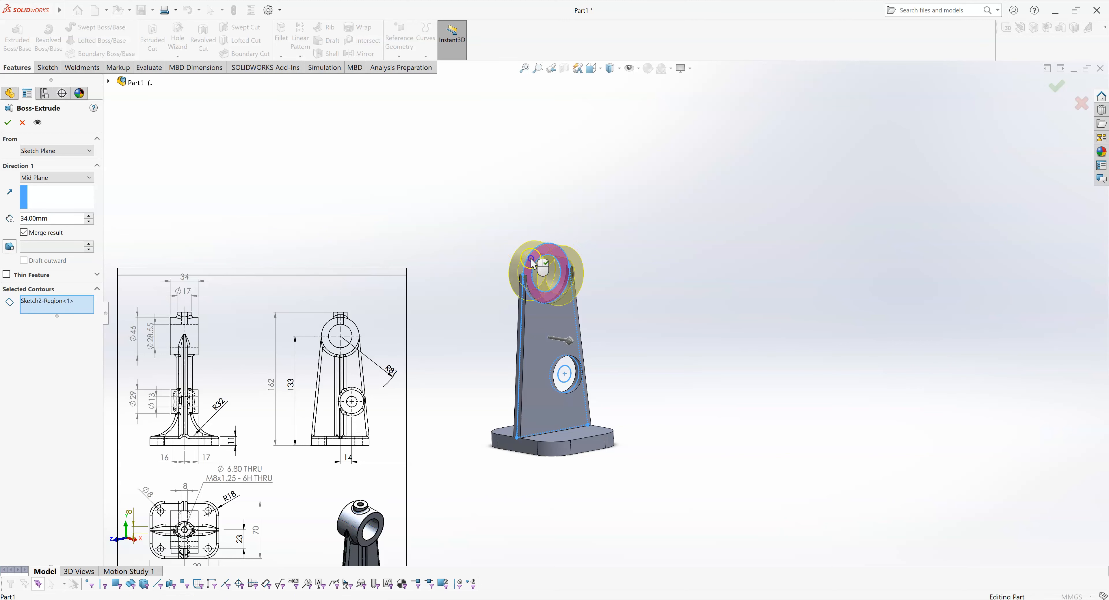
mouse_move(614, 236)
middle_down()
mouse_move(618, 260)
mouse_move(641, 260)
middle_up()
click(12, 123)
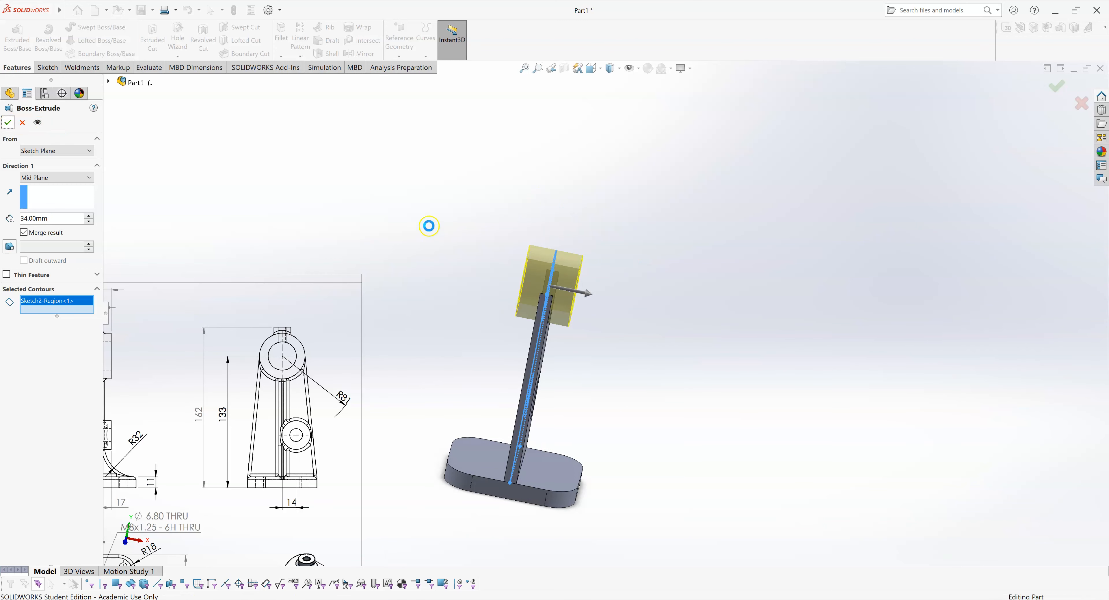
Reuse Sketch2 for another Boss-Extrude, selecting the ring between the two lower circles as the contour
mouse_move(441, 228)
middle_down()
mouse_move(495, 188)
mouse_move(436, 181)
mouse_move(445, 154)
mouse_move(447, 212)
middle_up()
scroll(446, 209, up, 1)
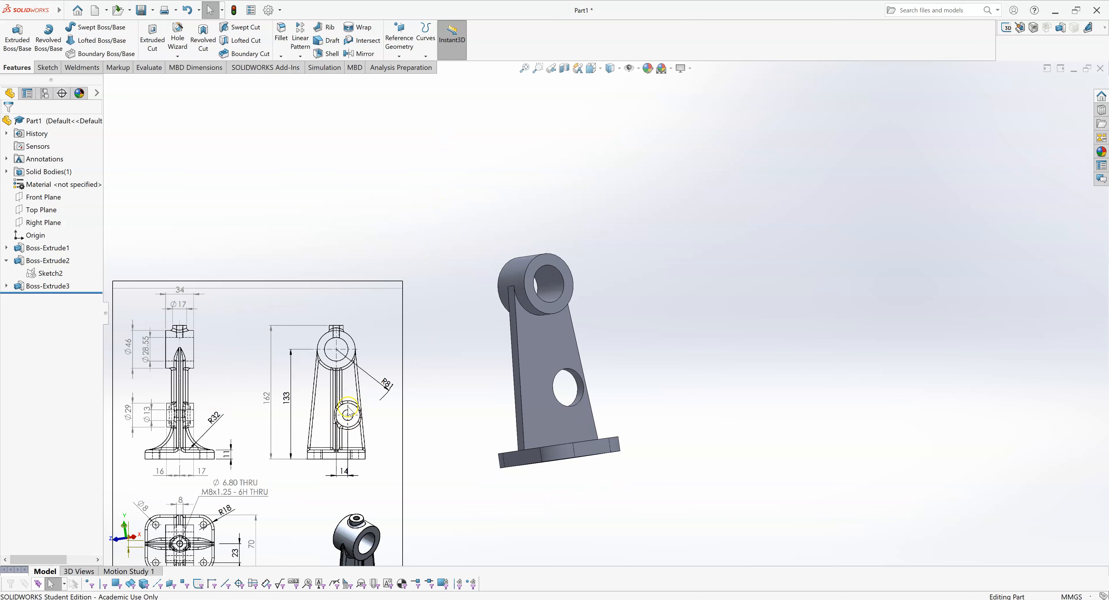
scroll(230, 463, down, 1)
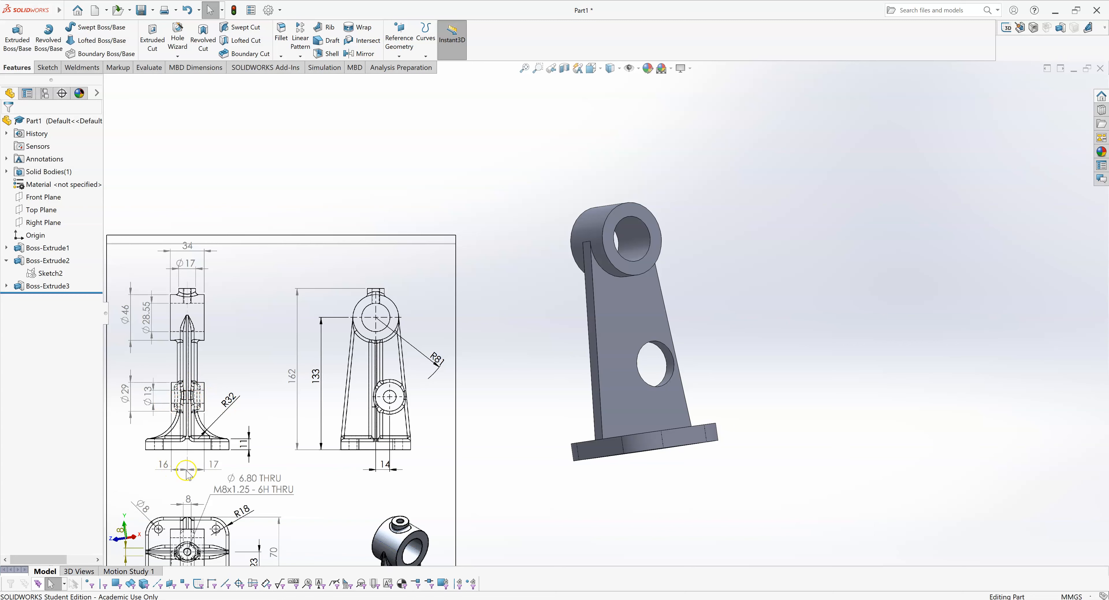
click(429, 194)
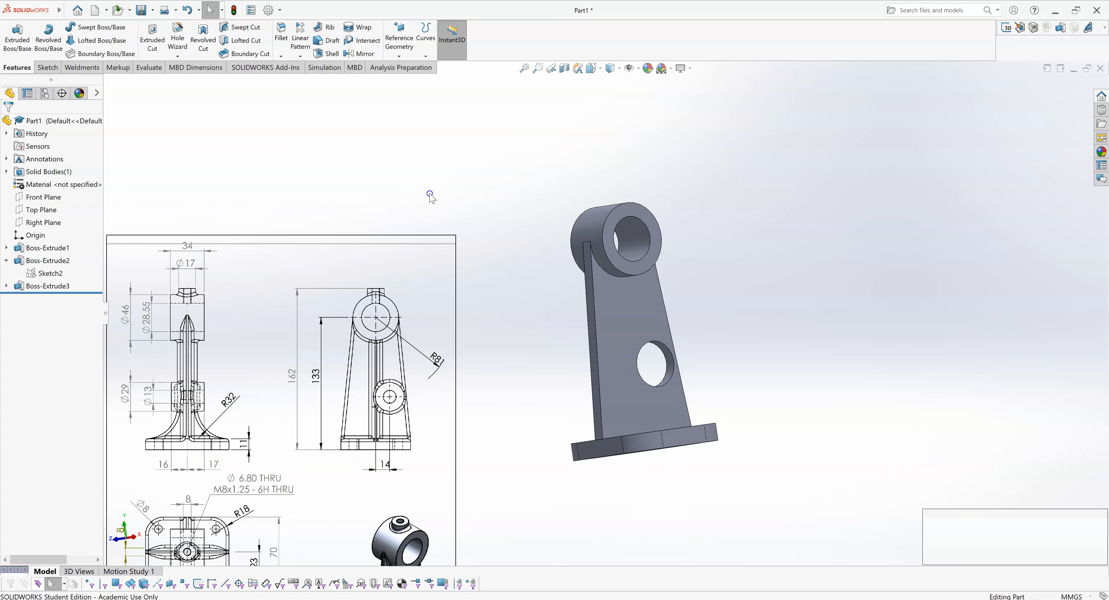
click(6, 286)
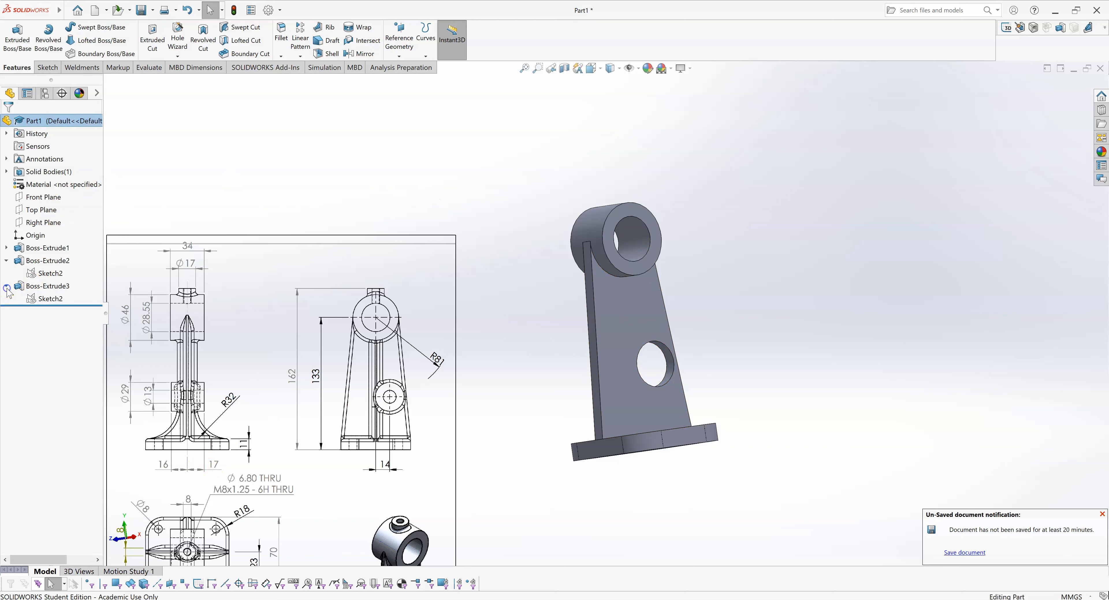
click(44, 300)
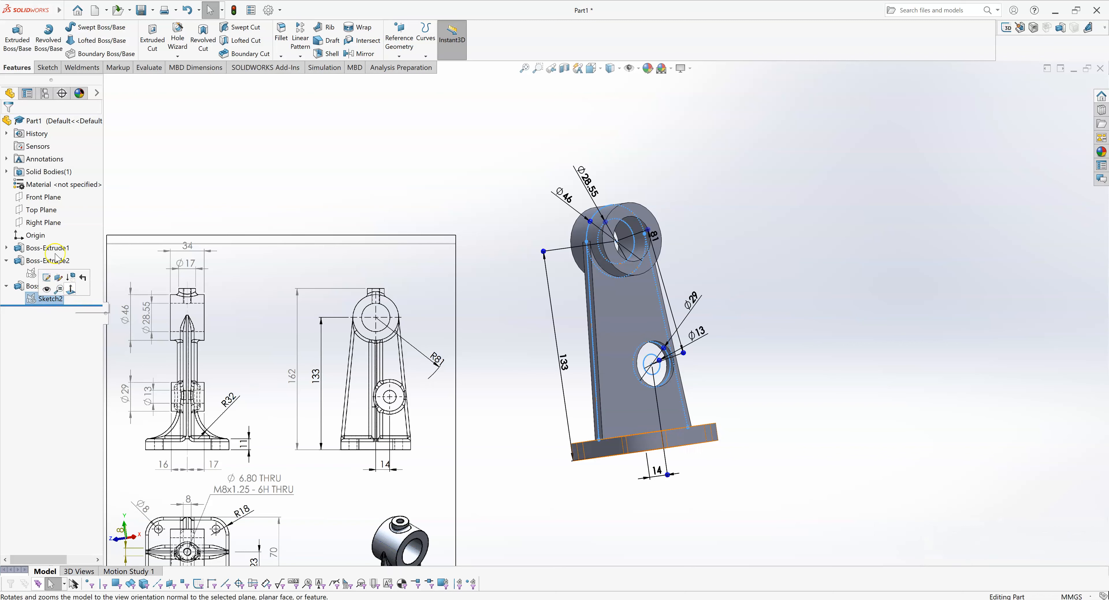
click(18, 38)
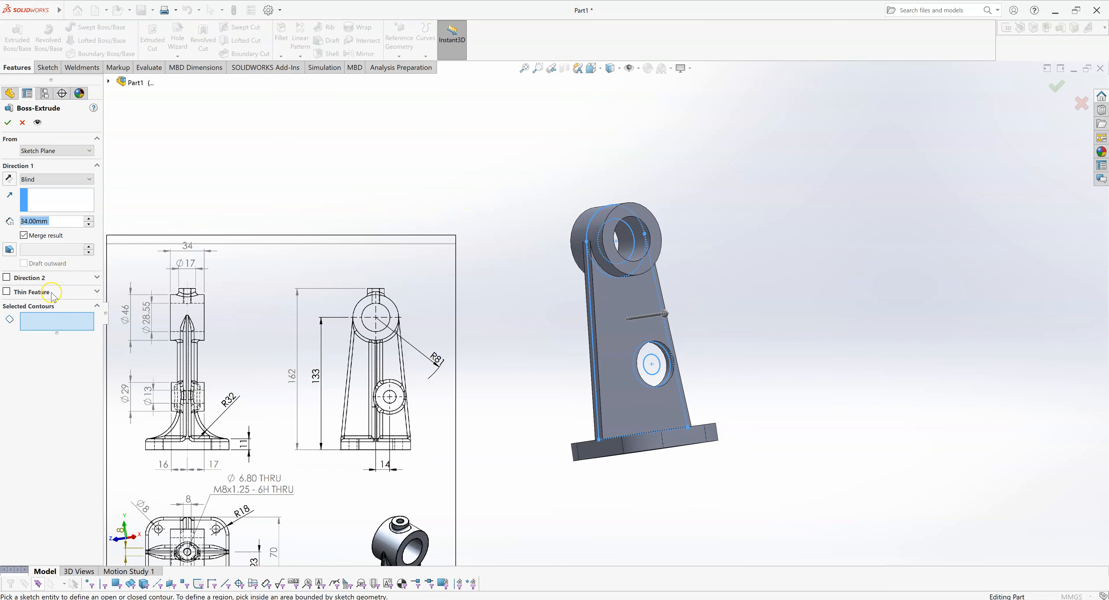
scroll(681, 371, down, 3)
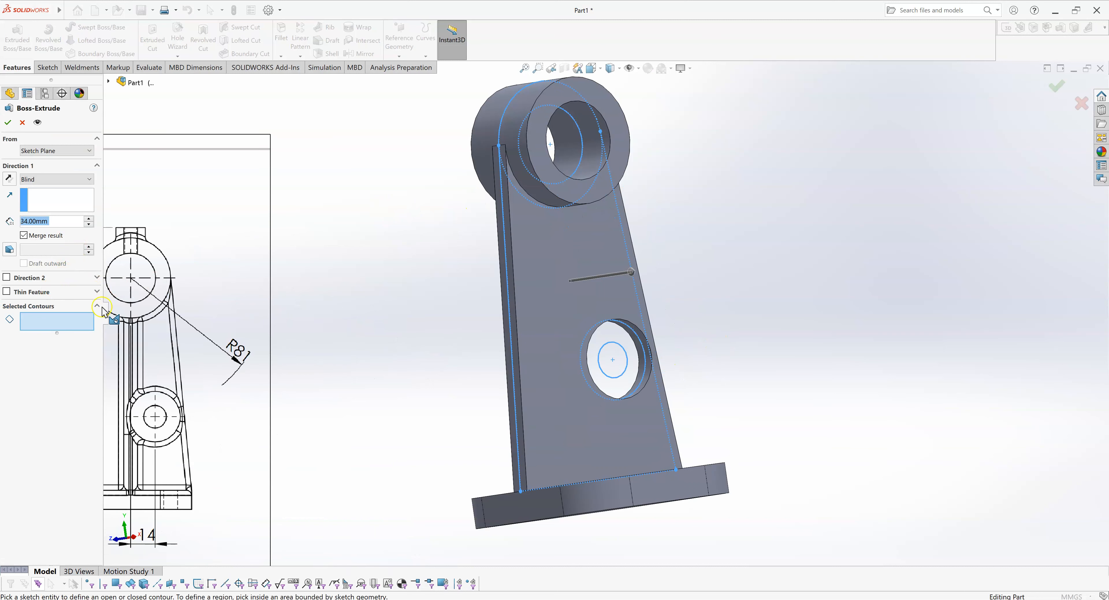
click(600, 339)
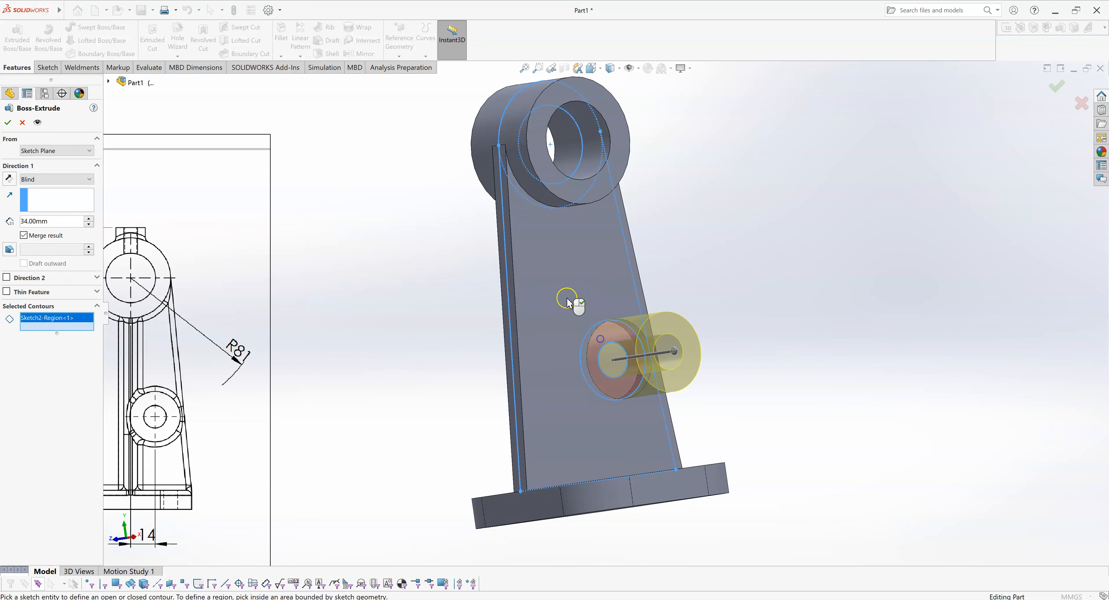
middle_drag(316, 257, 386, 296)
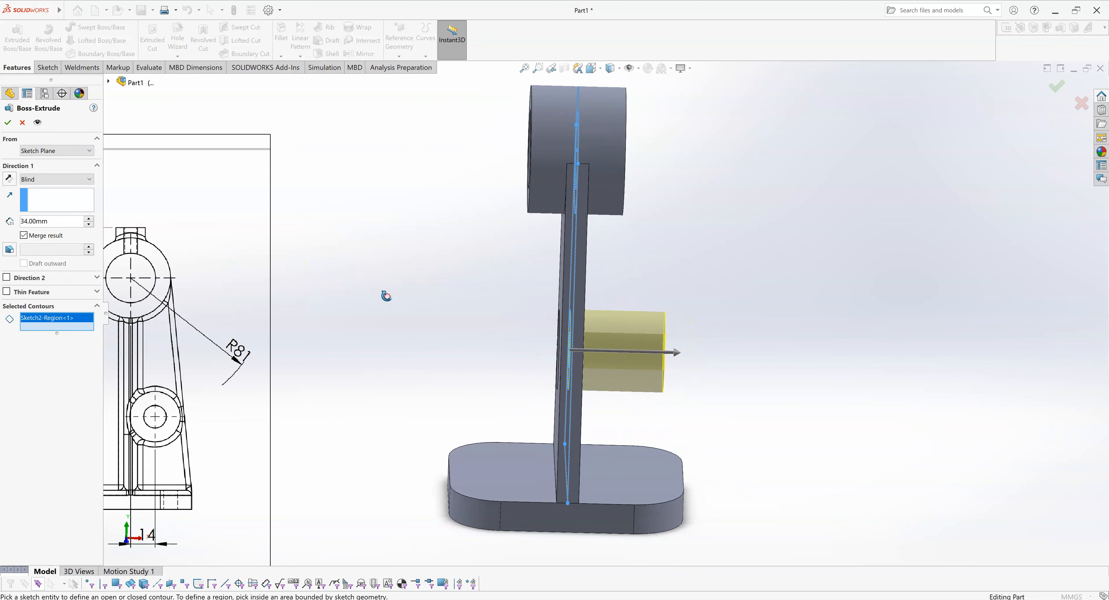
scroll(386, 296, up, 4)
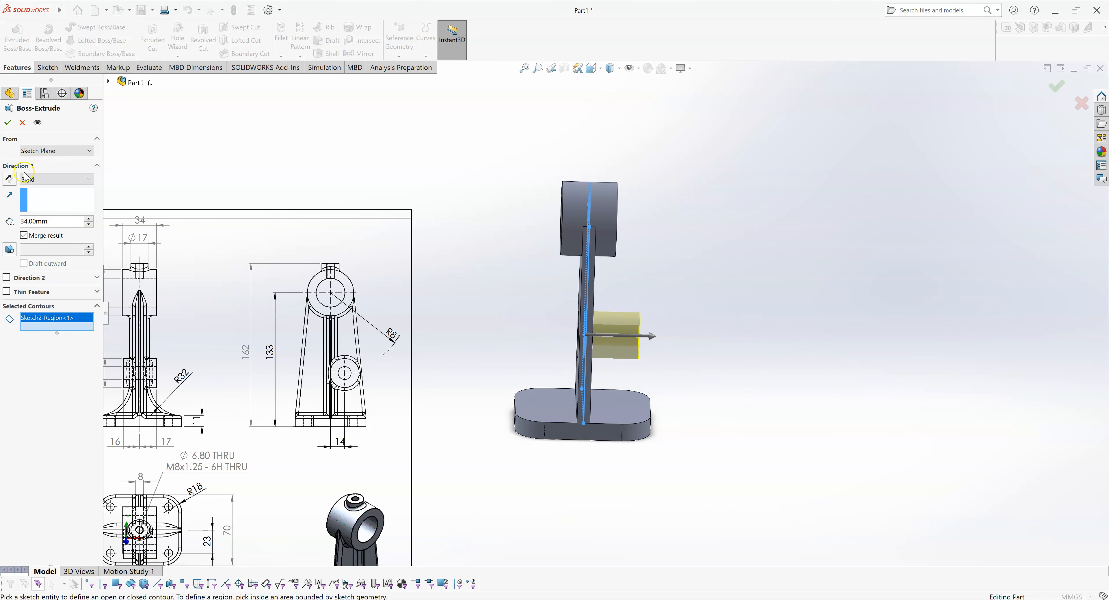
click(7, 277)
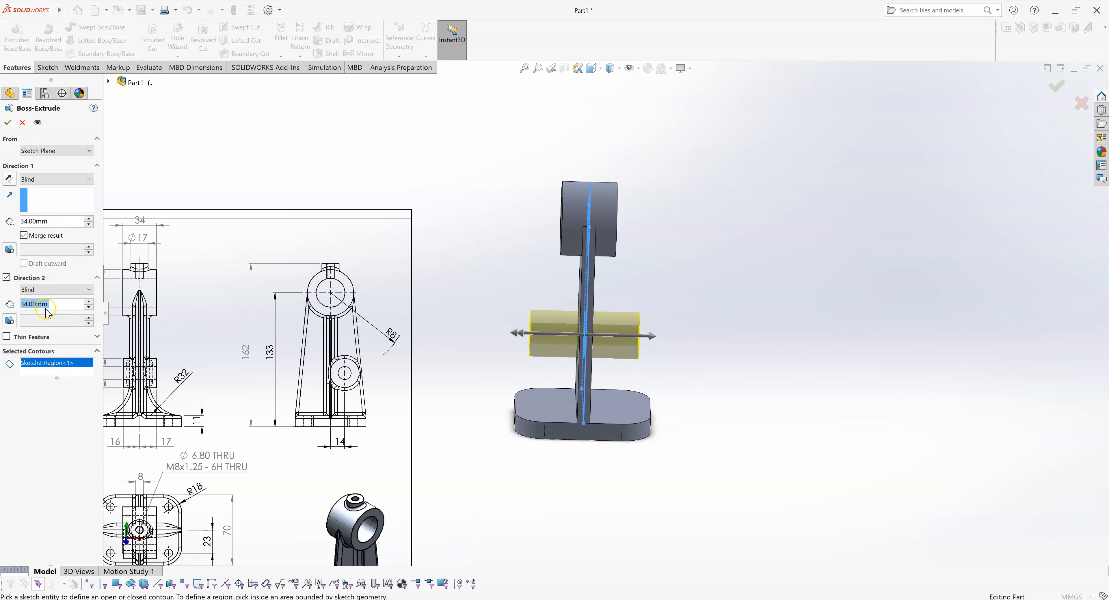
scroll(245, 248, up, 2)
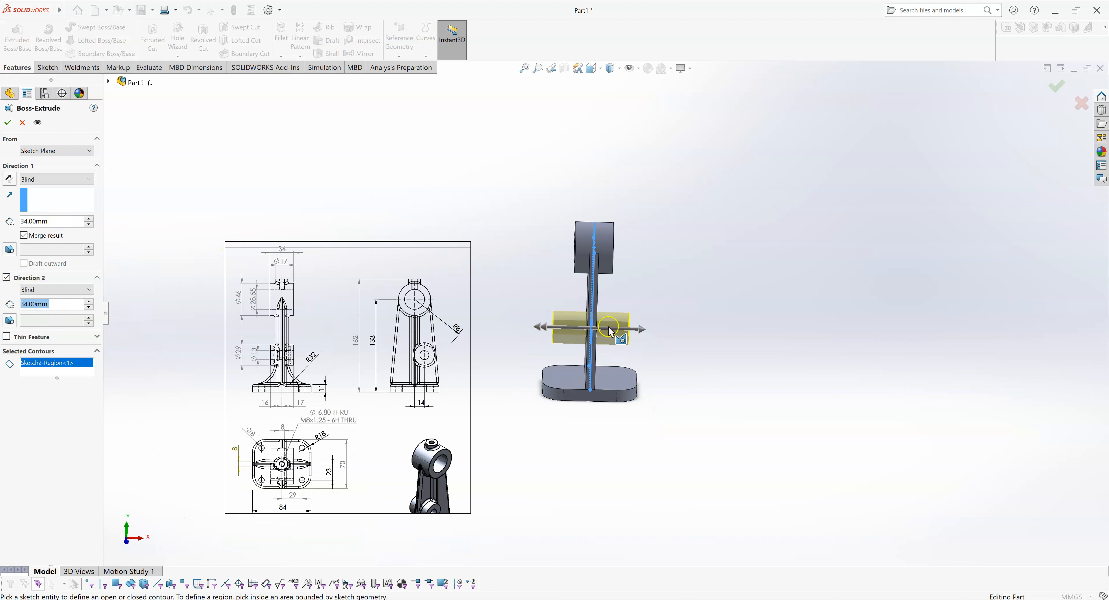
click(6, 277)
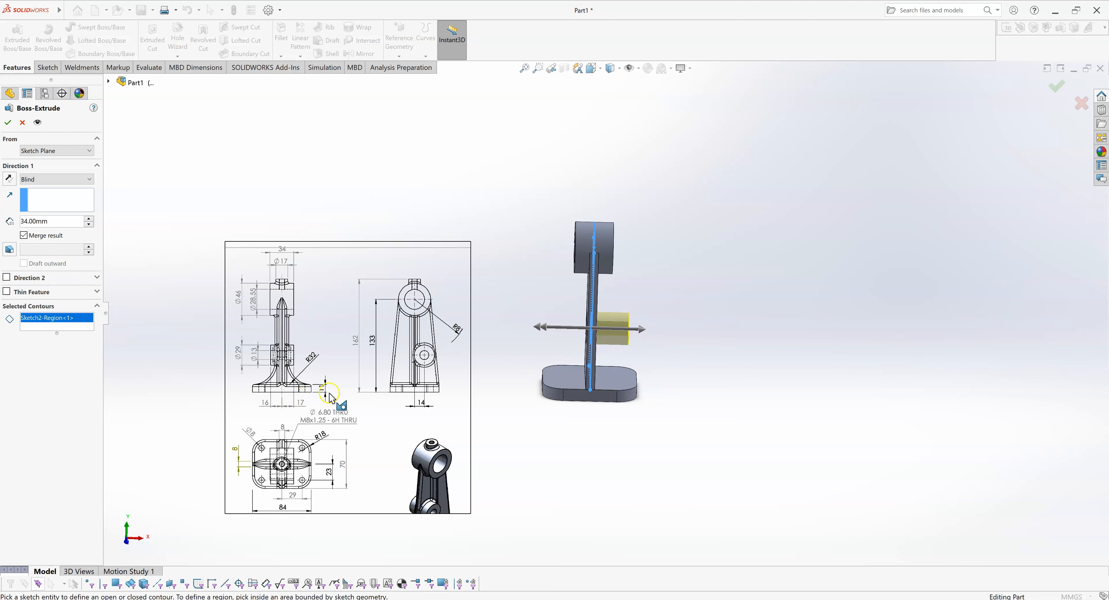
Set Blind depths of 17 mm in Direction 1 and 16 mm in Direction 2 and finish the lower boss extrusion
double_click(45, 221)
text(1)
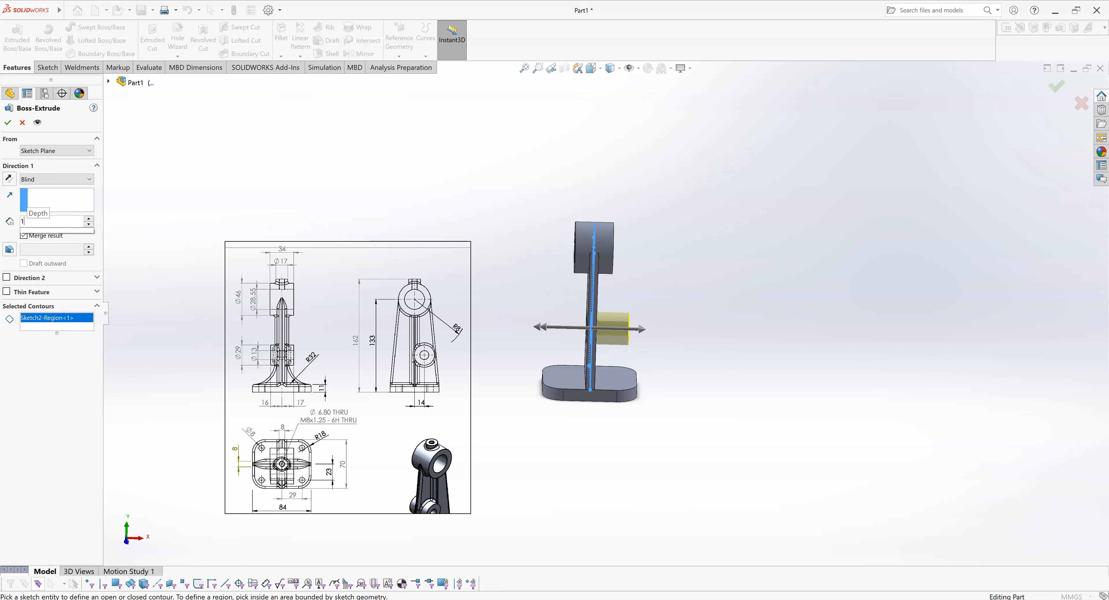
text(7)
key(Return)
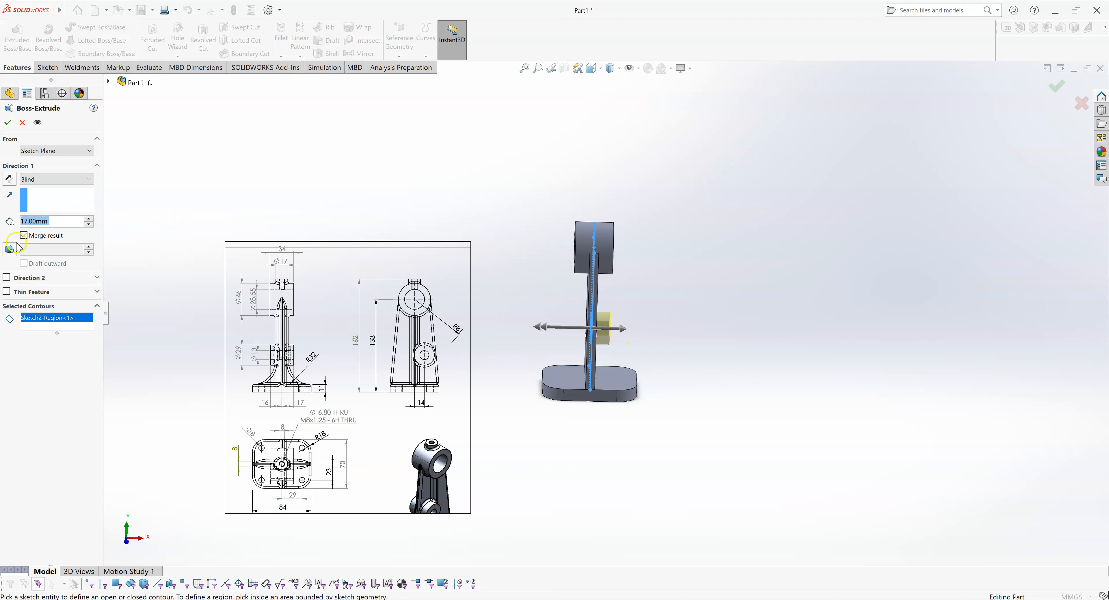
click(7, 276)
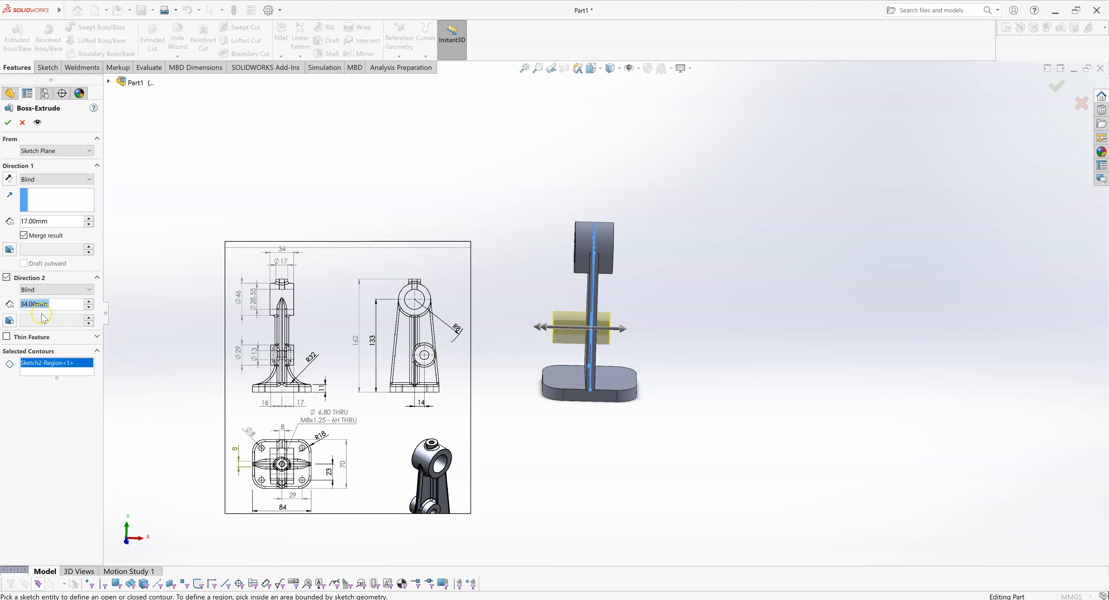
text(16)
key(Return)
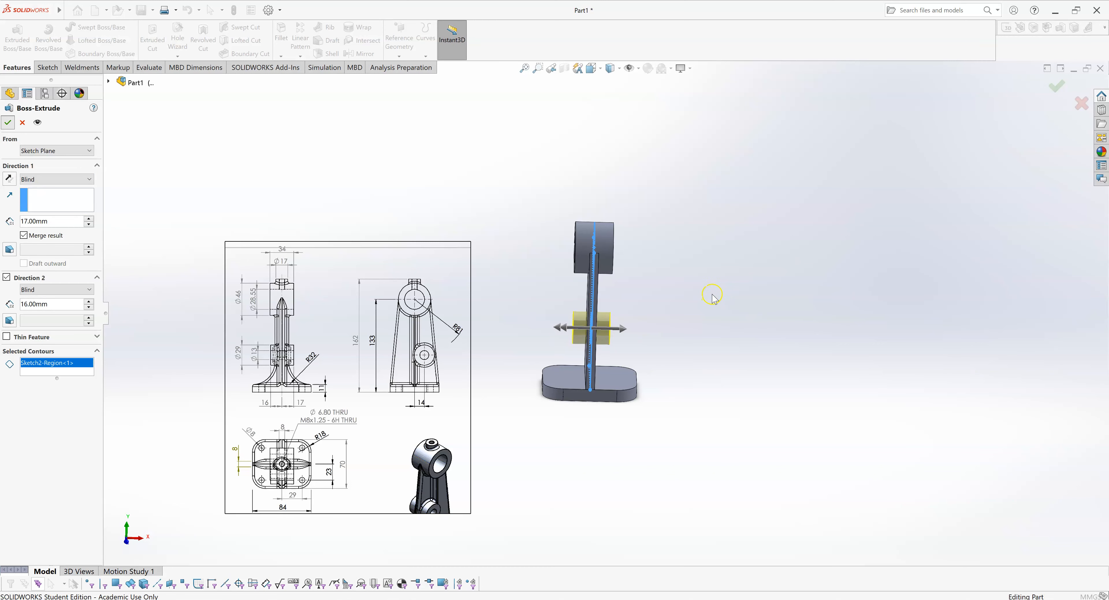
key(Return)
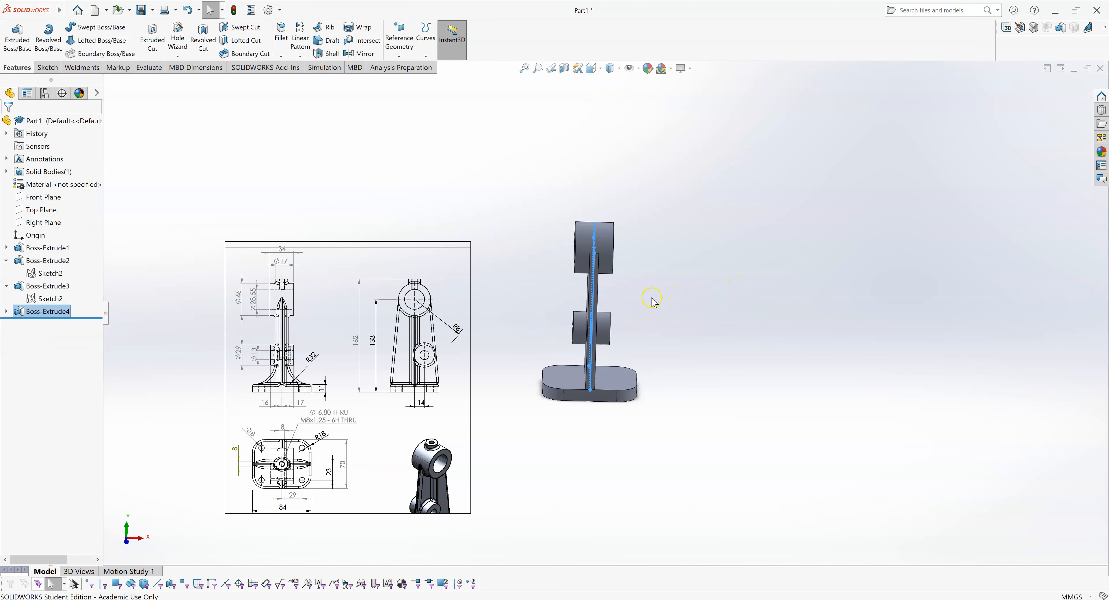
Compare the model with the drawing's rib views and examine where the Front Plane crosses the web and base
middle_drag(659, 293, 623, 305)
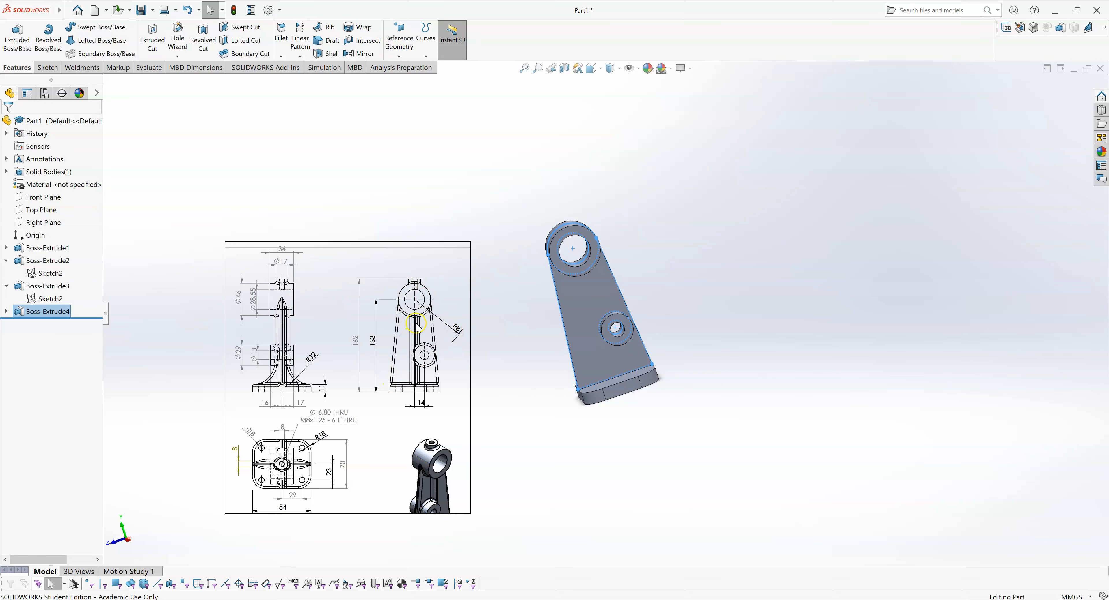
scroll(395, 319, down, 3)
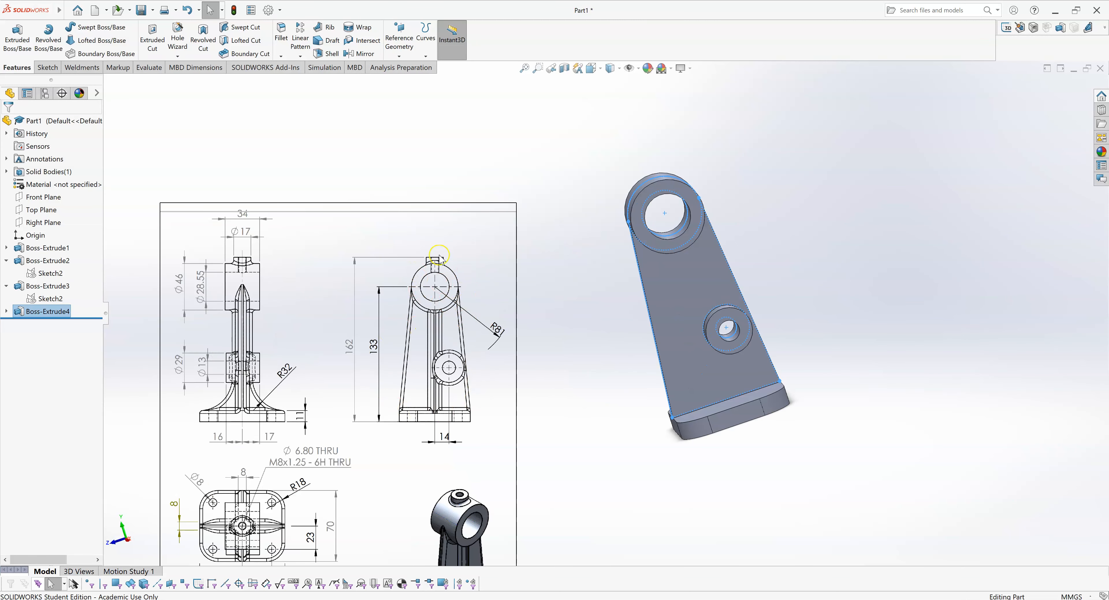
scroll(458, 413, up, 1)
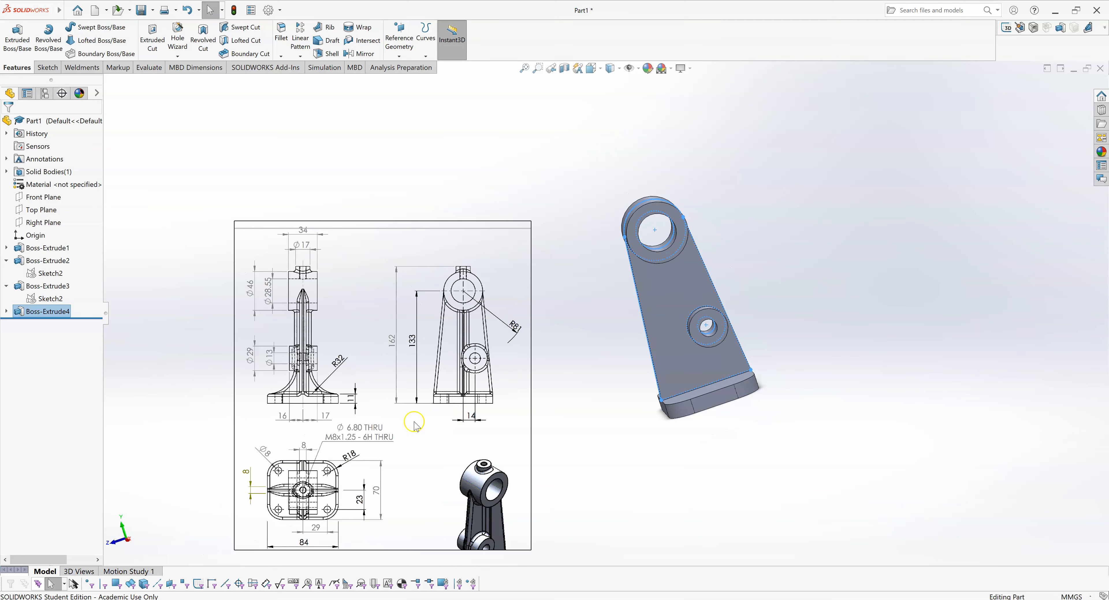
scroll(302, 314, down, 3)
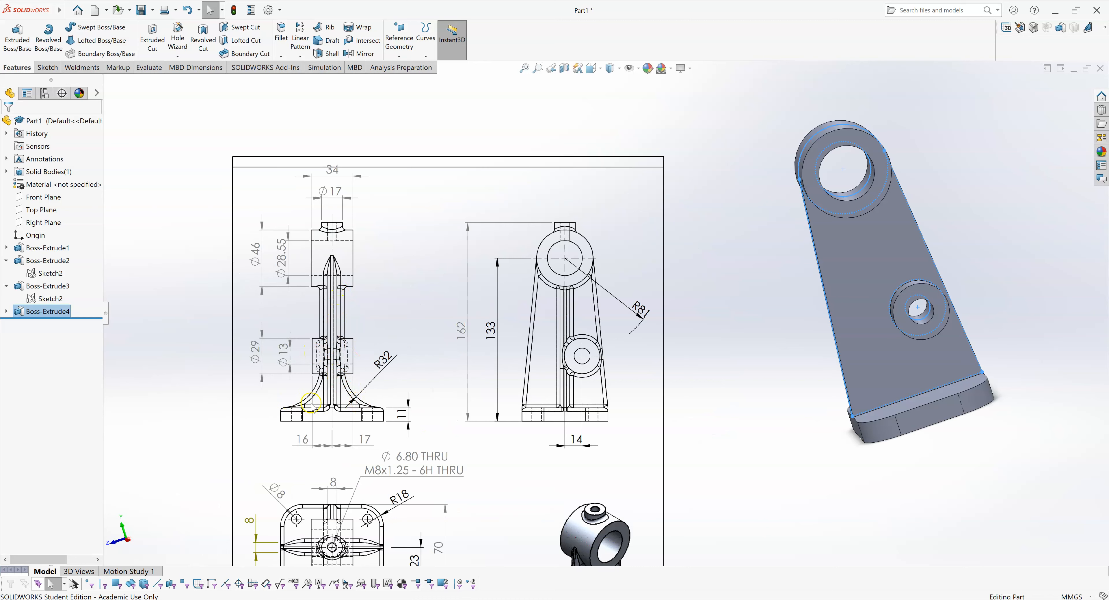
mouse_move(758, 299)
middle_down()
mouse_move(934, 297)
mouse_move(872, 243)
mouse_move(906, 221)
middle_up()
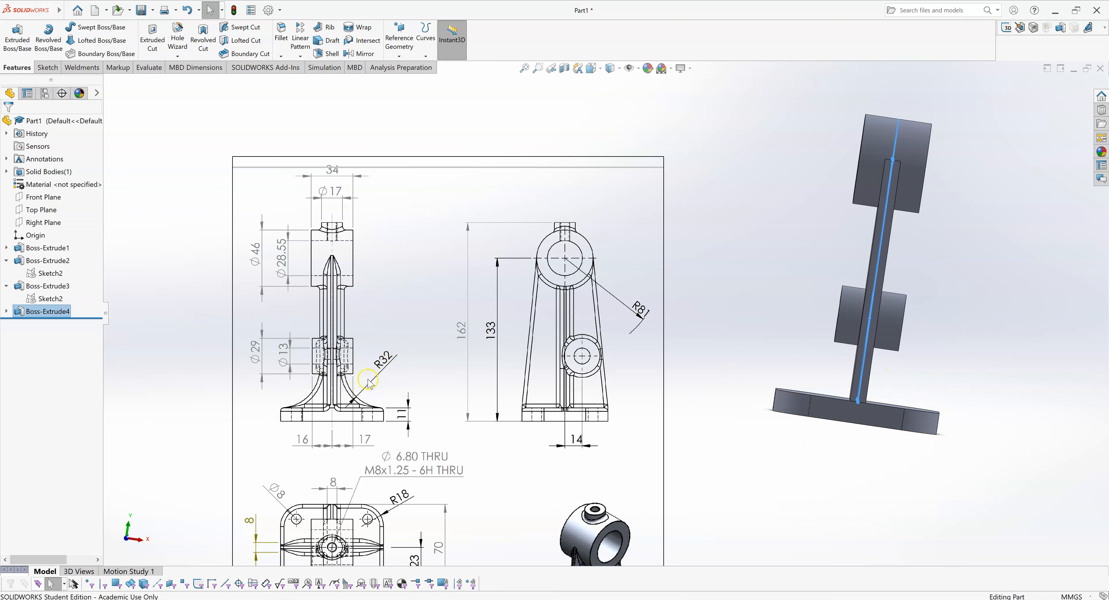
scroll(726, 329, up, 3)
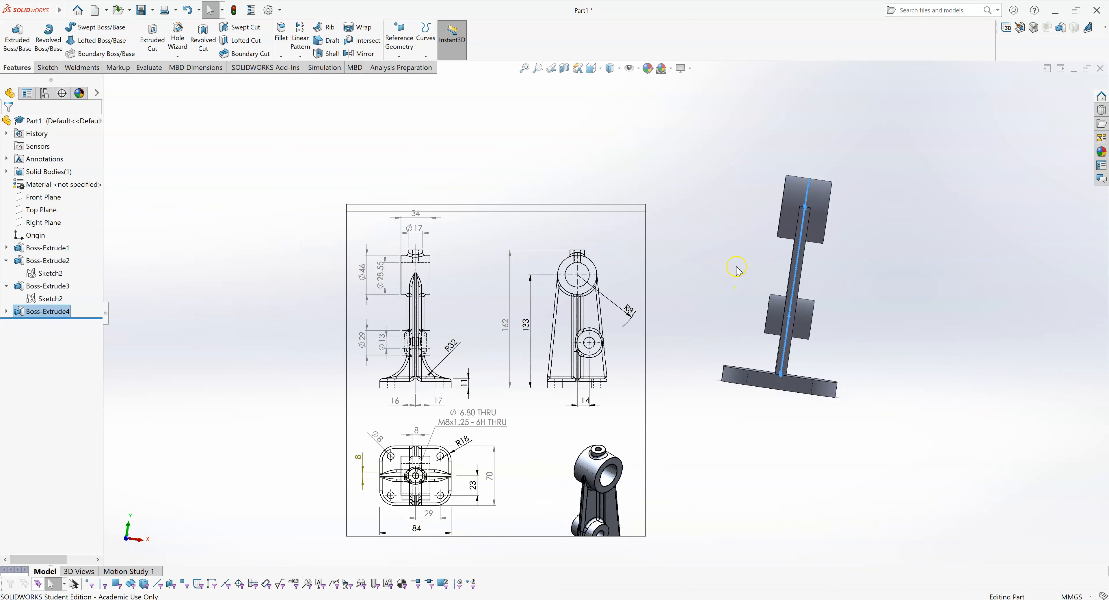
middle_drag(731, 269, 717, 295)
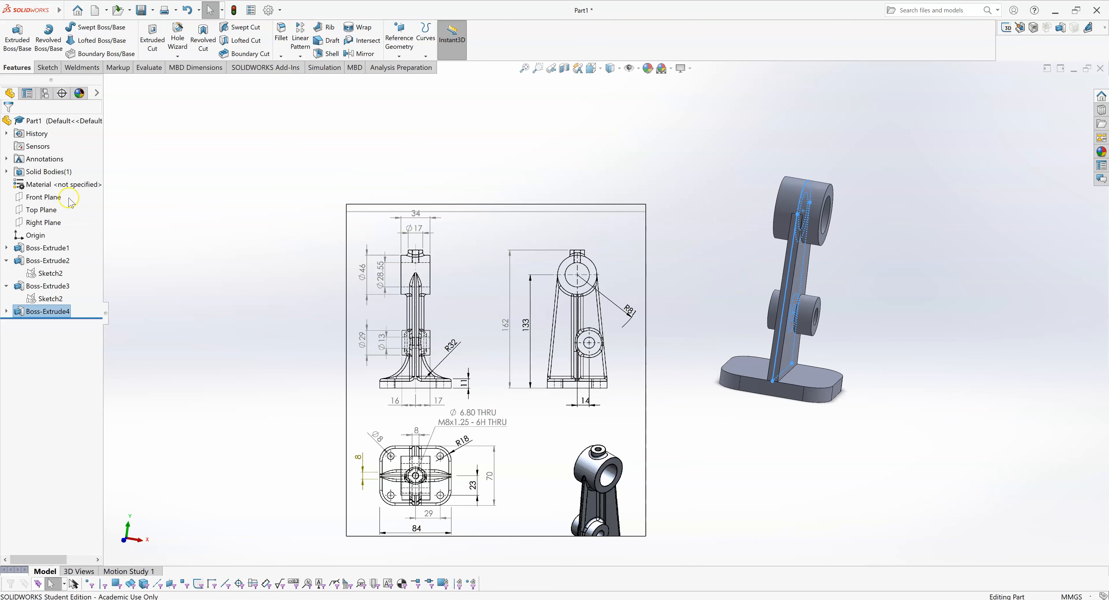
click(44, 198)
middle_drag(680, 183, 617, 189)
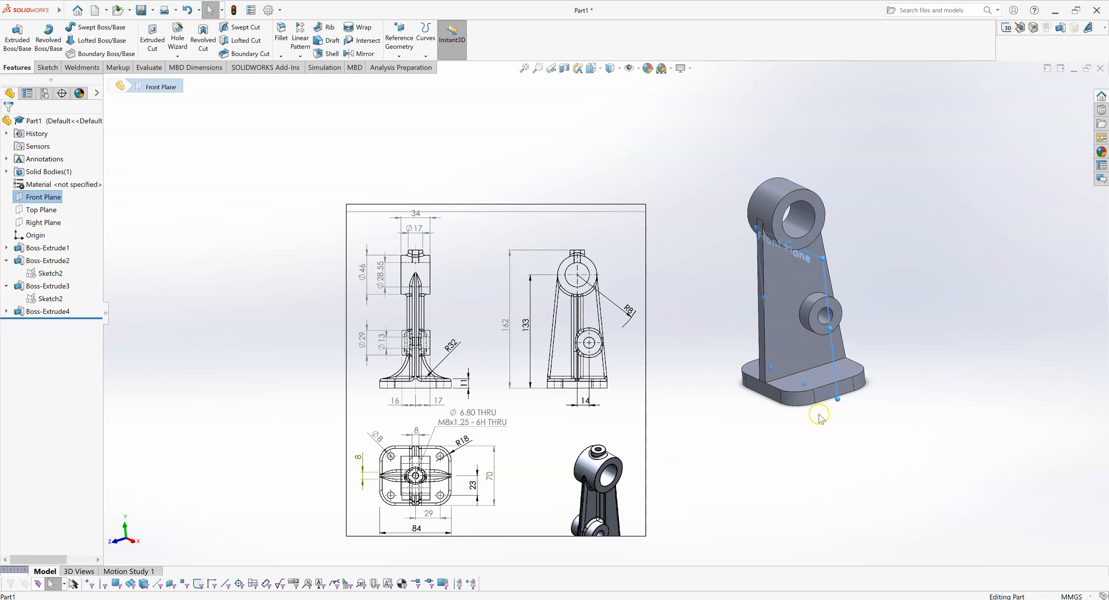
middle_drag(854, 337, 808, 367)
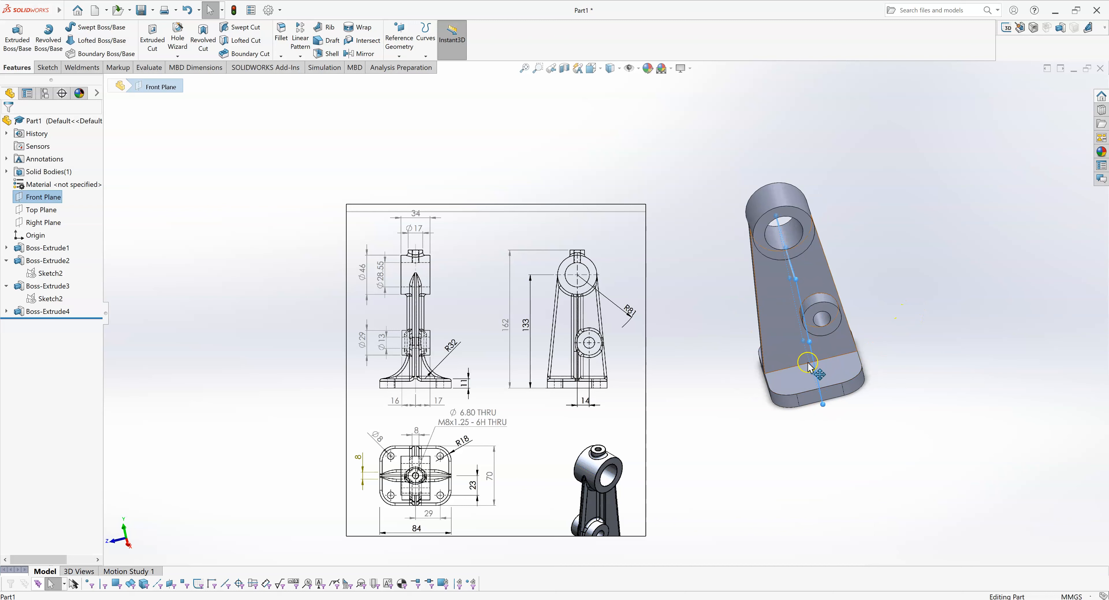
middle_drag(874, 361, 932, 329)
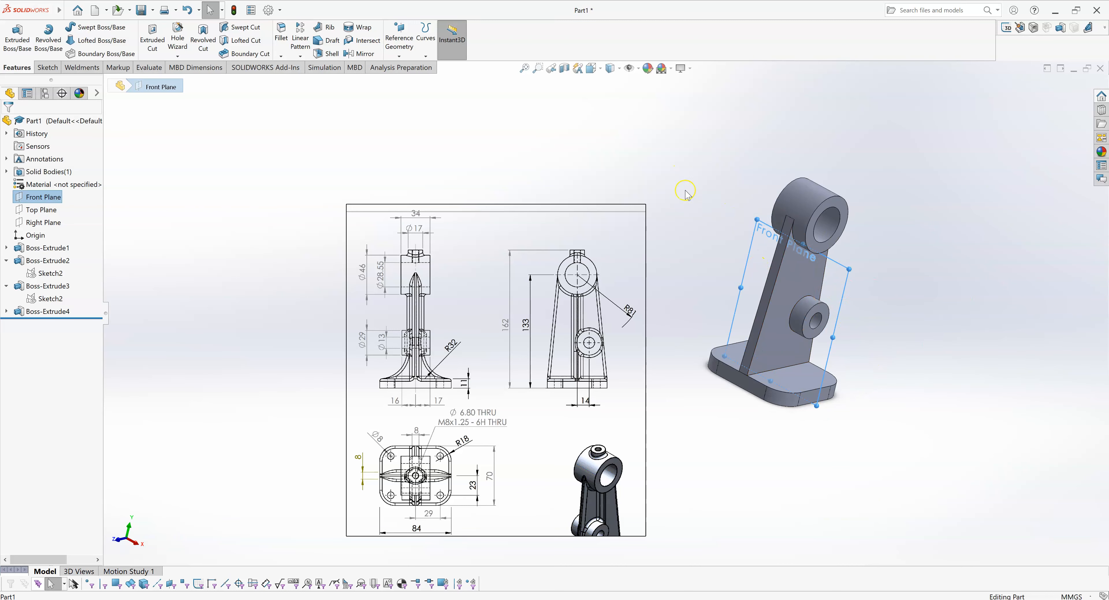
click(664, 150)
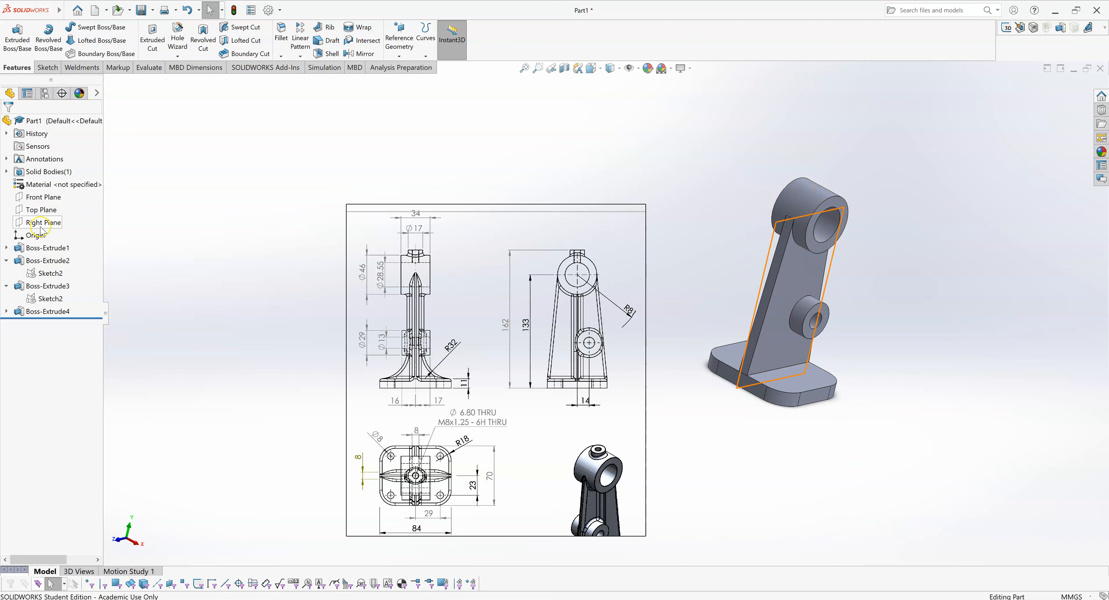
click(41, 198)
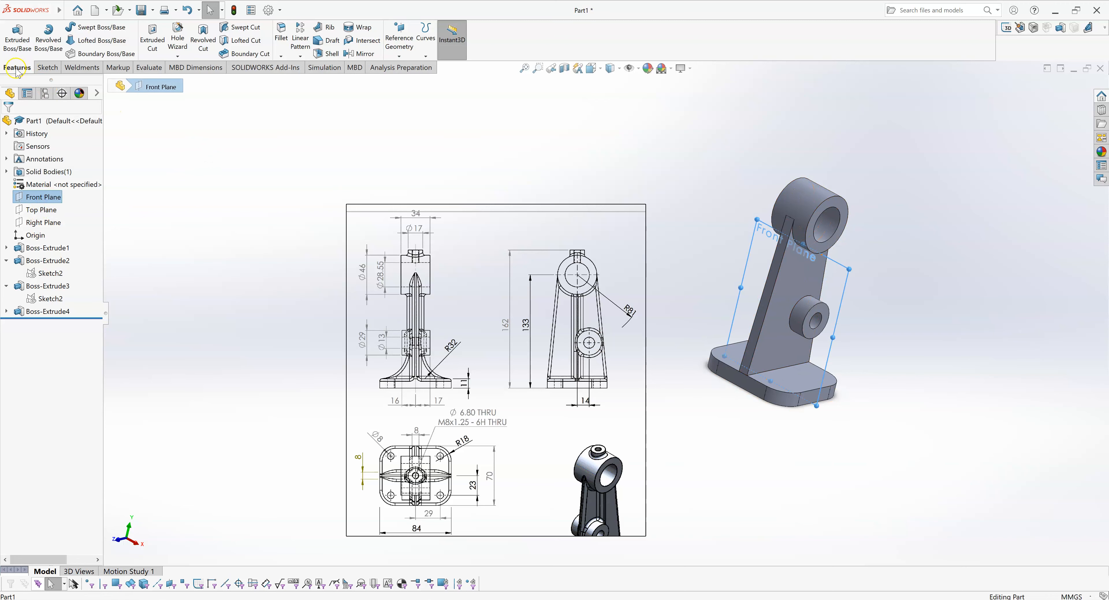
click(399, 41)
click(414, 69)
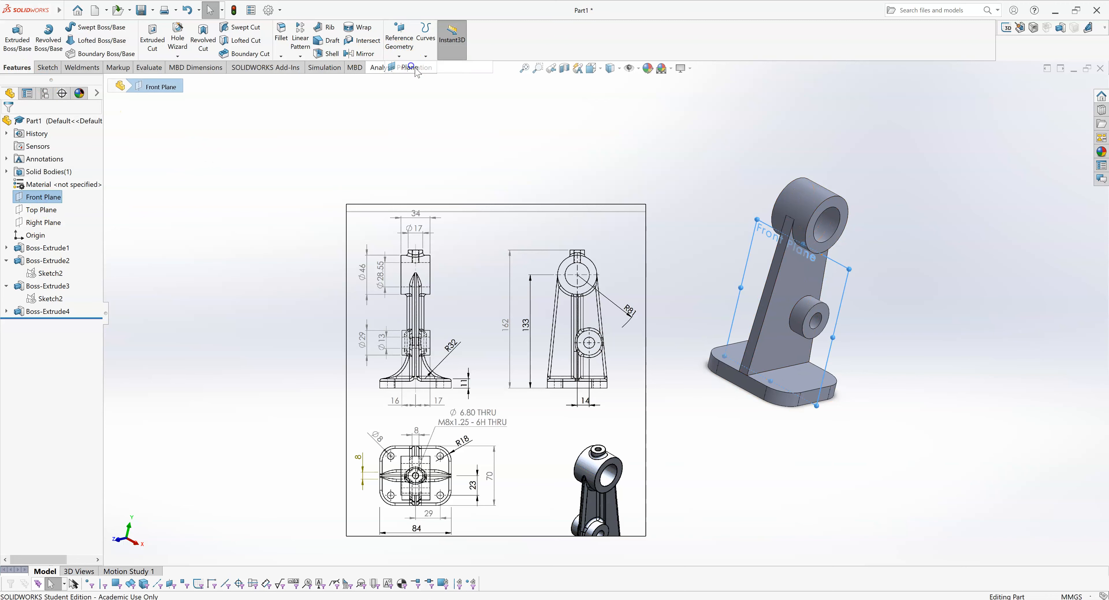
middle_drag(668, 148, 631, 149)
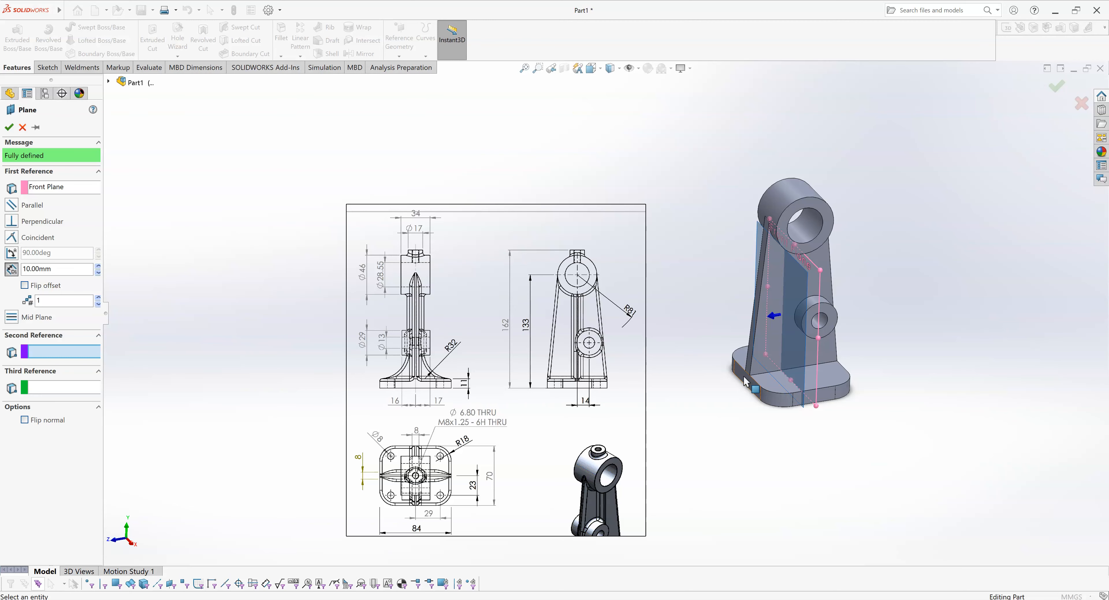
scroll(925, 422, up, 2)
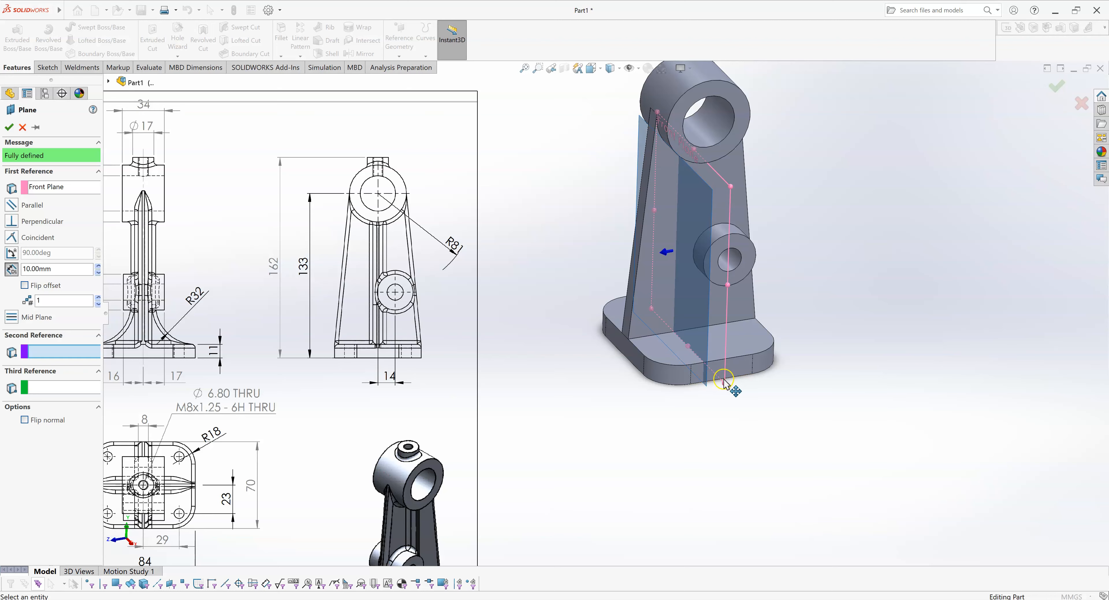
scroll(599, 311, down, 2)
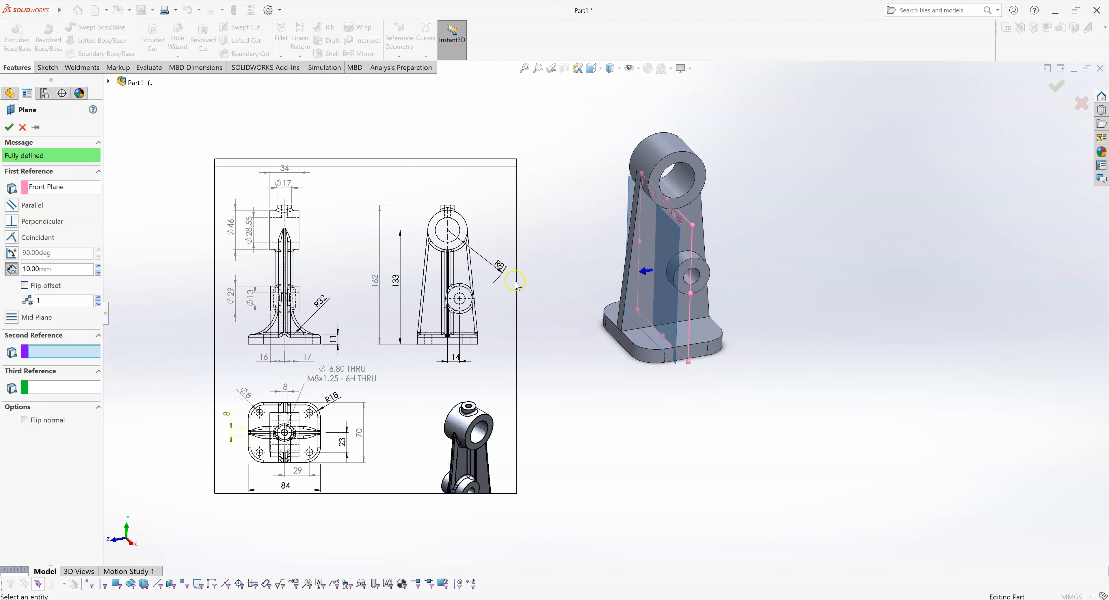
click(22, 127)
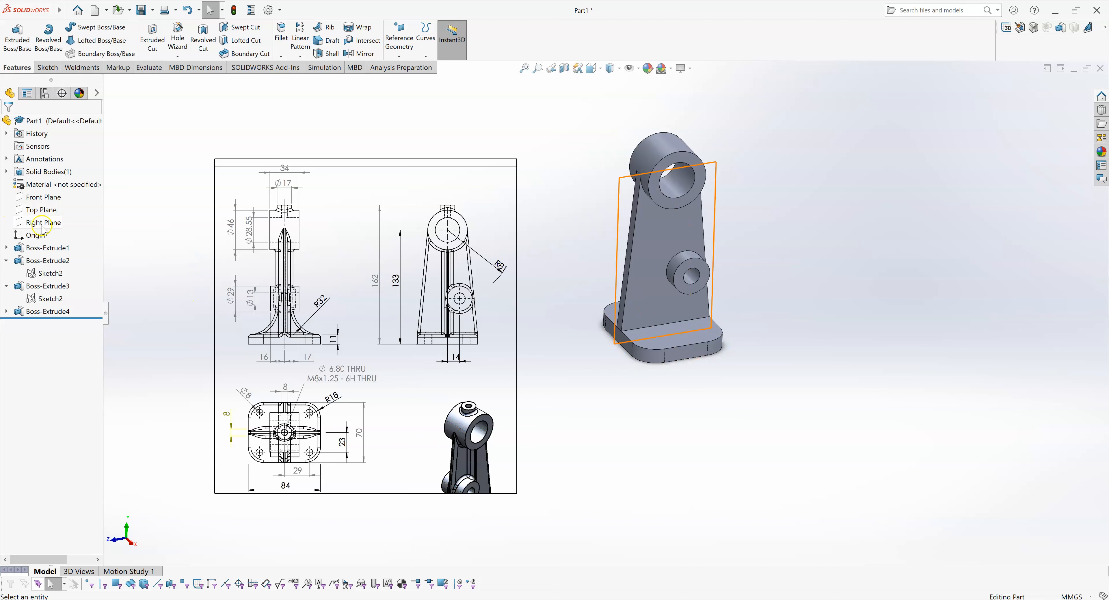
Start a new sketch on the Front Plane and orient the view normal to it
click(39, 199)
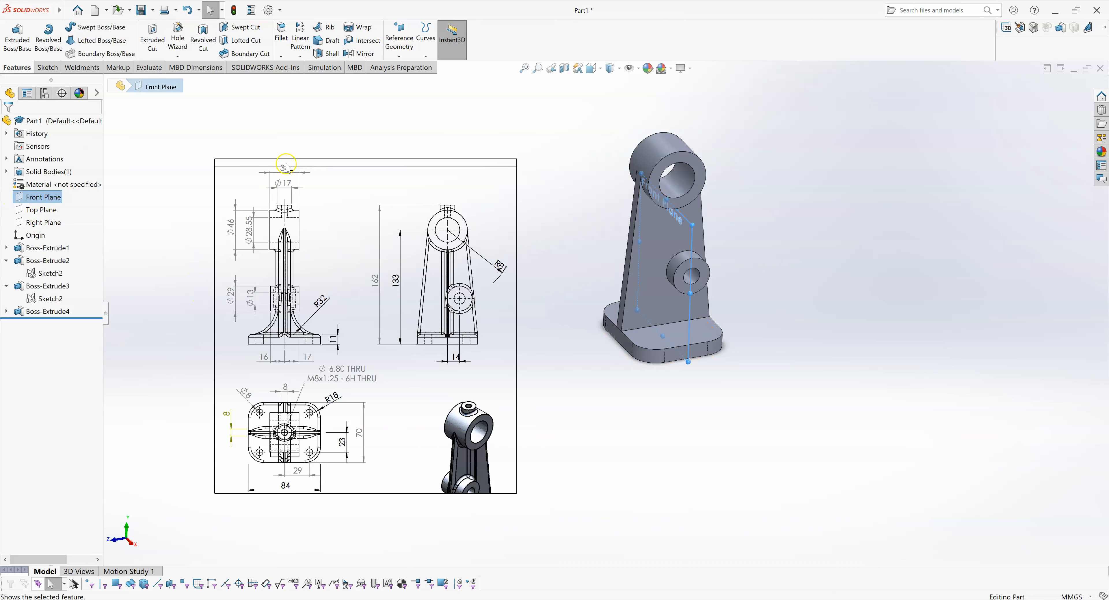
click(27, 47)
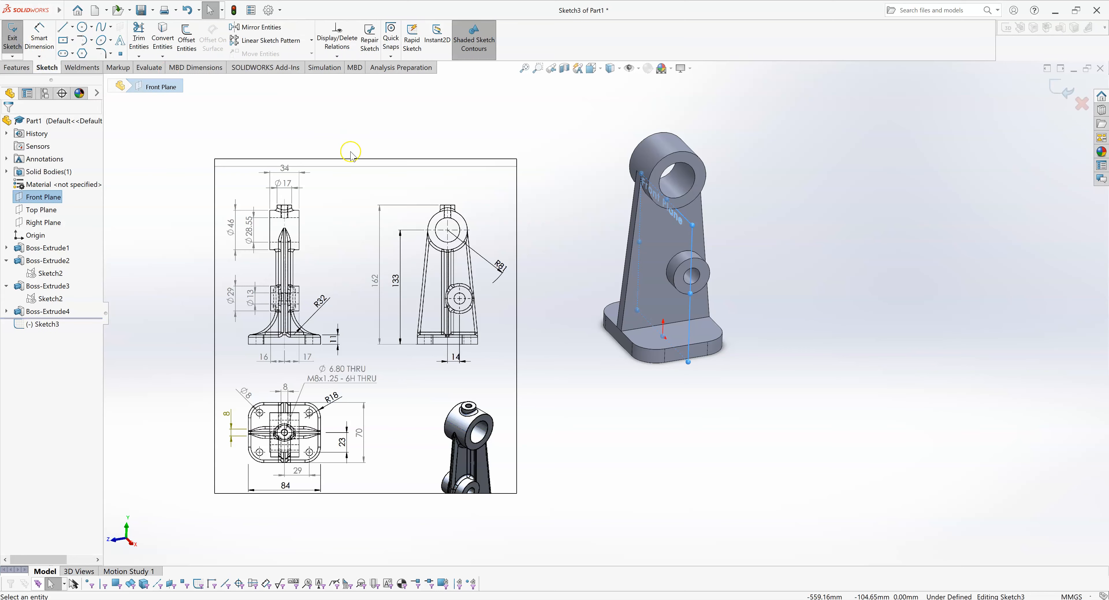
key(space)
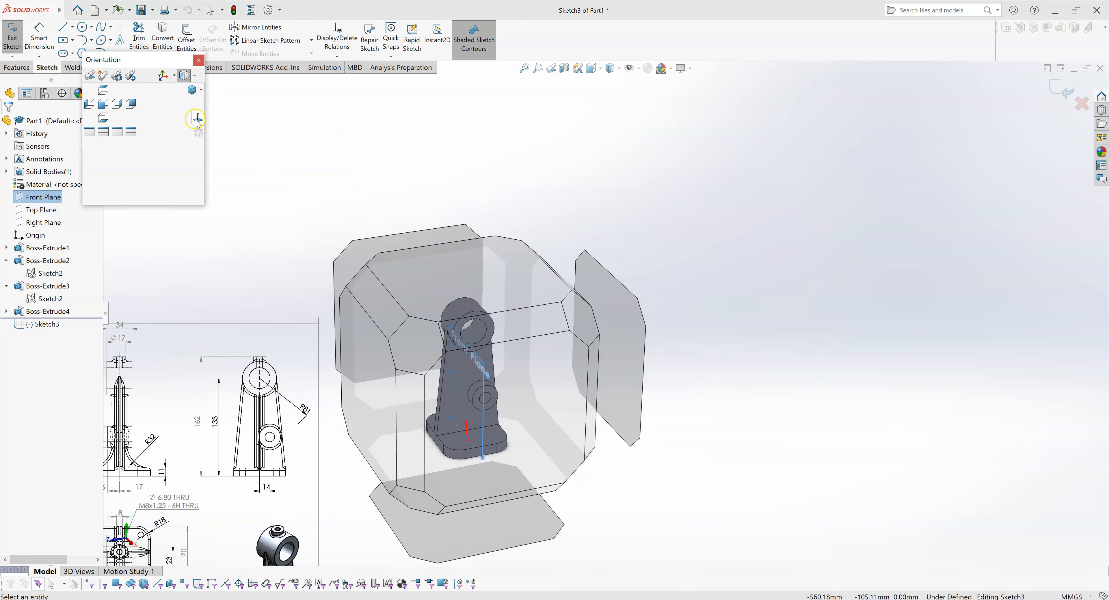
click(198, 119)
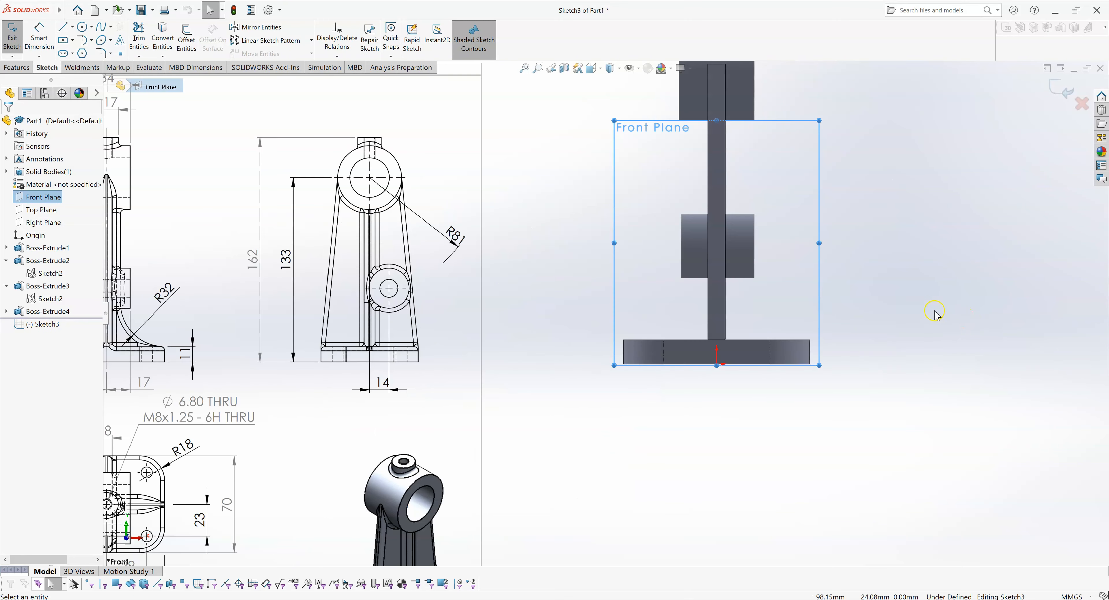
Sketch a line along the base's top from its outer corner to the web, continuing up the web's edge to the upper boss's underside
scroll(880, 306, up, 1)
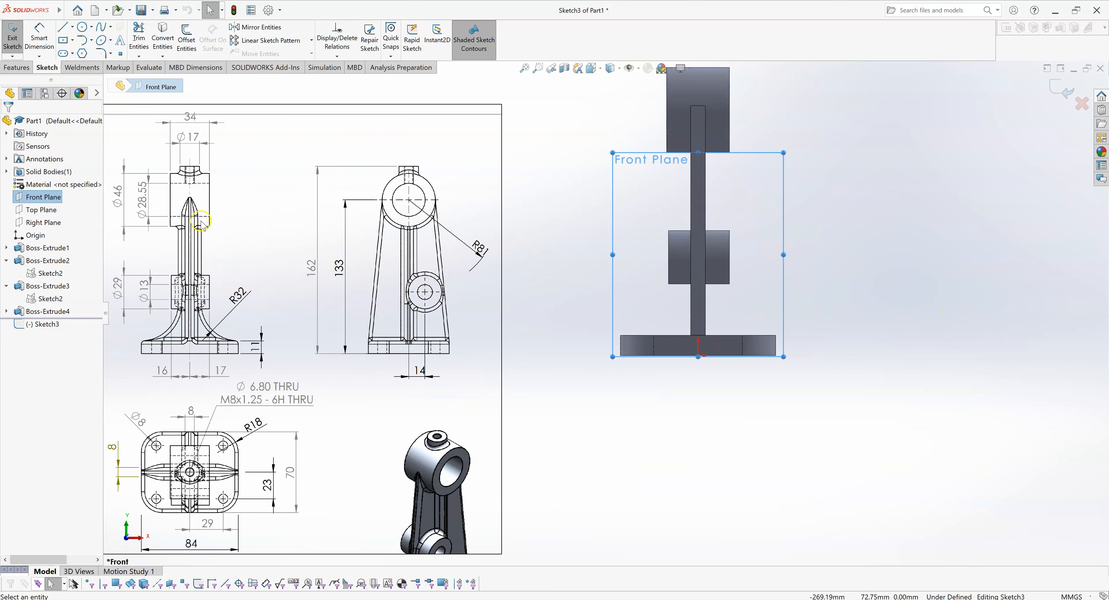
scroll(201, 233, down, 4)
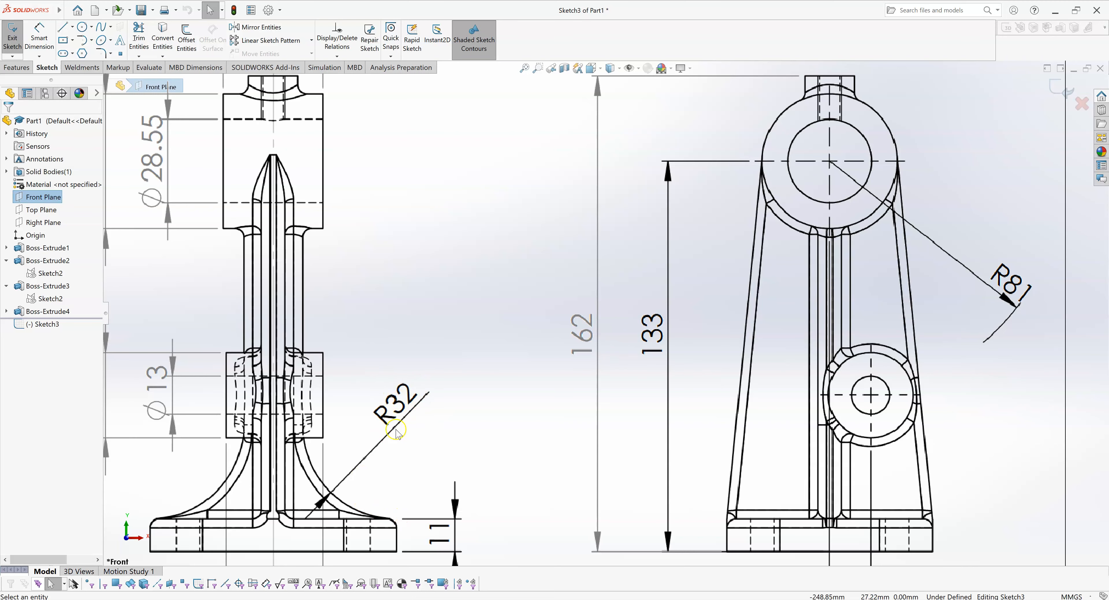
scroll(400, 413, up, 3)
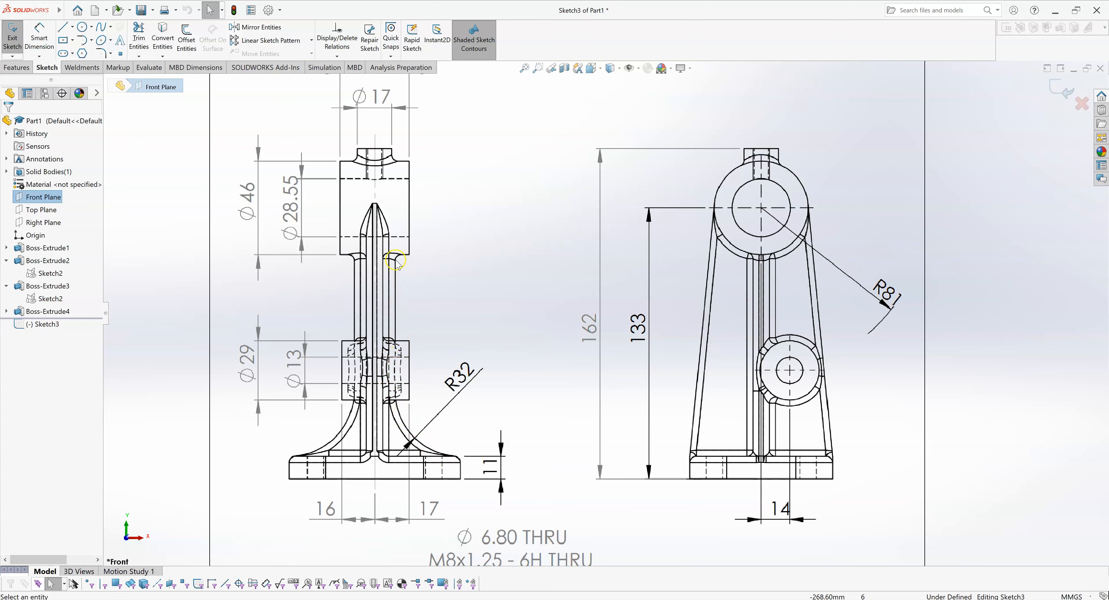
scroll(628, 321, up, 5)
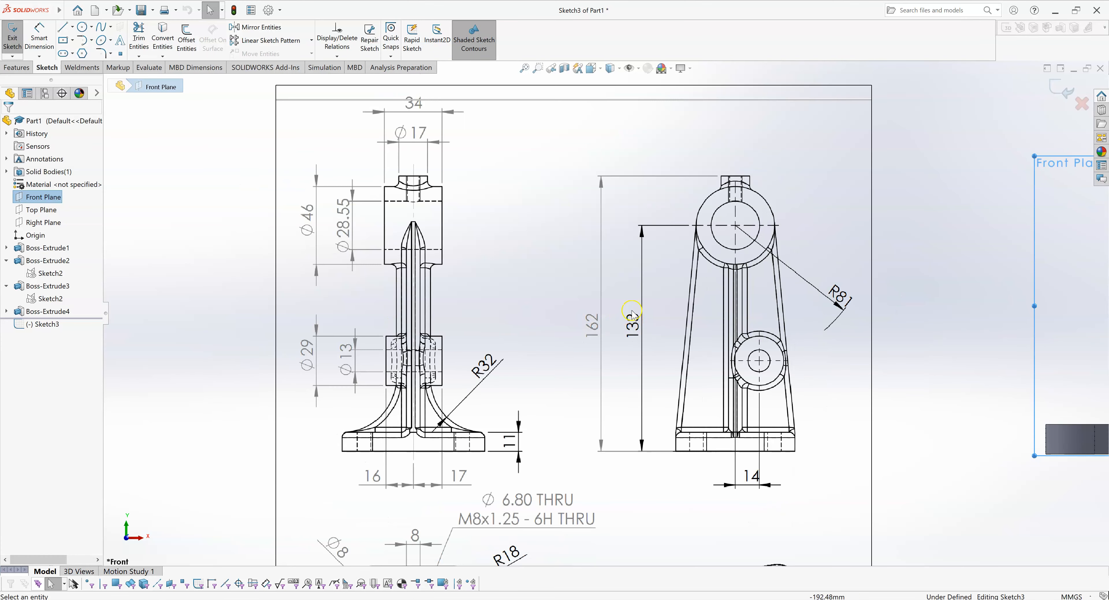
scroll(835, 286, down, 4)
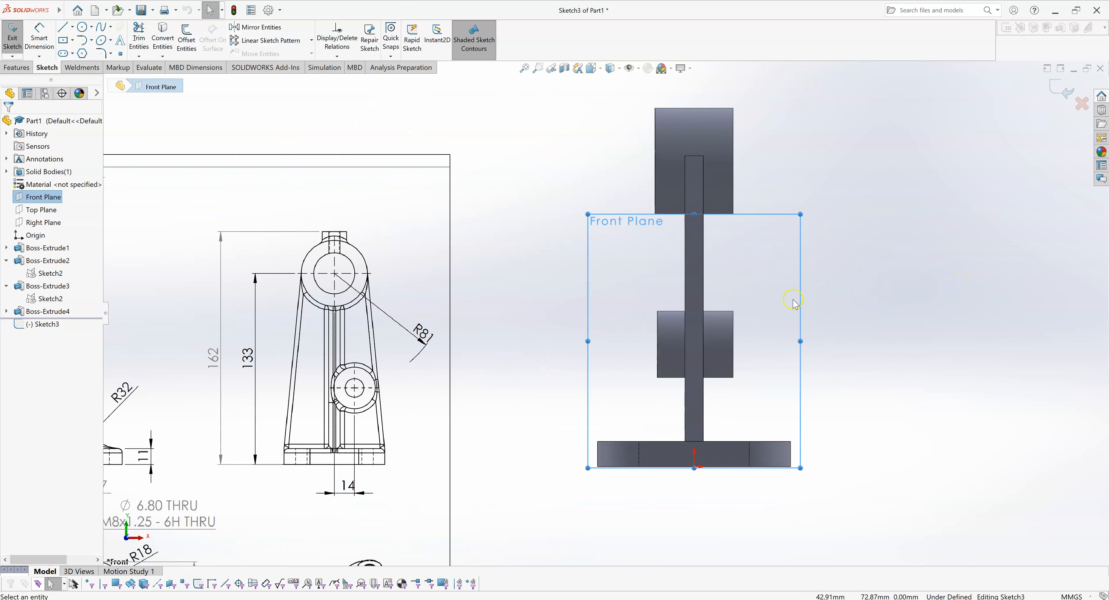
click(62, 28)
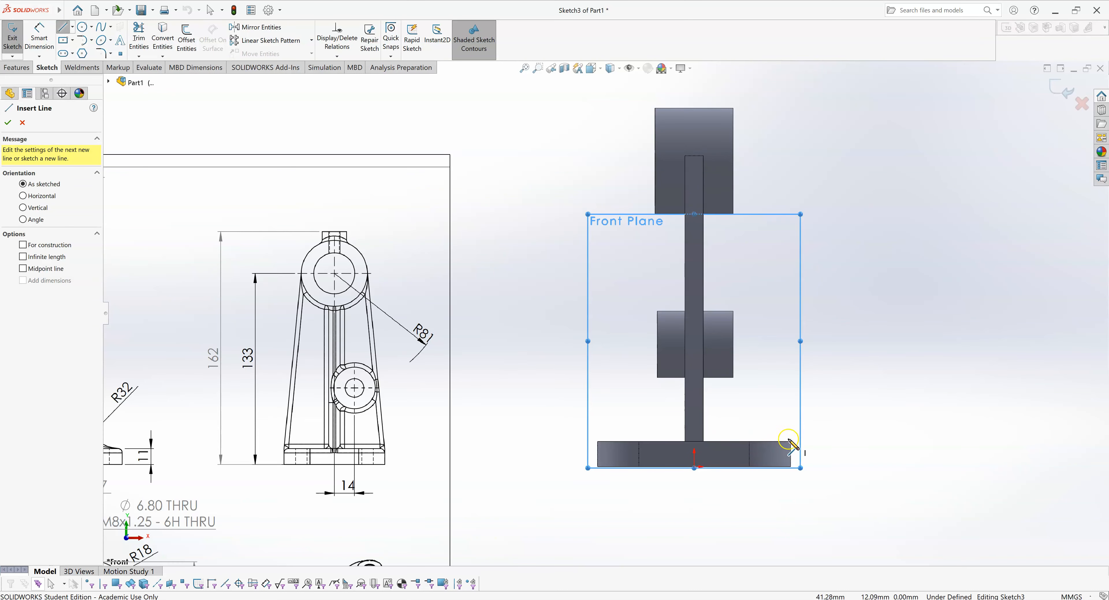
click(709, 441)
click(792, 442)
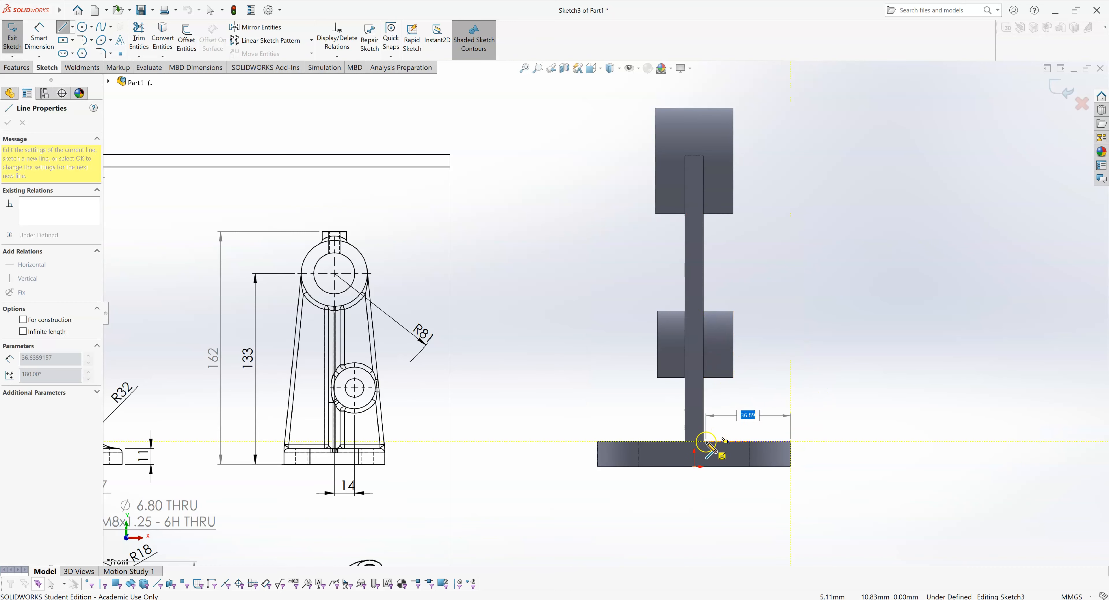
click(703, 440)
click(703, 214)
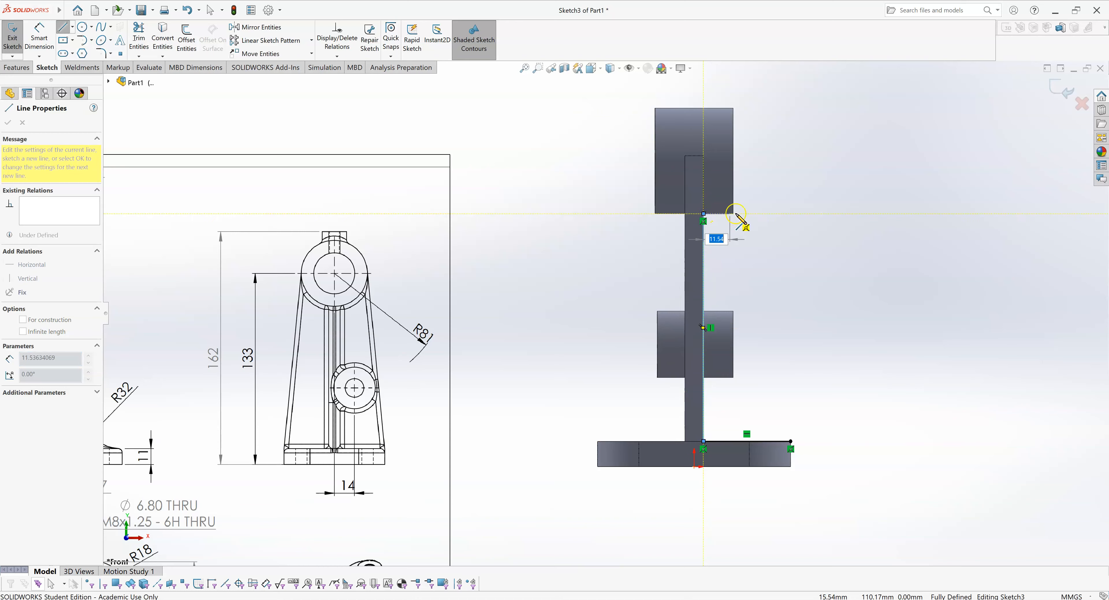
Continue the profile with a short horizontal line along the upper boss's underside and a vertical line about 82 mm long down toward the base
scroll(717, 222, down, 3)
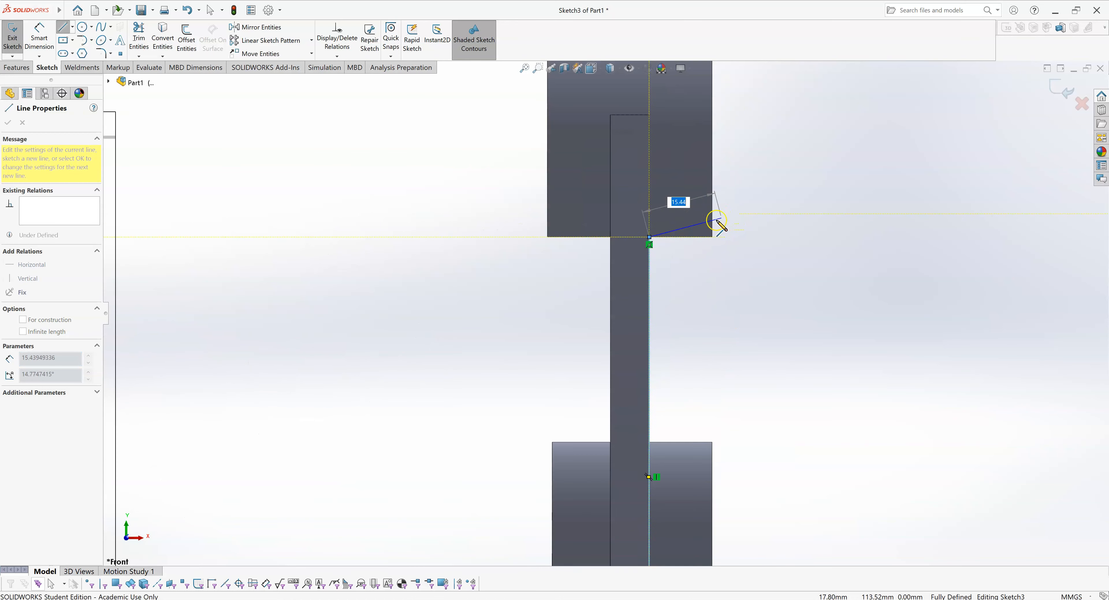
click(690, 237)
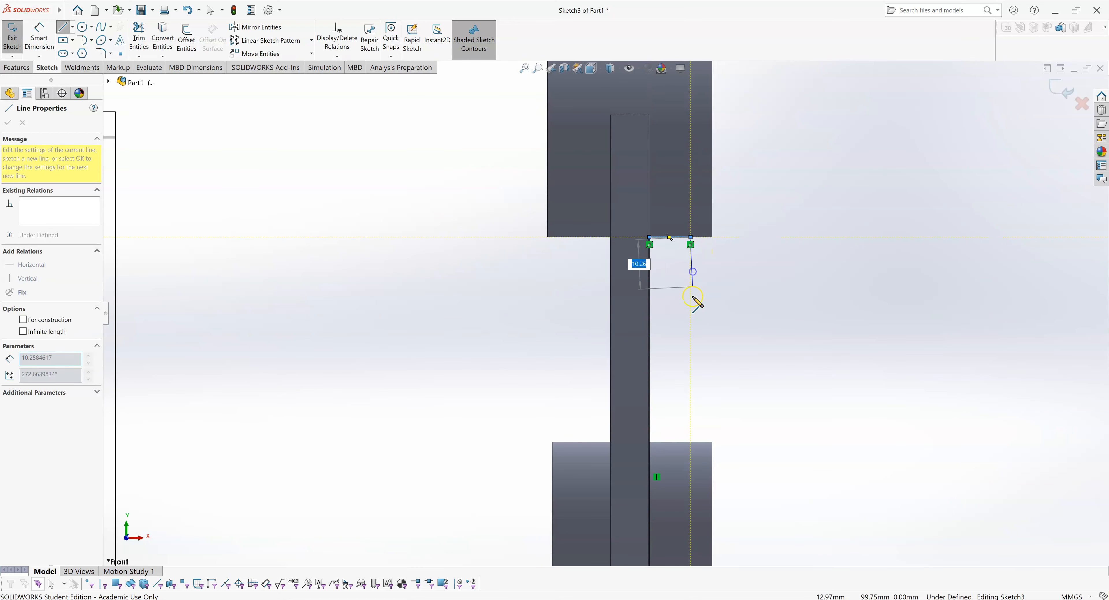
scroll(691, 352, up, 2)
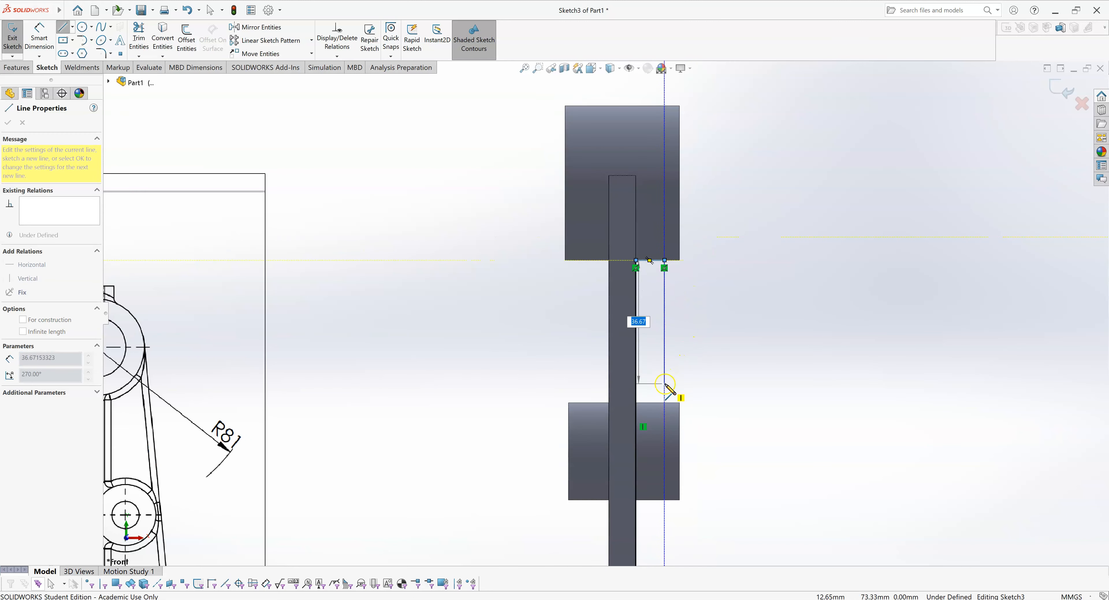
scroll(668, 390, up, 2)
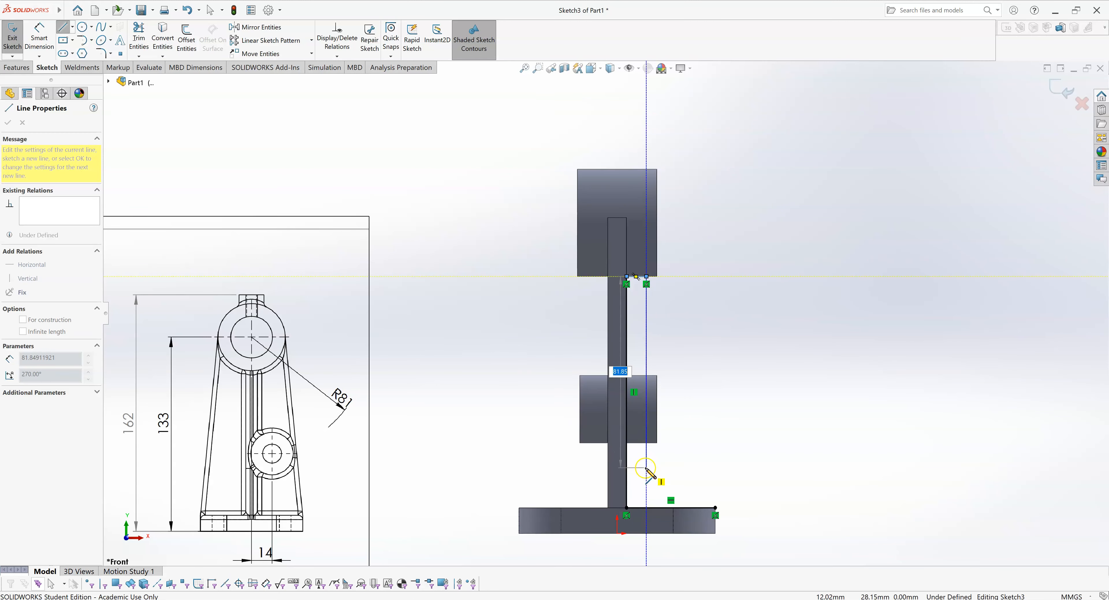
click(646, 467)
key(Escape)
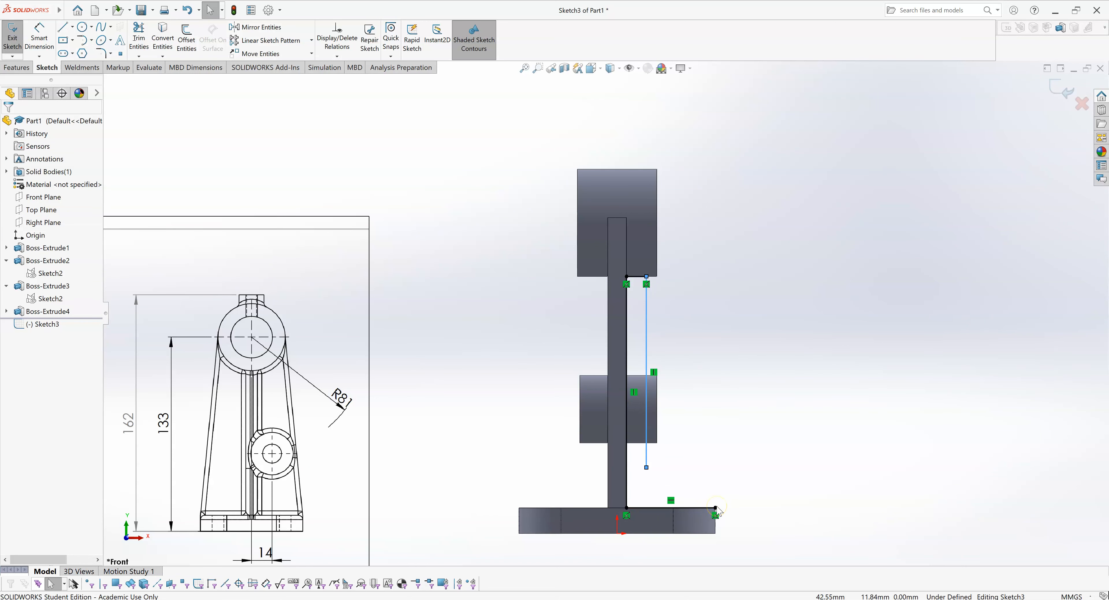
click(698, 508)
click(646, 461)
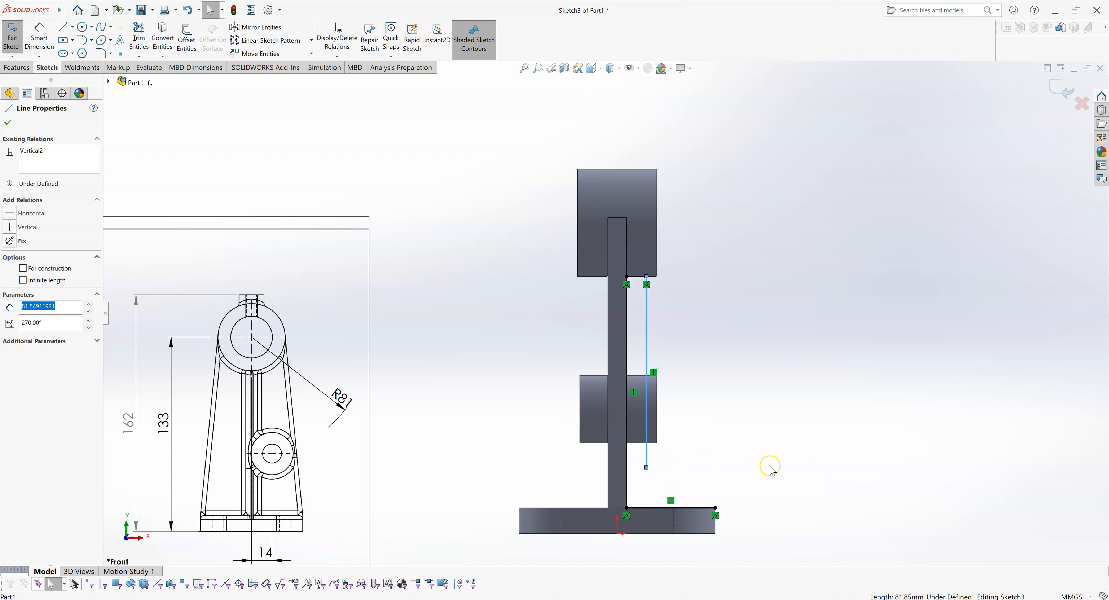
click(748, 450)
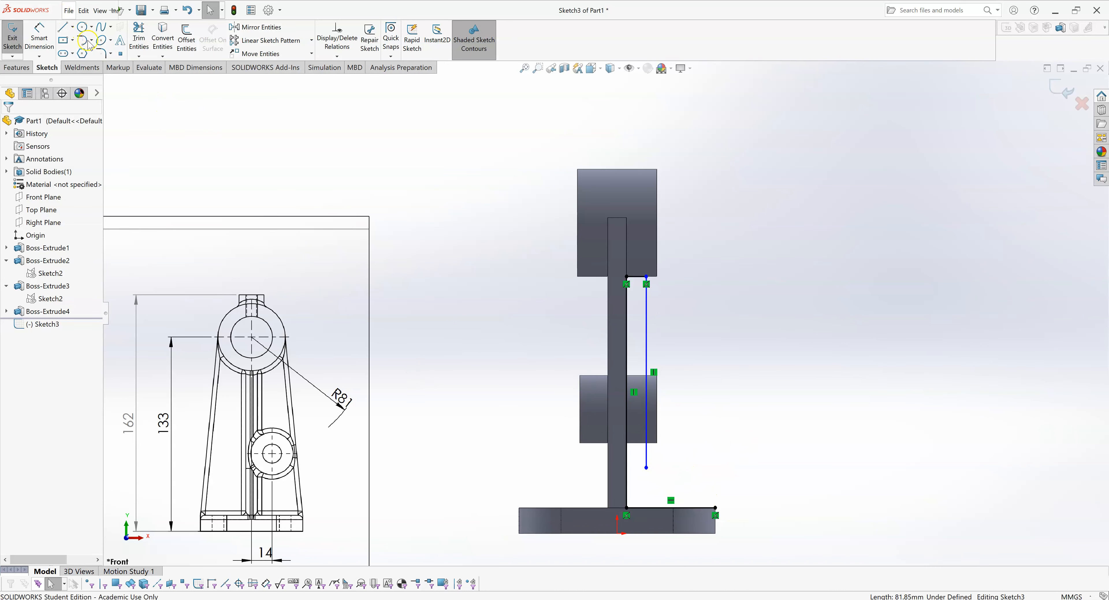
click(68, 10)
click(436, 175)
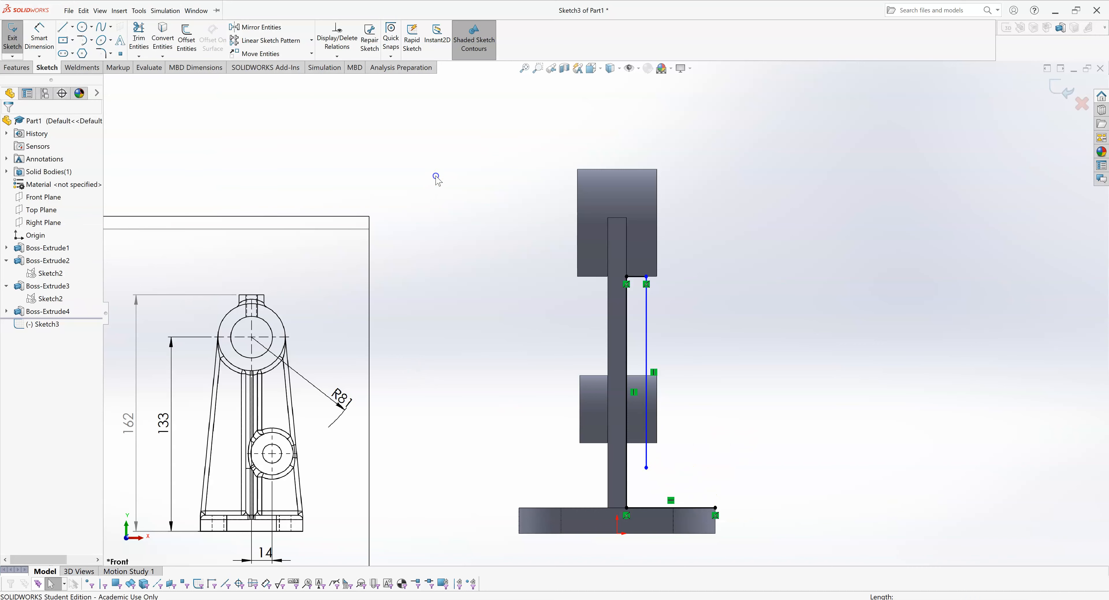
Draw a Tangent Arc of about 34 mm radius from the base's outer top corner to the vertical line's lower end, closing the rib profile
click(92, 40)
click(96, 52)
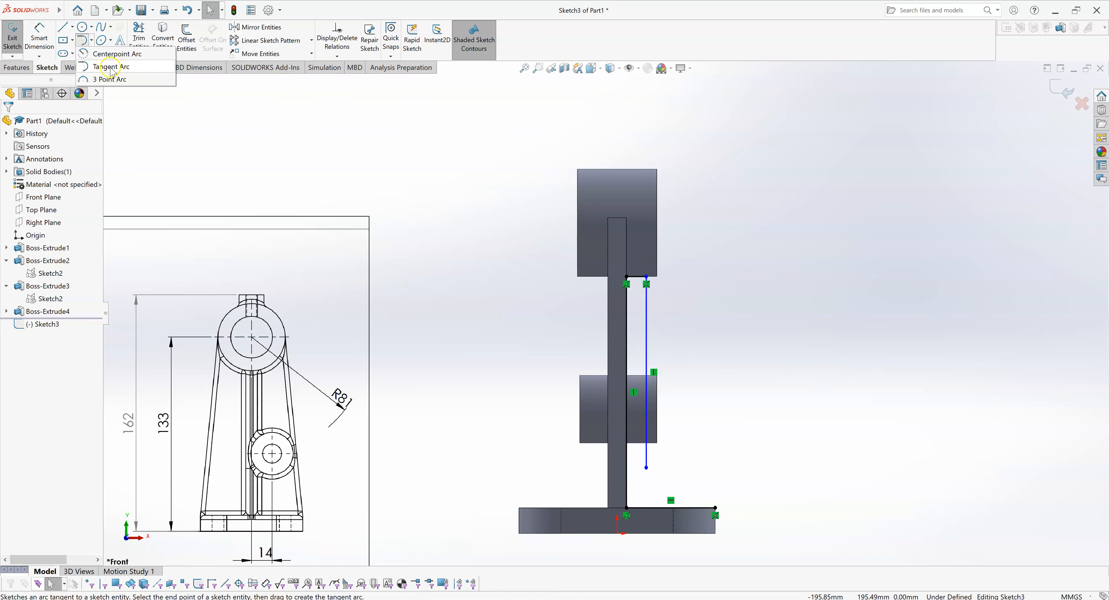
click(109, 70)
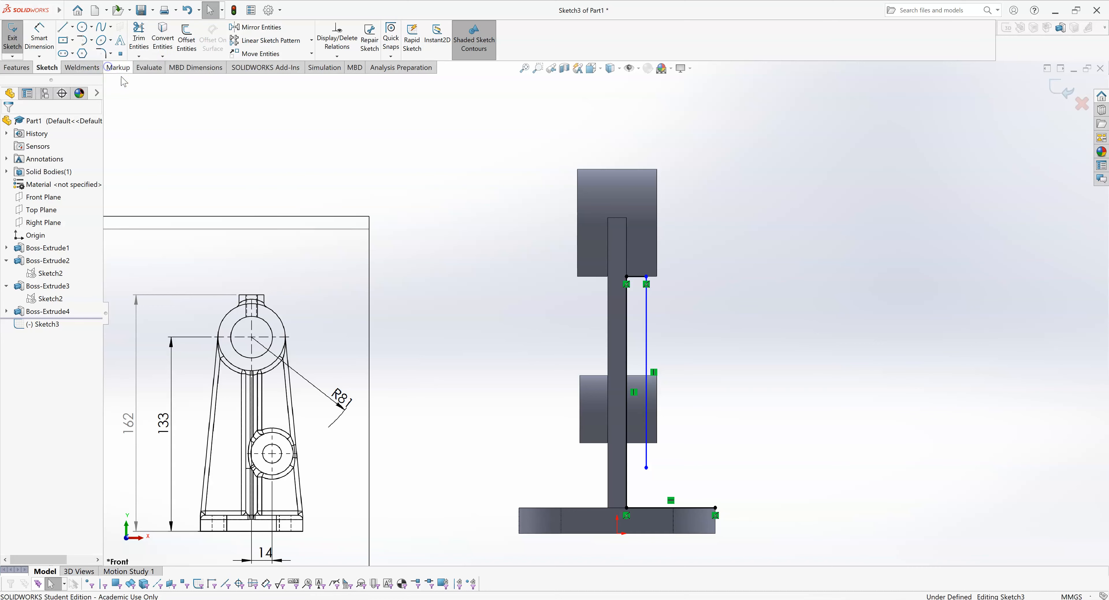
scroll(738, 502, down, 2)
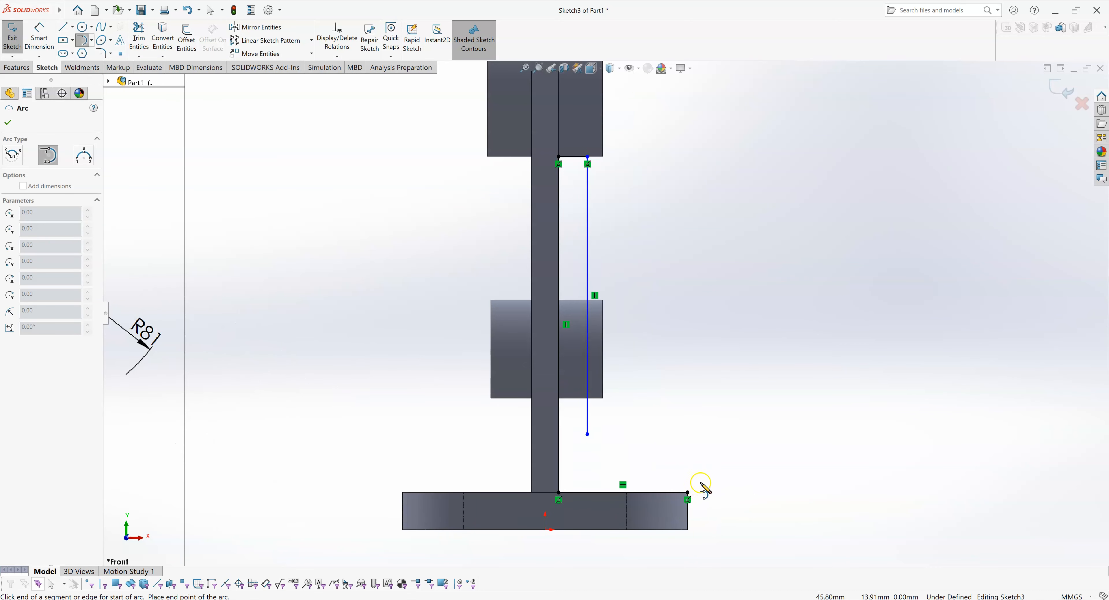
key(z)
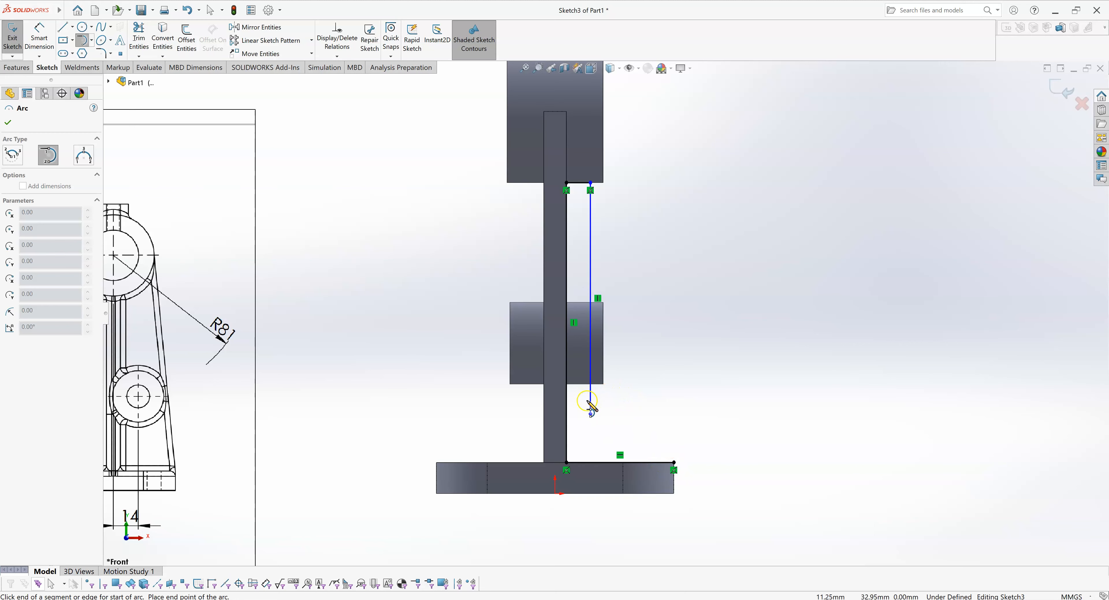
click(673, 463)
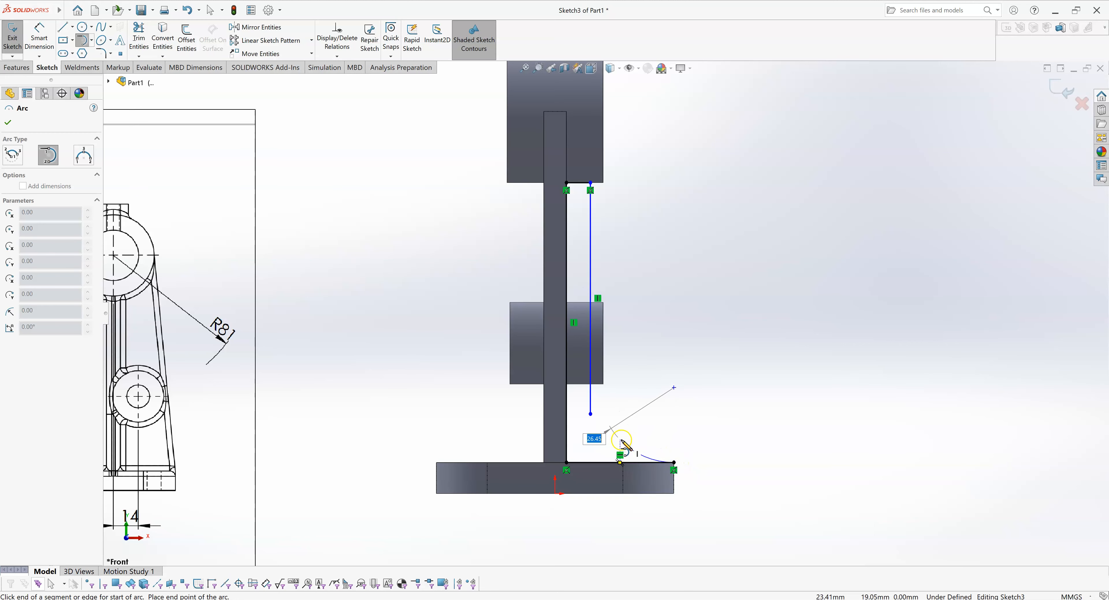
click(591, 414)
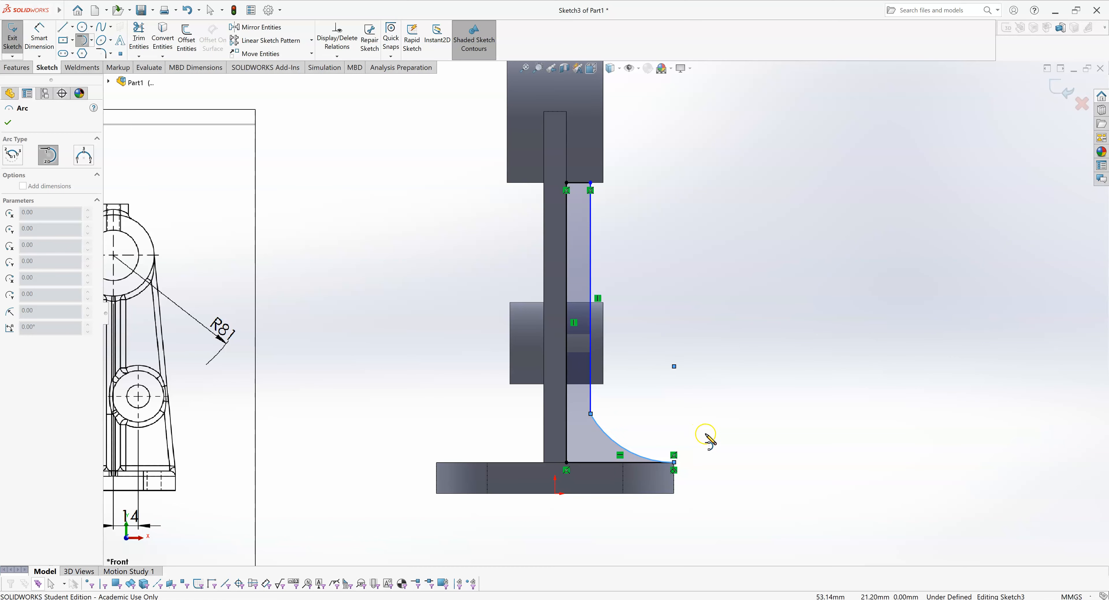
key(Escape)
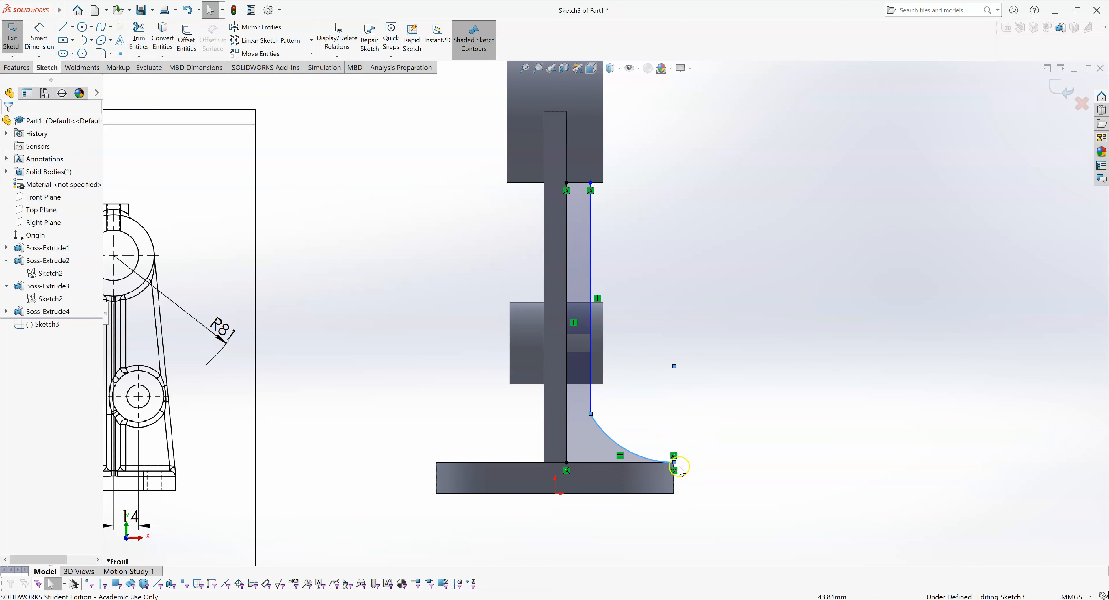
Add a Tangent relation between the rib profile's arc and its outer vertical line
scroll(680, 471, down, 2)
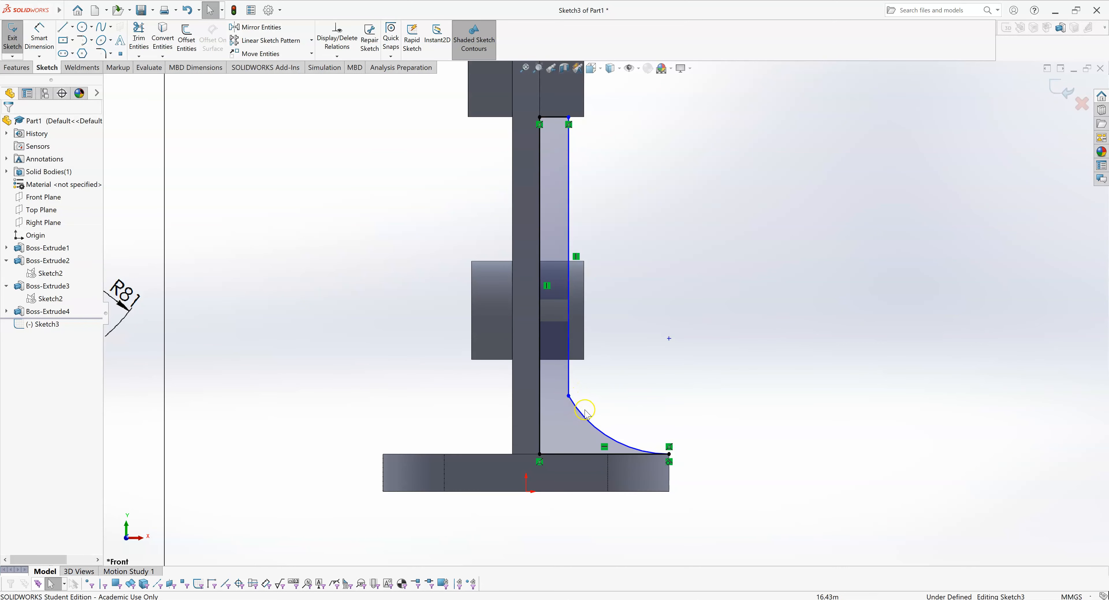
click(599, 403)
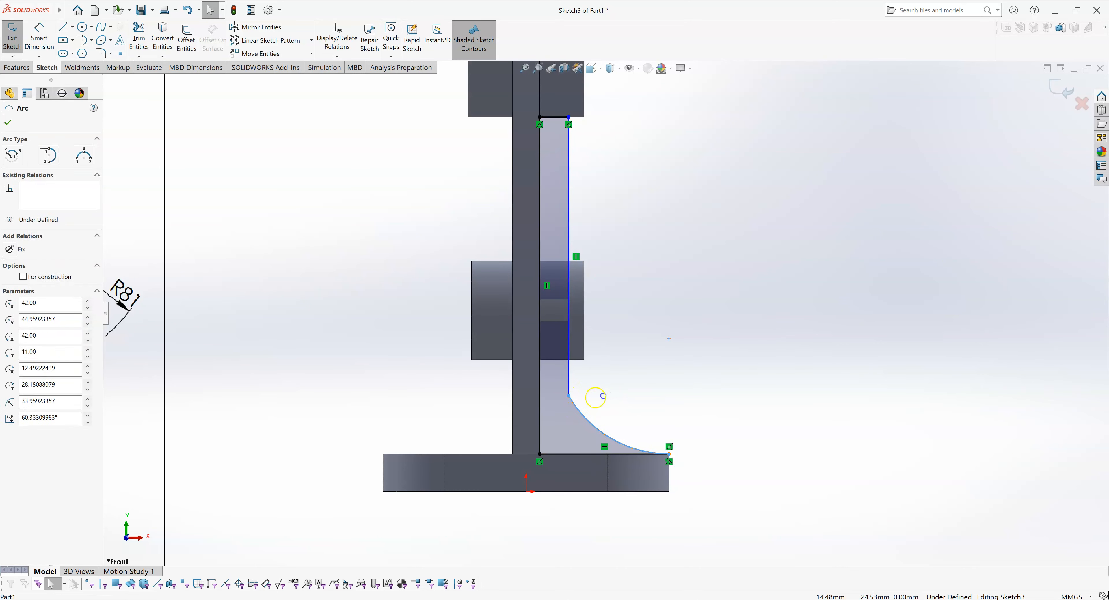
click(576, 392)
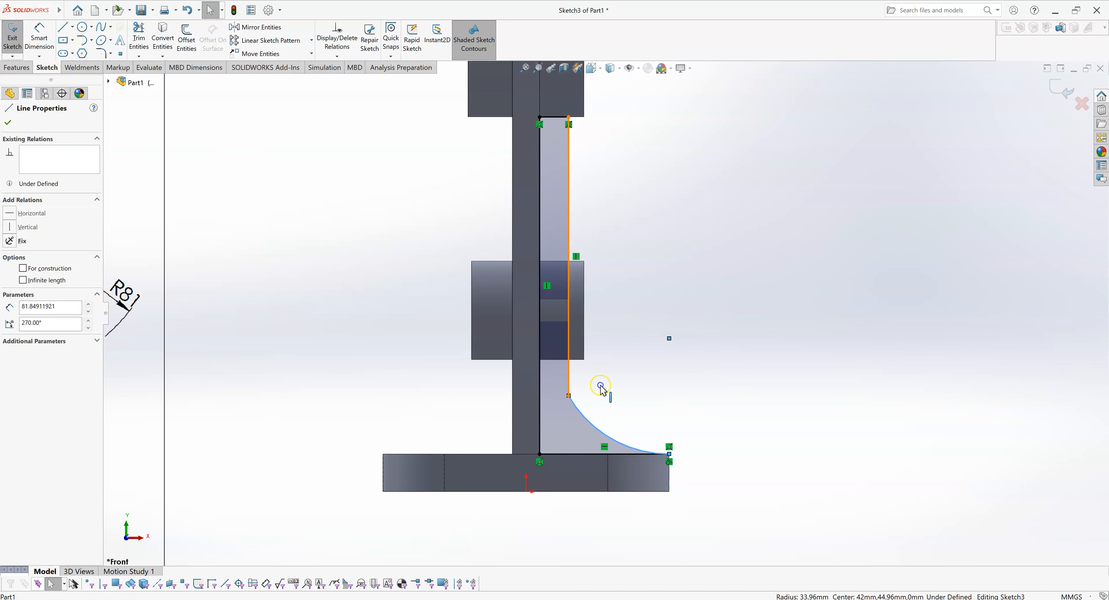
ctrl+click(571, 392)
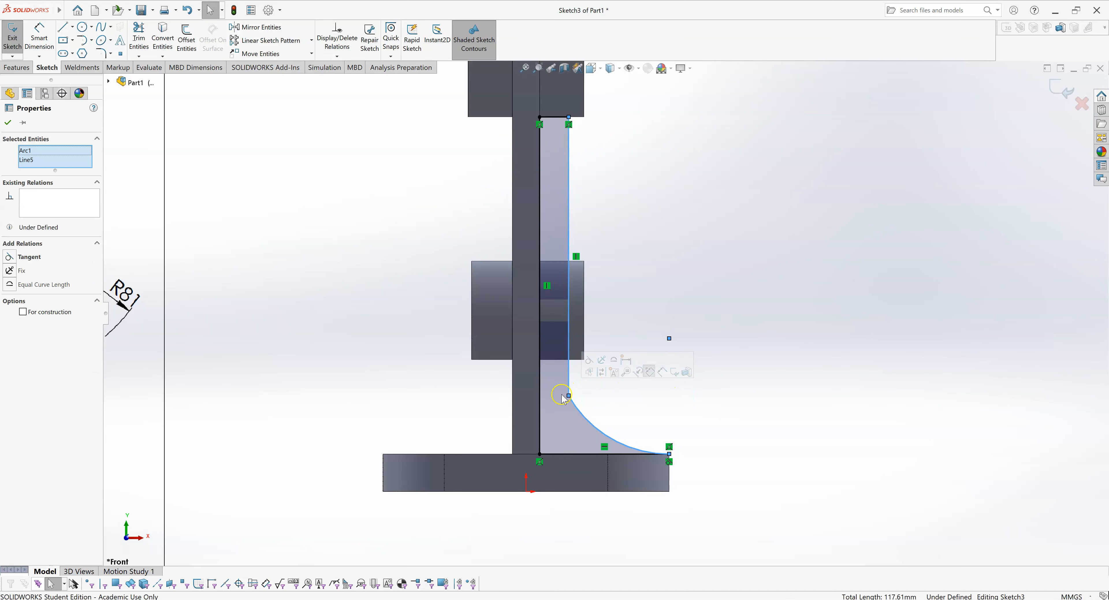
click(589, 360)
click(694, 288)
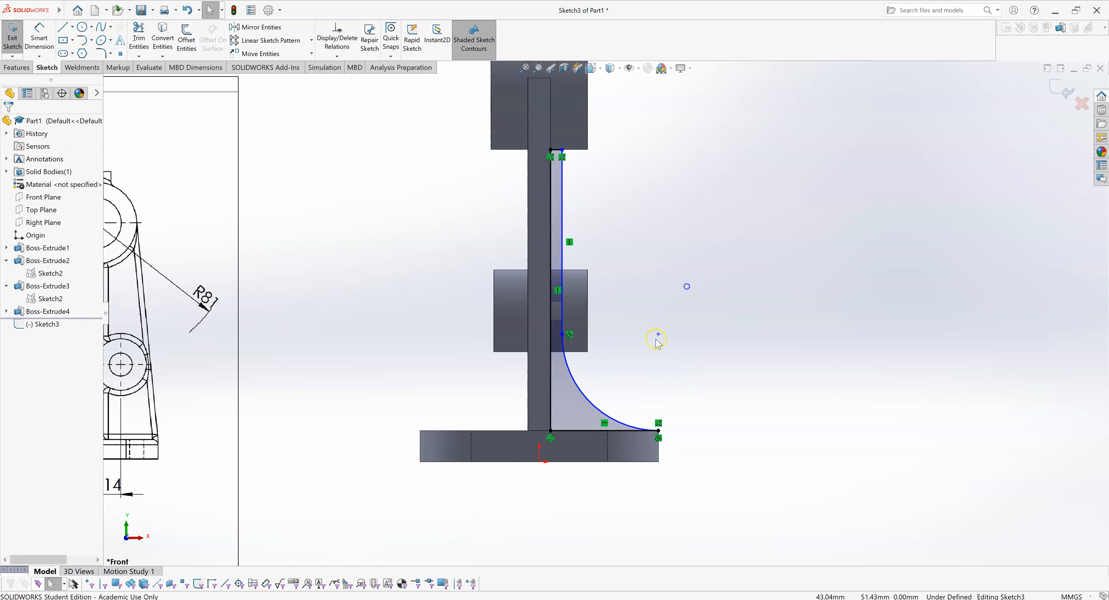
Move the rib profile's arc and upper outer corner to test the sketch's freedom, leaving the arc radius at about 31 mm
scroll(154, 280, up, 2)
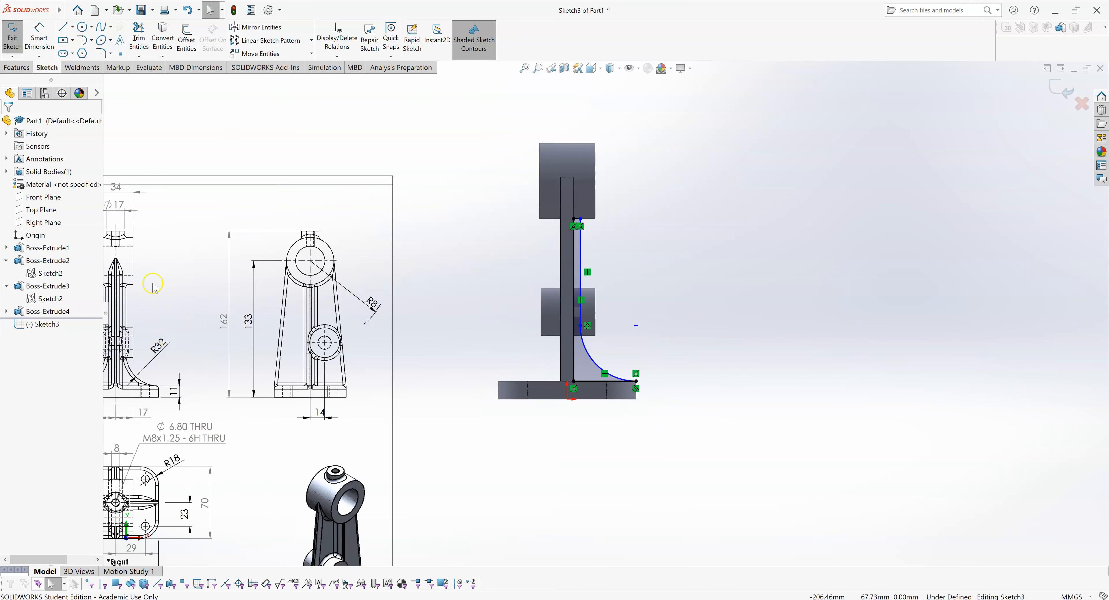
scroll(522, 297, up, 1)
scroll(720, 360, down, 2)
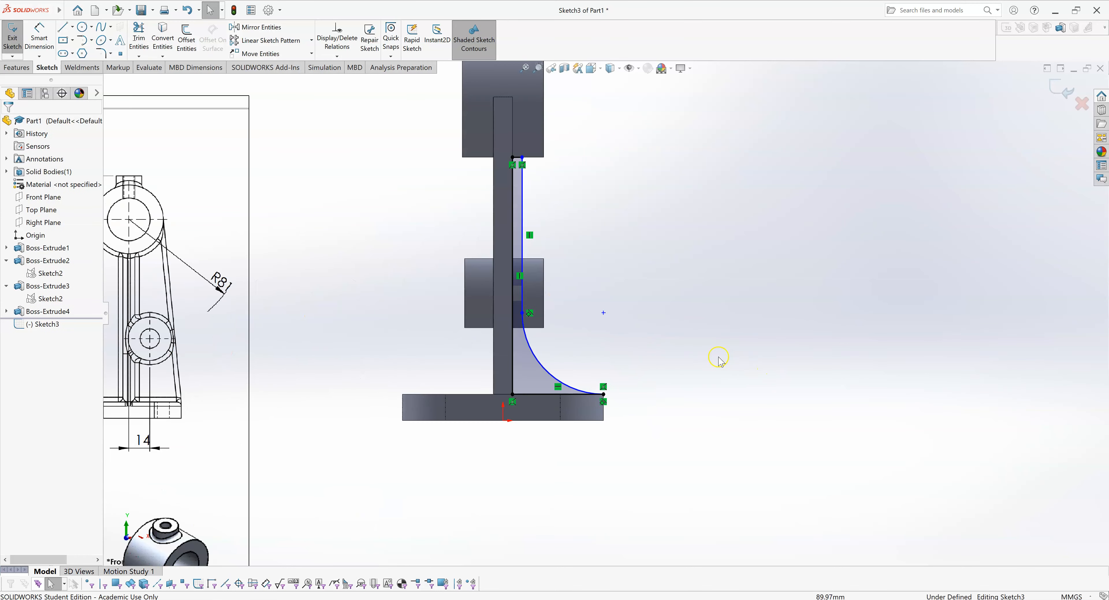
drag(554, 362, 525, 320)
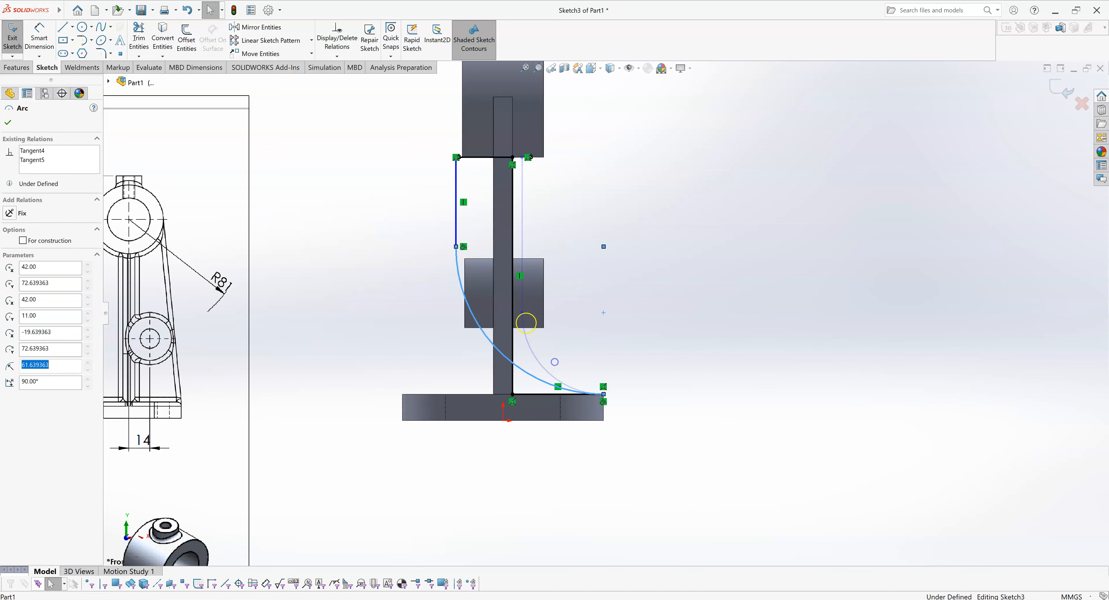
drag(457, 162, 533, 370)
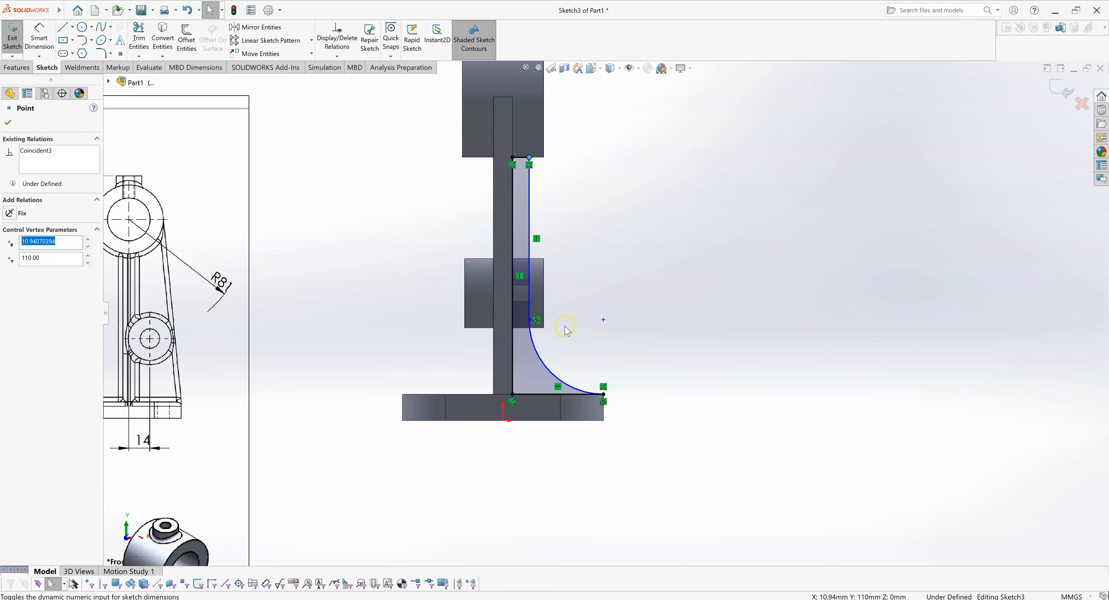
Dimension the rib profile arc's radius as 32 mm and exit the sketch
right_drag(682, 327, 676, 293)
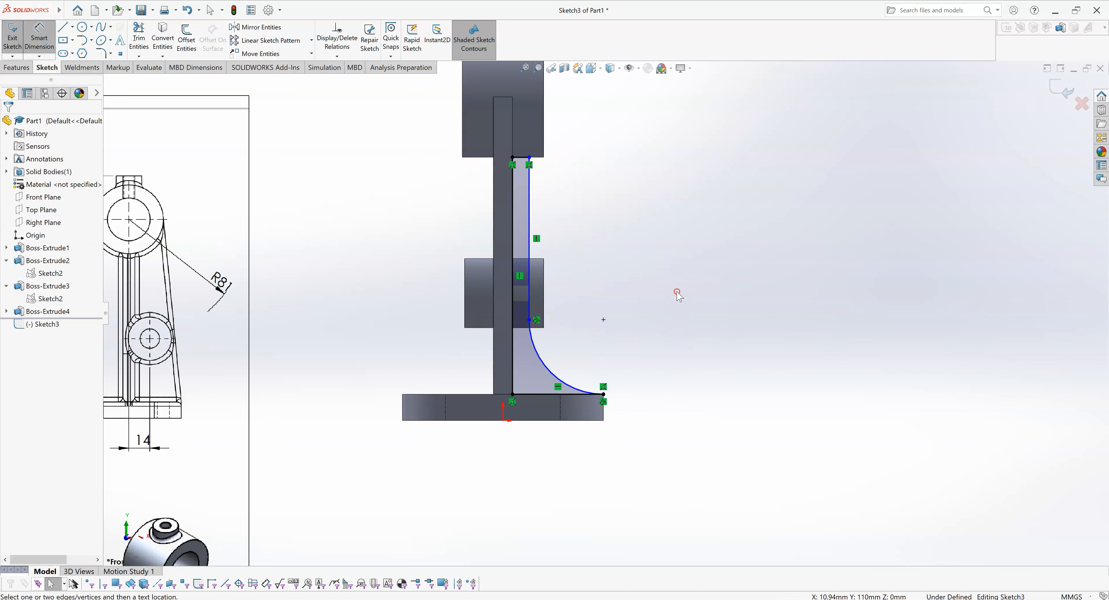
click(554, 372)
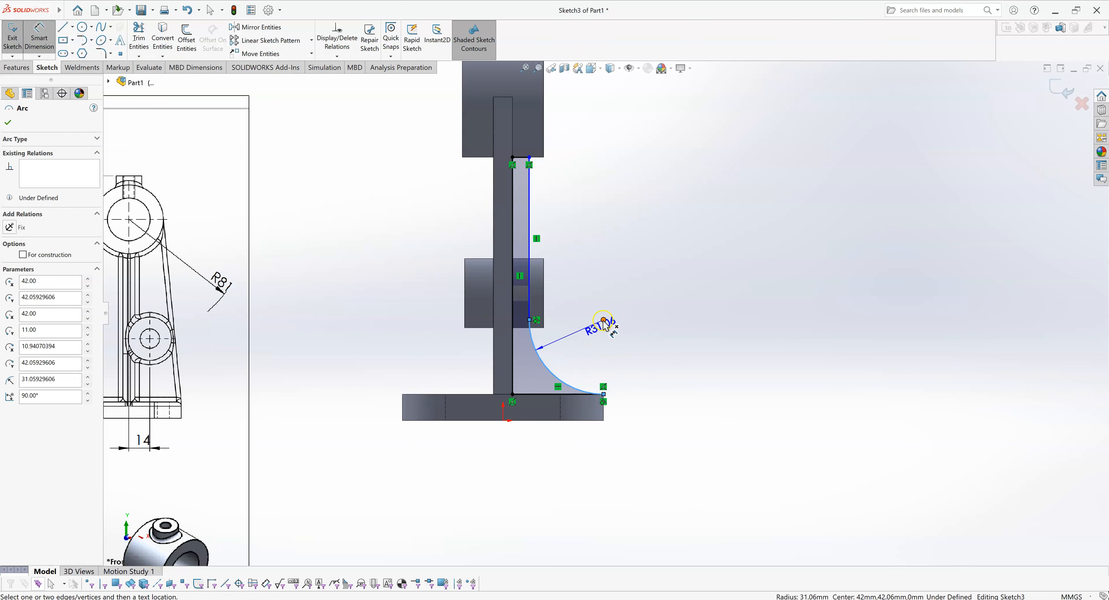
click(594, 337)
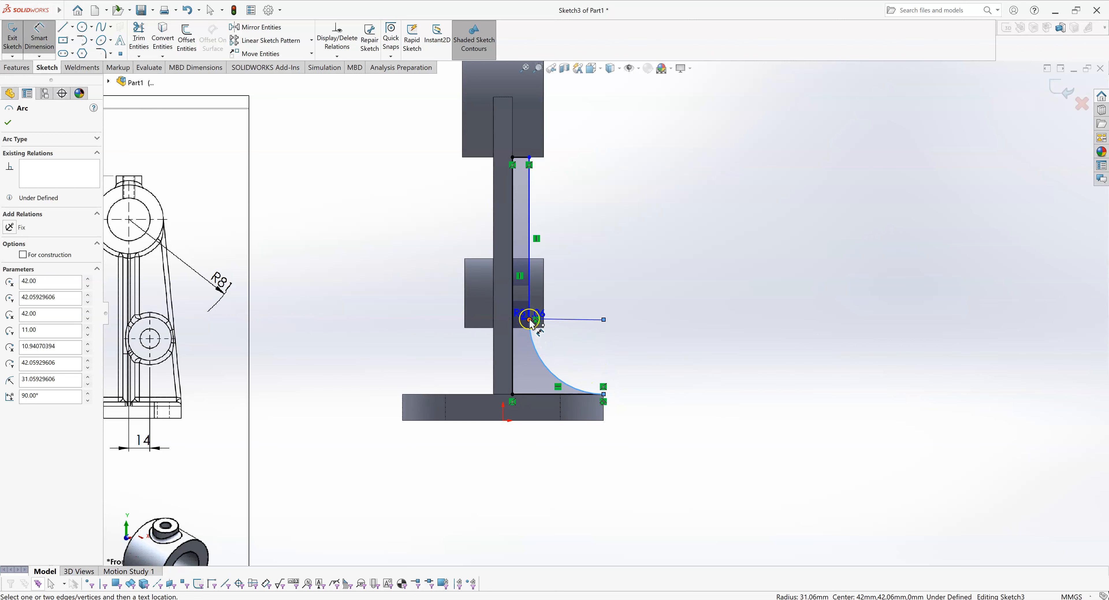
click(551, 365)
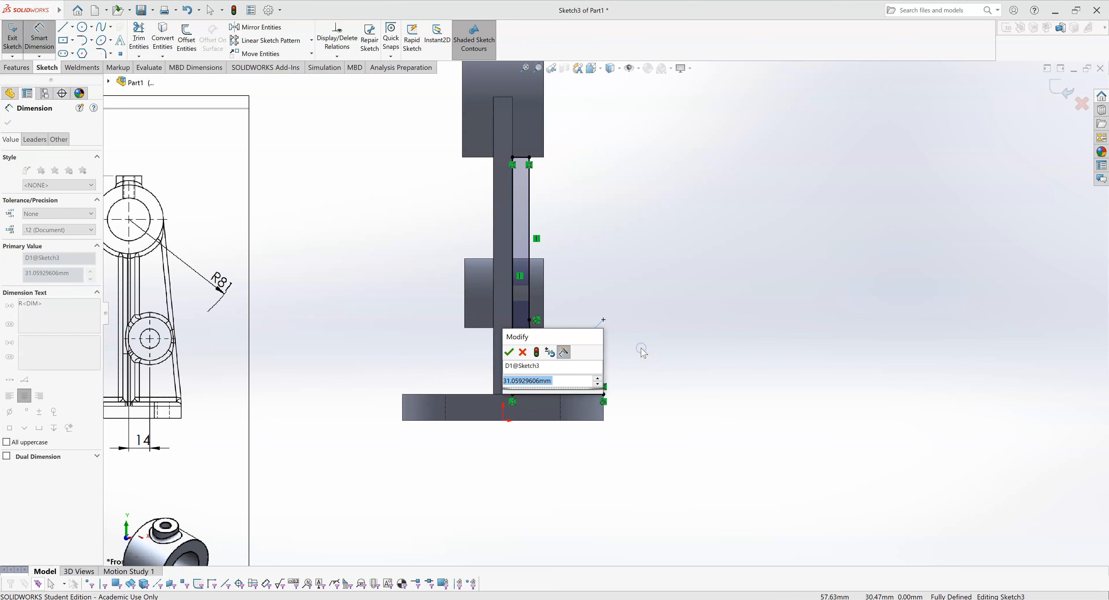
text(32)
key(Return)
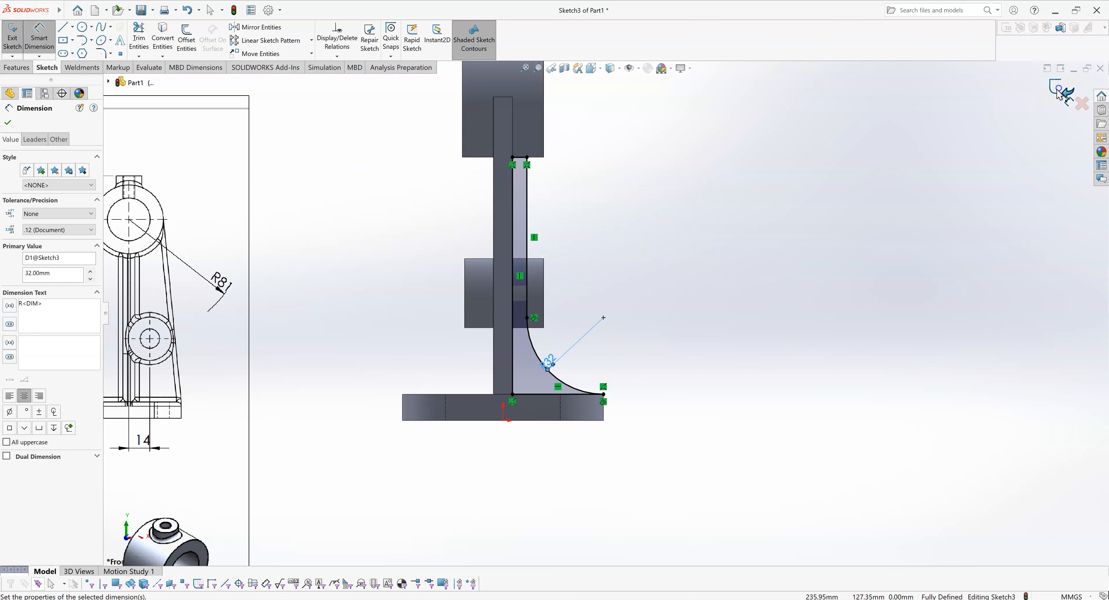
click(554, 343)
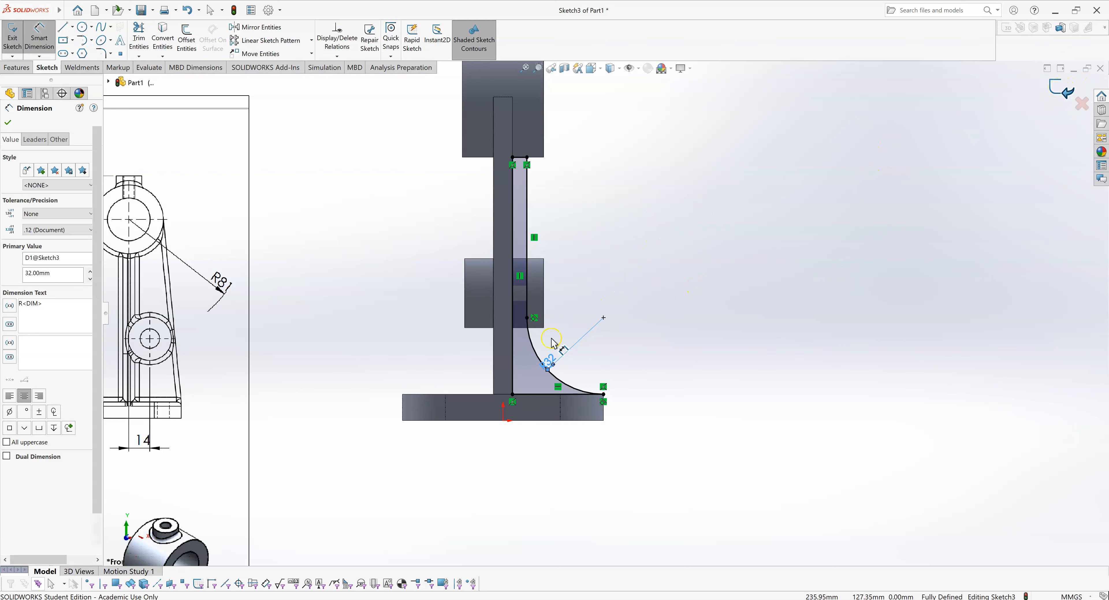
click(499, 297)
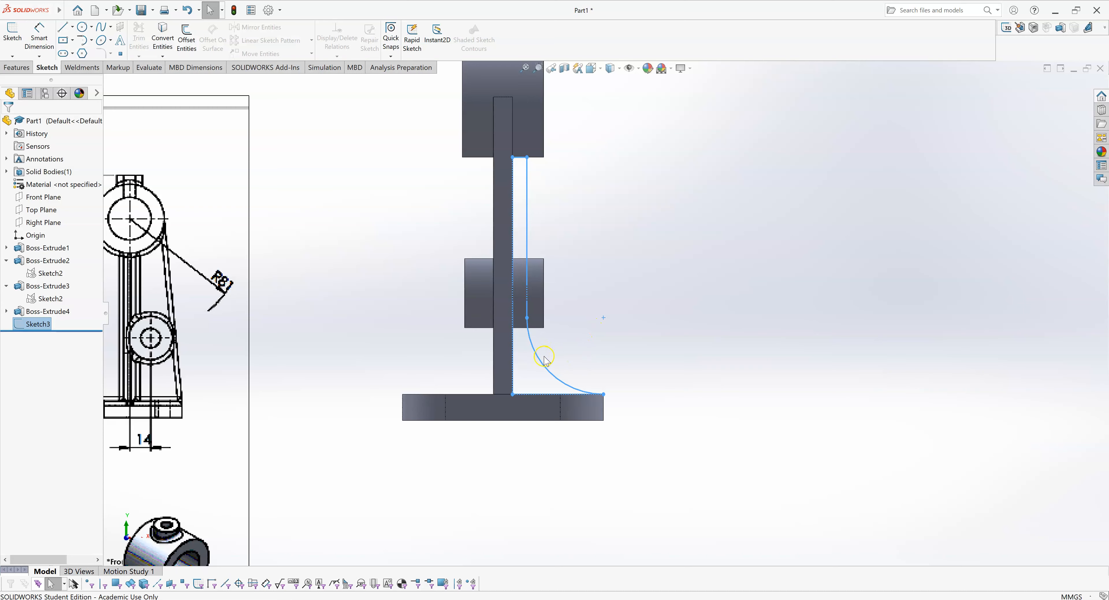
Reopen the rib profile sketch to check its R32 dimension and exit it without edits
right_click(34, 324)
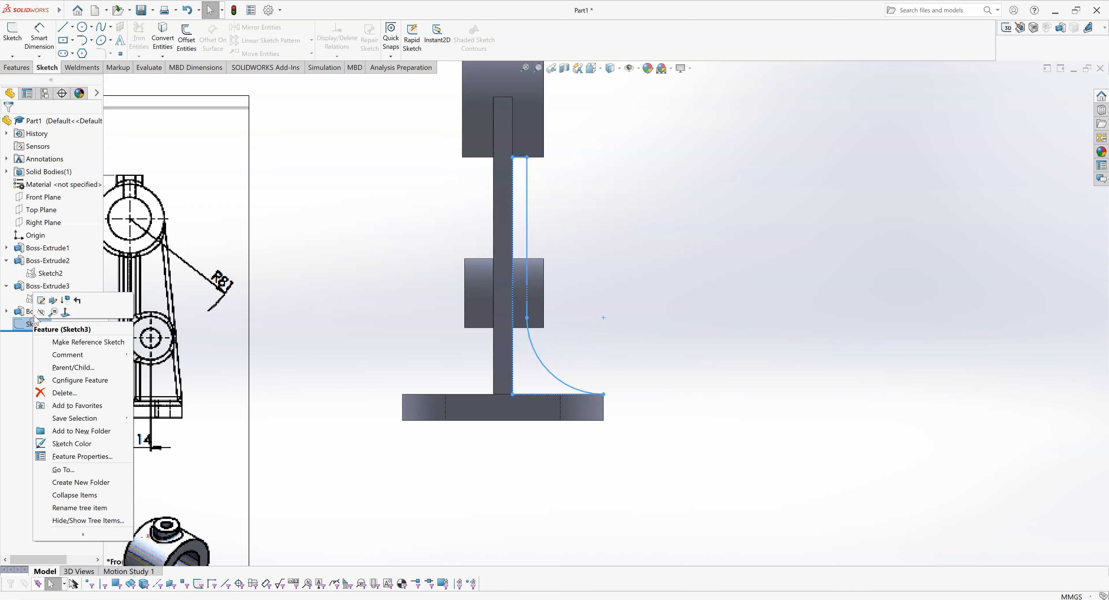
click(41, 301)
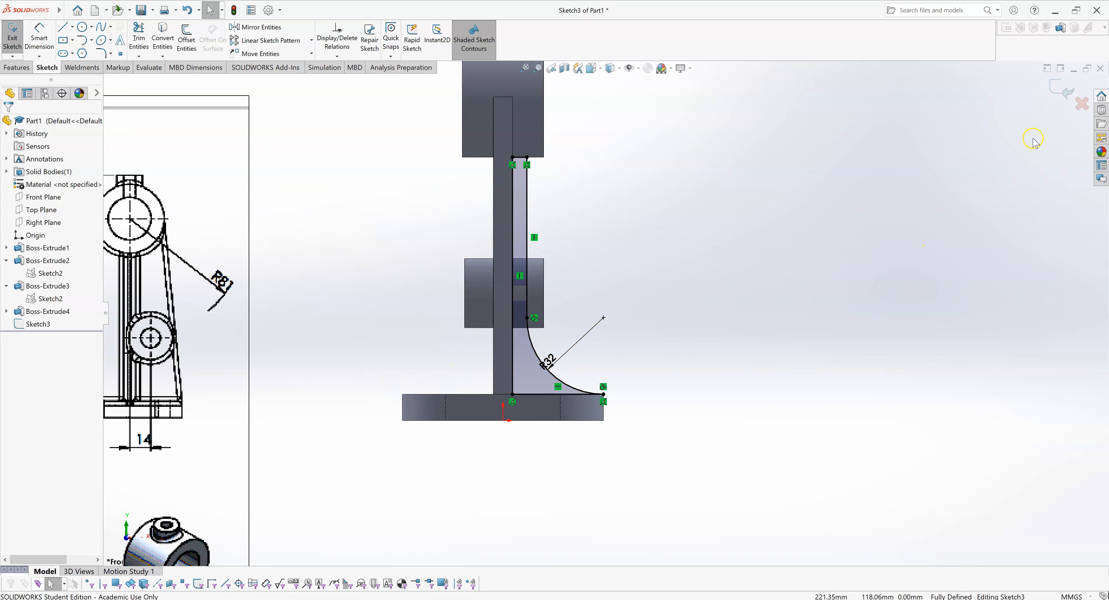
click(1060, 88)
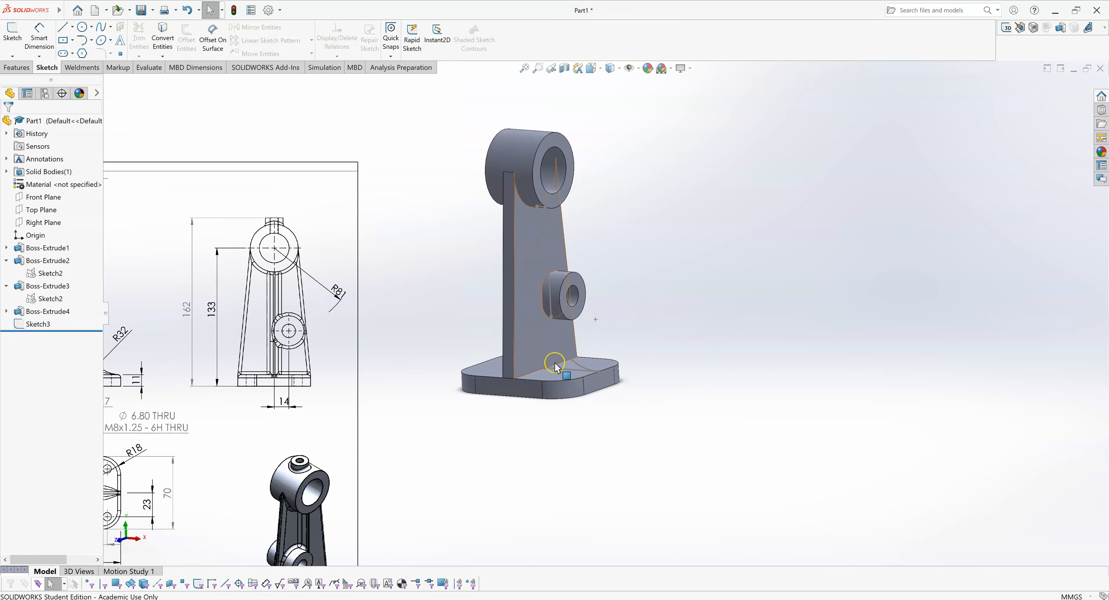
Set up a Boss-Extrude of the rib profile sketch with the Mid Plane end condition and a depth of 8 mm
middle_drag(402, 331, 469, 364)
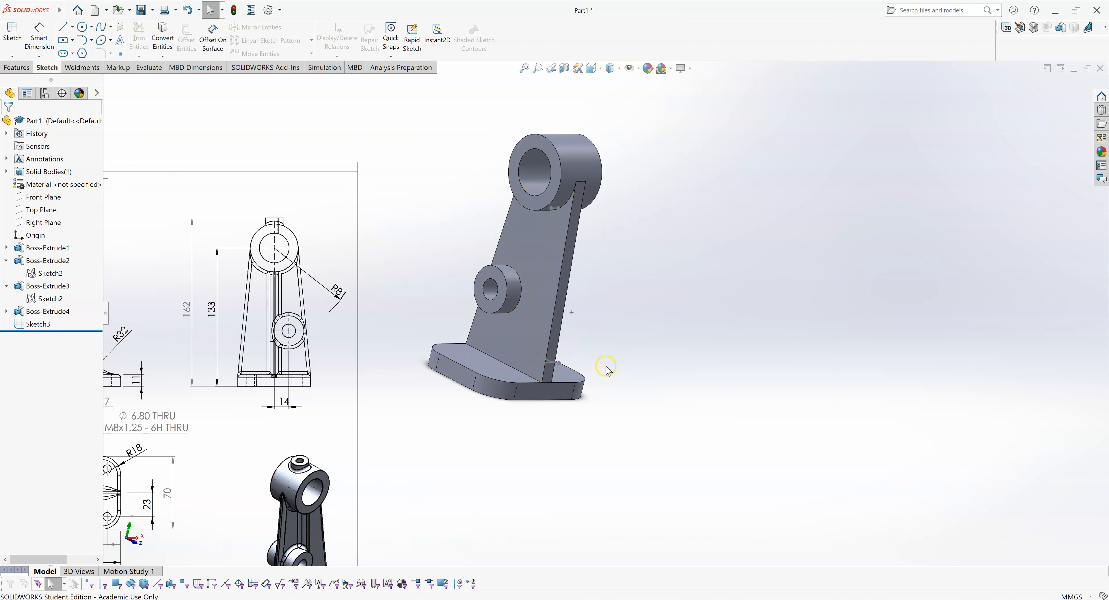
middle_drag(653, 317, 587, 315)
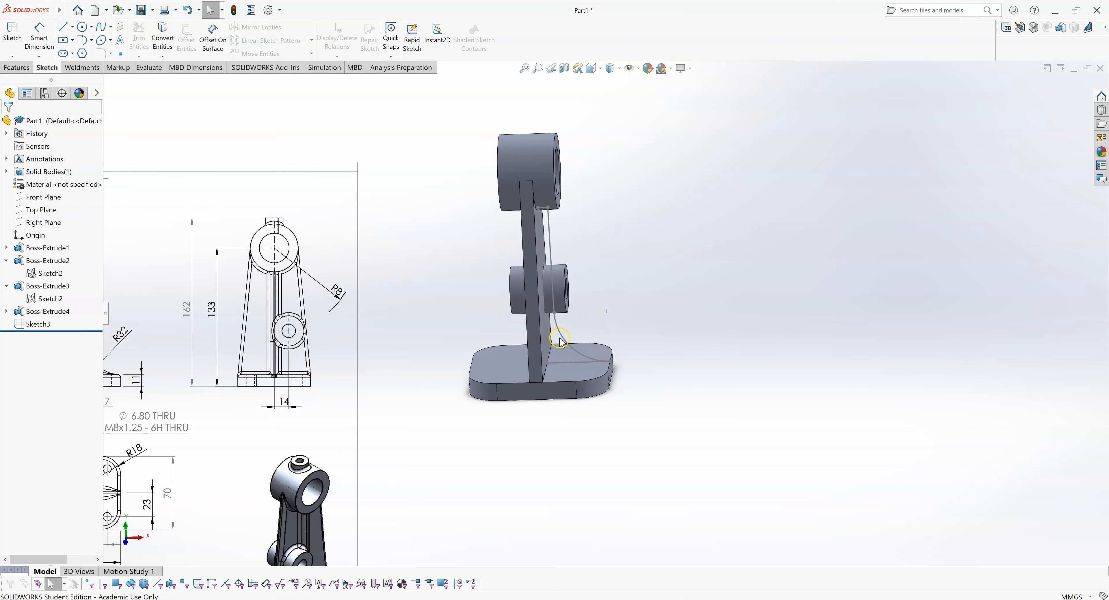
scroll(637, 300, down, 2)
middle_drag(637, 294, 611, 295)
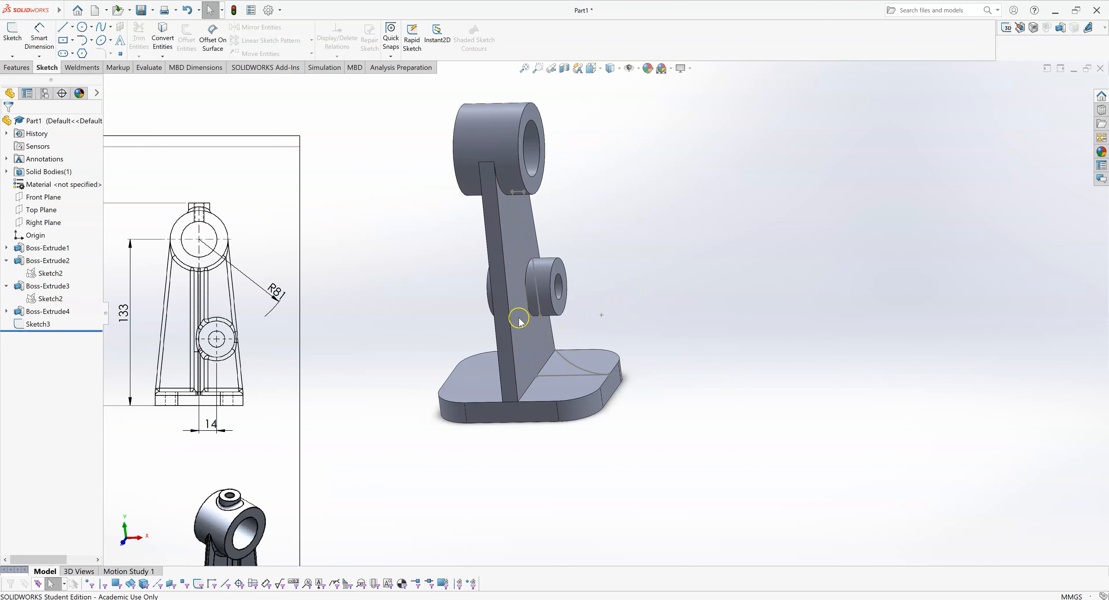
click(40, 328)
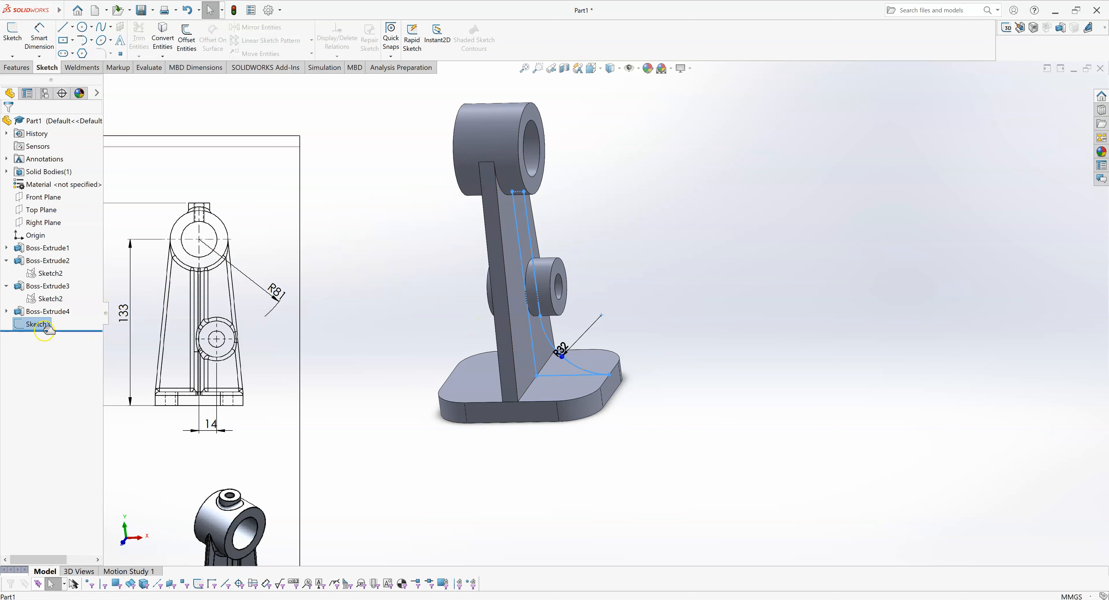
click(16, 67)
click(11, 40)
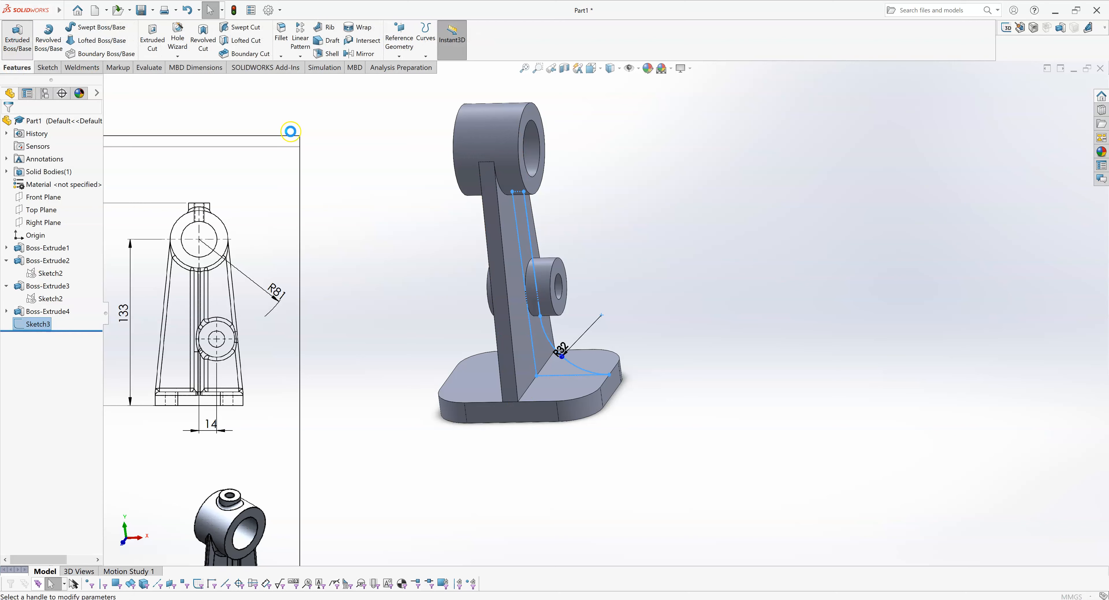
middle_drag(685, 222, 587, 225)
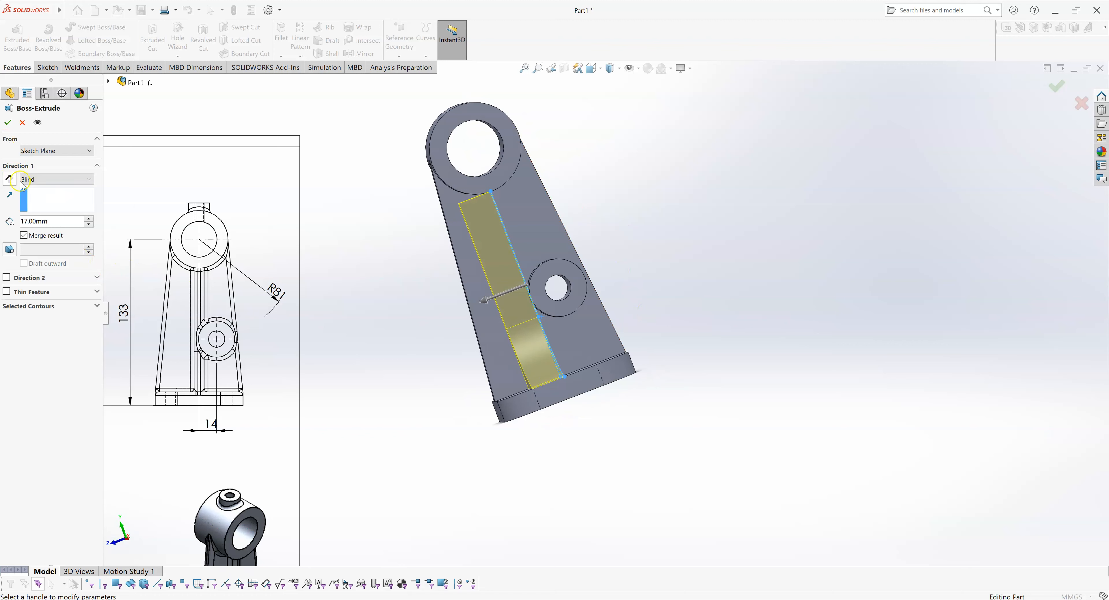
click(38, 179)
click(39, 179)
click(38, 179)
click(48, 241)
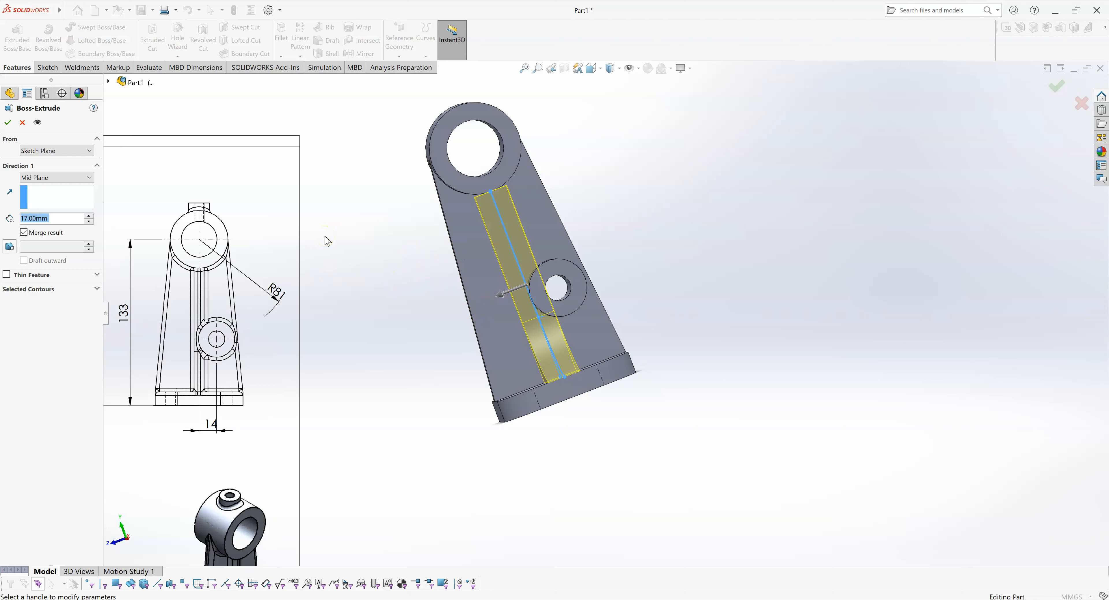
text(8)
key(Return)
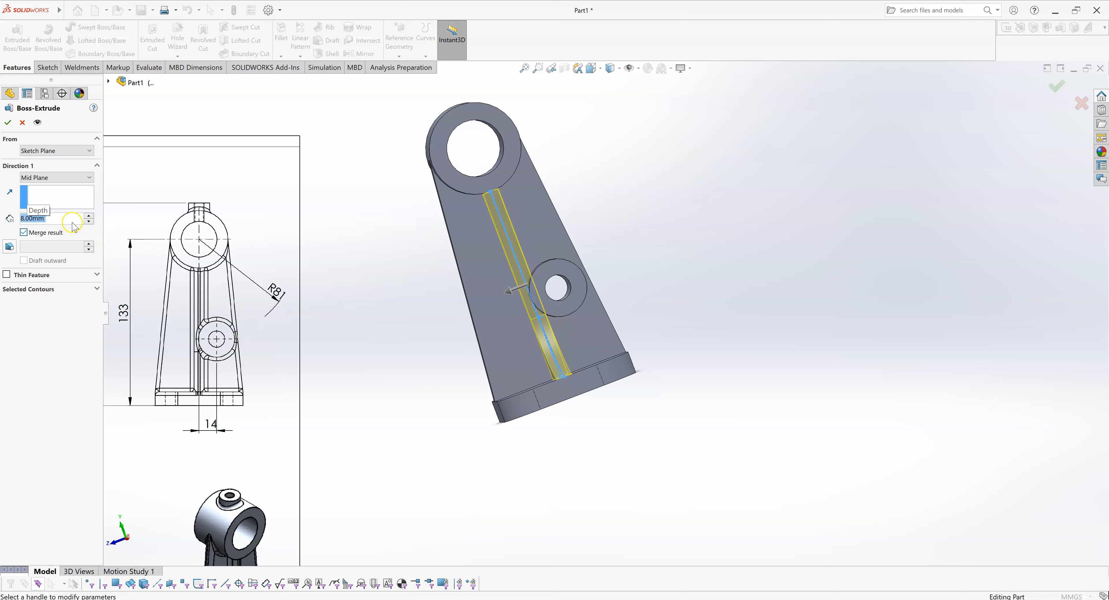
Set the rib extrusion's depth to 20 mm and examine how the preview's upper end meets the round upper boss
text(20)
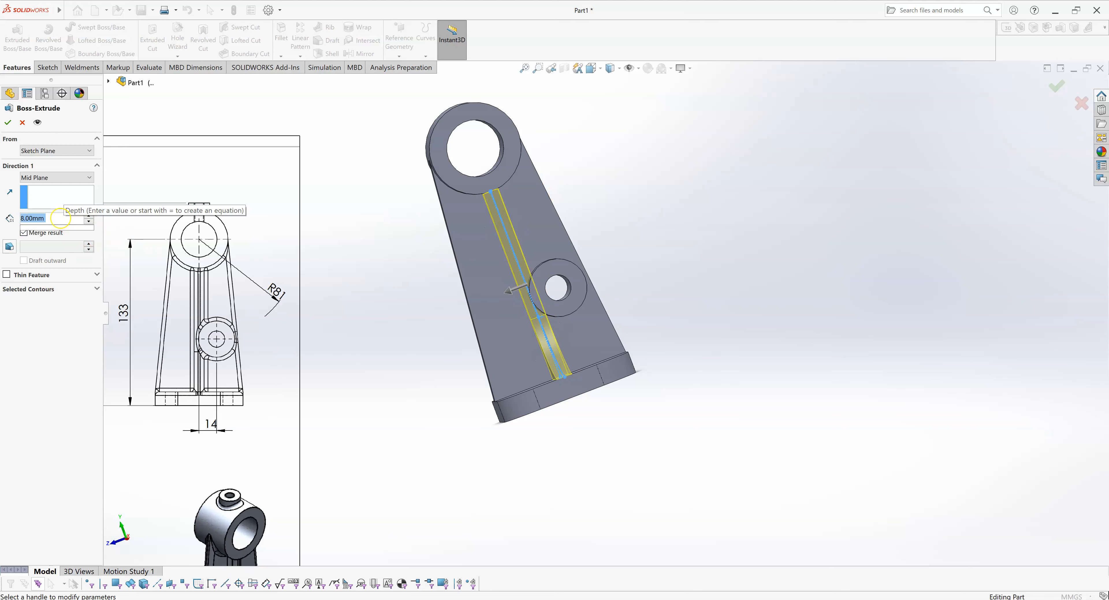
key(Return)
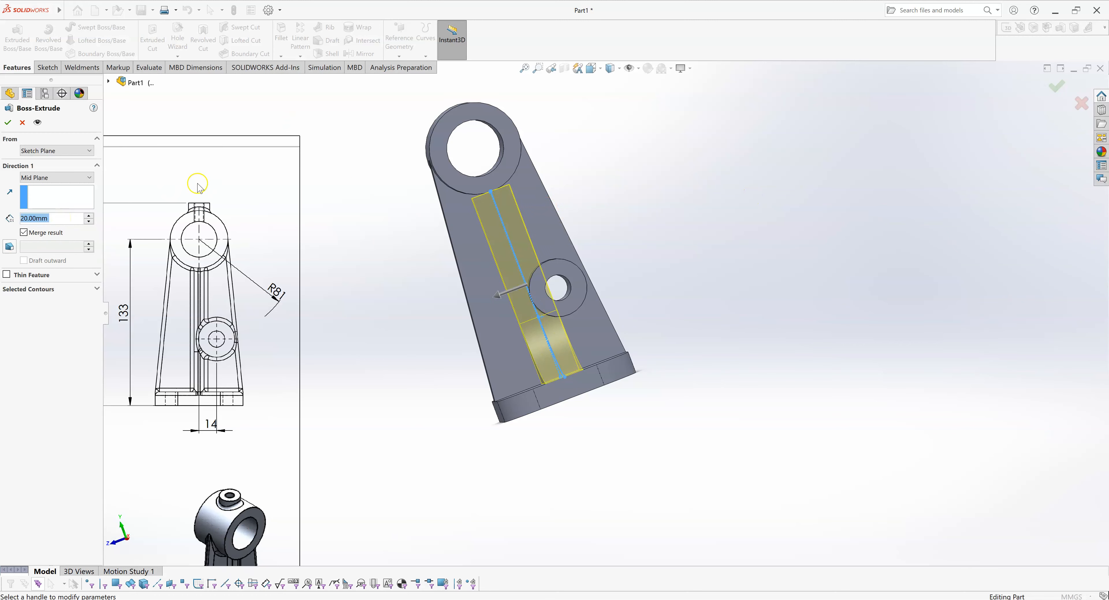
scroll(558, 206, down, 8)
scroll(547, 245, down, 2)
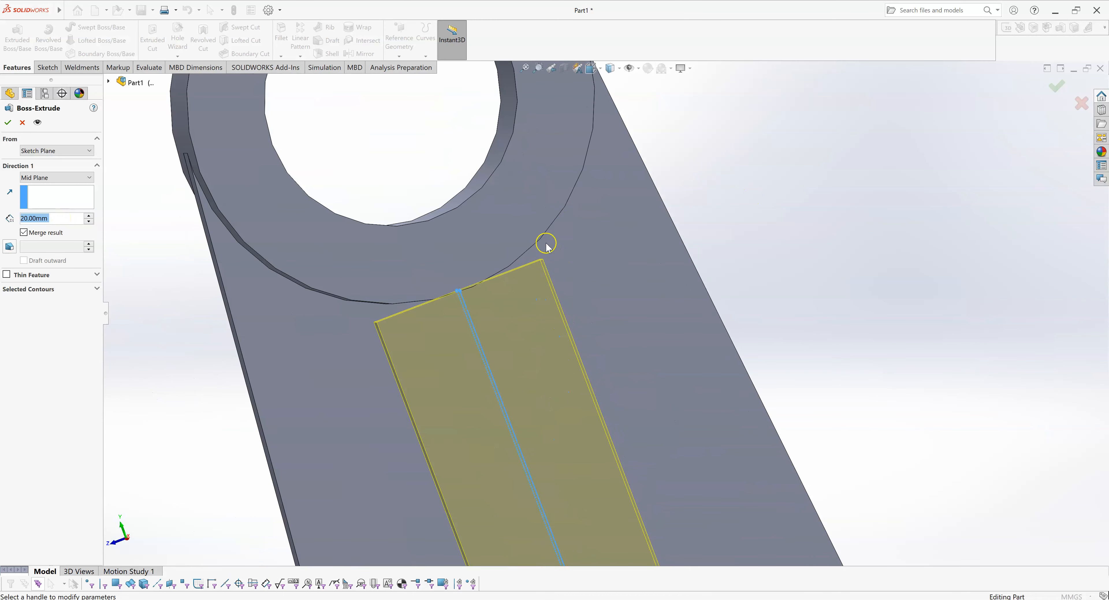
scroll(504, 288, up, 2)
middle_drag(465, 287, 582, 248)
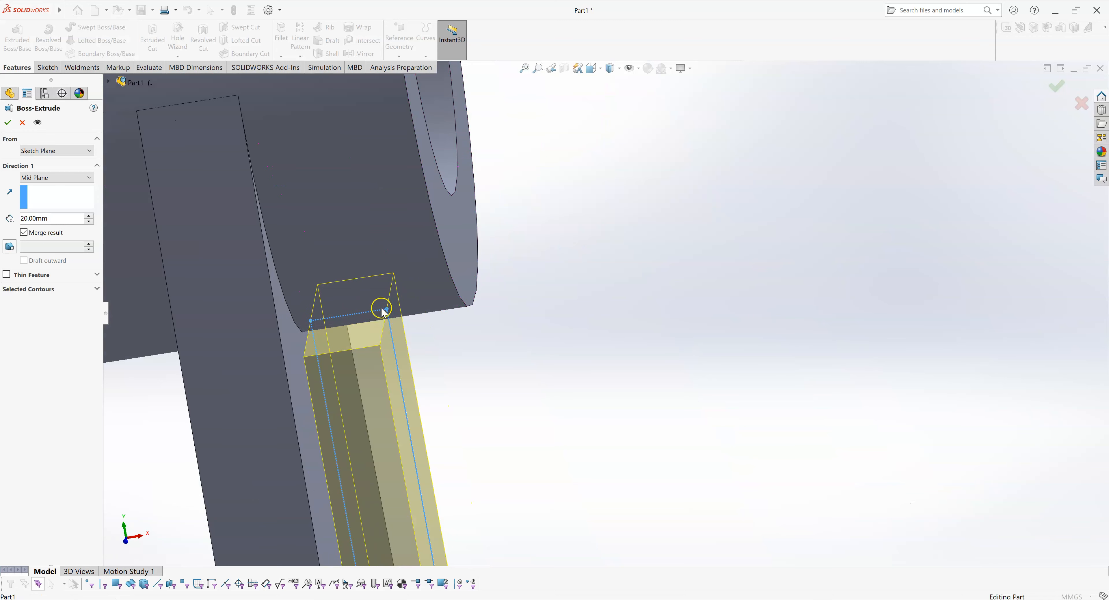
middle_drag(639, 285, 521, 306)
scroll(452, 298, up, 2)
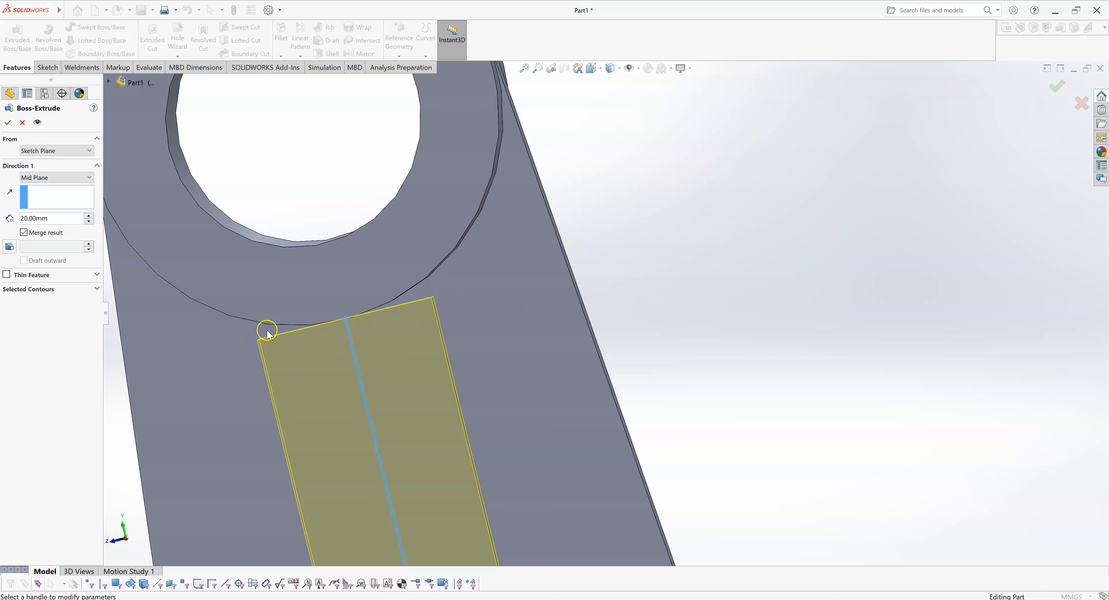
scroll(360, 312, down, 2)
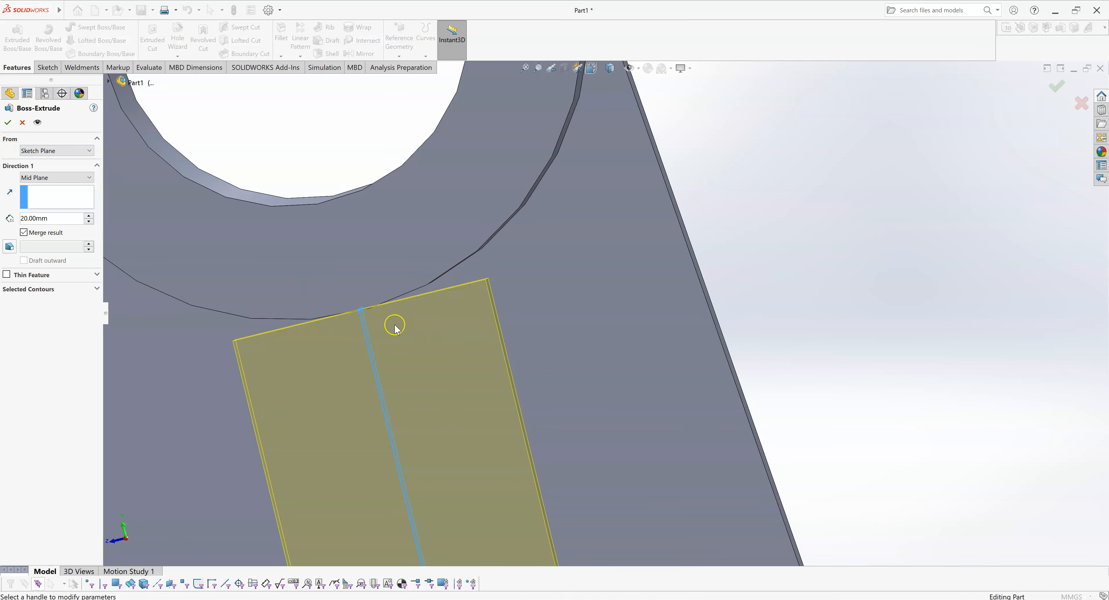
scroll(390, 326, down, 2)
scroll(390, 327, down, 2)
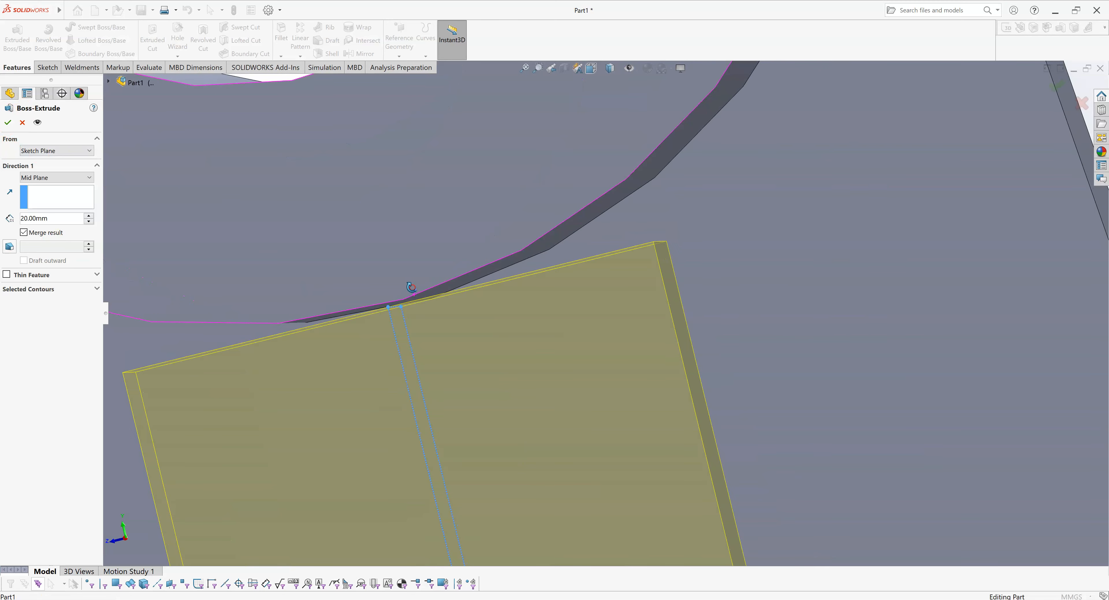
middle_drag(394, 300, 389, 291)
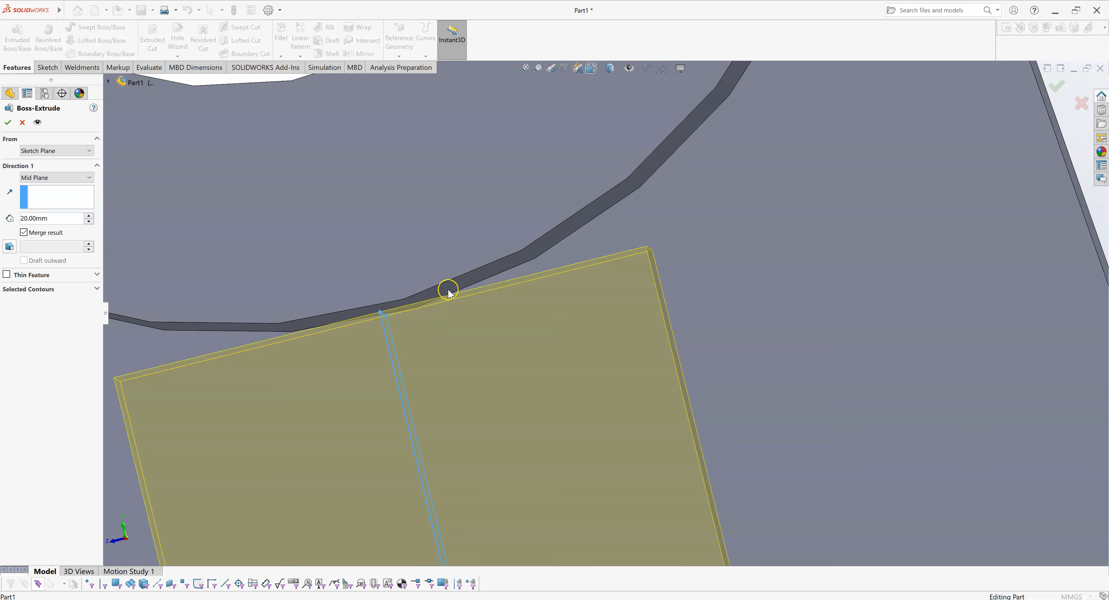
scroll(403, 308, up, 10)
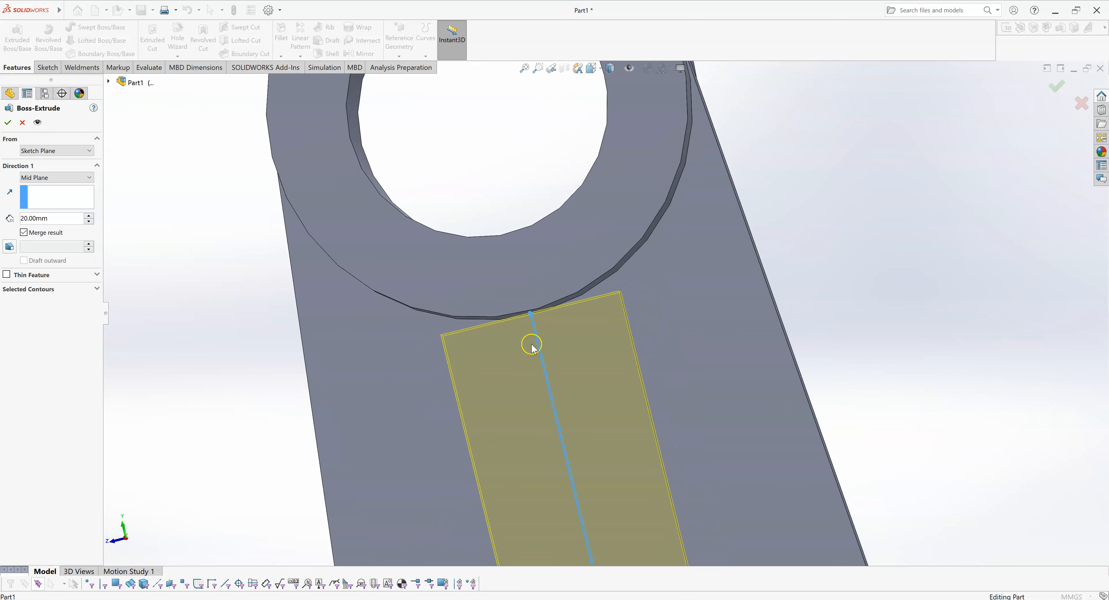
middle_drag(666, 306, 668, 291)
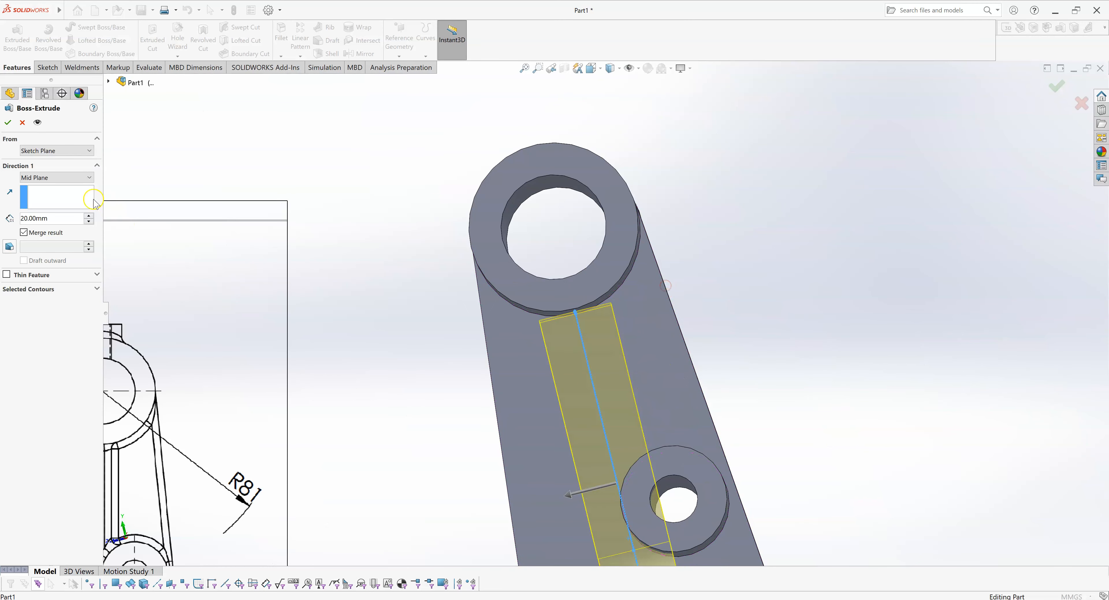
Set the Mid Plane depth to 8 mm, try to create the rib extrusion, and cancel the feature
text(8)
key(Return)
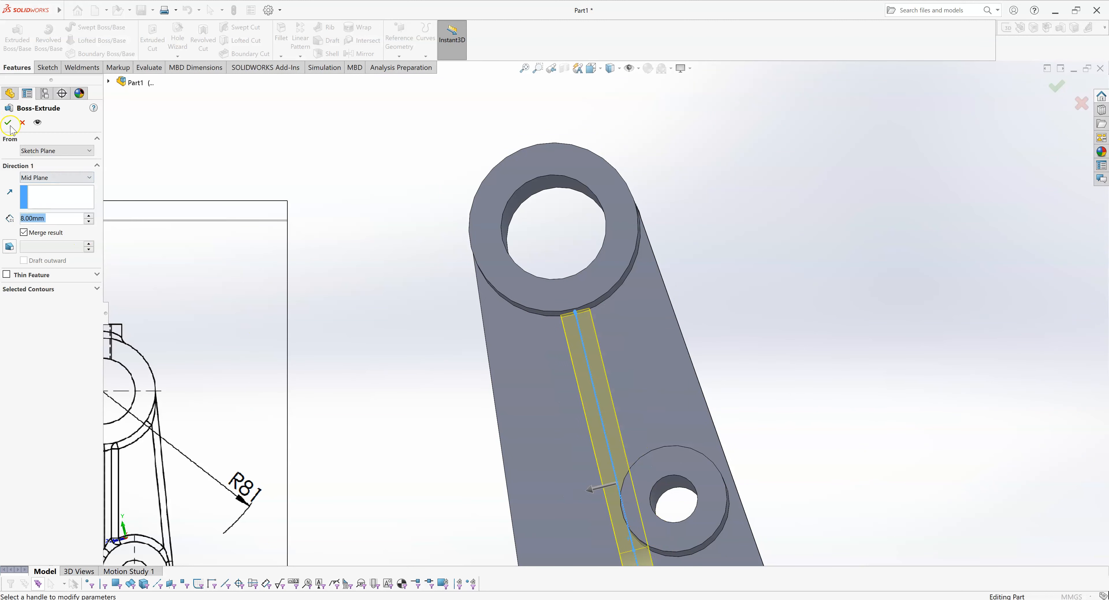
click(8, 122)
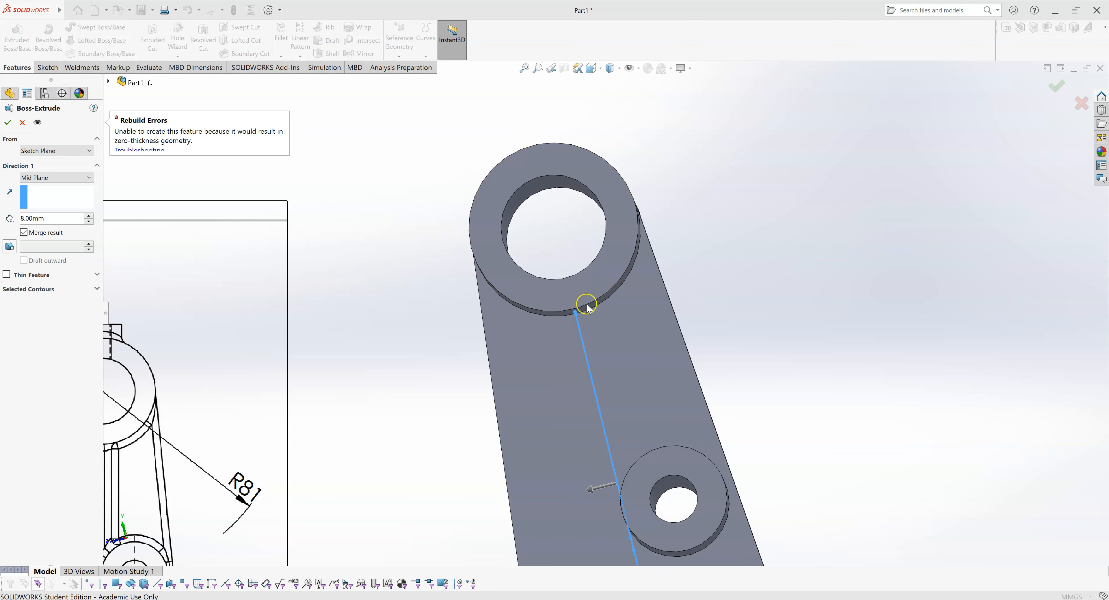
click(23, 122)
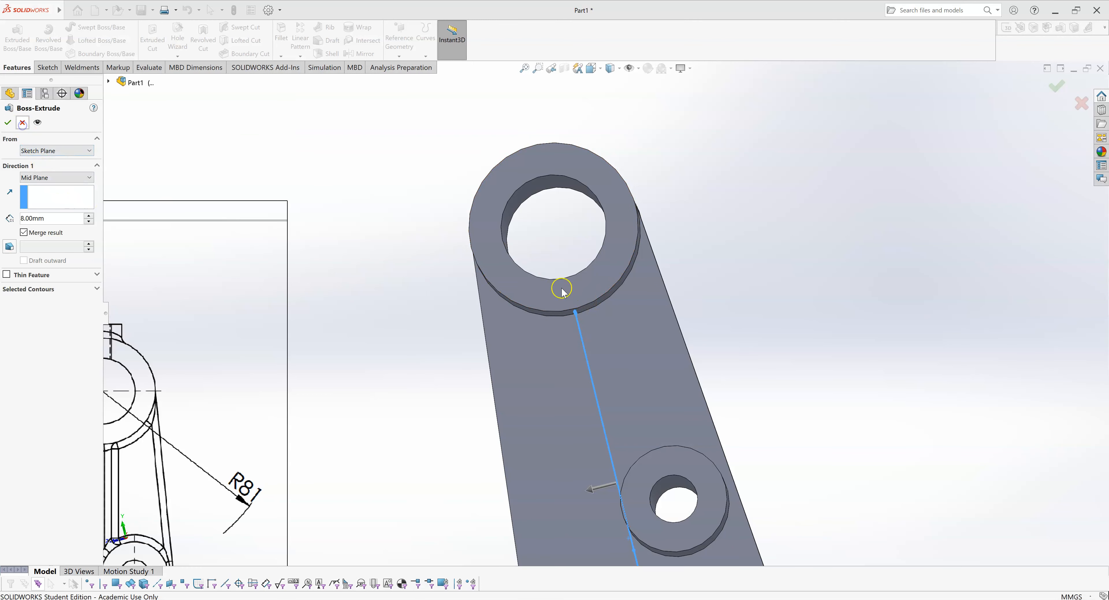
Reopen the rib profile sketch for editing and examine where its top edge meets the round upper boss
middle_drag(711, 314, 786, 312)
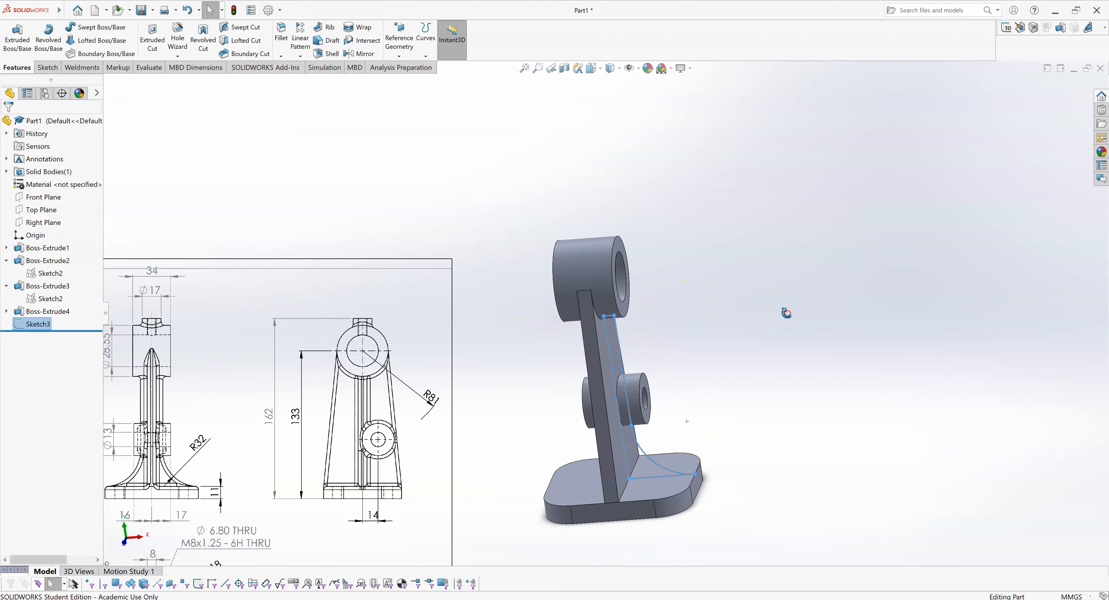
scroll(611, 323, down, 2)
scroll(613, 321, down, 3)
middle_drag(689, 291, 653, 264)
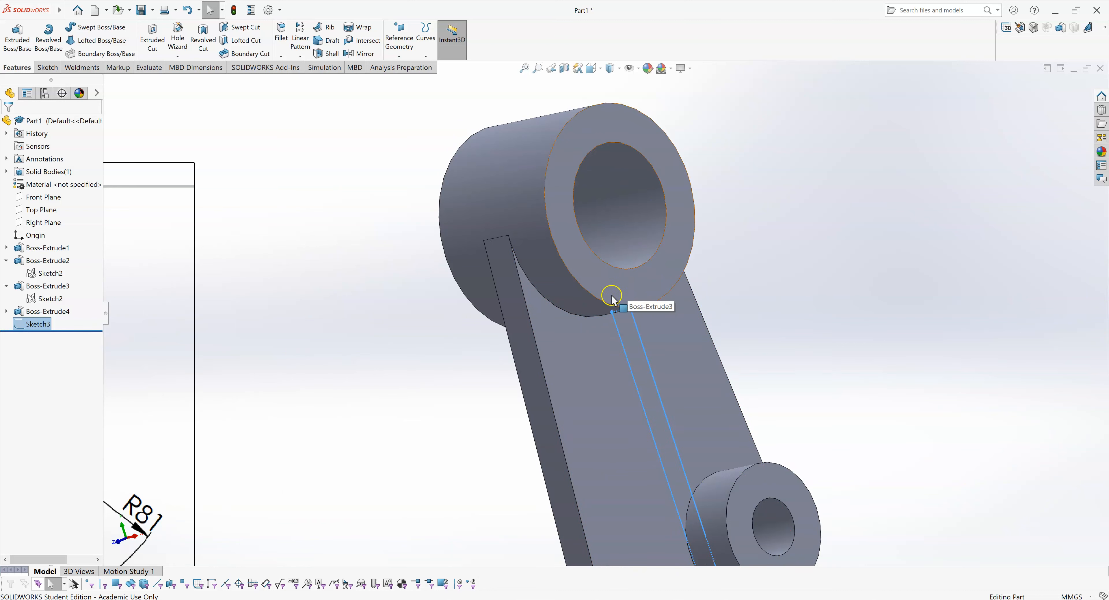
scroll(613, 296, up, 1)
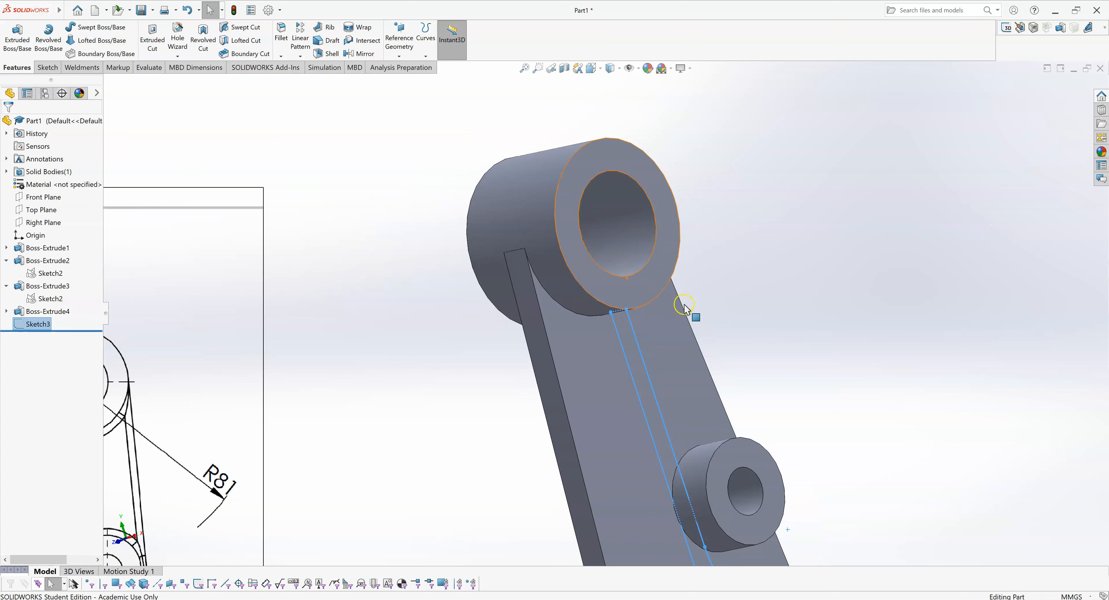
scroll(686, 308, up, 1)
middle_drag(770, 290, 699, 292)
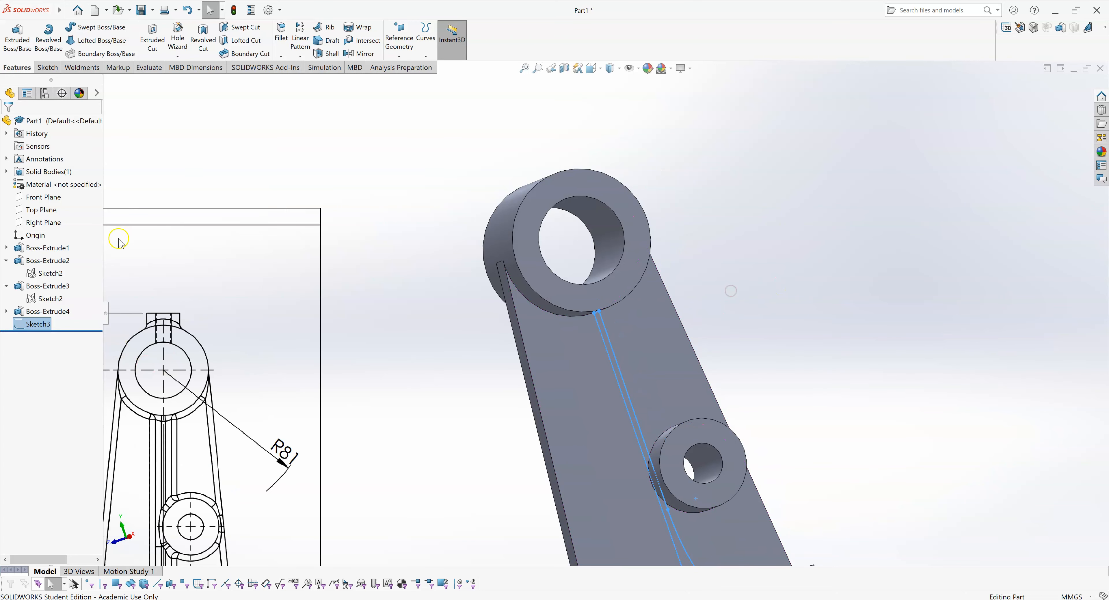
right_click(43, 324)
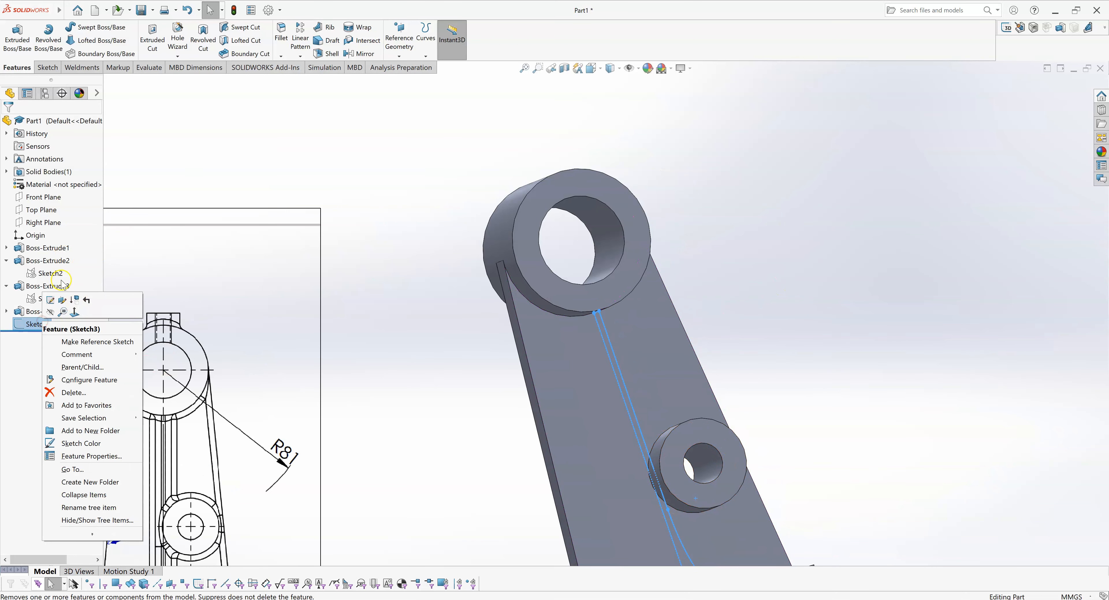
click(50, 301)
middle_drag(456, 276, 529, 273)
scroll(549, 317, down, 5)
middle_drag(650, 319, 664, 312)
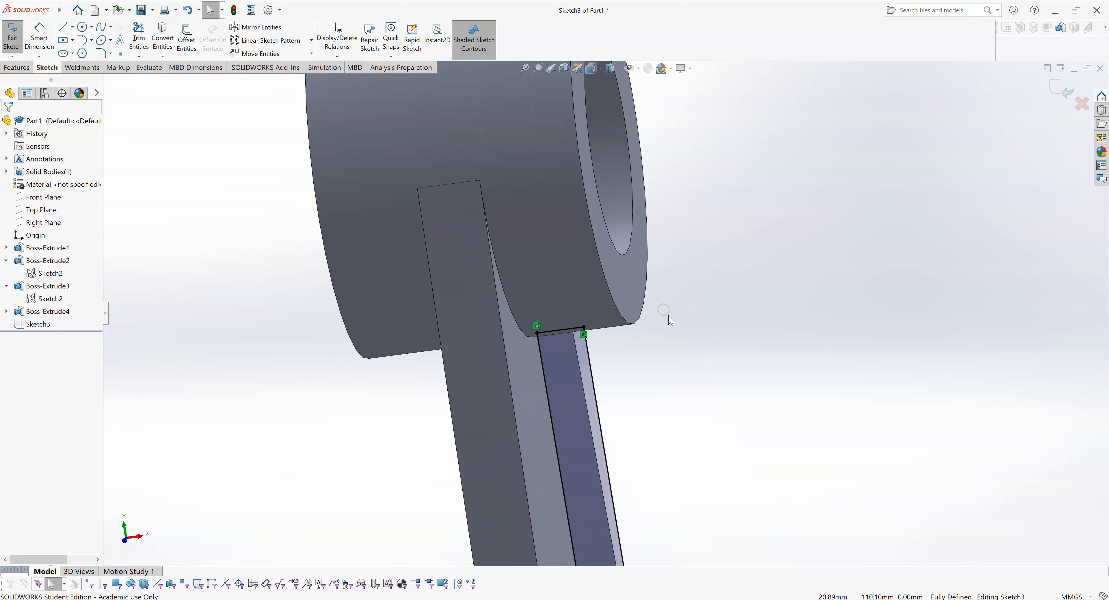
View the rib profile sketch normal to its plane and set the display style to Hidden Lines Visible
key(space)
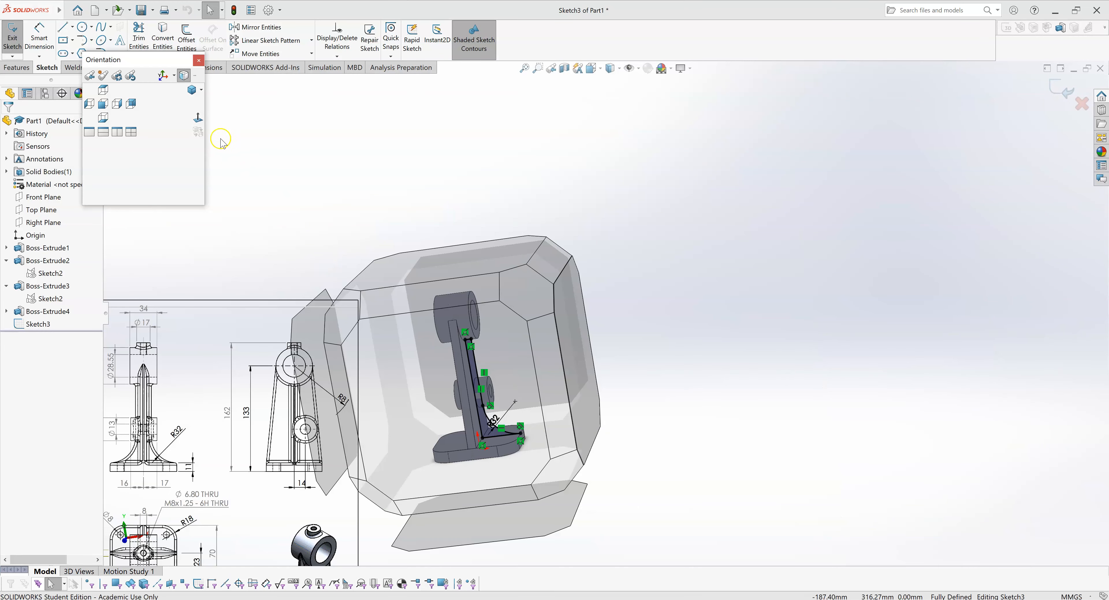
click(199, 120)
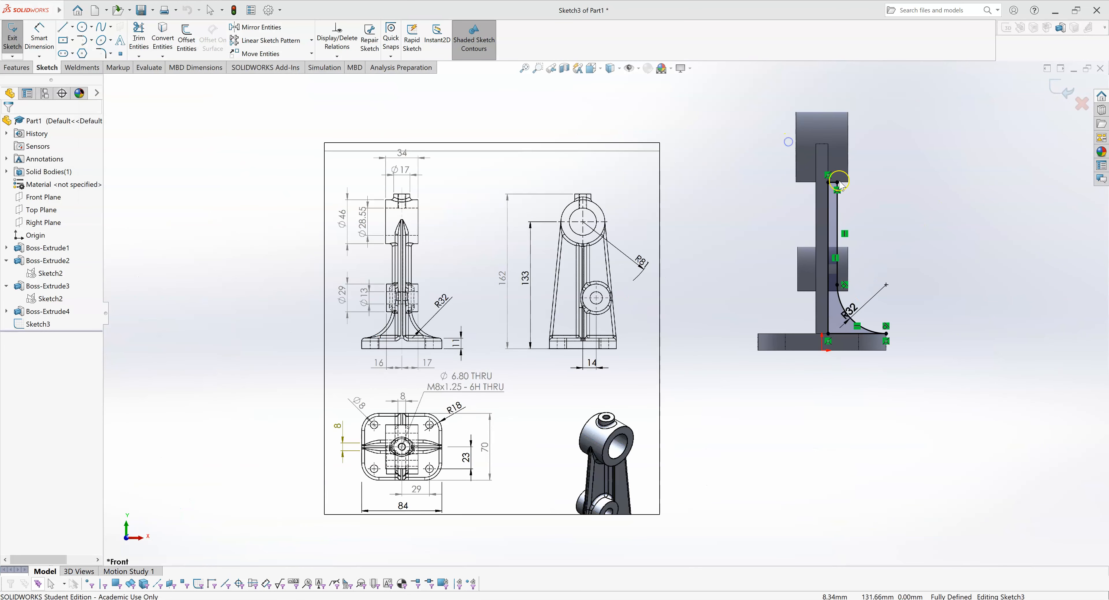
scroll(802, 208, down, 4)
scroll(802, 209, down, 3)
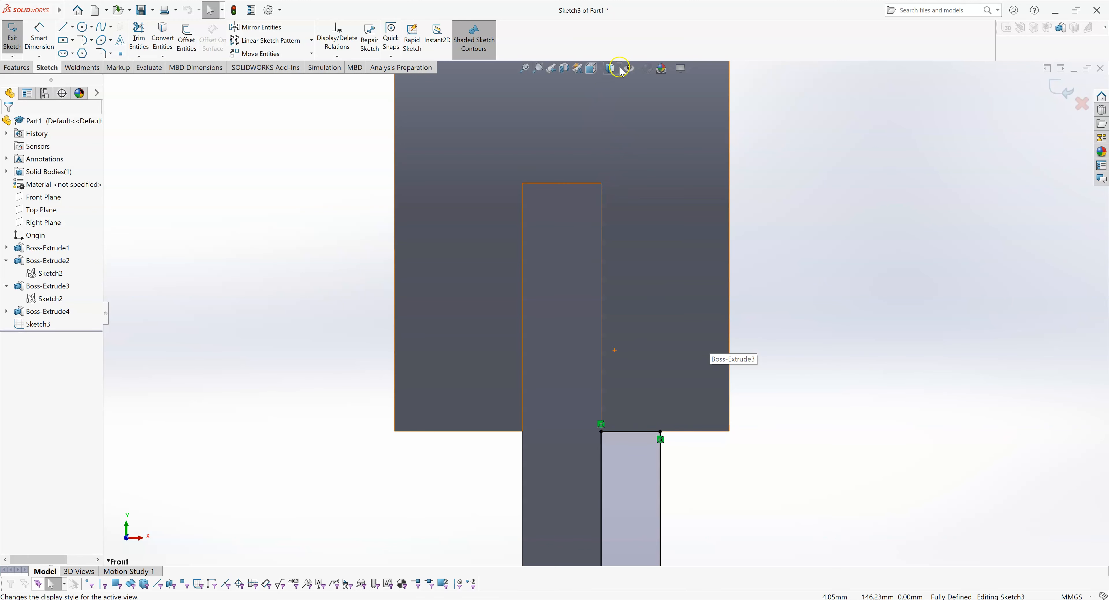
mouse_move(620, 71)
click(611, 123)
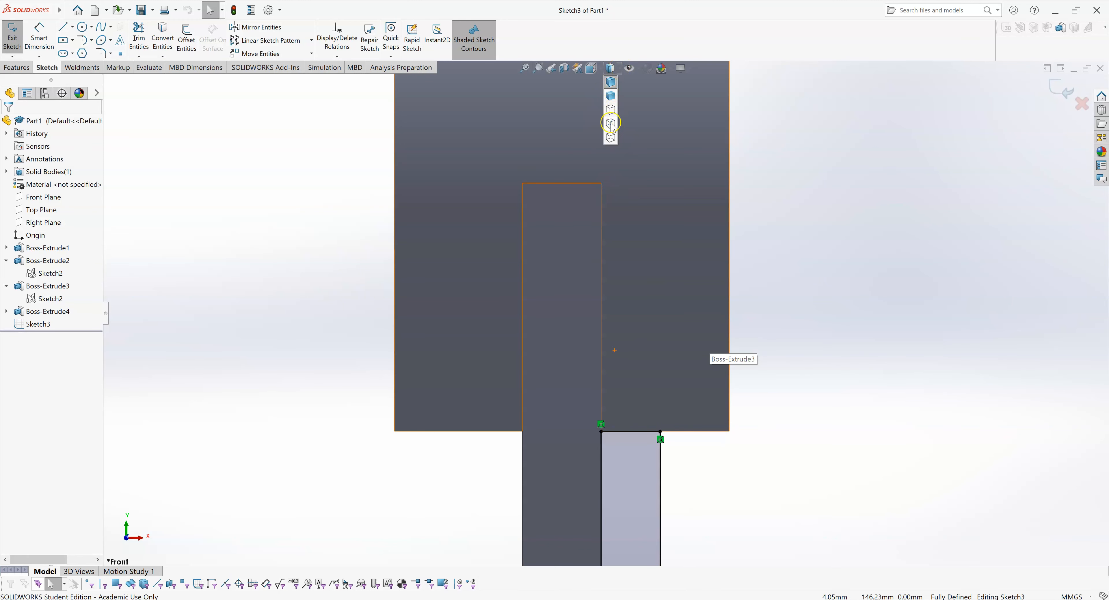
click(611, 123)
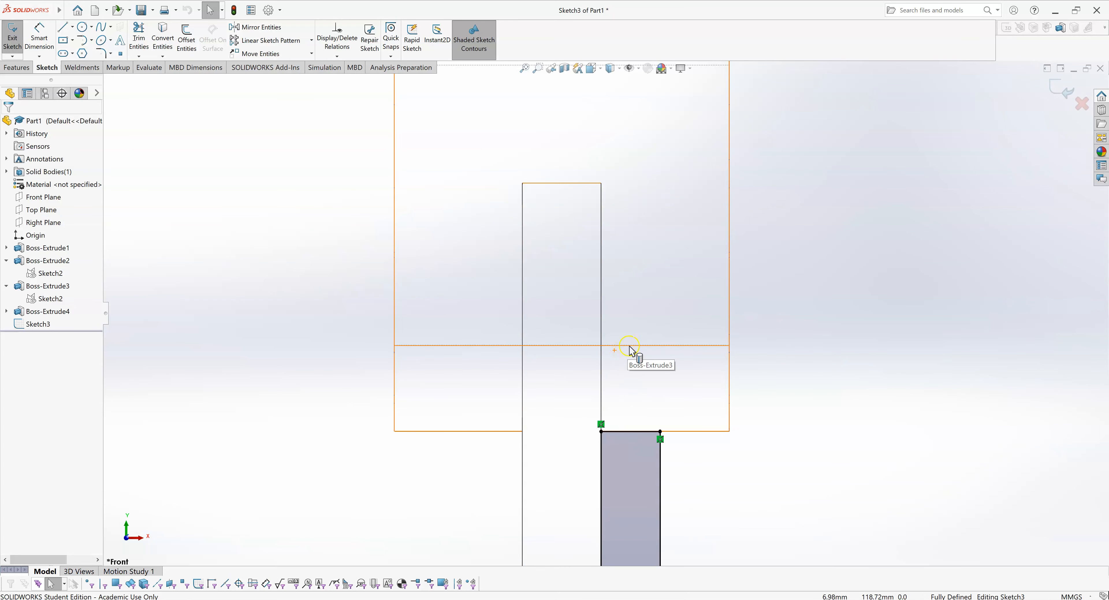
Delete the relation on the rib profile's outer top corner and raise that corner onto the hidden lower edge of the upper boss's bore
mouse_move(700, 346)
middle_down()
mouse_move(671, 332)
mouse_move(672, 374)
middle_up()
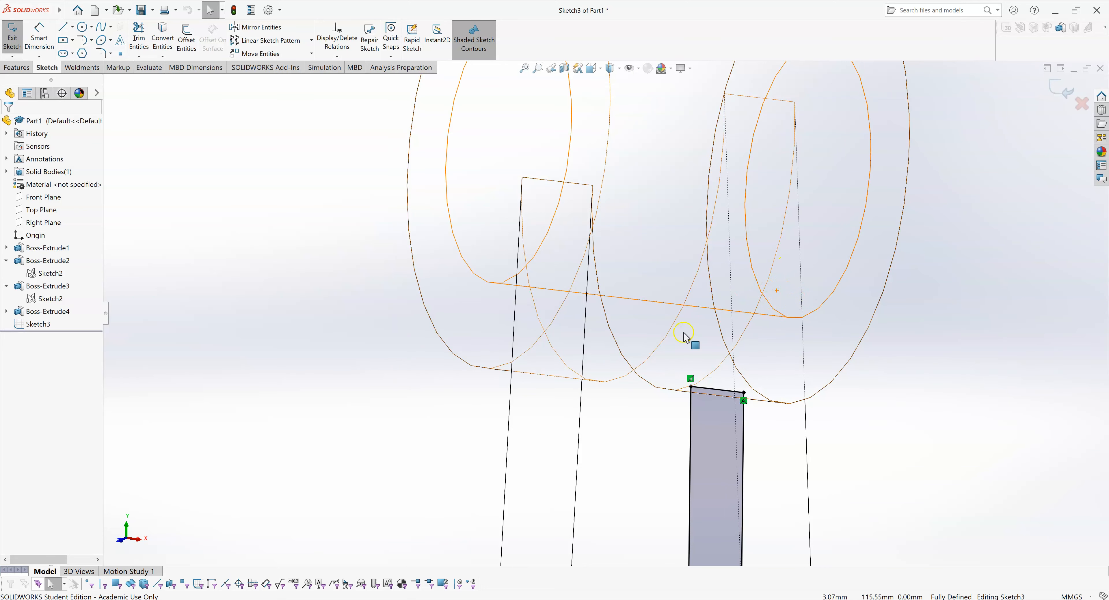
key(space)
click(197, 118)
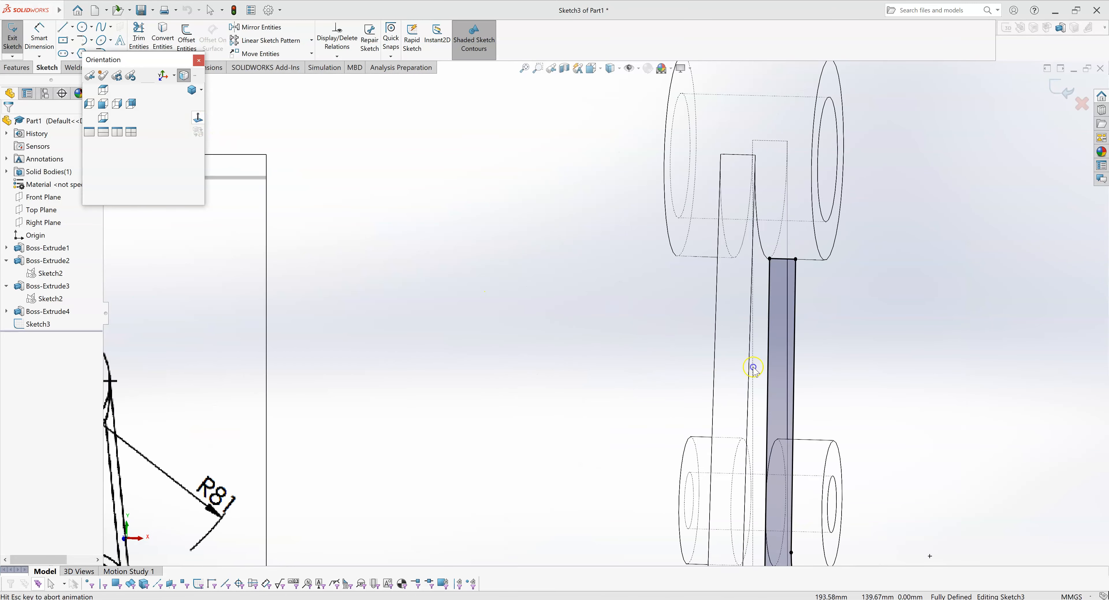
scroll(890, 192, down, 6)
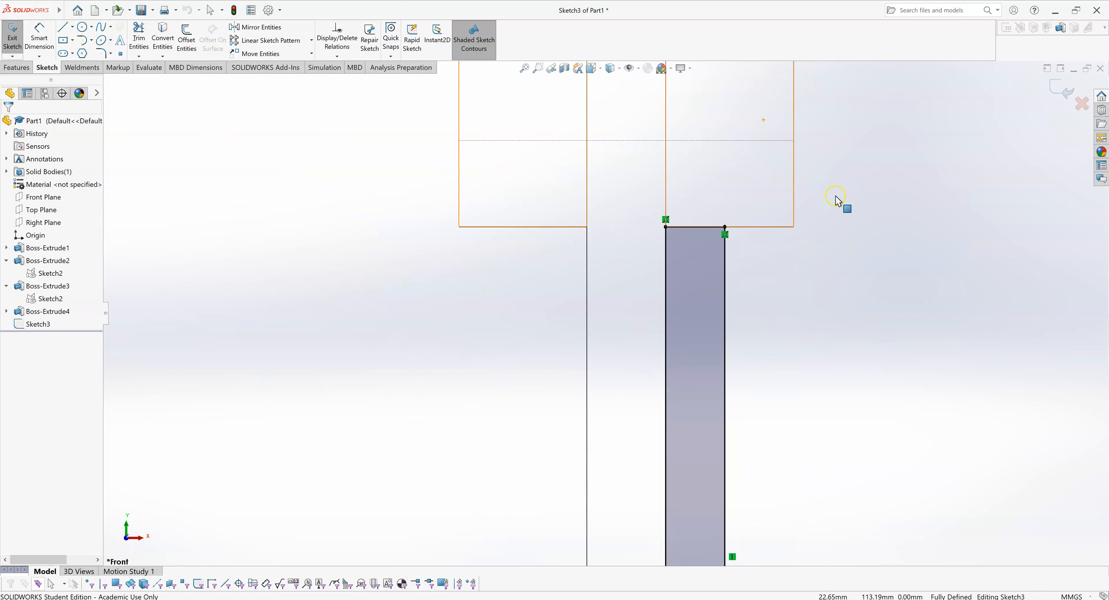
scroll(718, 231, down, 2)
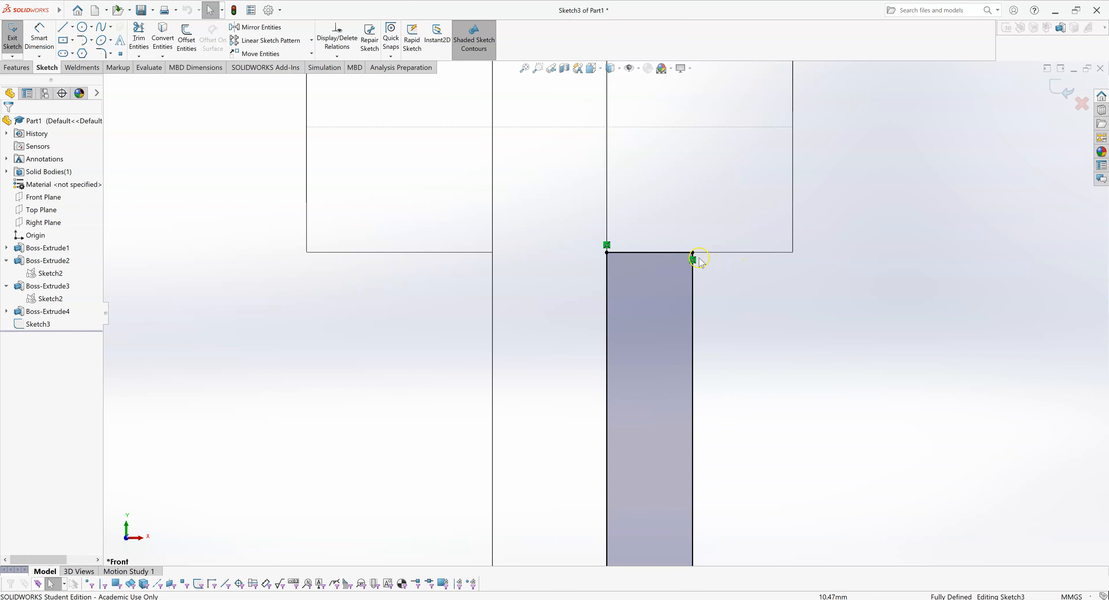
key(Delete)
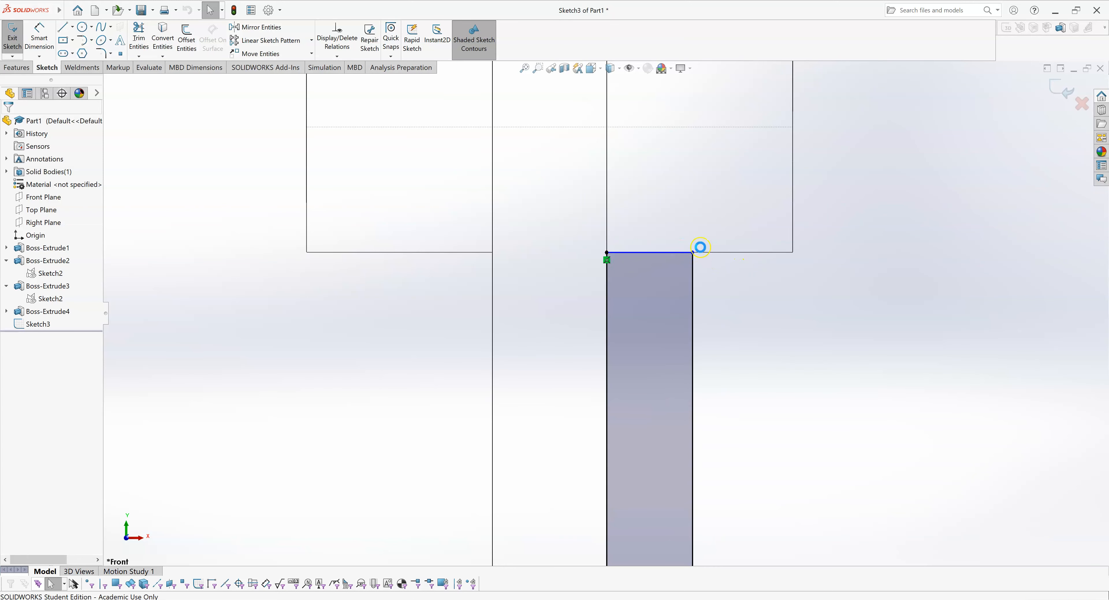
click(650, 253)
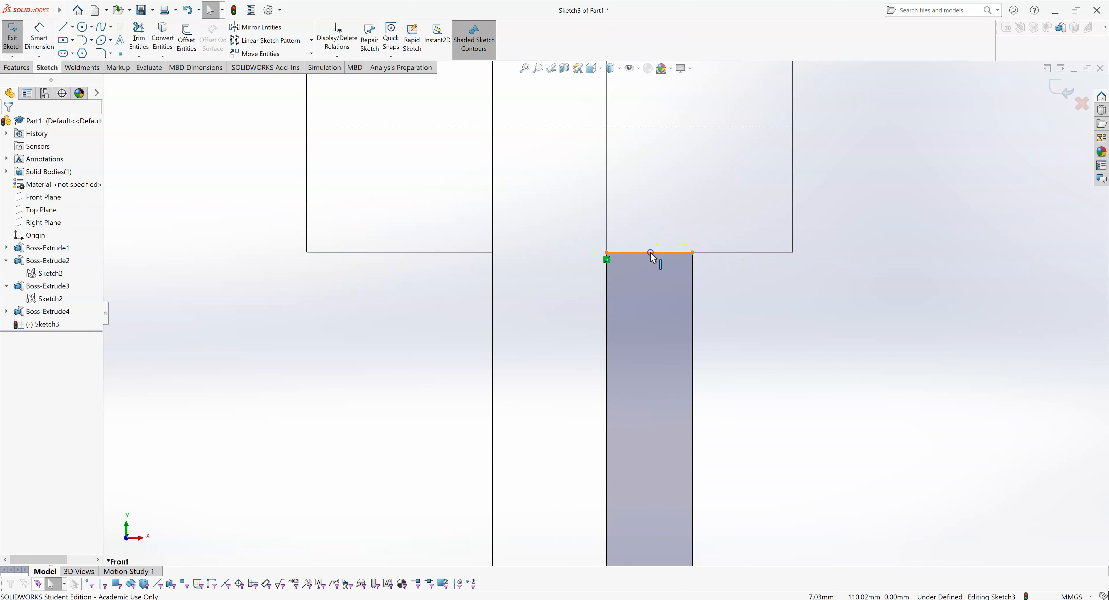
drag(655, 231, 657, 197)
click(693, 158)
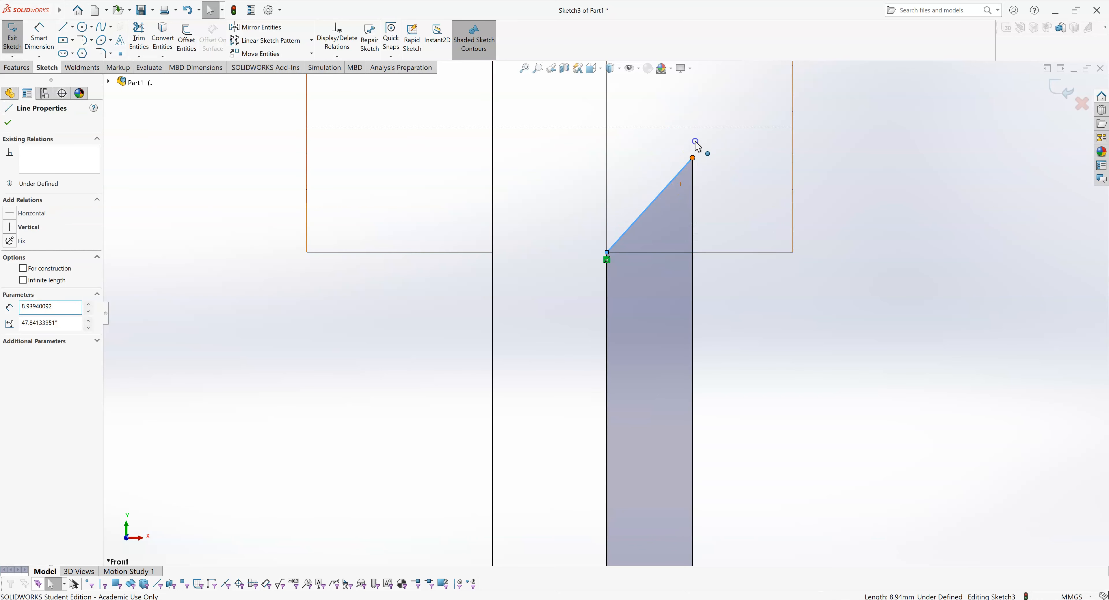
mouse_move(697, 137)
mouse_down()
mouse_move(690, 117)
mouse_move(693, 129)
mouse_up()
Delete the relation on the profile's inner top corner, raise that corner onto the bore's hidden lower edge, and exit the sketch
click(608, 260)
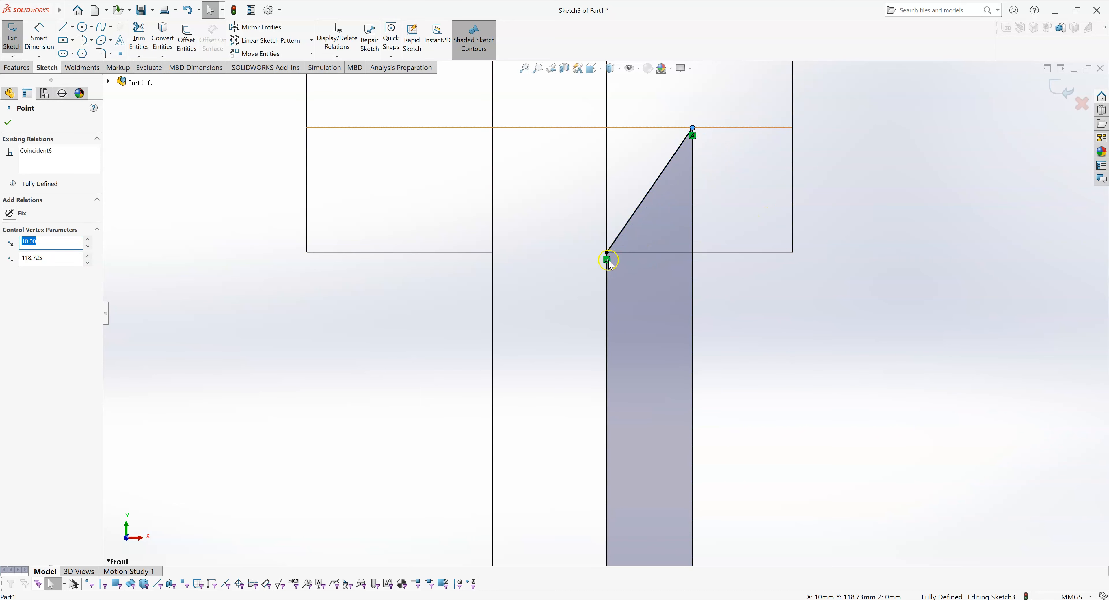
click(627, 268)
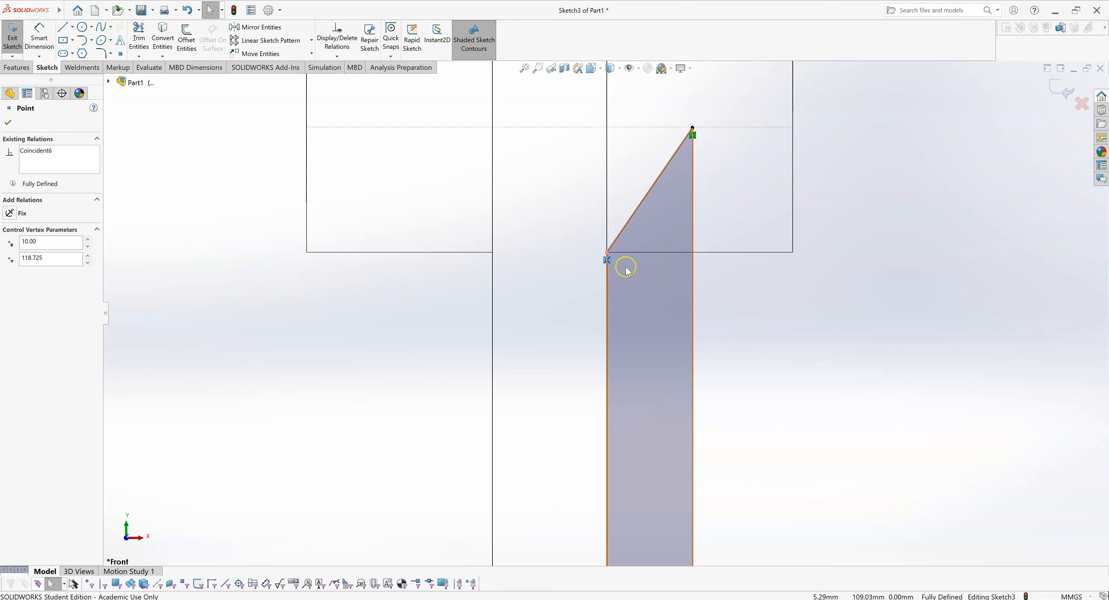
click(608, 253)
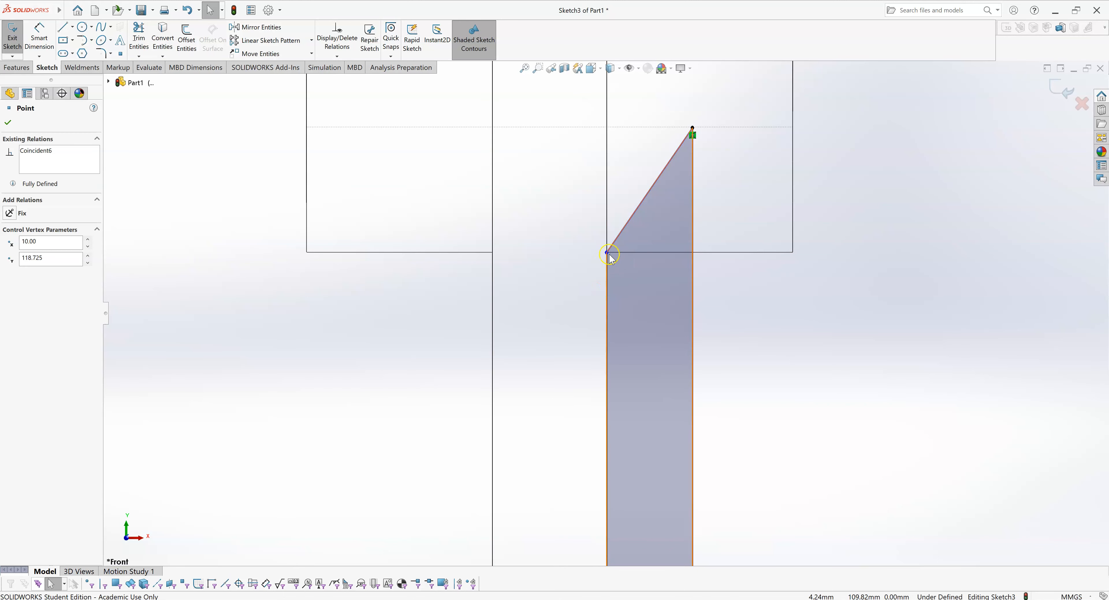
drag(608, 253, 608, 127)
click(913, 208)
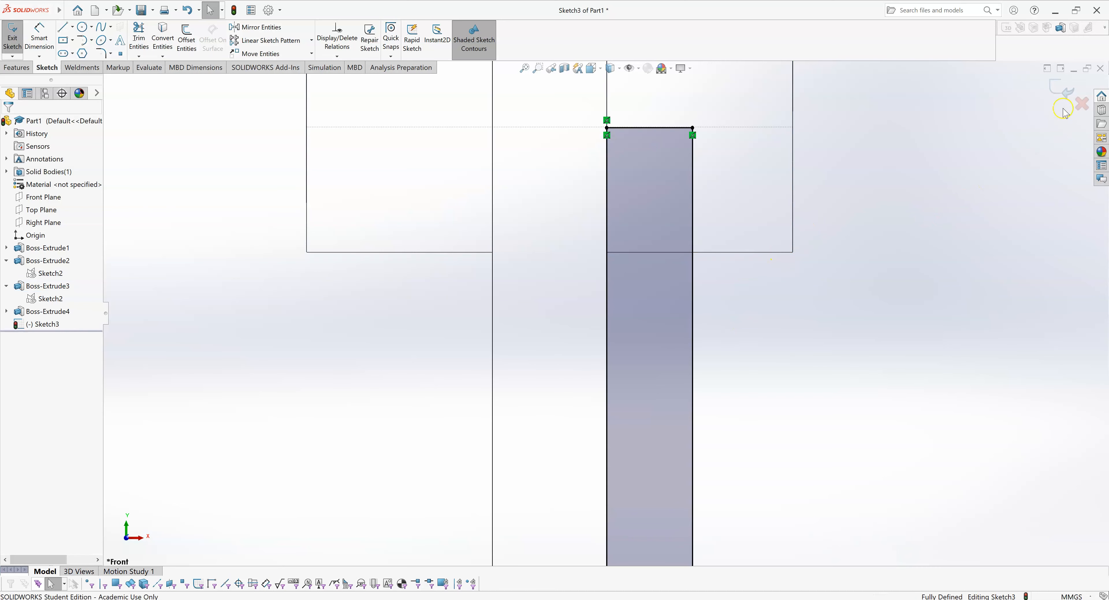
click(1062, 90)
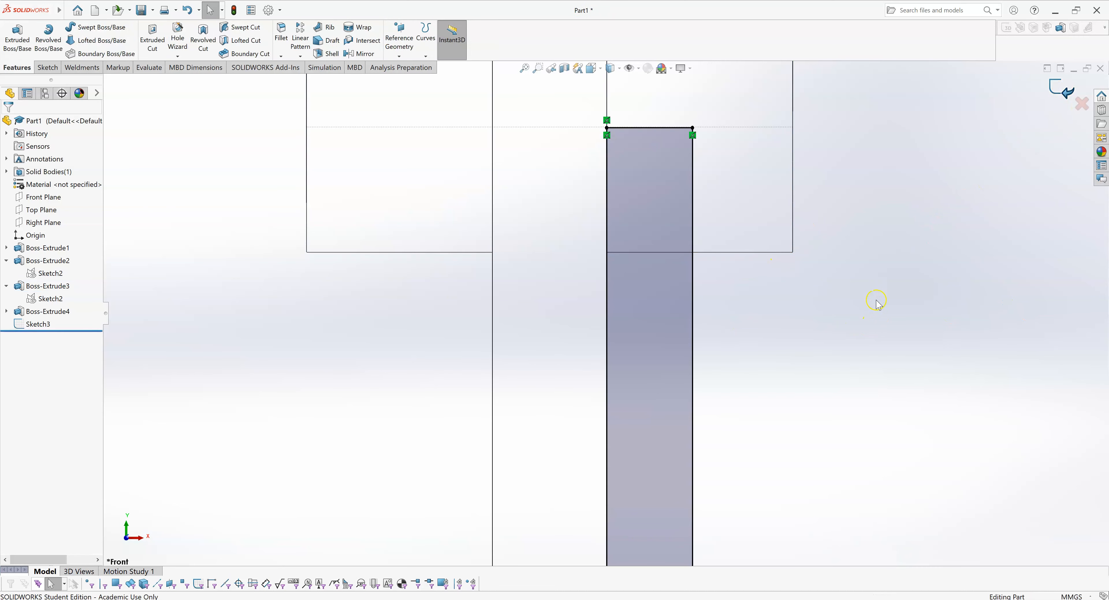
Exit the rib sketch and display the model shaded with edges
scroll(857, 293, up, 4)
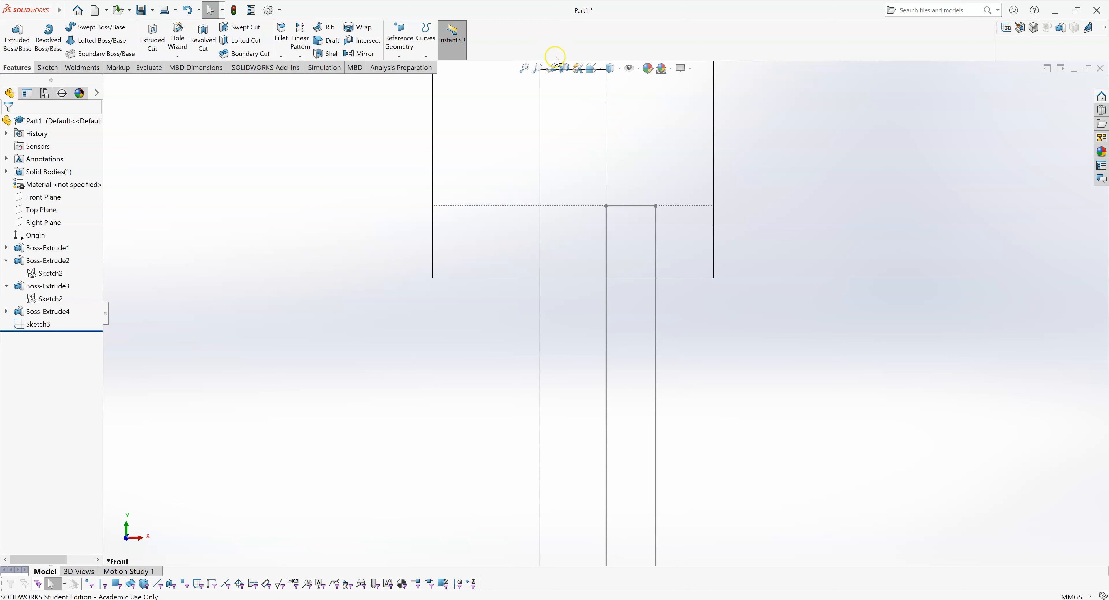
click(611, 69)
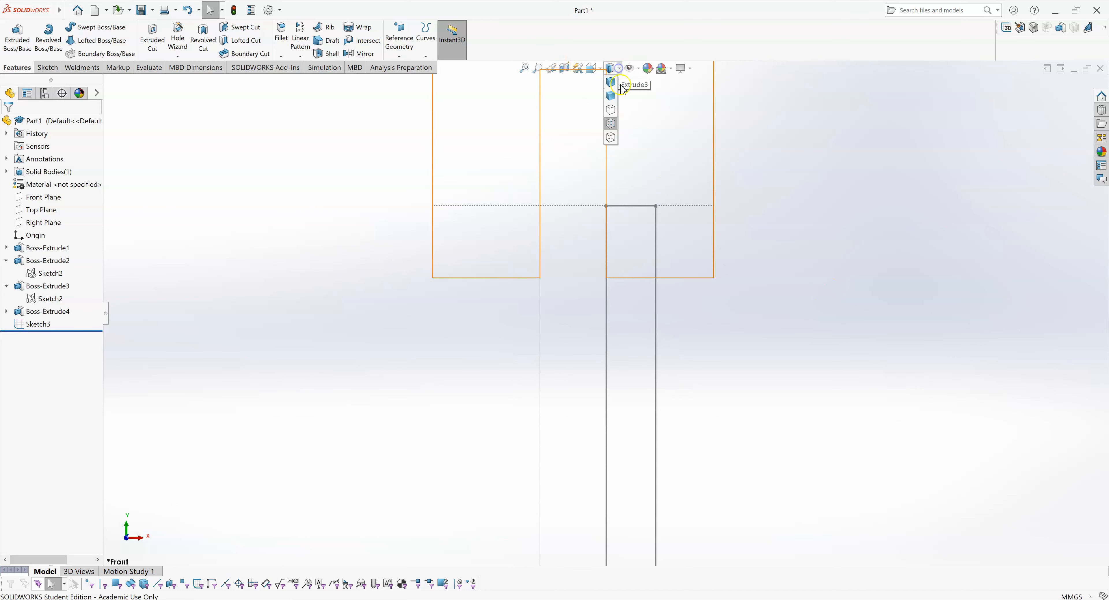
click(611, 82)
Extrude the rib sketch as a boss with a Mid Plane end condition and a depth of 8 mm, merging the result
middle_drag(882, 200, 825, 173)
middle_drag(870, 237, 869, 208)
scroll(859, 240, up, 3)
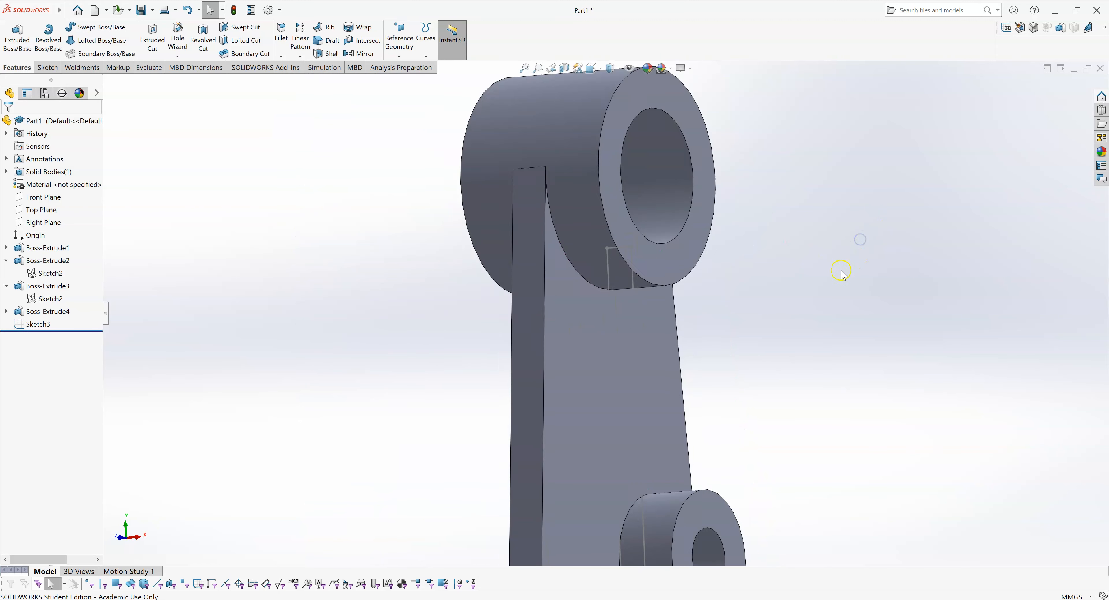
scroll(840, 271, up, 1)
middle_drag(830, 282, 846, 324)
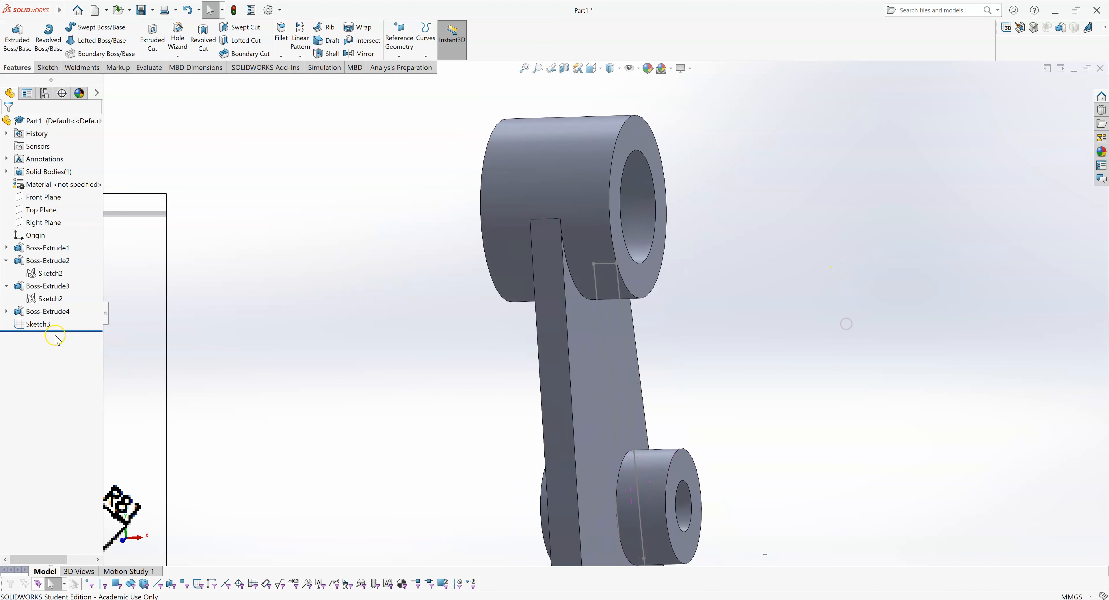
click(40, 324)
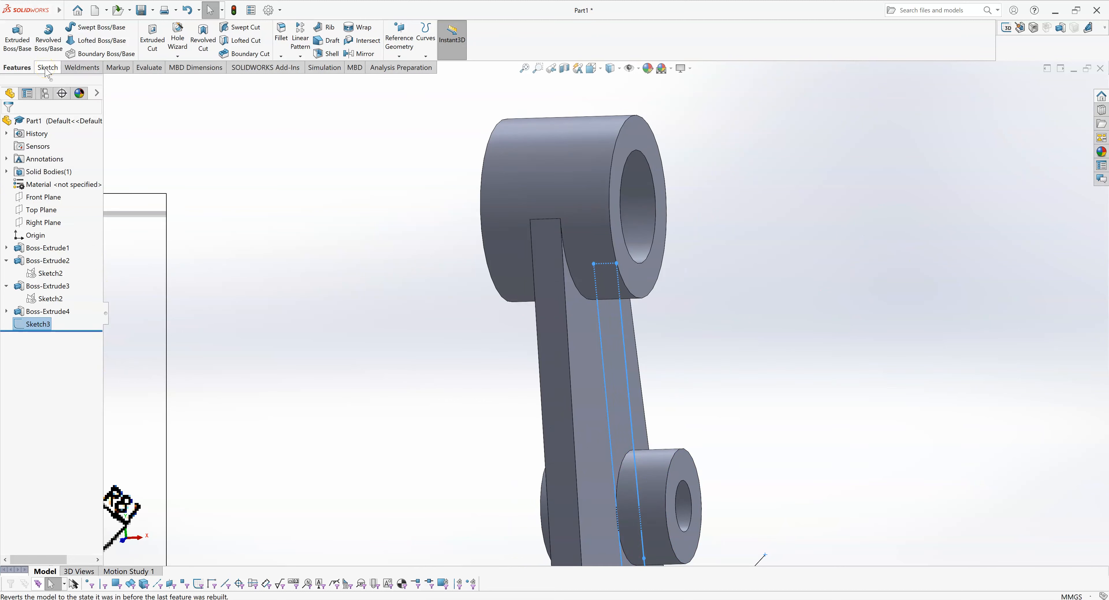
click(17, 37)
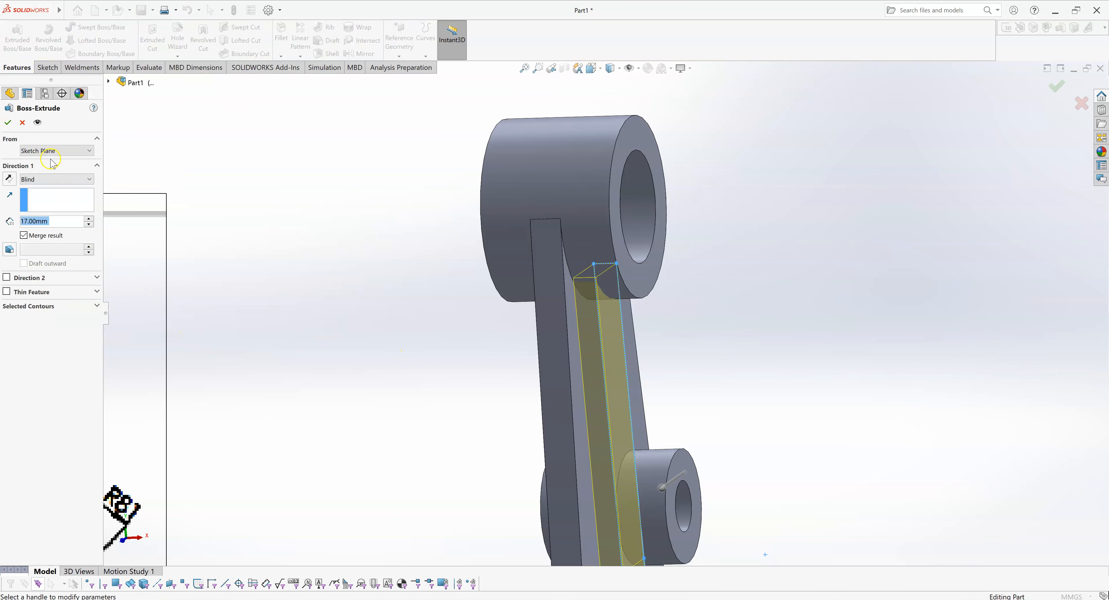
click(52, 178)
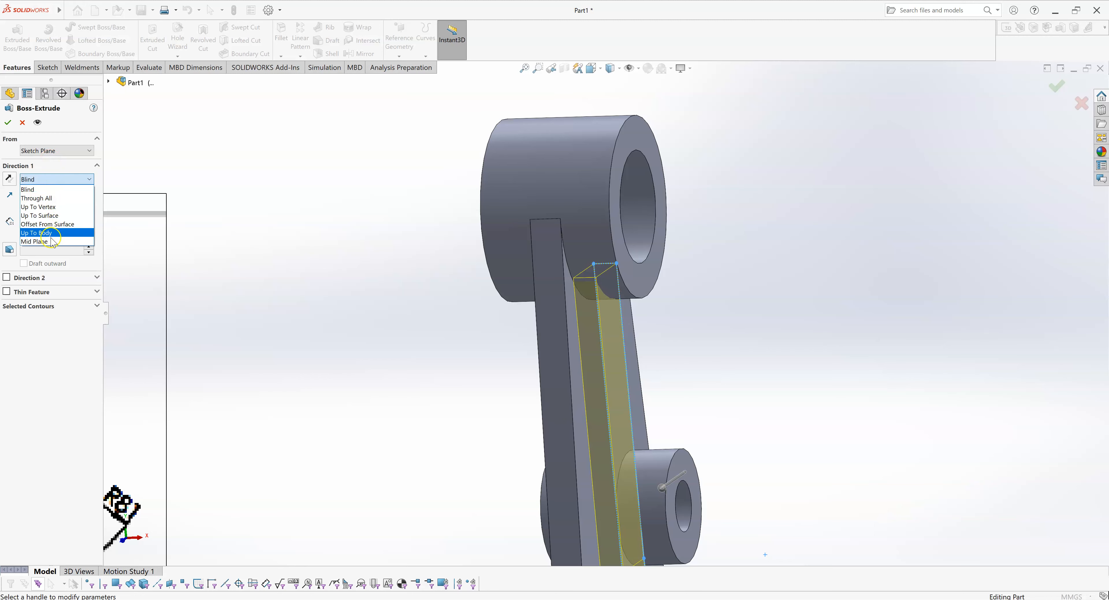
click(51, 244)
text(8)
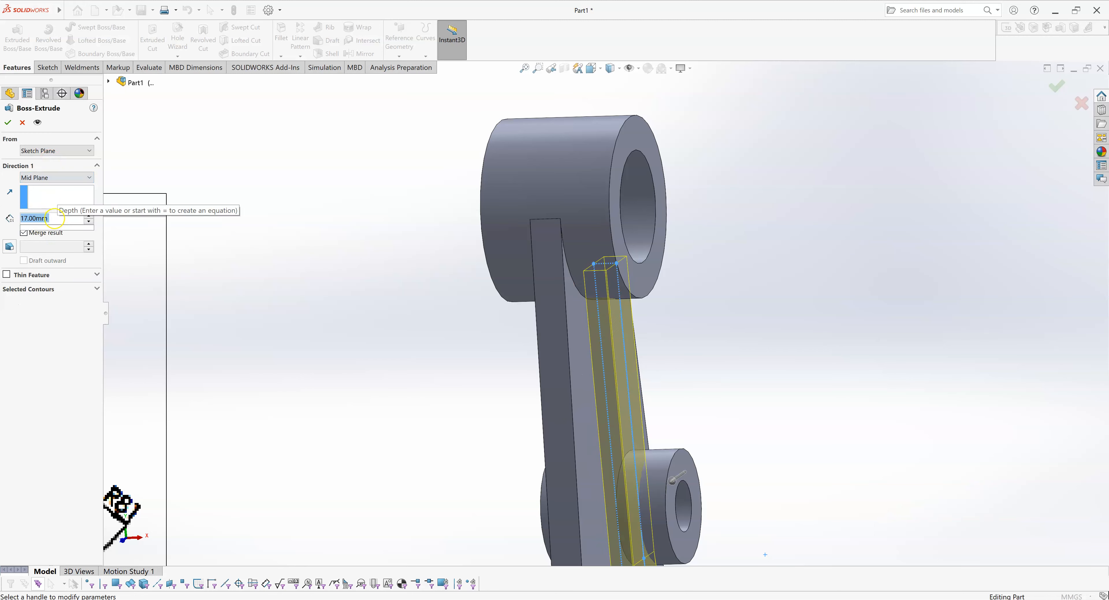
key(Return)
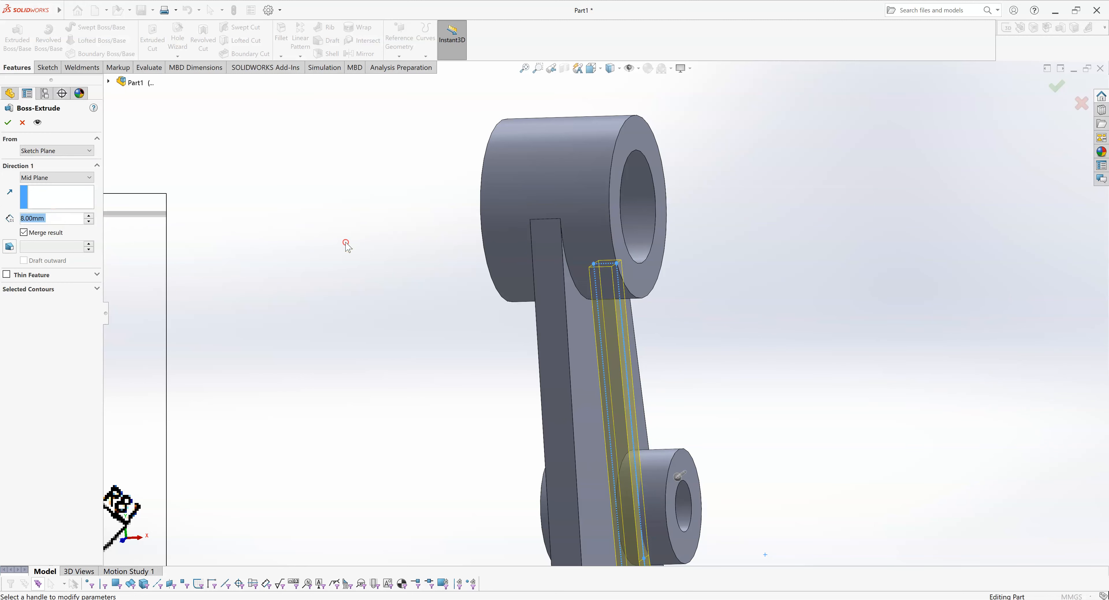
middle_drag(327, 238, 249, 244)
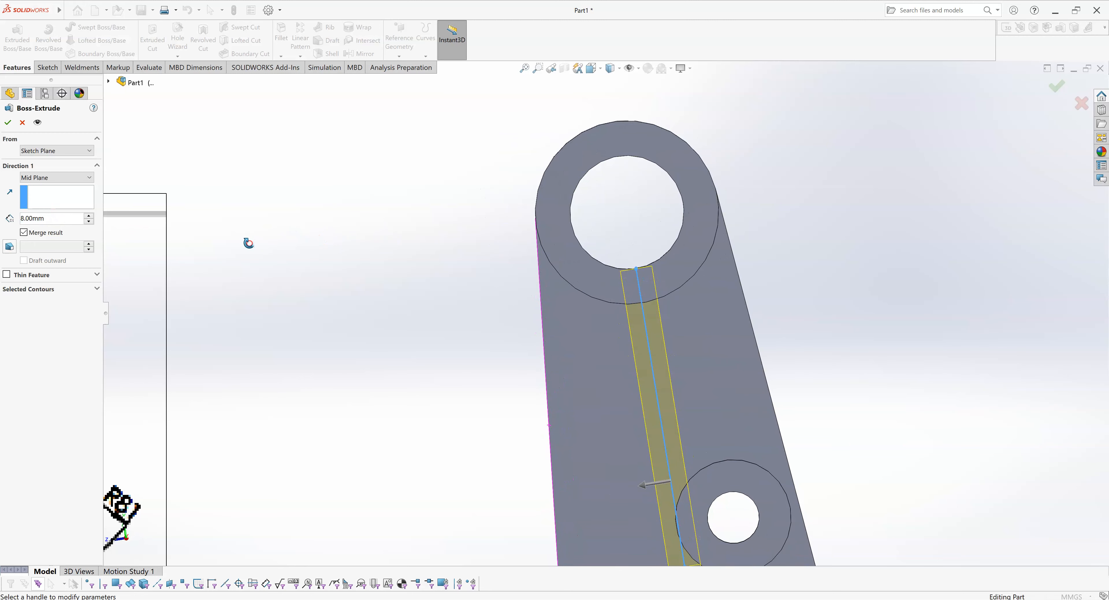
scroll(644, 282, down, 5)
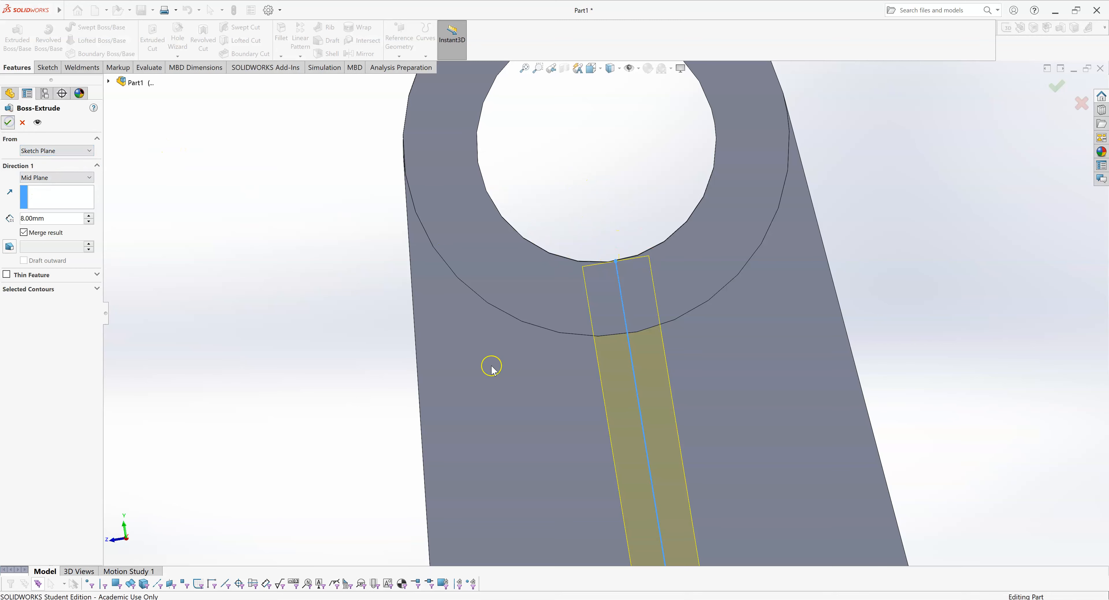
scroll(924, 301, up, 1)
click(896, 317)
Mirror the extruded curved rib about the Right Plane onto the opposite side of the upright web
middle_drag(879, 309, 924, 188)
scroll(916, 237, up, 5)
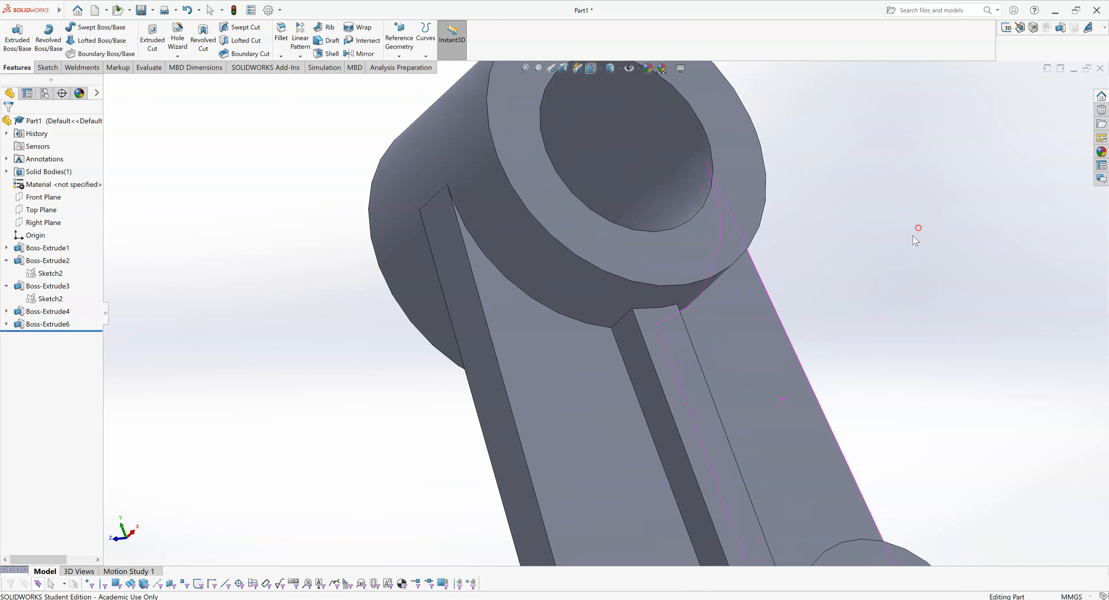
mouse_move(797, 403)
middle_down()
mouse_move(815, 421)
mouse_move(762, 482)
mouse_move(814, 487)
mouse_move(857, 471)
mouse_move(833, 434)
mouse_move(788, 464)
mouse_move(790, 474)
middle_up()
scroll(835, 437, up, 4)
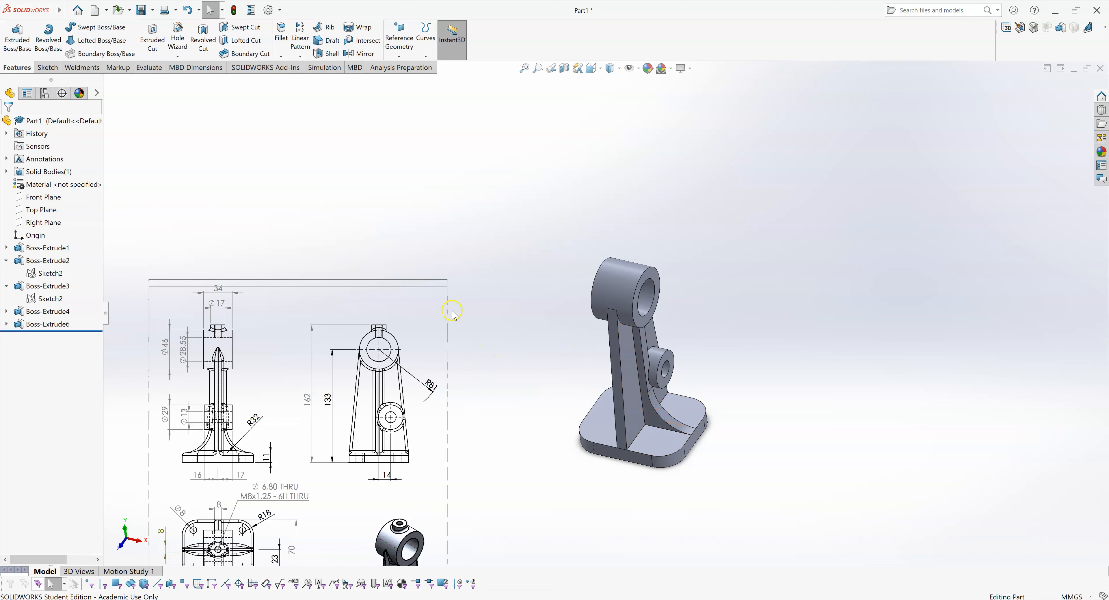
mouse_move(518, 287)
middle_down()
mouse_move(559, 335)
mouse_move(555, 325)
mouse_move(577, 330)
mouse_move(589, 313)
mouse_move(566, 301)
middle_up()
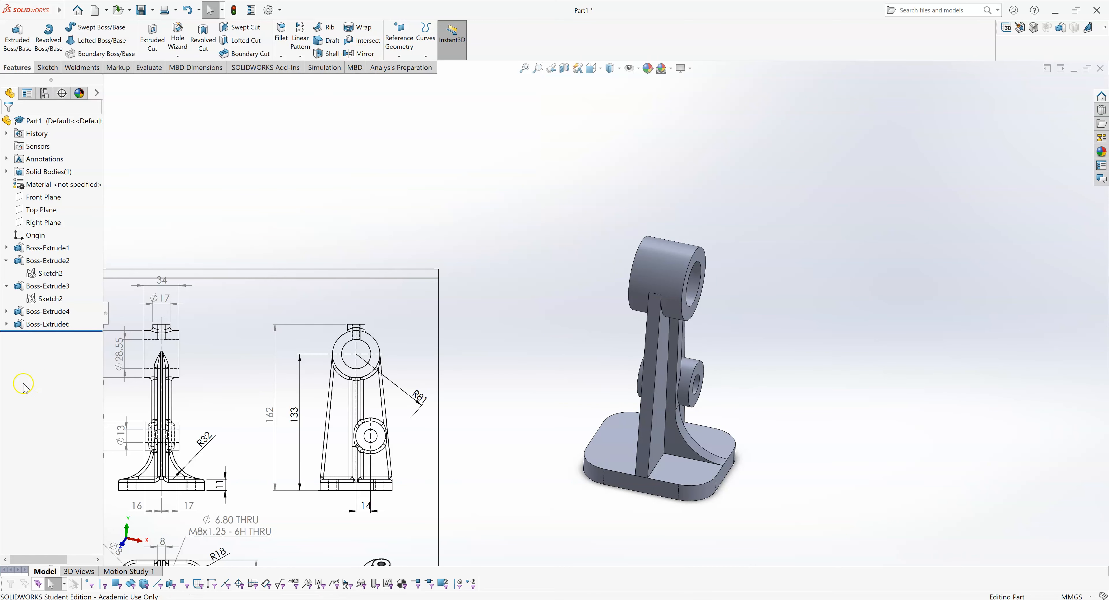
click(51, 326)
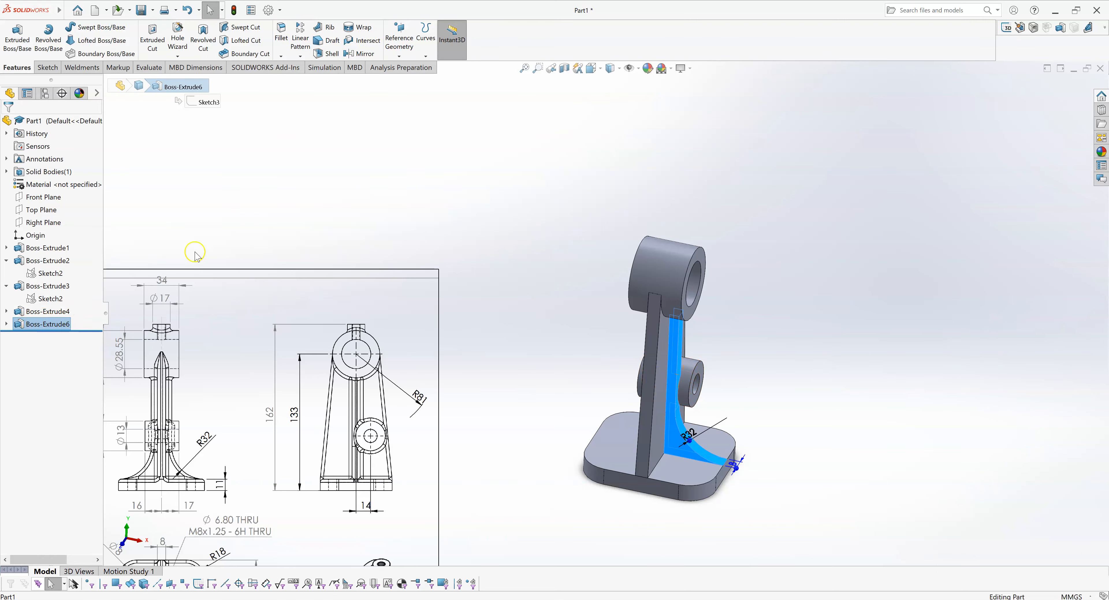
click(359, 53)
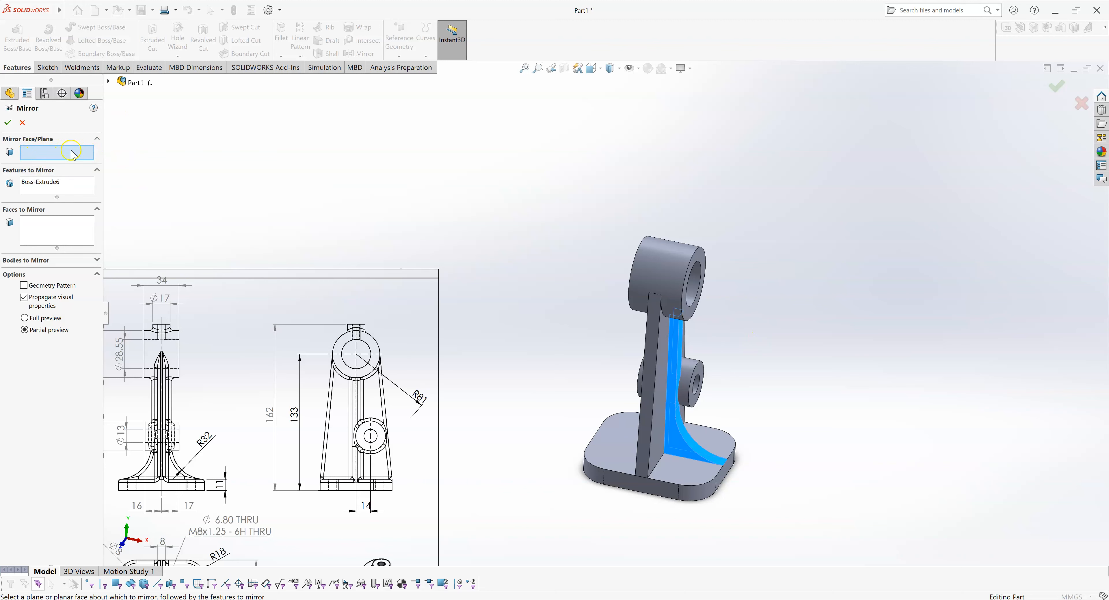
click(106, 81)
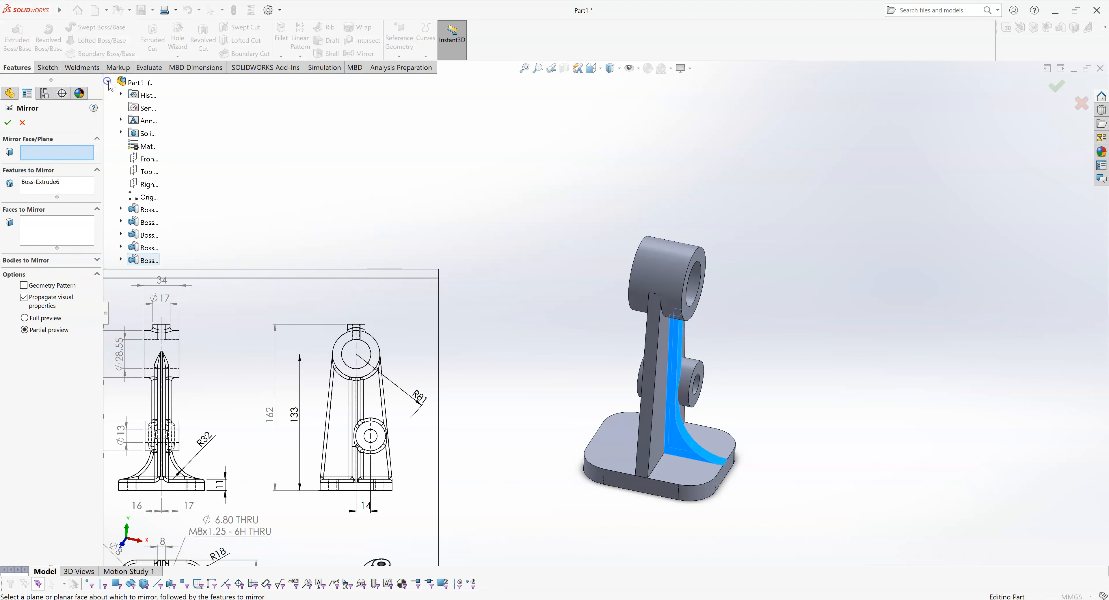
click(110, 82)
click(108, 81)
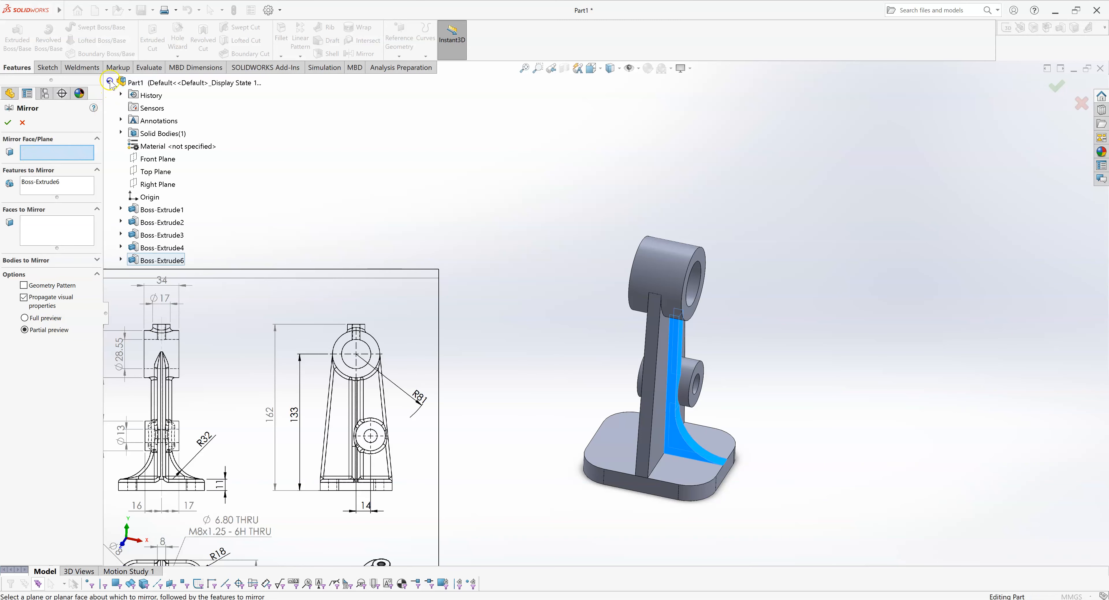
click(154, 185)
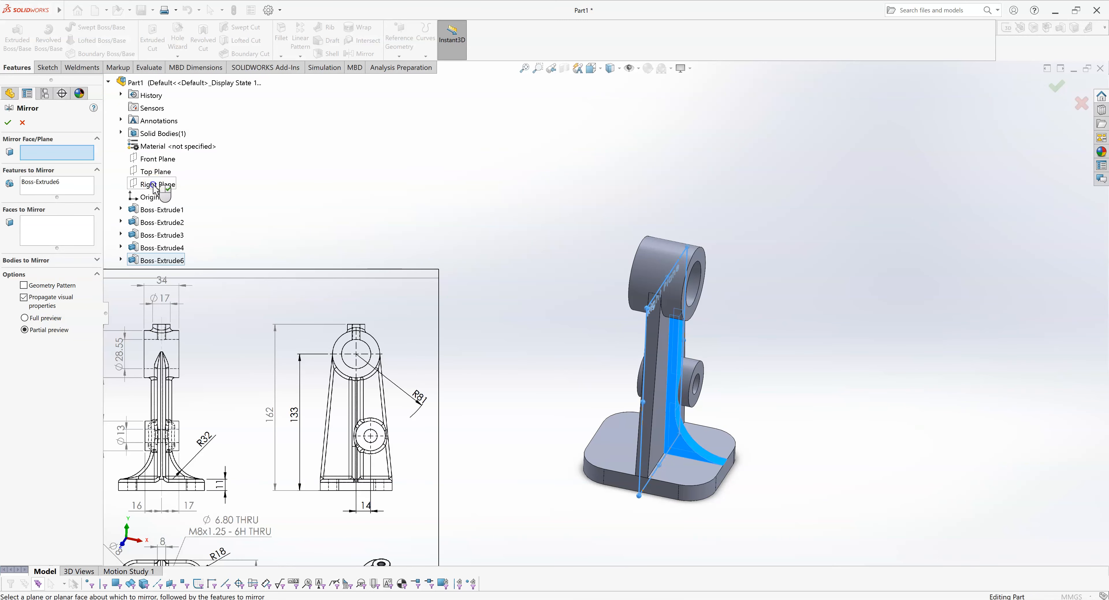
middle_drag(504, 202, 562, 239)
click(72, 169)
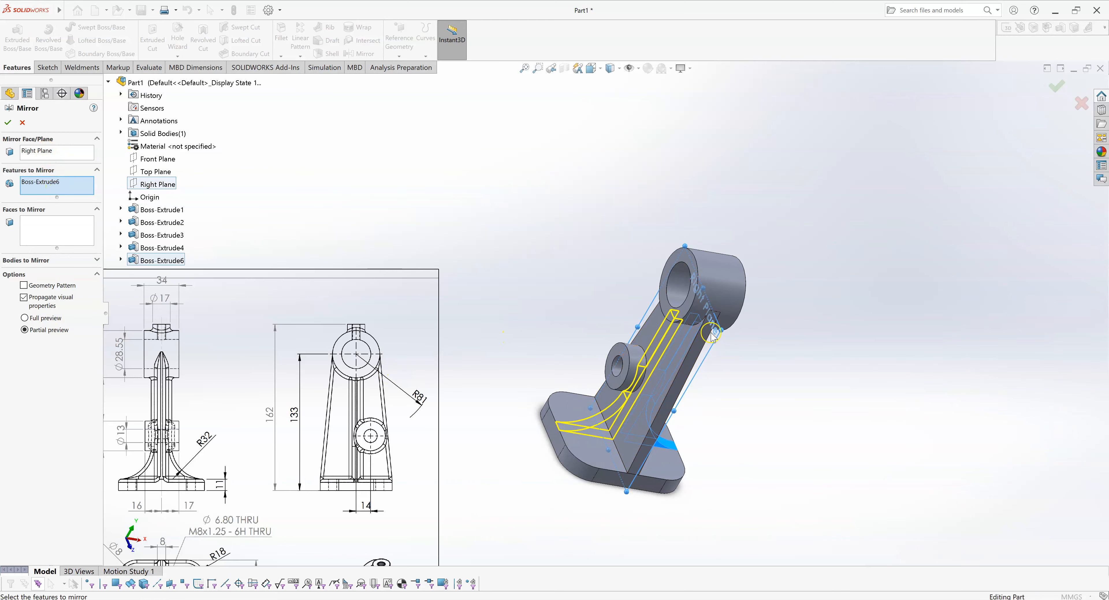
scroll(780, 382, down, 3)
click(1059, 88)
Examine the mirrored rib and the base plate against the hole dimensions in the reference drawing
middle_drag(728, 363, 649, 492)
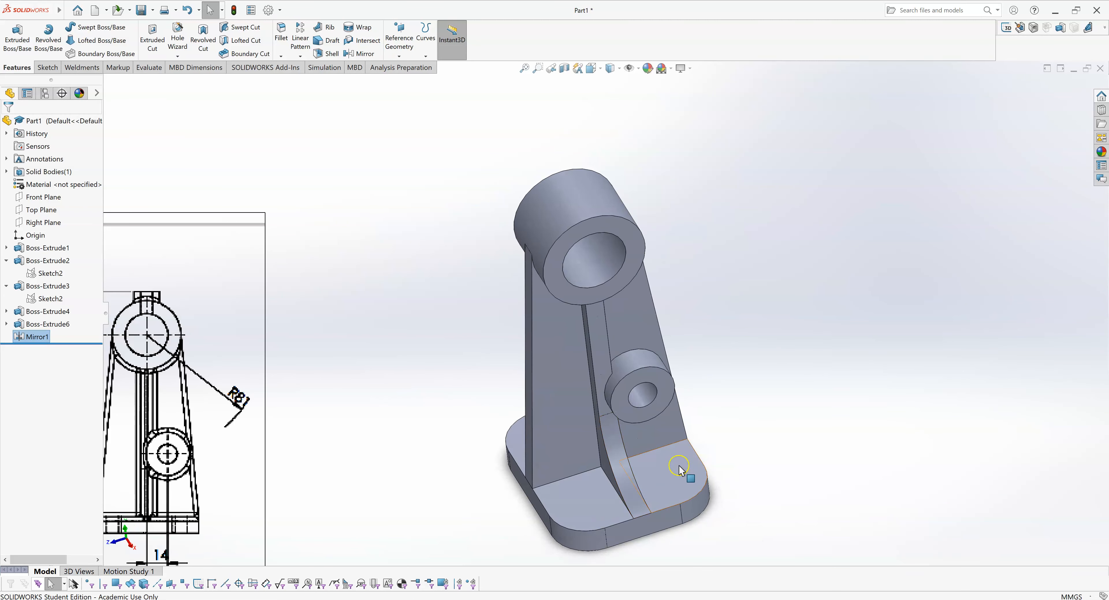
scroll(675, 464, down, 2)
scroll(665, 459, up, 2)
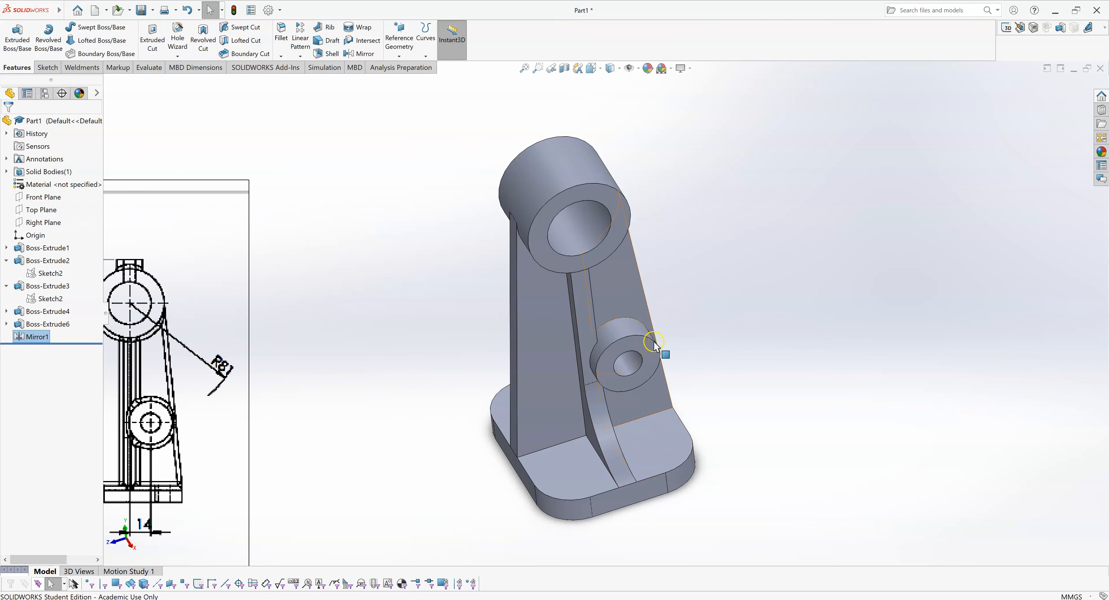
scroll(551, 366, up, 3)
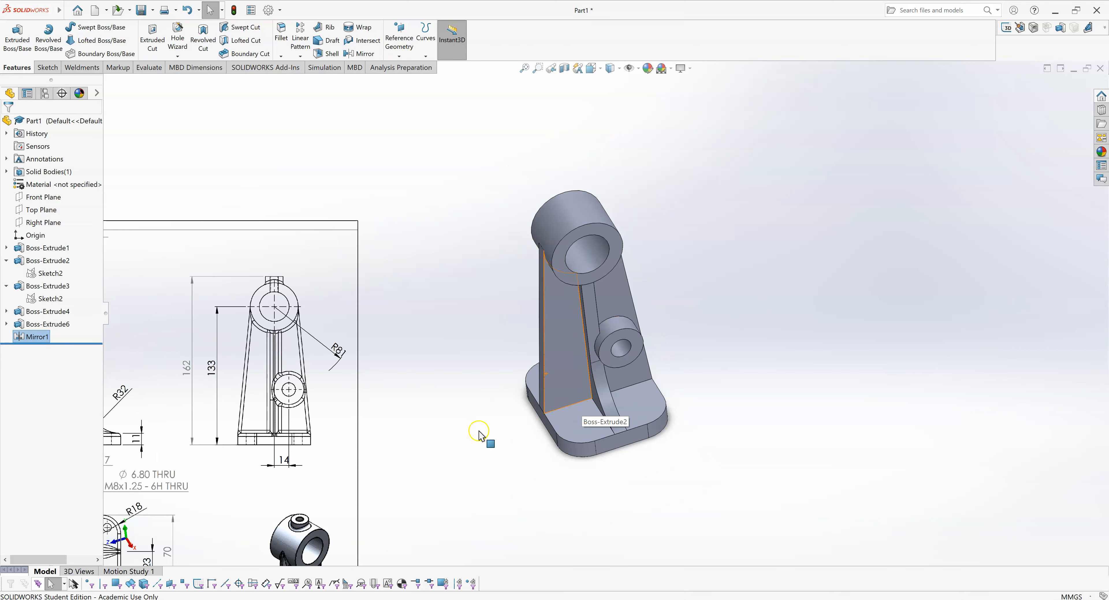
scroll(366, 450, up, 3)
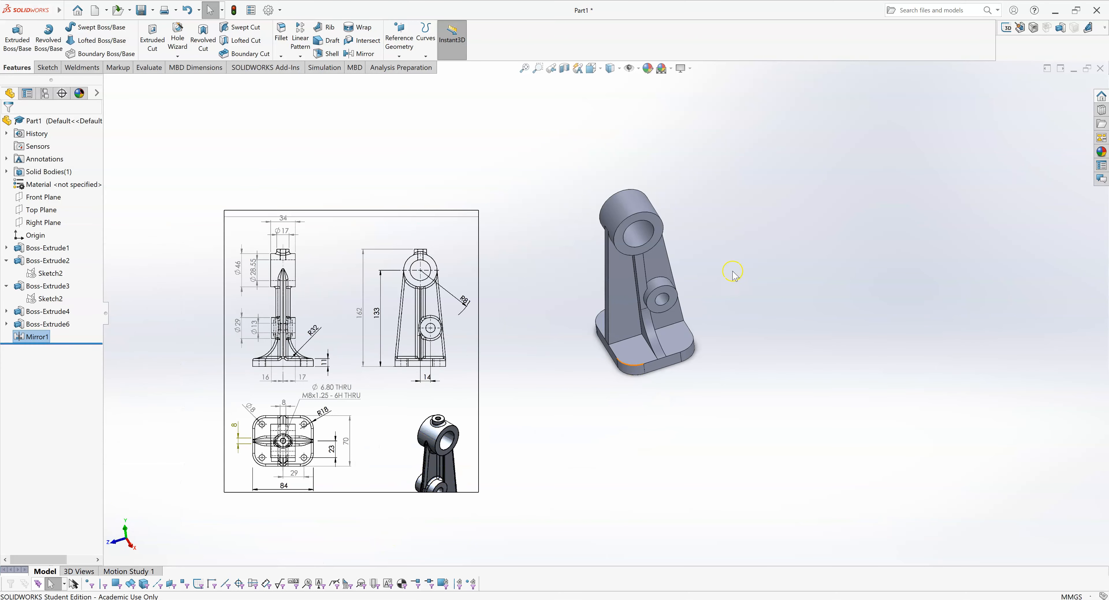
scroll(733, 273, down, 5)
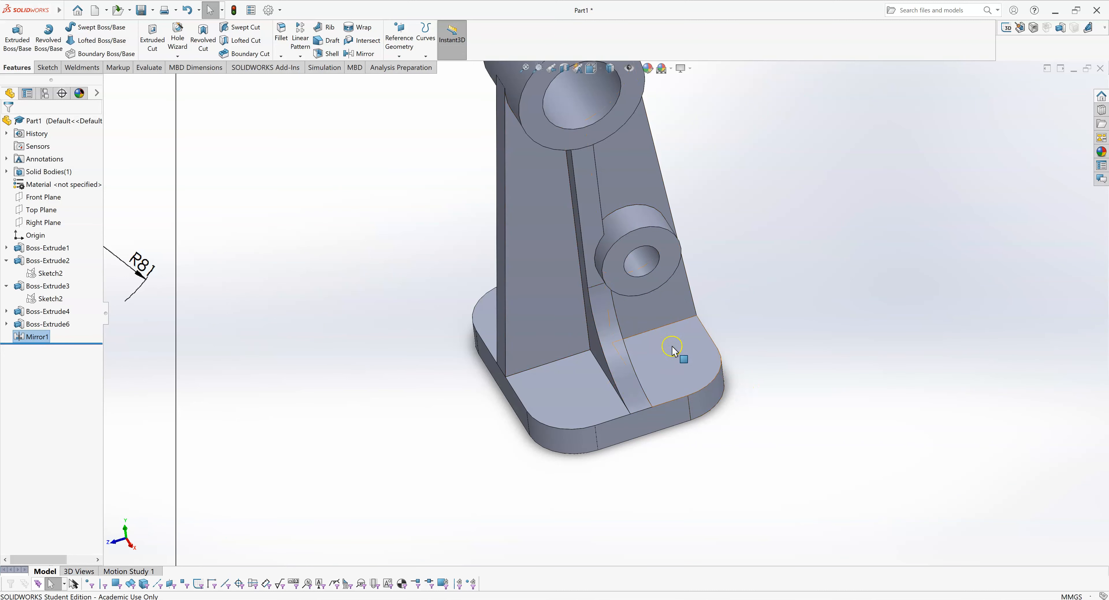
middle_drag(694, 355, 587, 346)
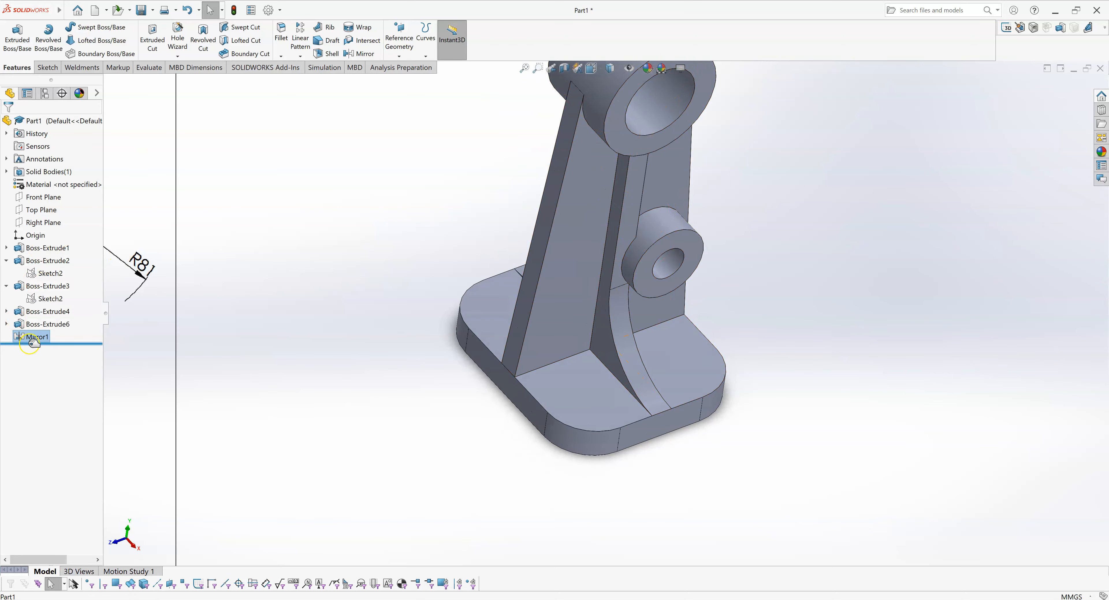
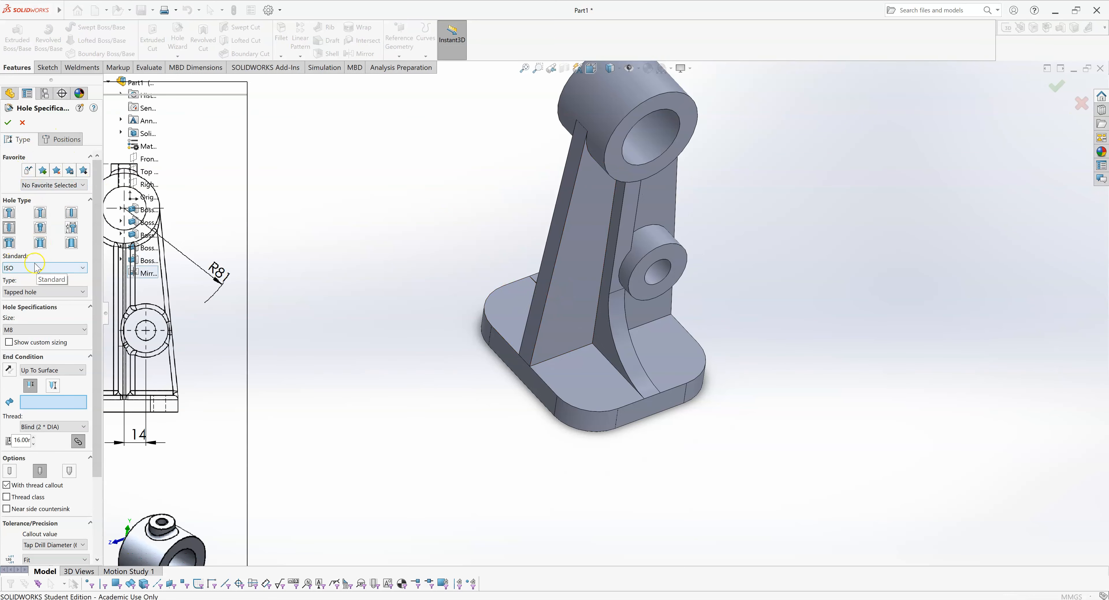
Configure the Hole Wizard for a plain ISO hole of type Drill sizes with size Ø8.0
click(33, 292)
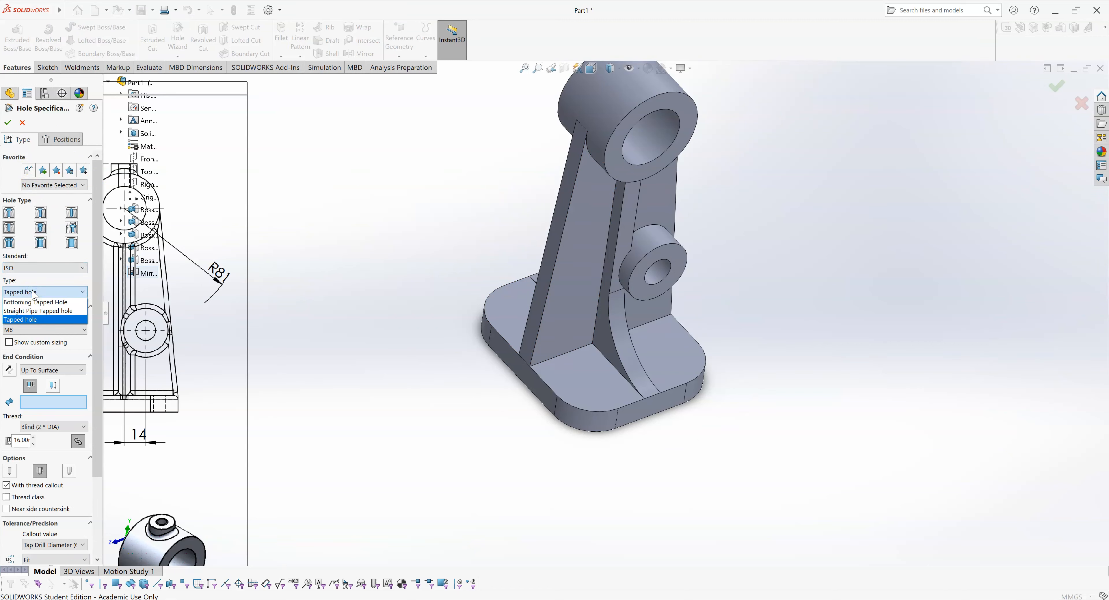
click(39, 292)
click(43, 212)
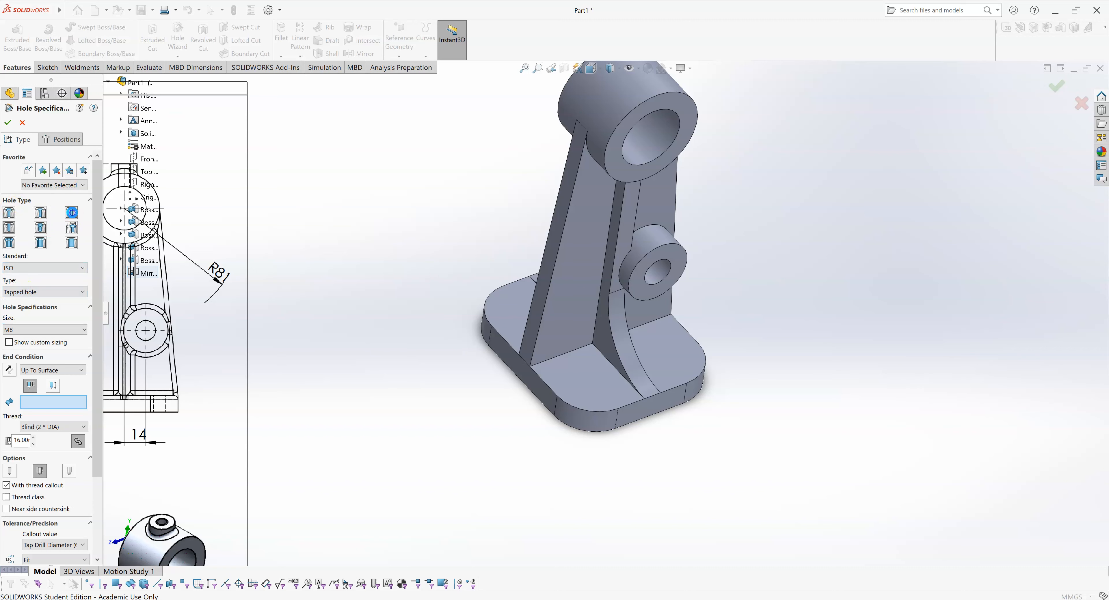
click(71, 213)
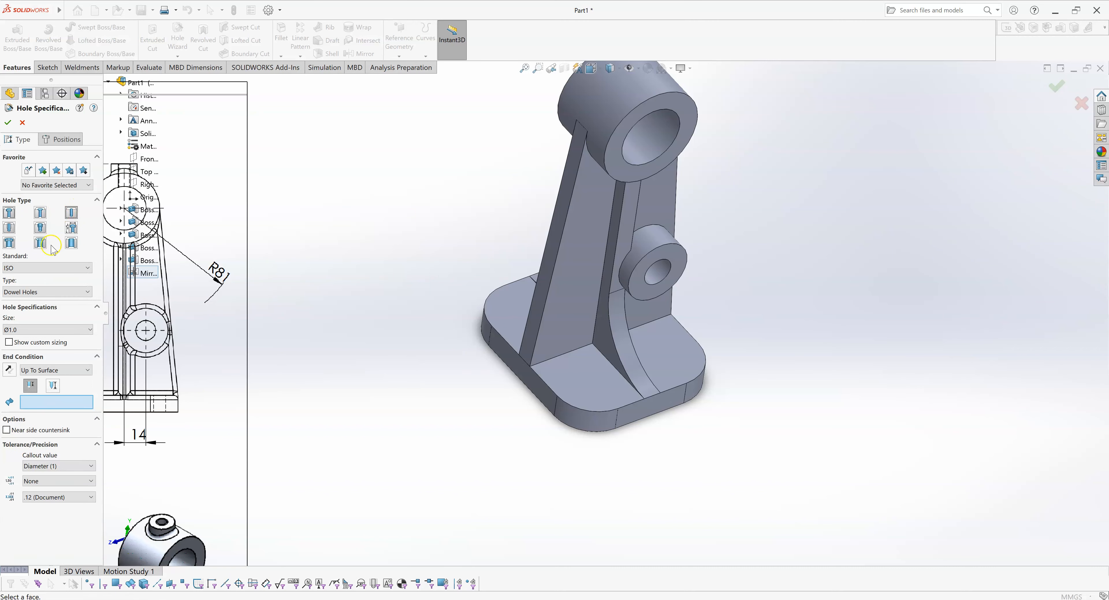
click(38, 290)
click(33, 310)
click(30, 330)
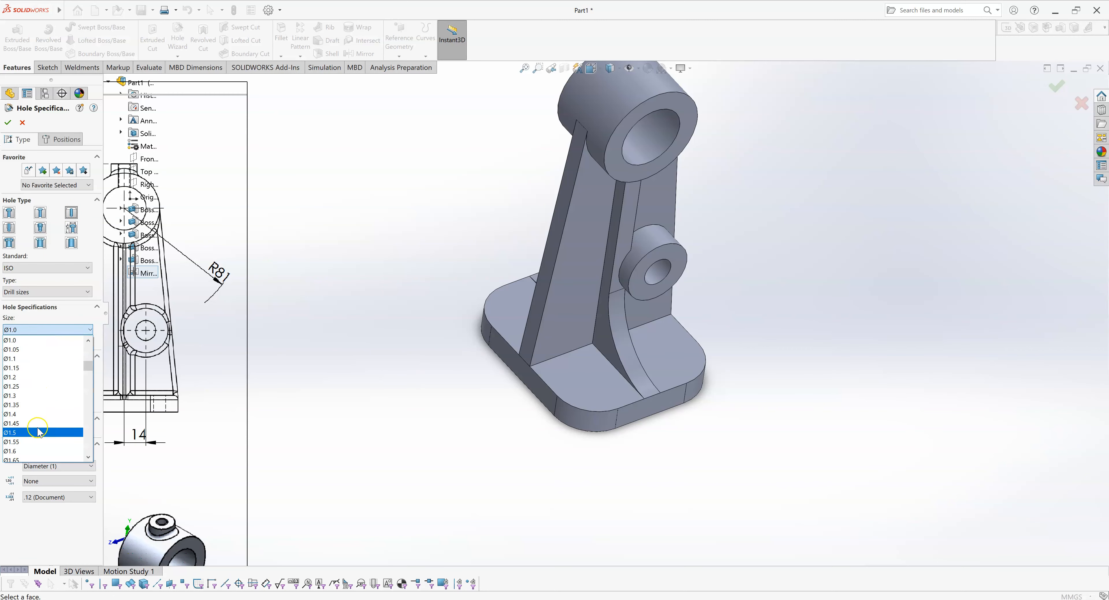
scroll(39, 434, down, 8)
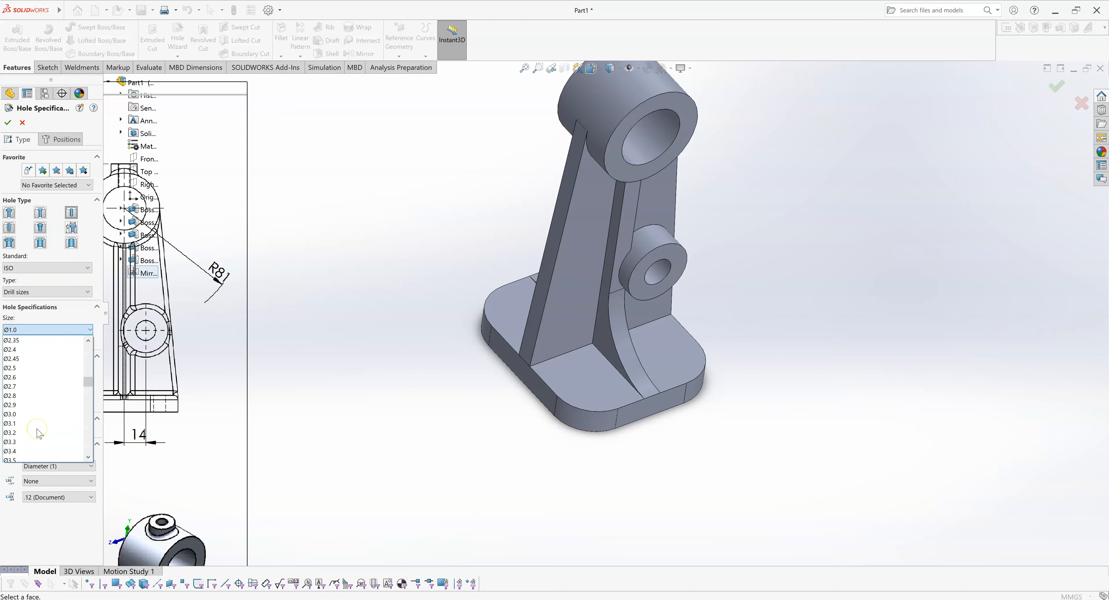
scroll(39, 433, down, 9)
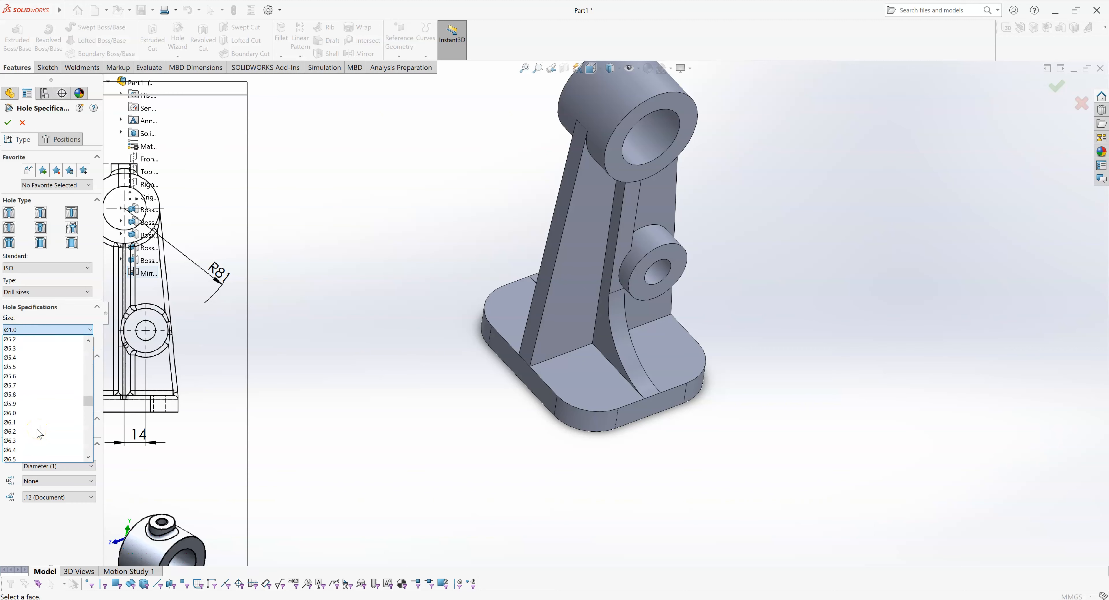
scroll(38, 430, down, 4)
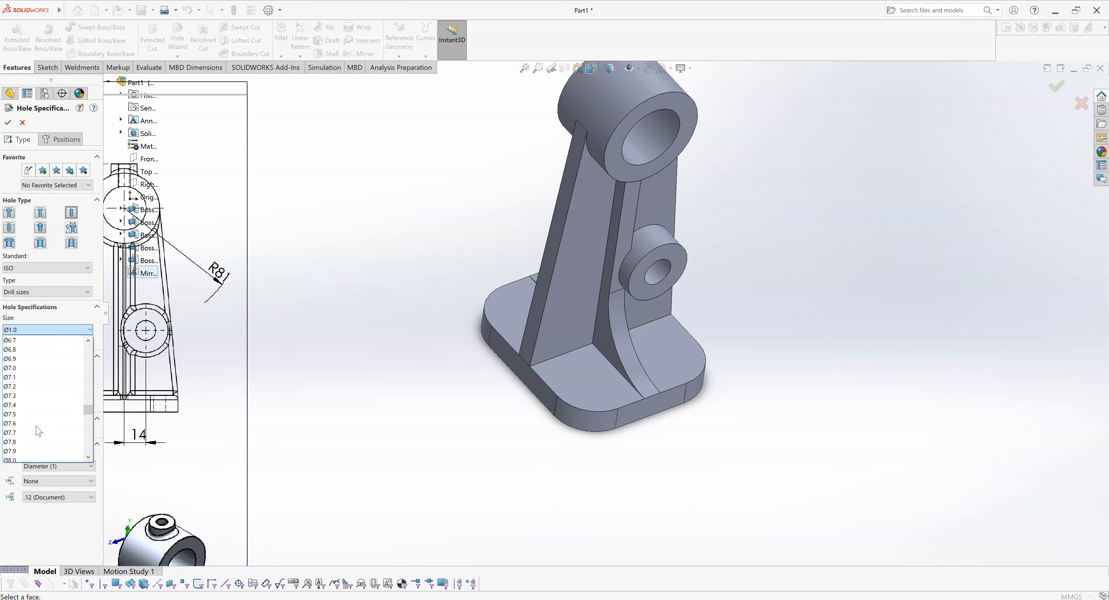
click(23, 432)
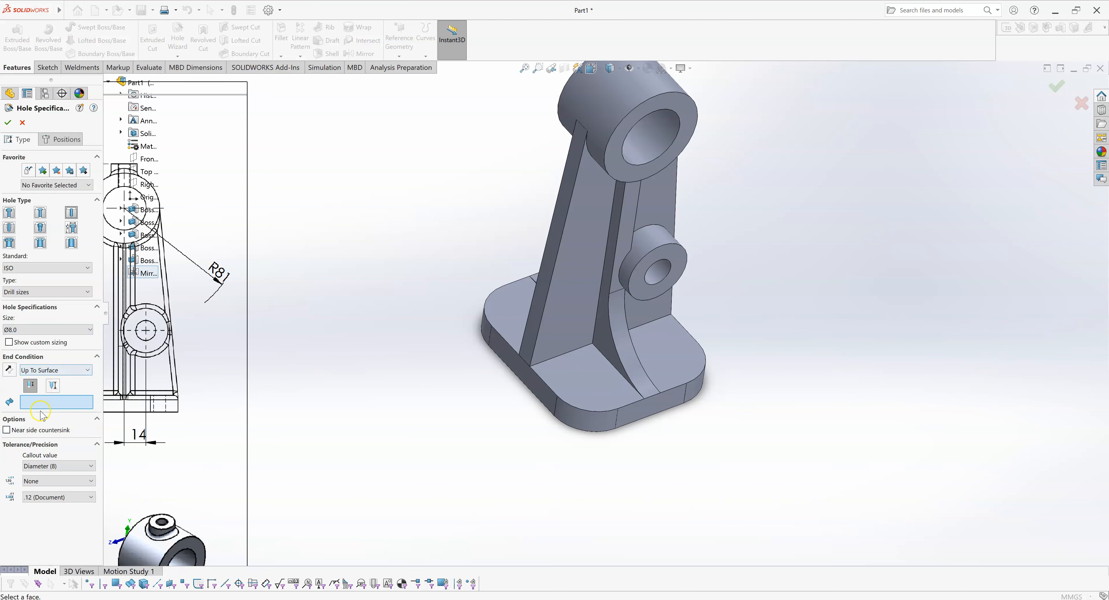
Set the hole's end condition to Through All and place one hole point on the base plate's top face, near a corner
click(52, 369)
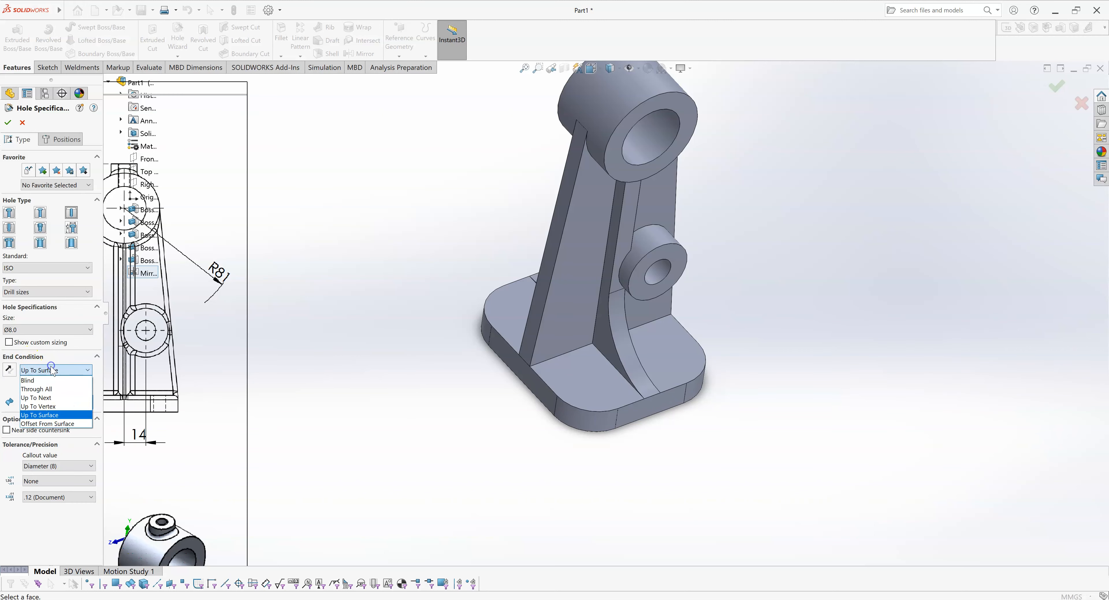
click(60, 389)
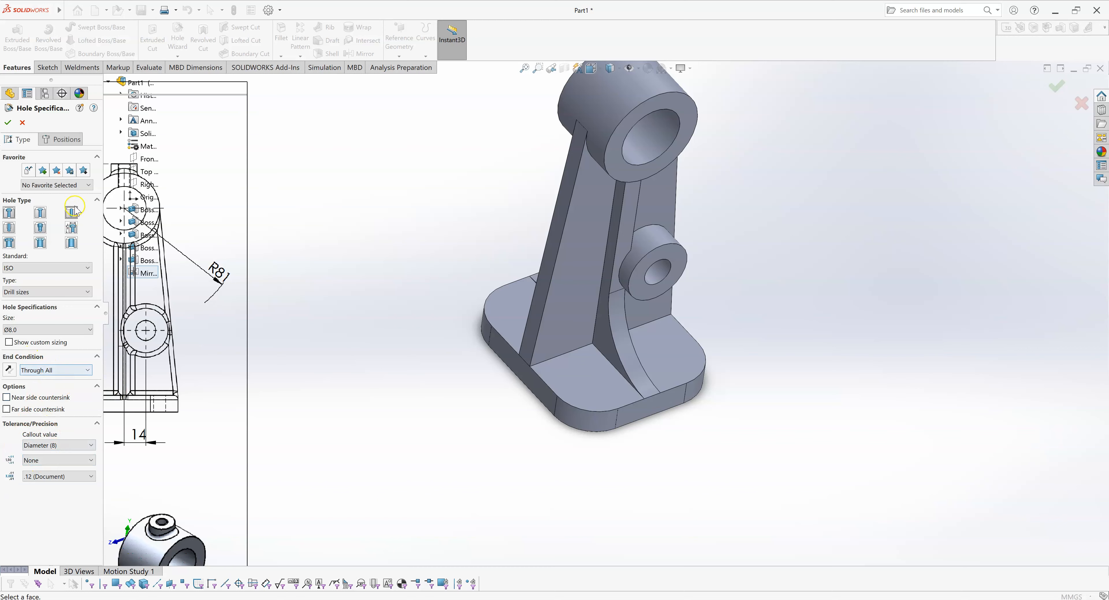
click(75, 142)
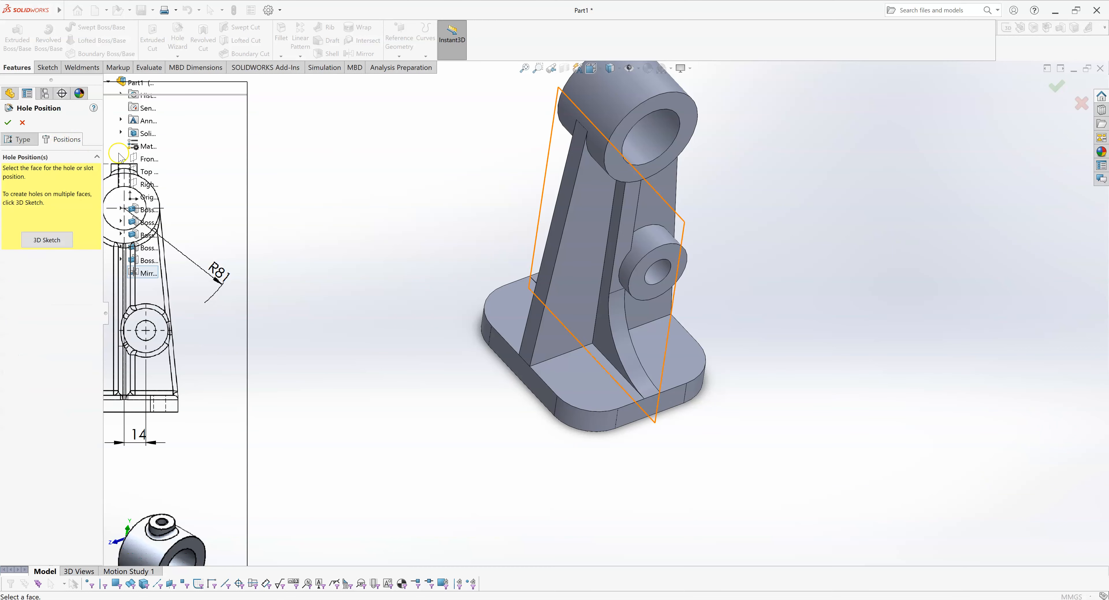
click(585, 382)
click(618, 393)
key(space)
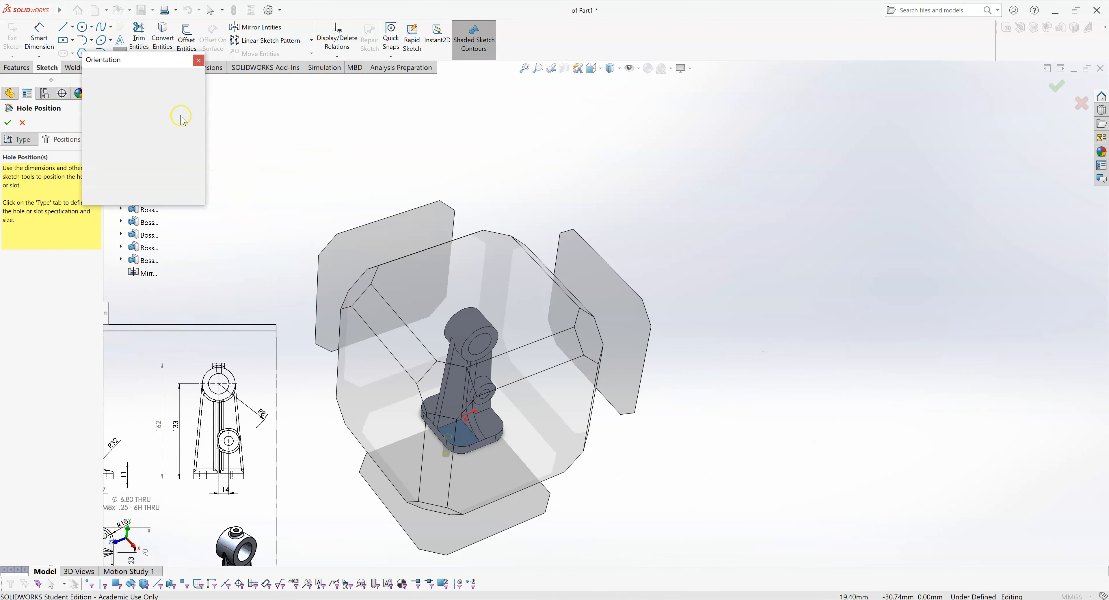
click(195, 116)
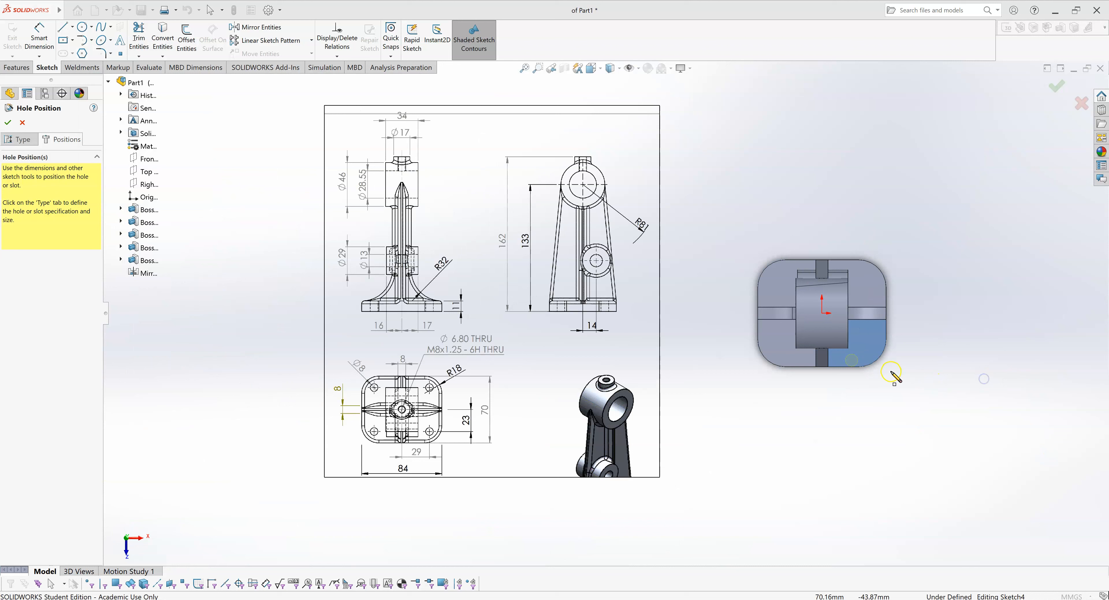
scroll(892, 372, down, 2)
click(795, 318)
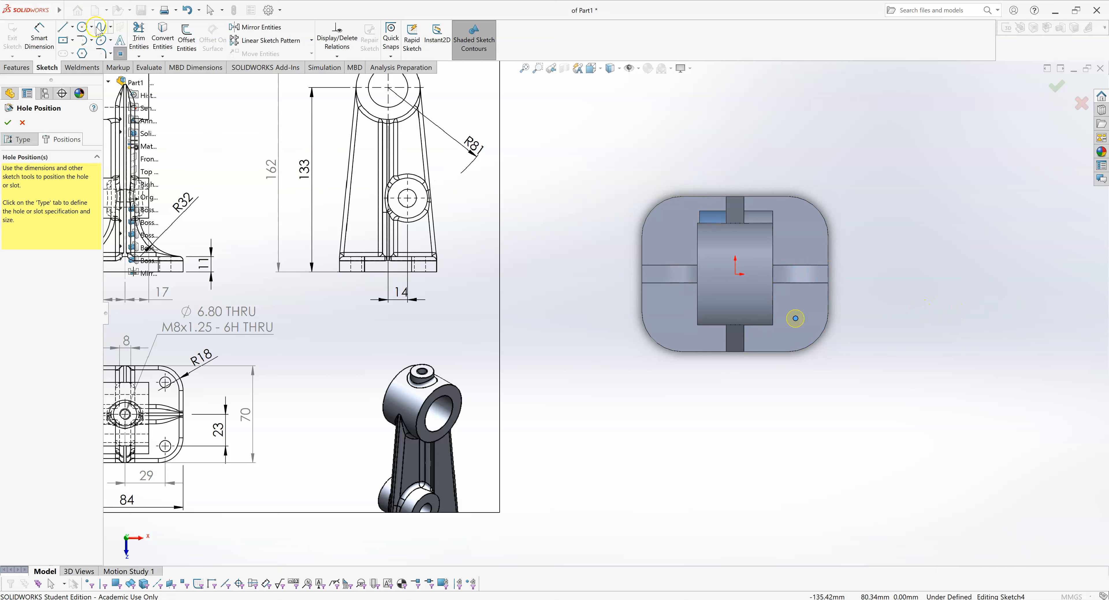
Sketch a horizontal centerline across the base plate through the origin, from side edge to side edge
click(72, 28)
click(88, 49)
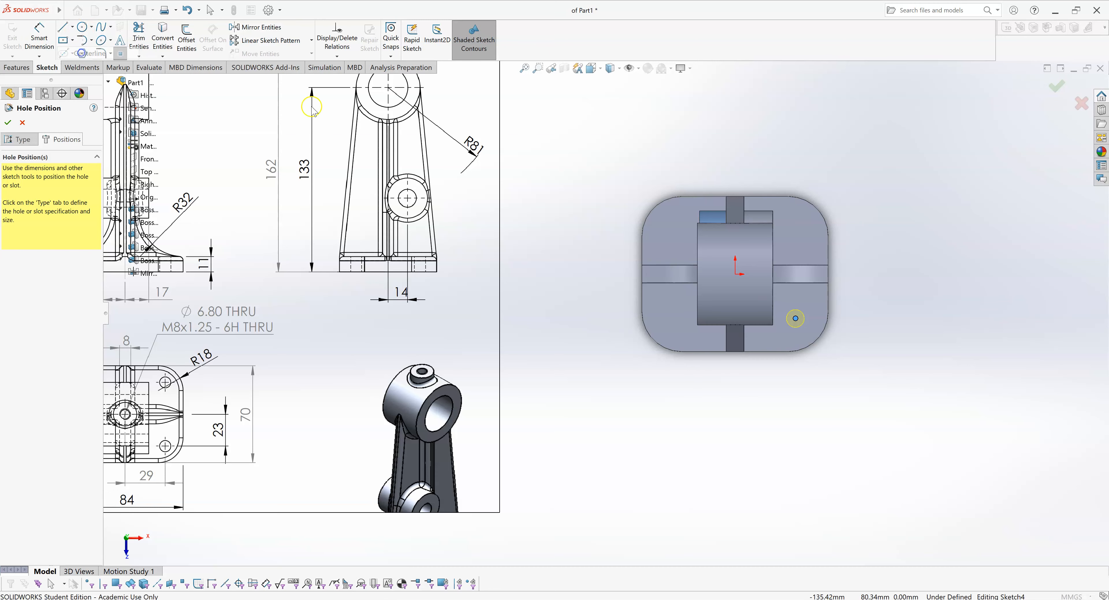
click(641, 274)
click(827, 275)
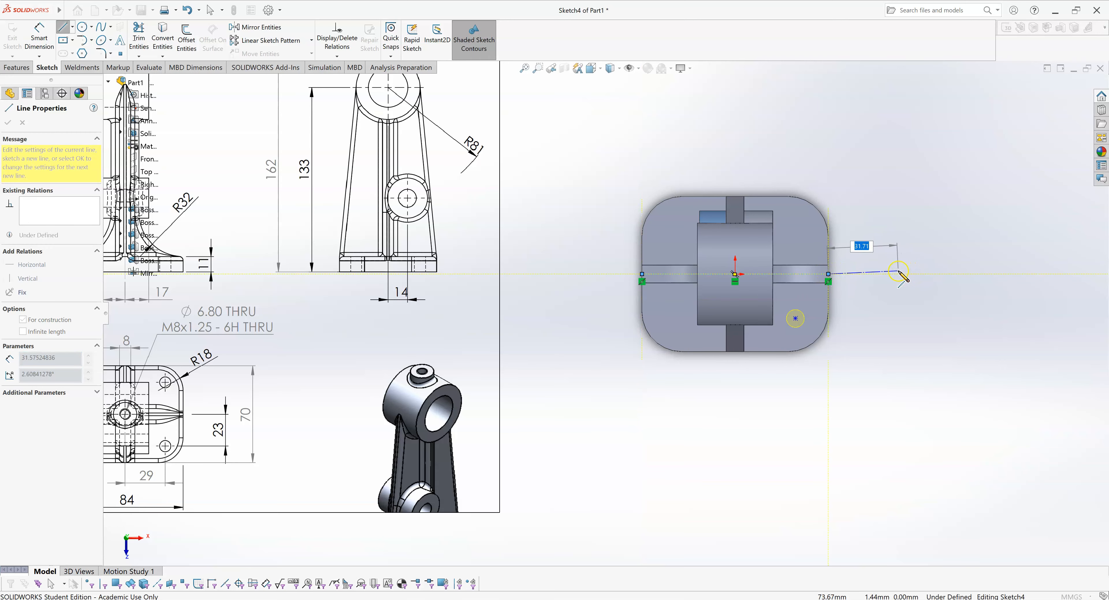
key(Escape)
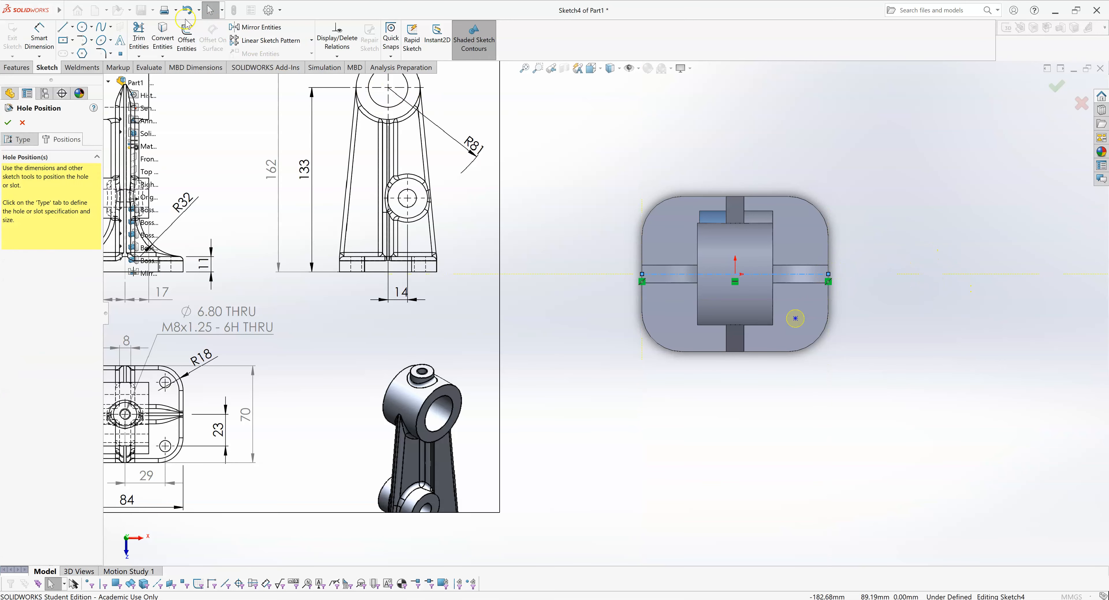
Sketch a vertical centerline across the base plate through the origin, between the midpoints of its two long edges
click(72, 26)
click(86, 48)
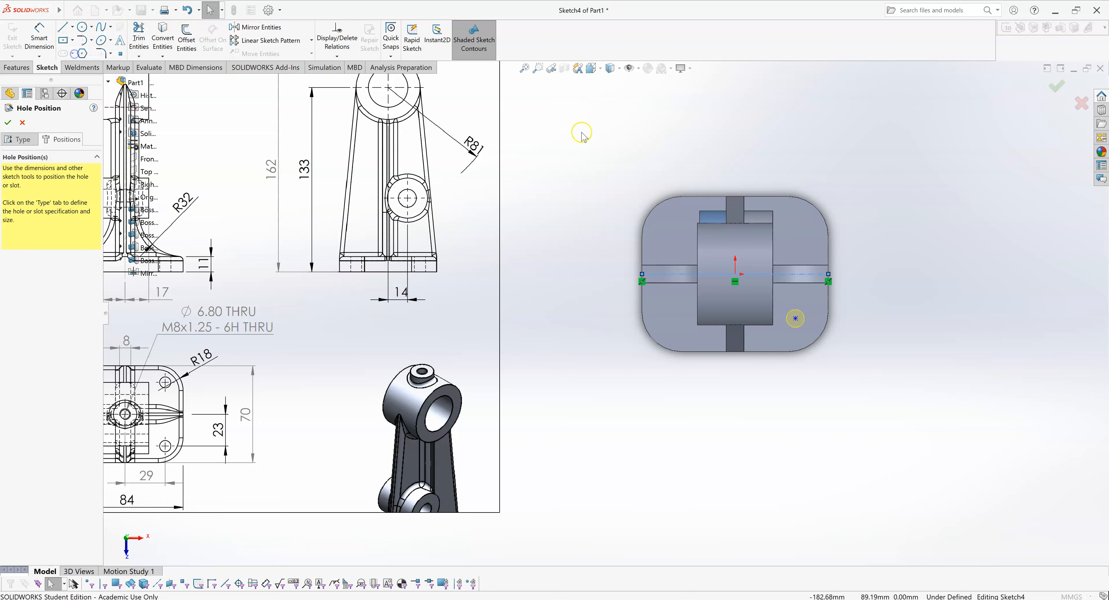
click(735, 197)
click(735, 352)
key(Escape)
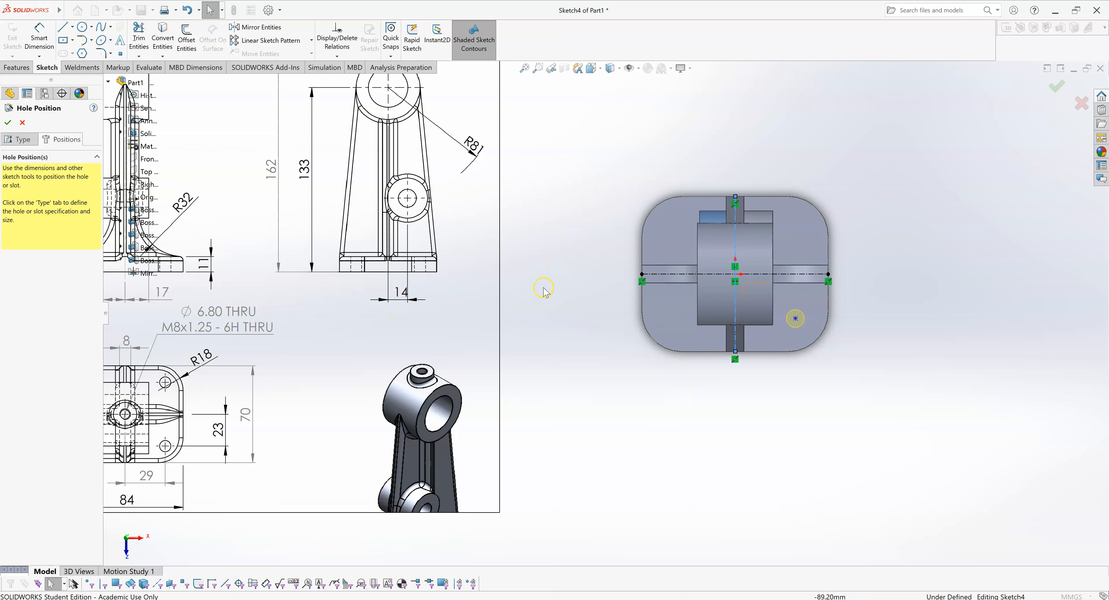
Dimension the hole point's horizontal distance from the vertical centerline's endpoint as 29 mm
right_drag(873, 457, 883, 375)
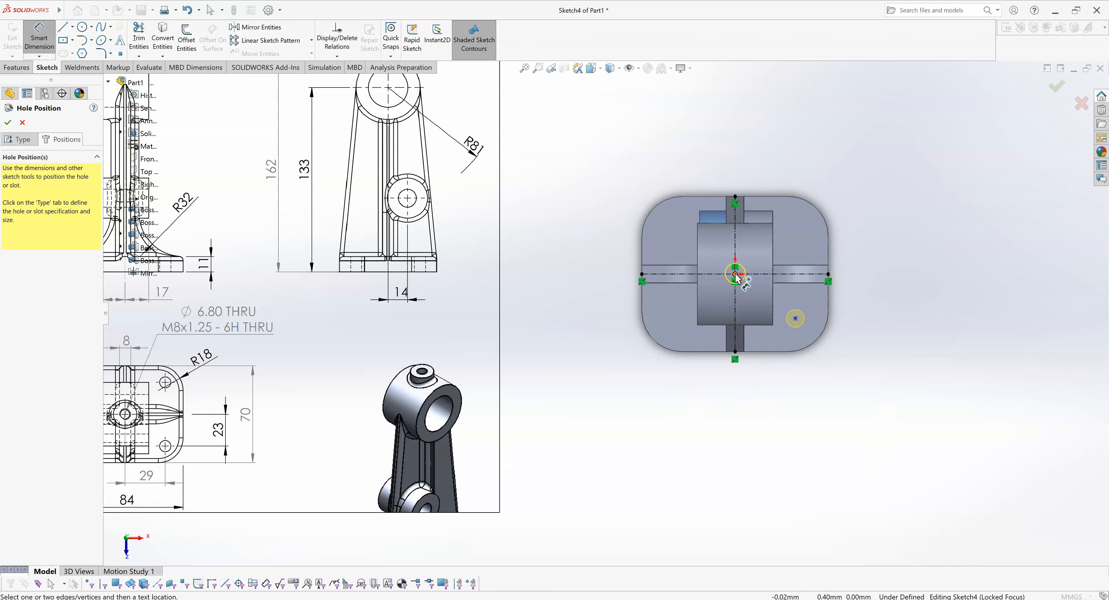
click(735, 352)
click(796, 320)
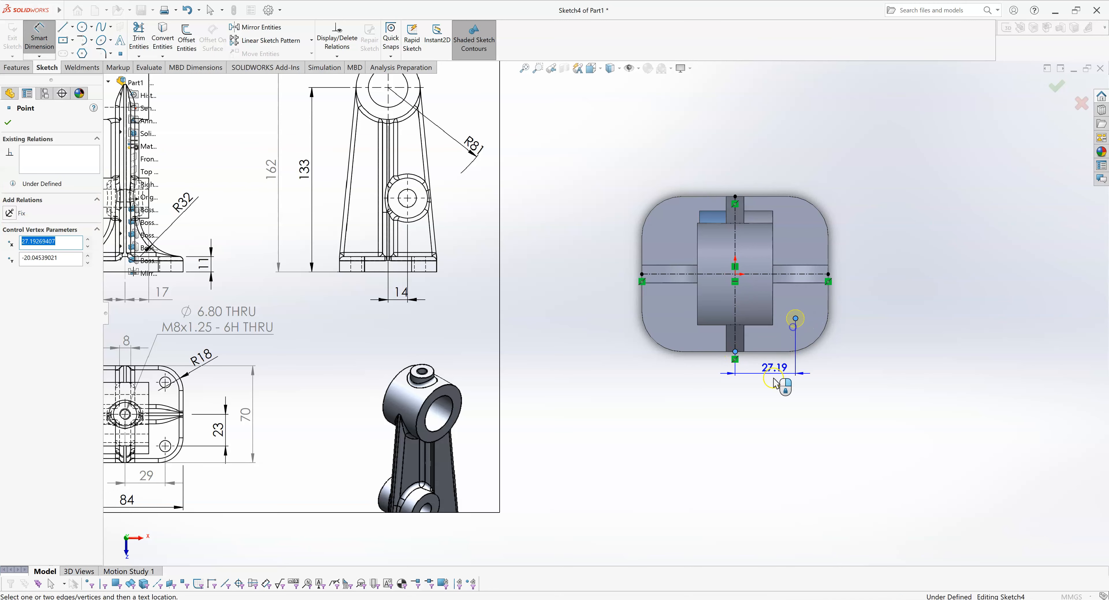
click(772, 390)
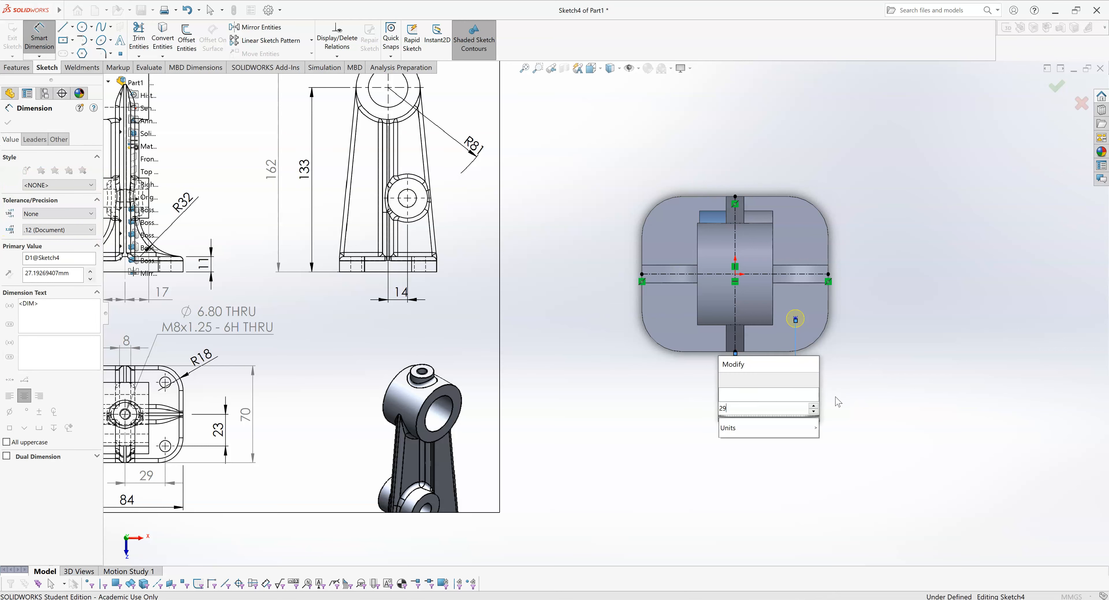
text(29)
key(Escape)
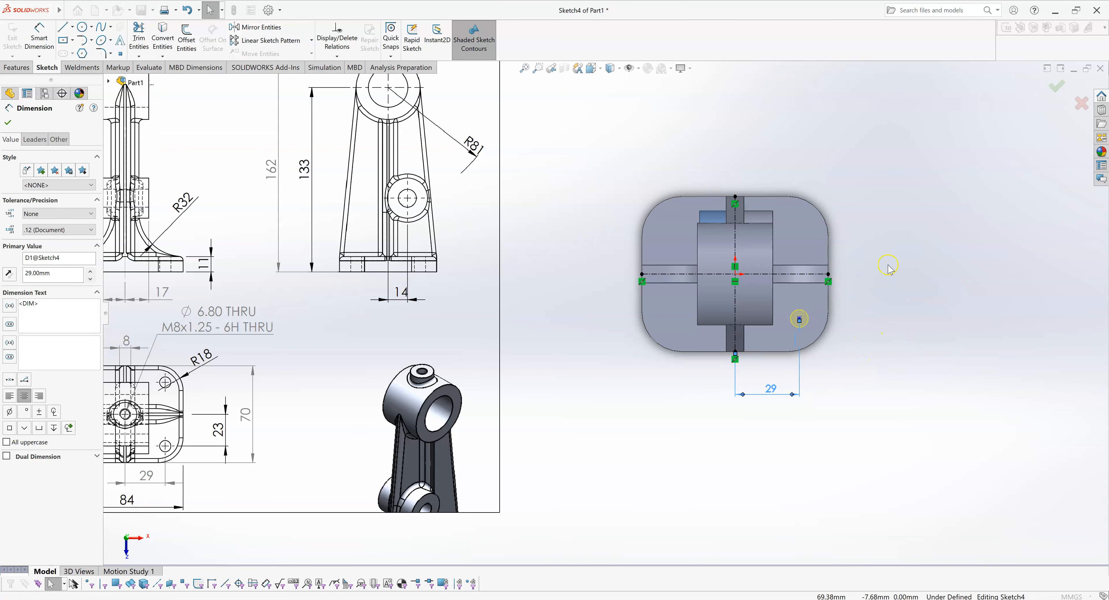
click(890, 324)
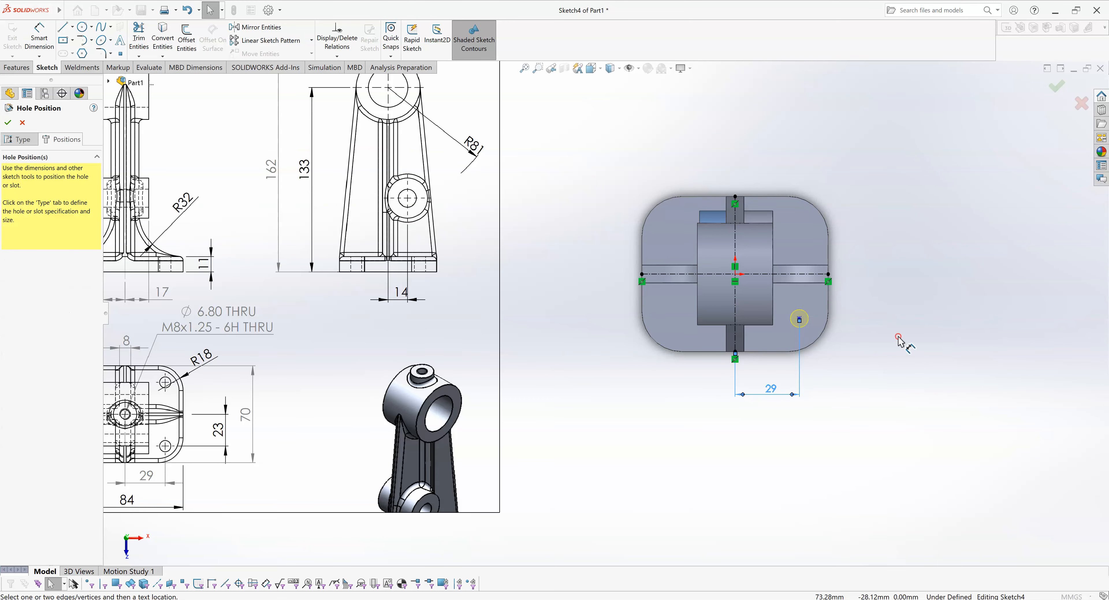
Dimension the hole point's vertical distance from the horizontal centerline's endpoint as 23 mm
right_click(898, 340)
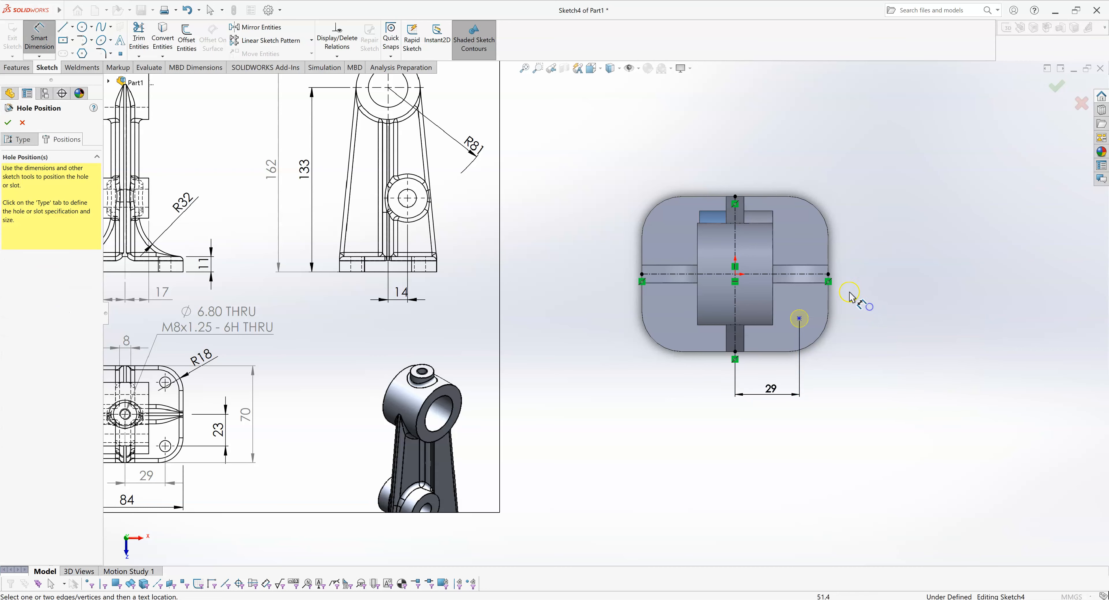
click(829, 275)
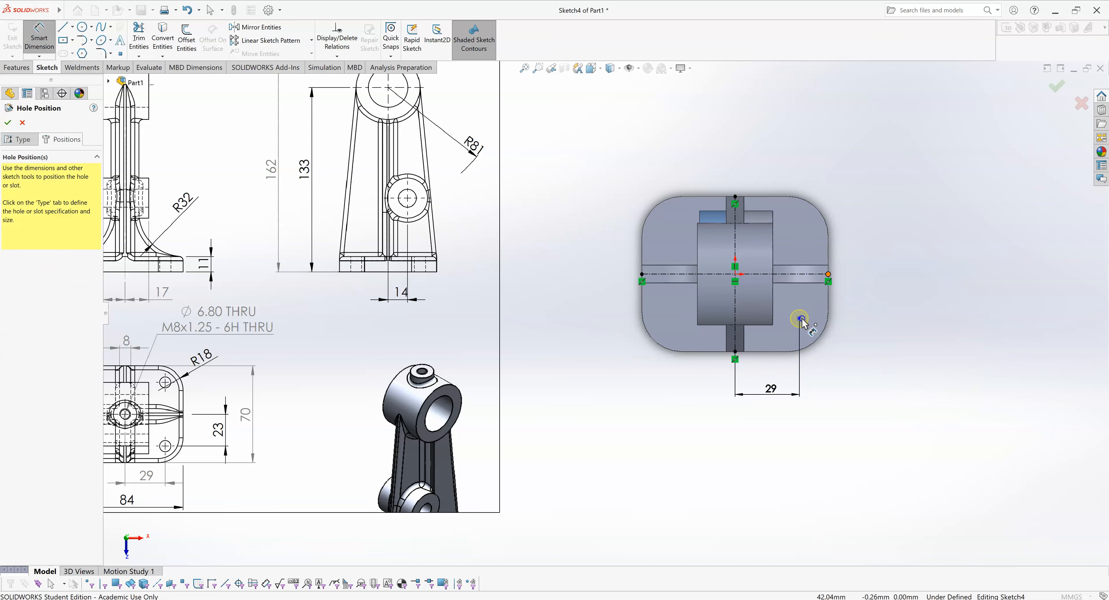
click(800, 319)
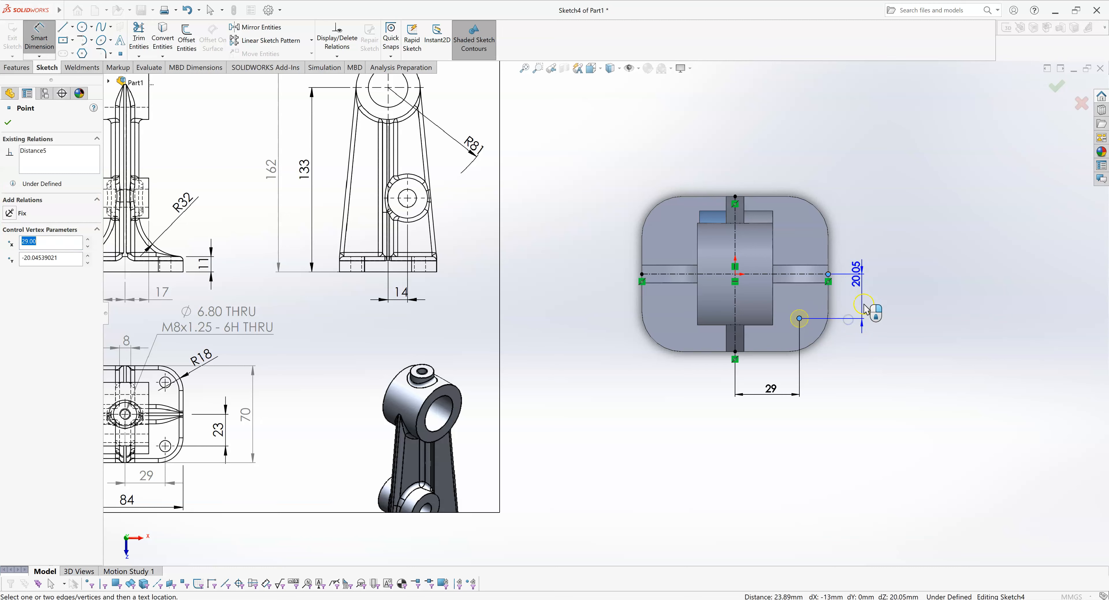
click(864, 310)
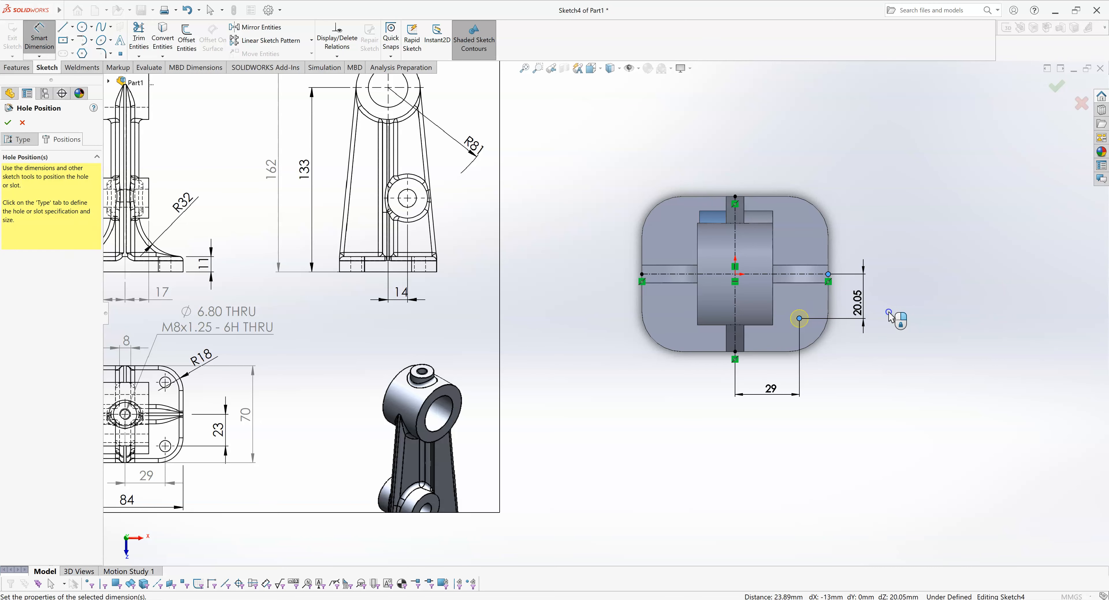
click(891, 317)
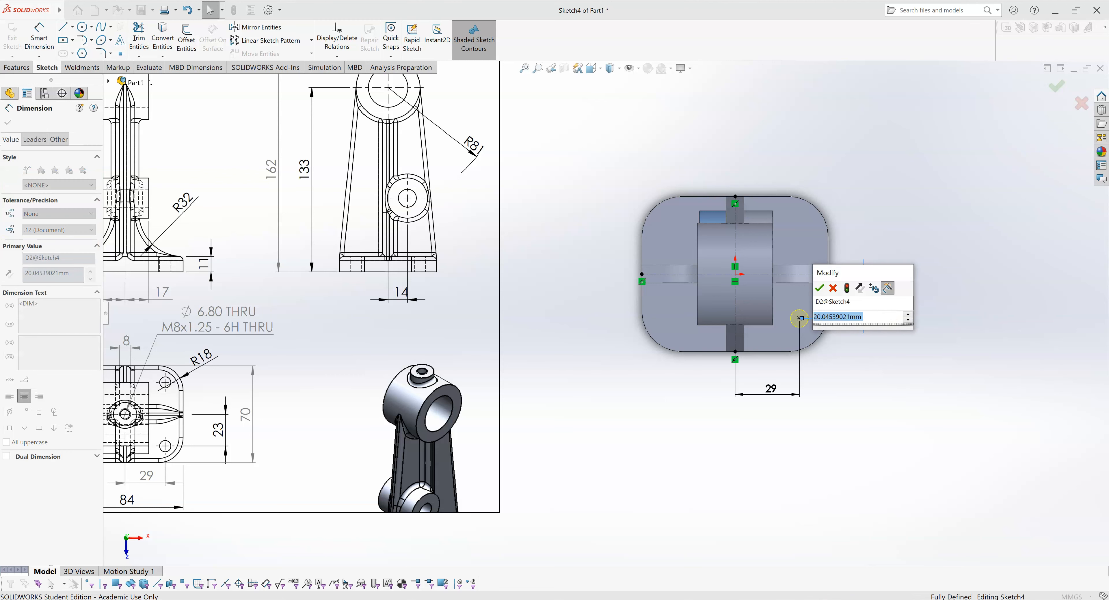
text(23)
key(Return)
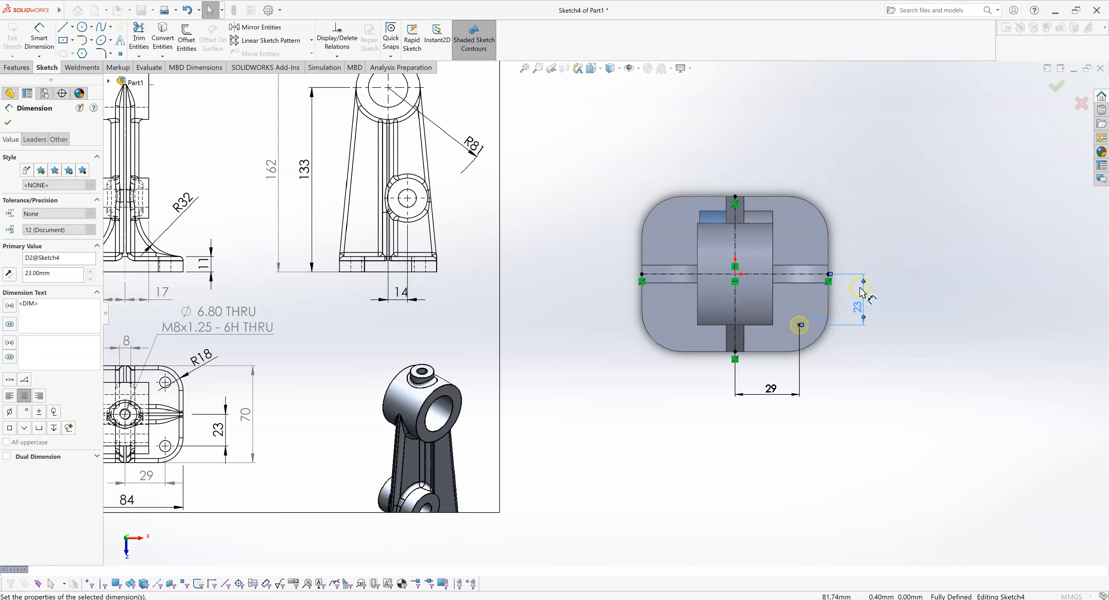
key(Escape)
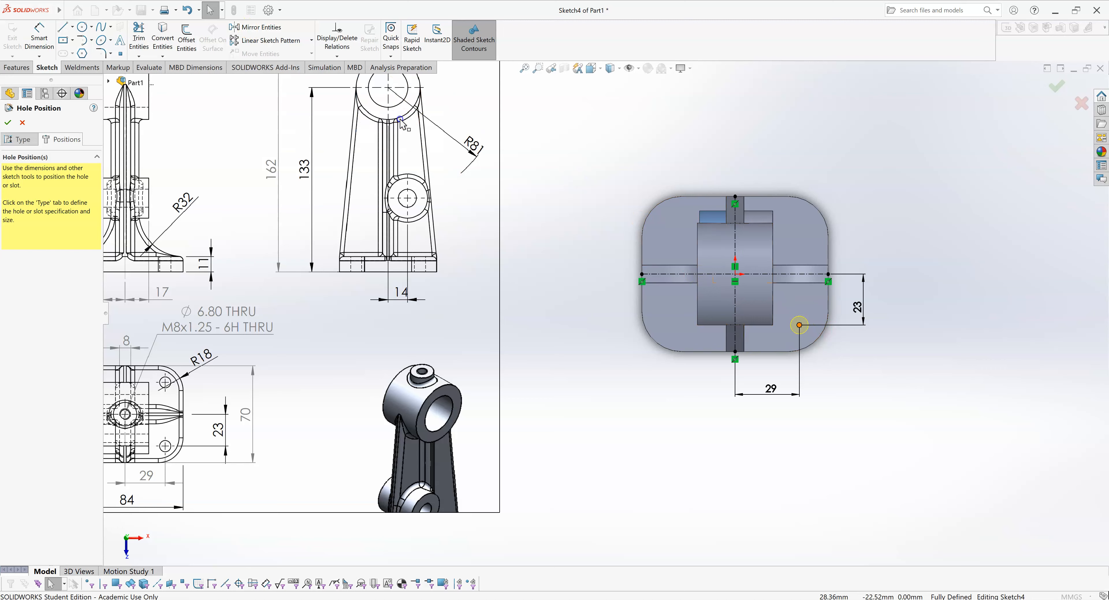
Mirror the hole point about the horizontal centerline, keeping the original as a copy
click(799, 325)
click(254, 28)
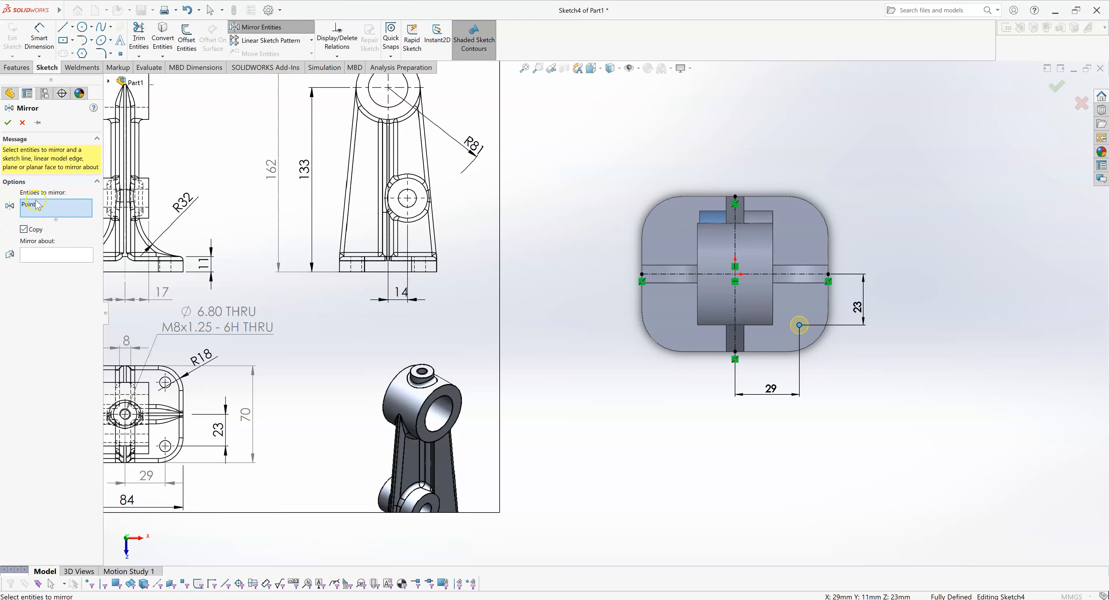
click(32, 256)
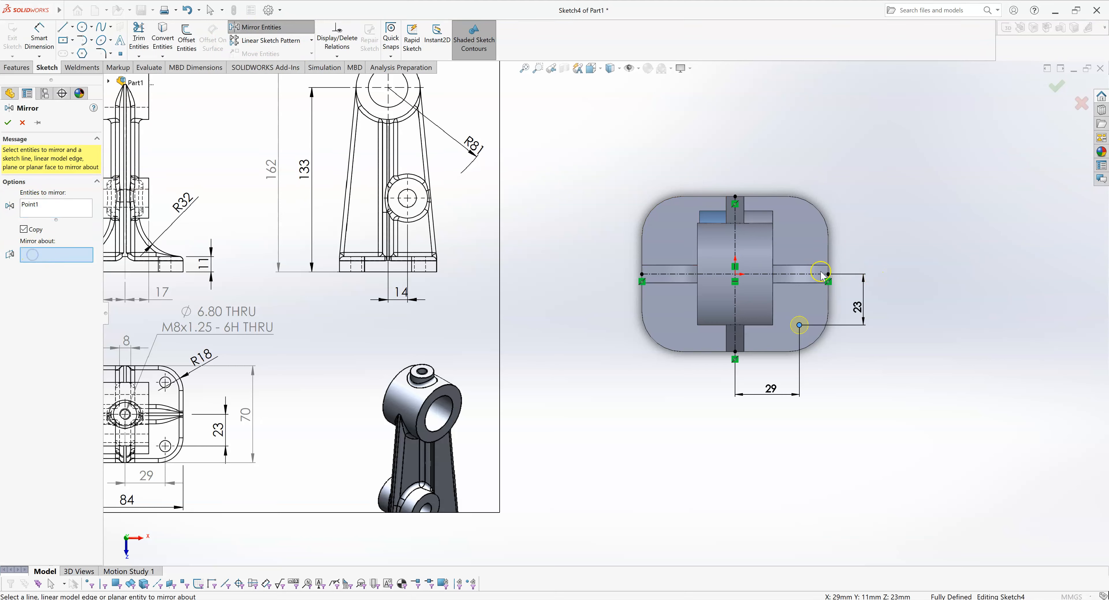
click(807, 275)
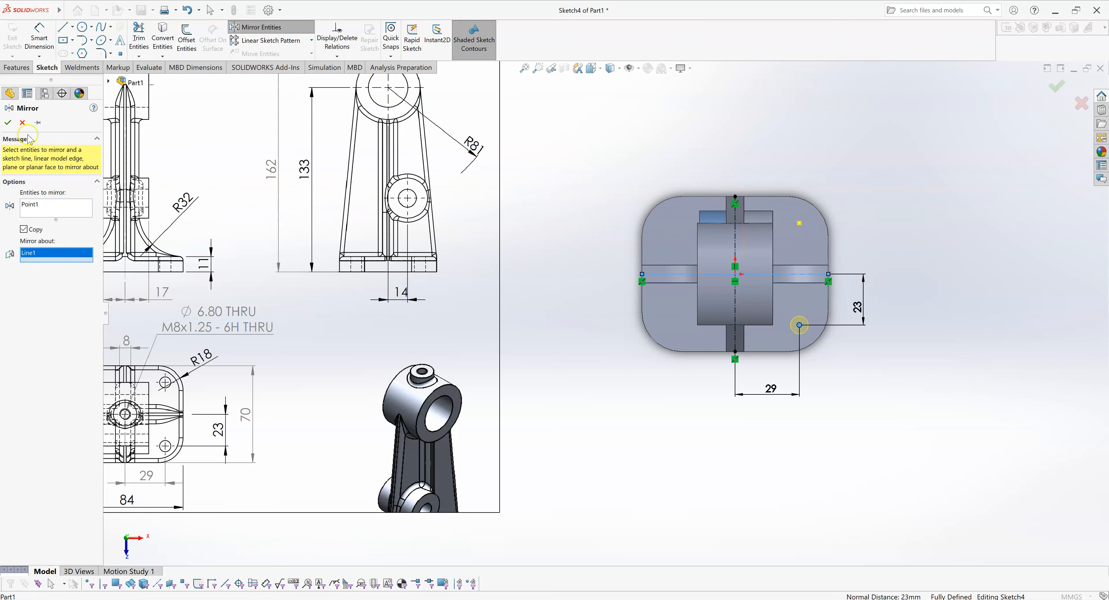
click(8, 124)
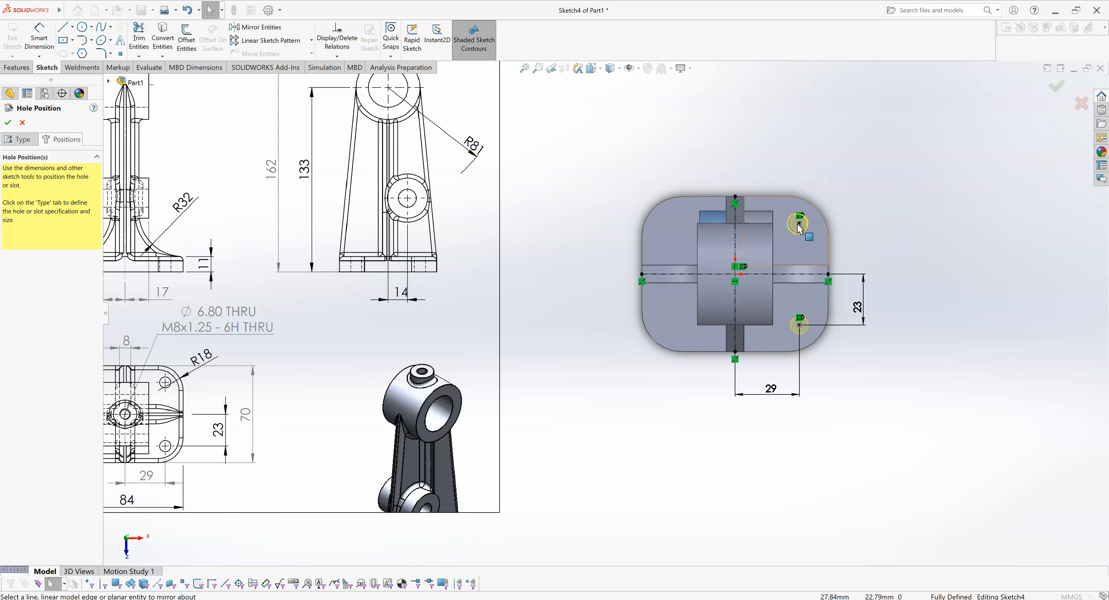
Mirror both hole points about the vertical centerline so that every corner of the base plate has a hole
click(799, 325)
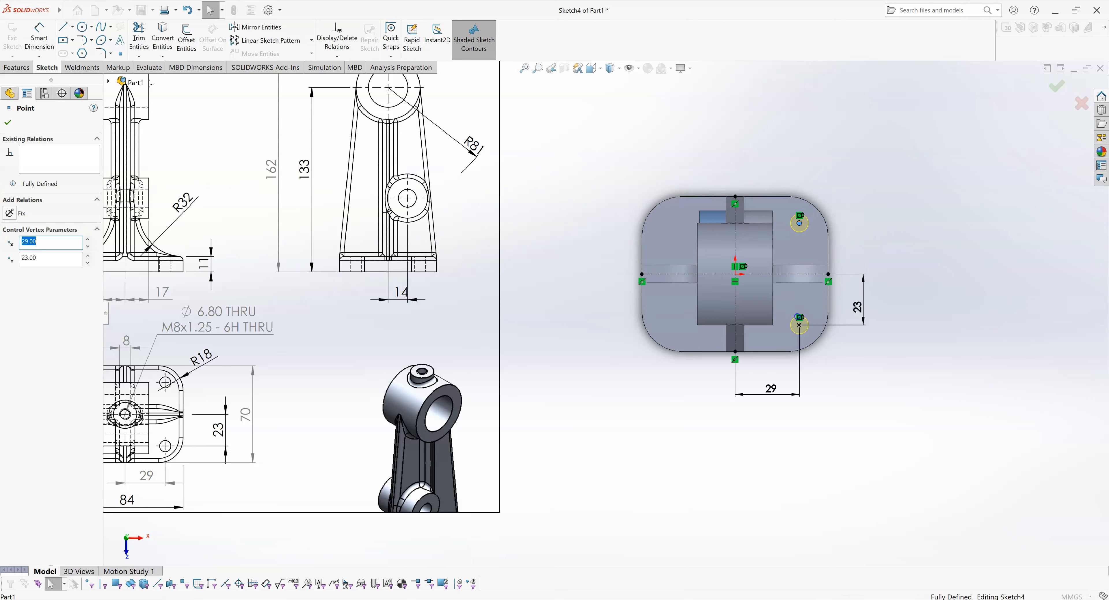
ctrl+click(801, 325)
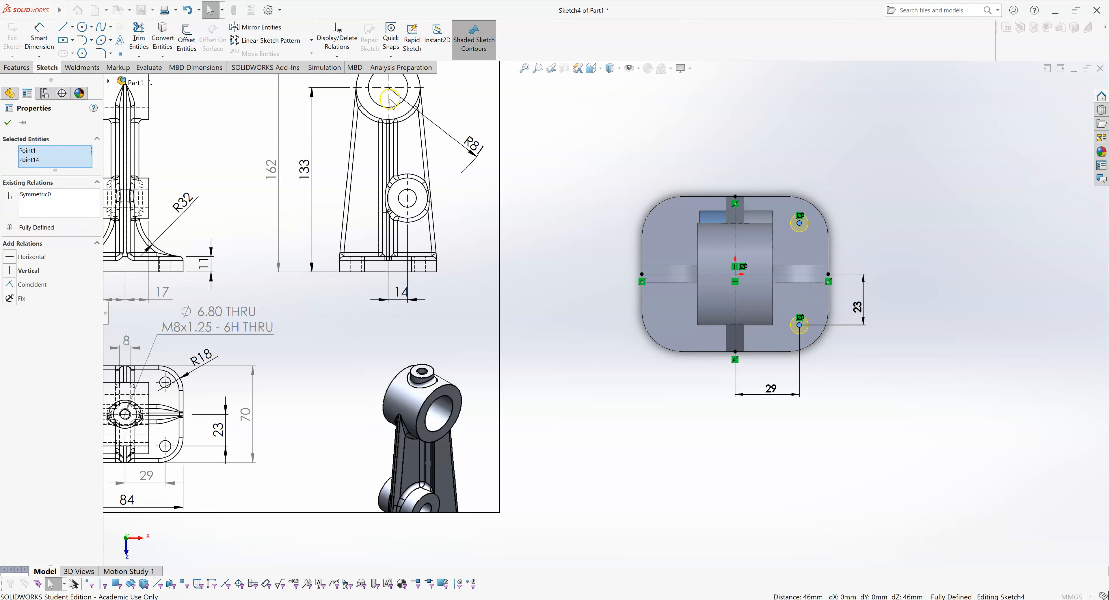
click(257, 27)
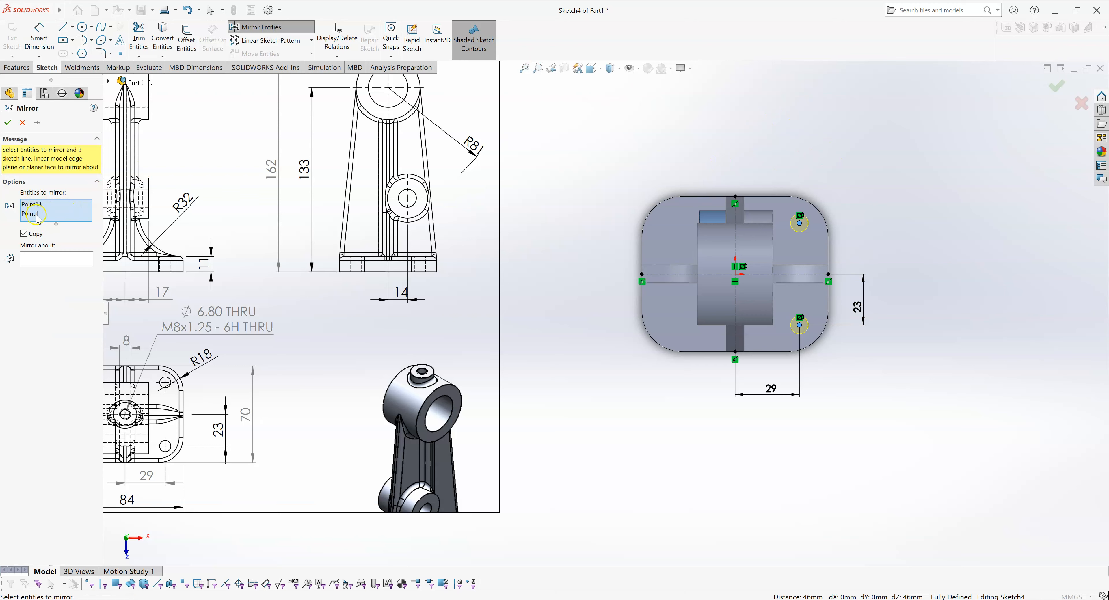
click(736, 244)
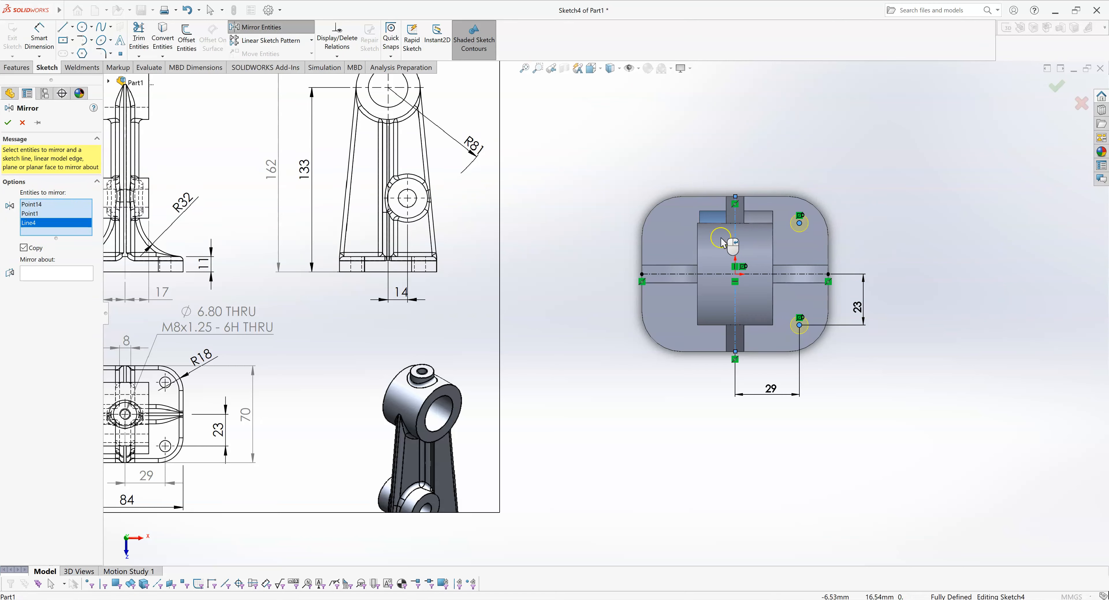
right_click(48, 224)
click(67, 244)
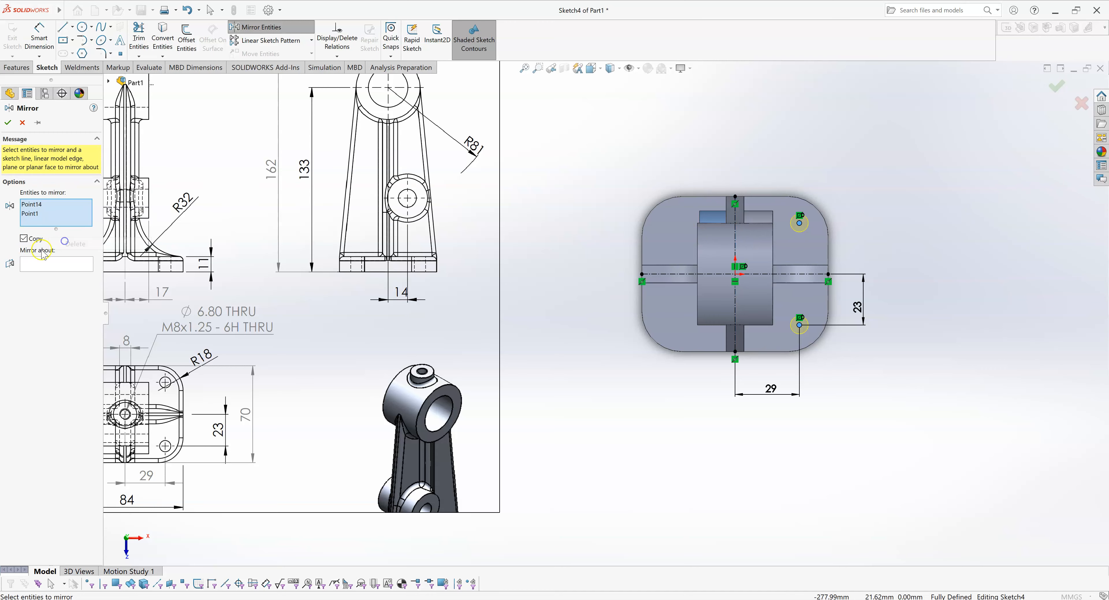
click(44, 264)
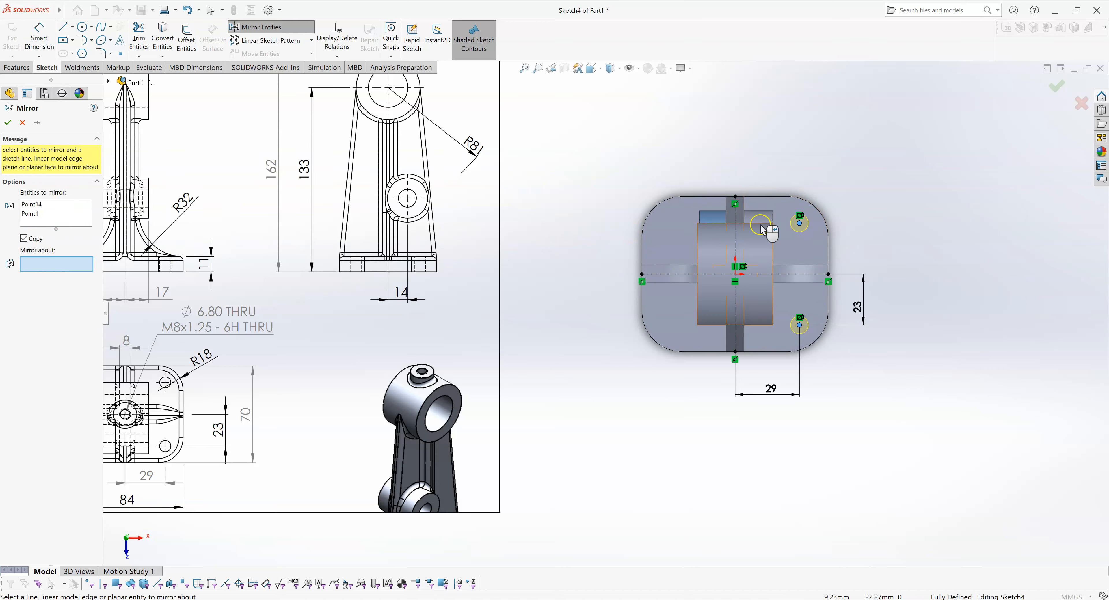
click(736, 241)
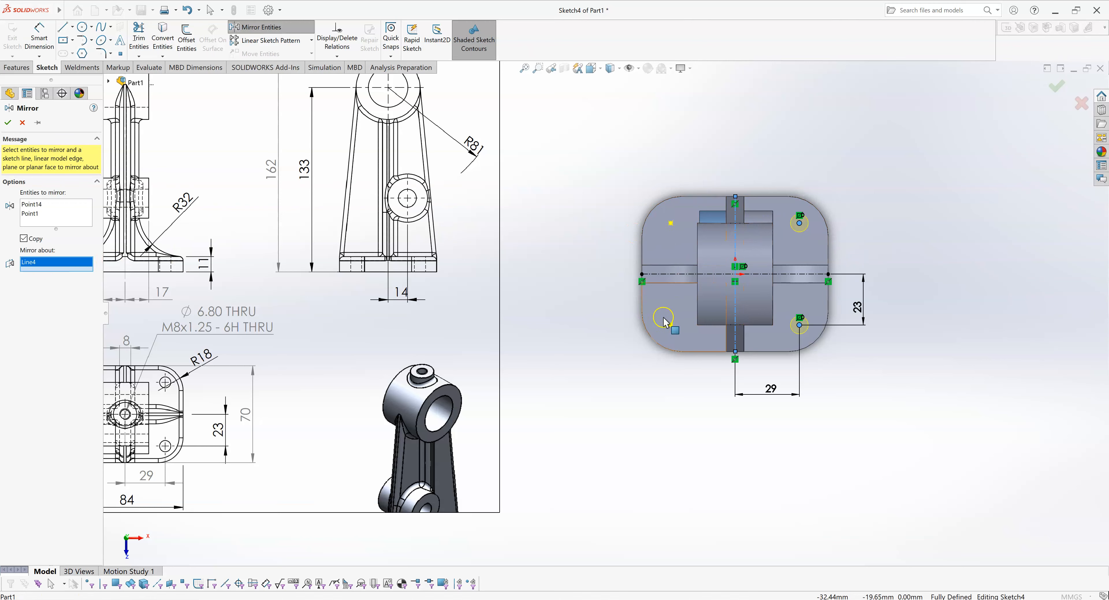
click(7, 124)
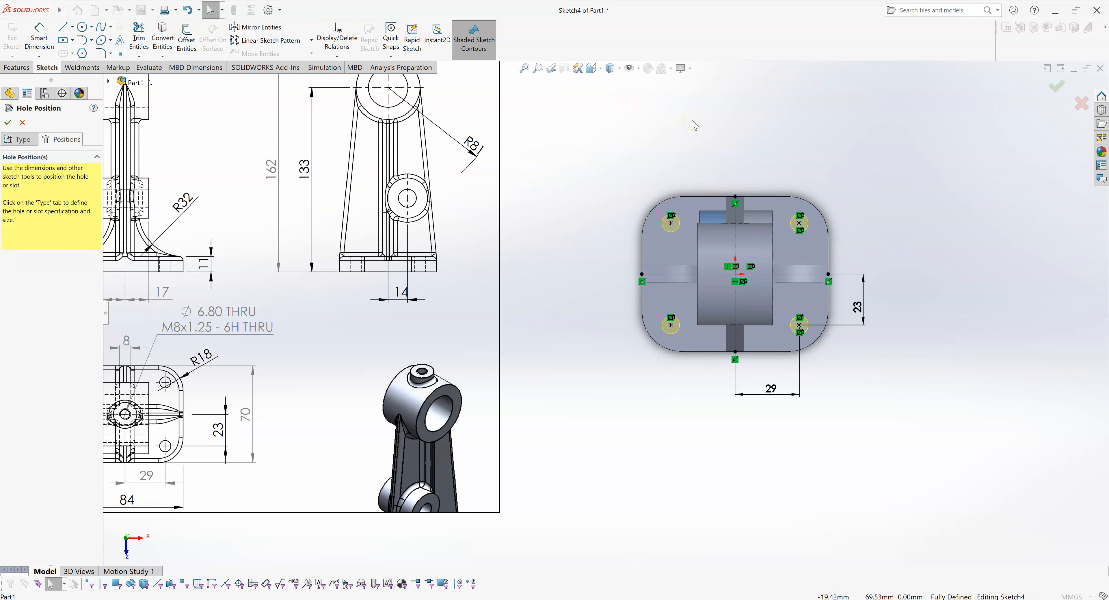
Accept the four hole positions and finish the 8 mm mounting holes in the base plate
click(1057, 88)
click(909, 339)
middle_drag(909, 339, 884, 205)
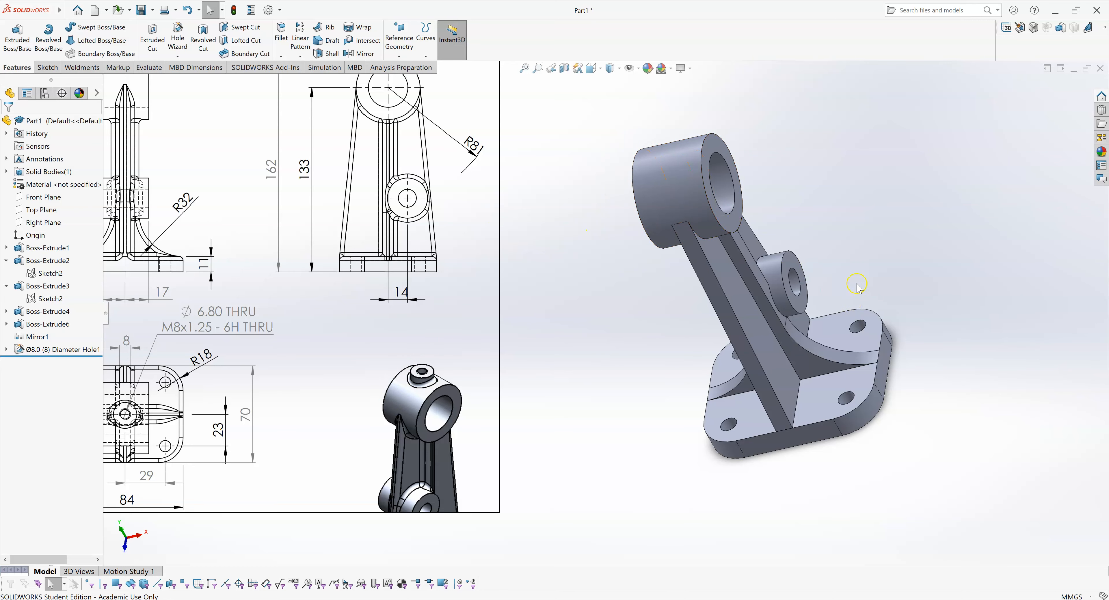
middle_drag(875, 253, 850, 252)
scroll(850, 252, up, 3)
scroll(510, 167, down, 2)
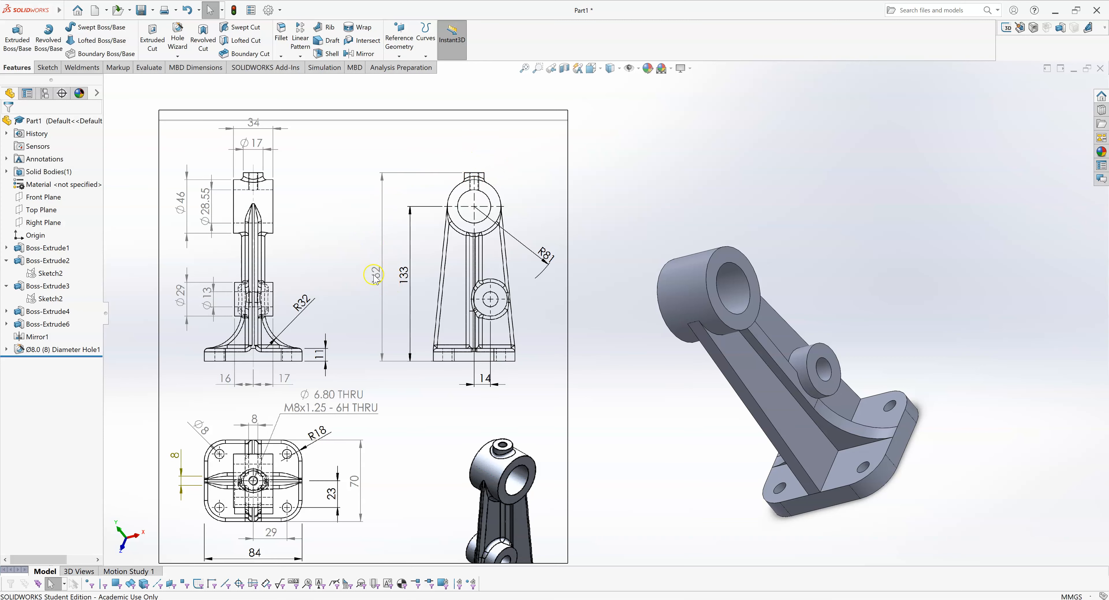
scroll(688, 160, up, 1)
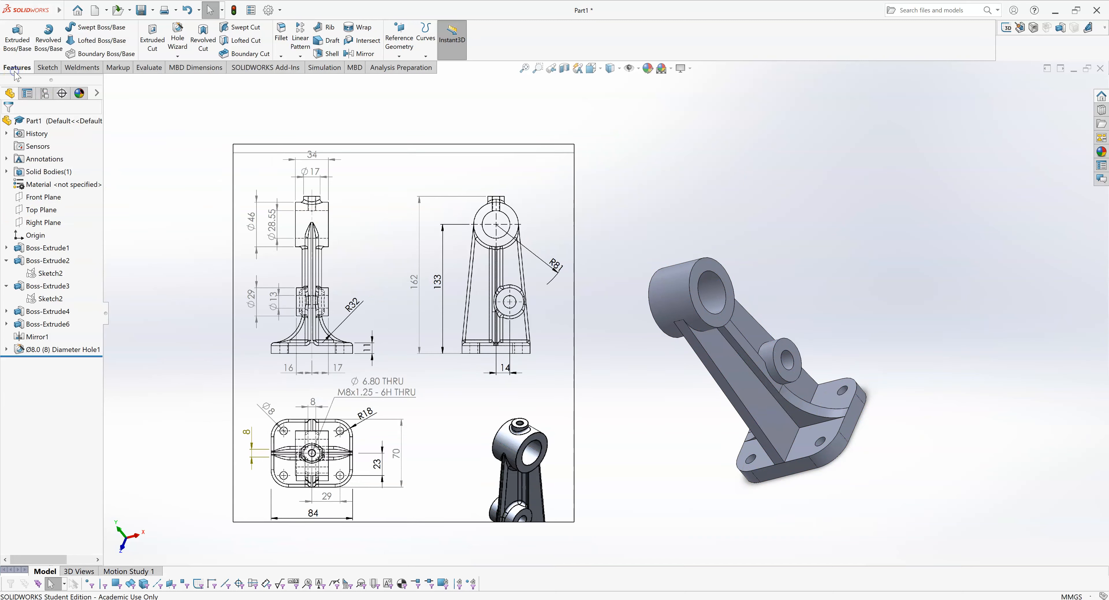
Create a reference plane parallel to the Top Plane, offset 162 mm upward past the upper cylinder
click(398, 58)
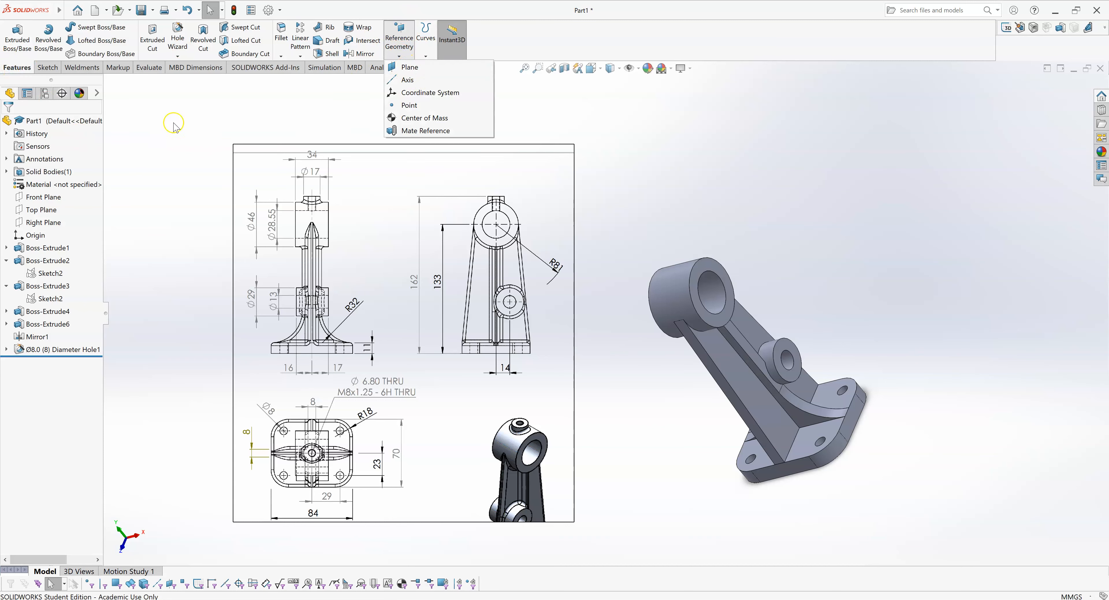
click(32, 212)
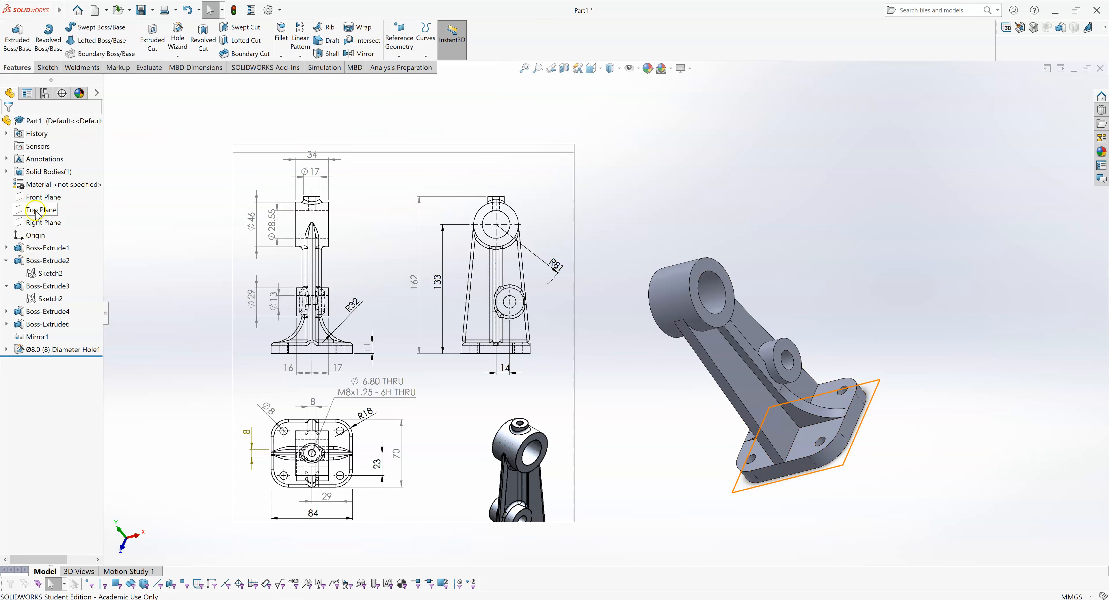
click(37, 213)
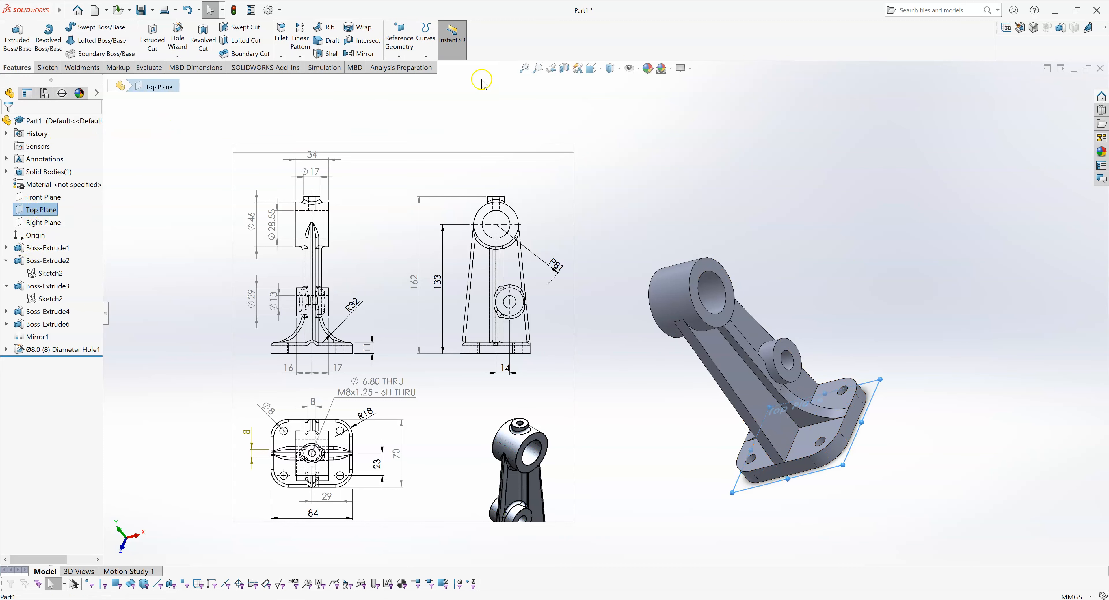
click(399, 55)
click(408, 69)
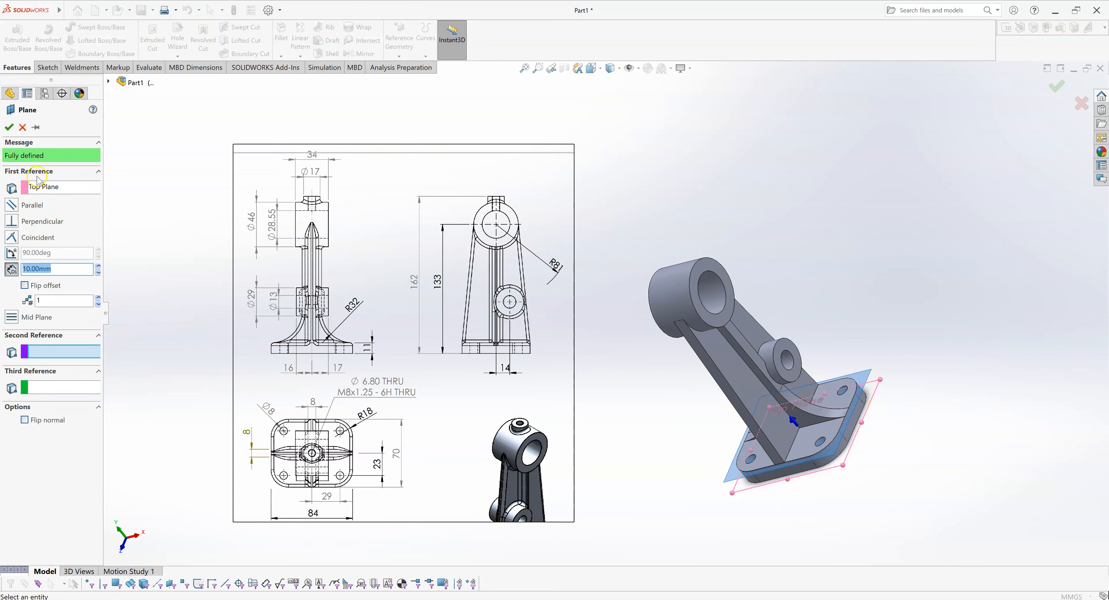
click(42, 194)
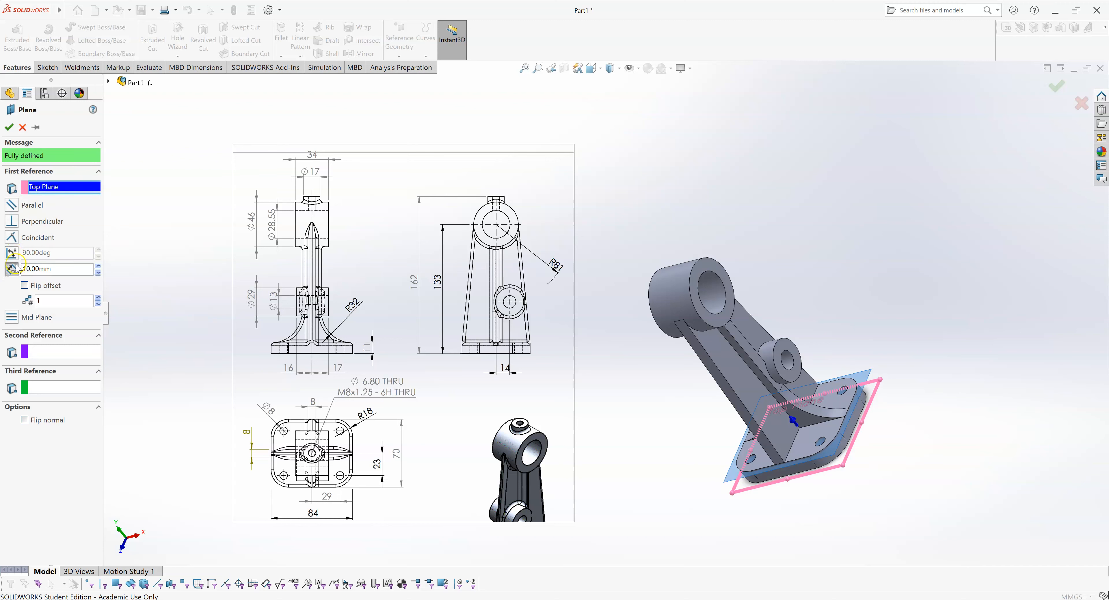
double_click(63, 270)
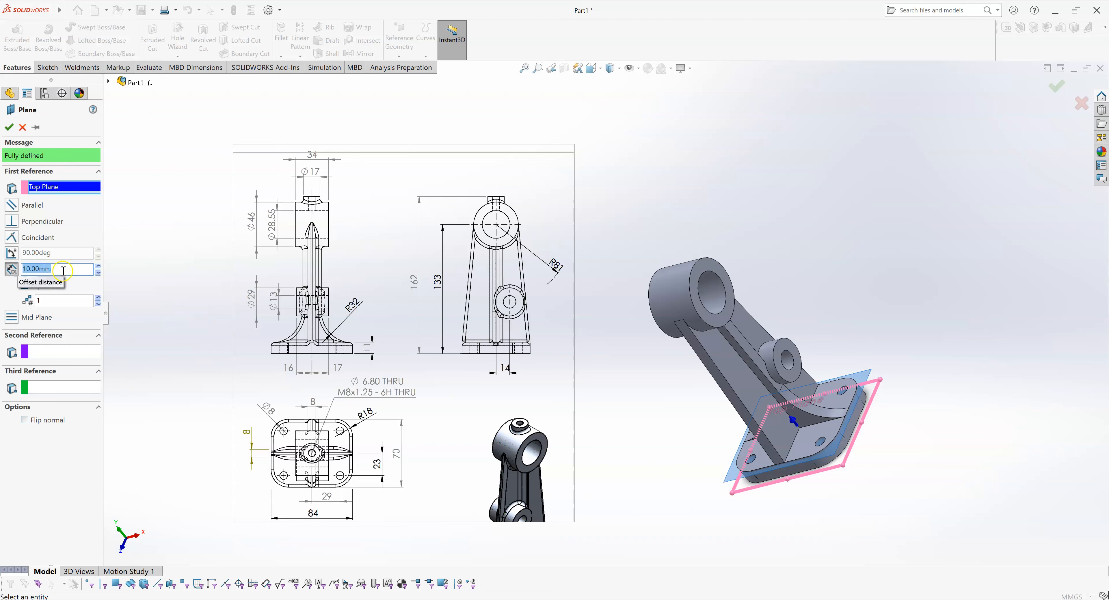
text(162)
key(Return)
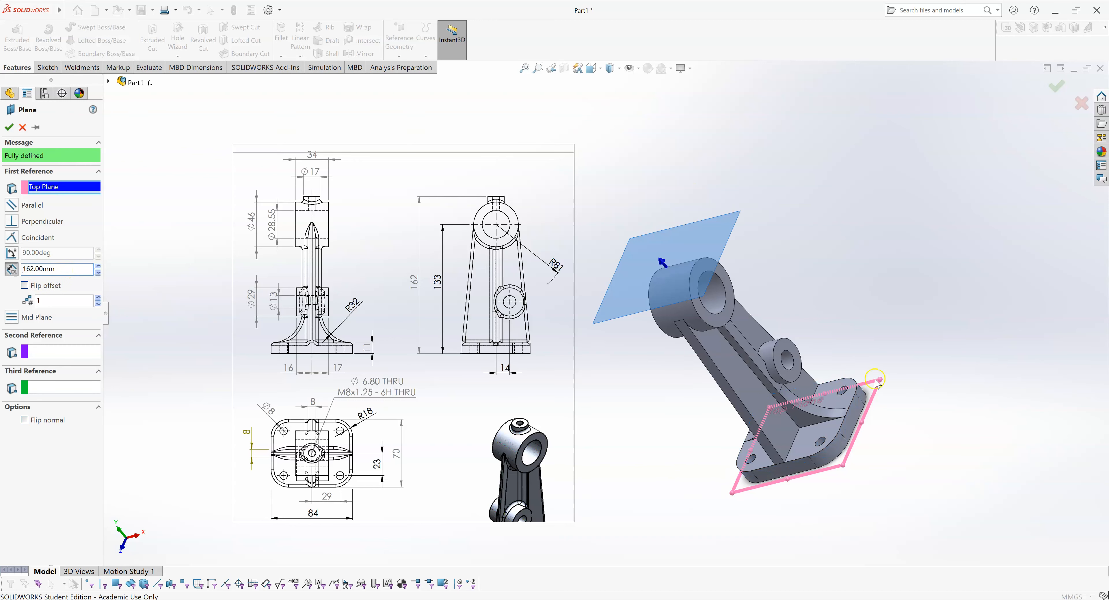
middle_drag(806, 193, 759, 184)
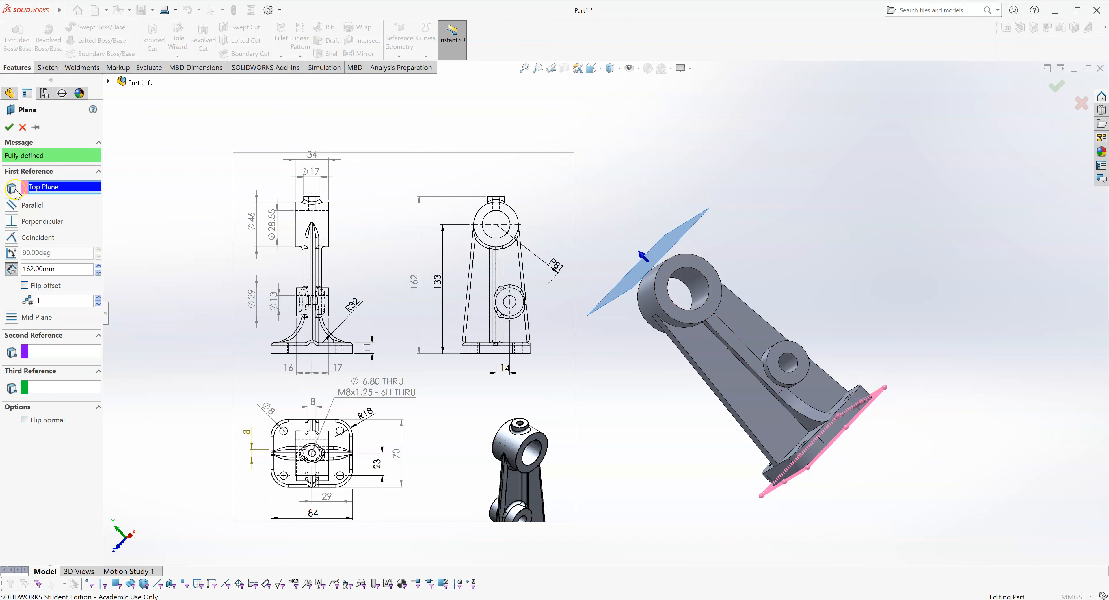
click(8, 127)
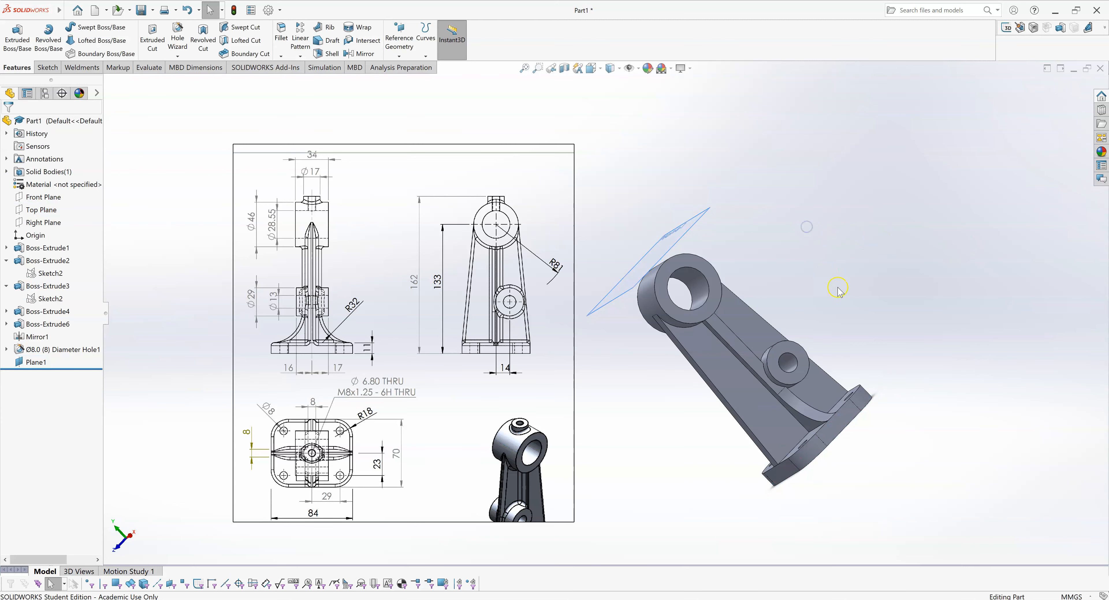
On the new offset plane, sketch a circle about 19 mm in diameter centered on the origin
middle_drag(816, 252, 840, 286)
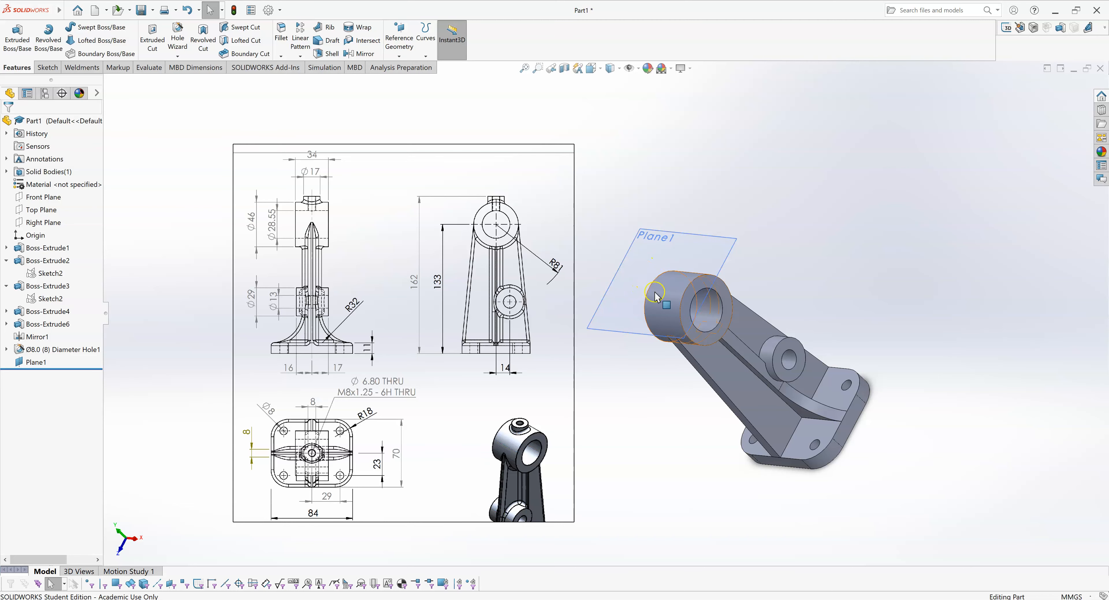
click(651, 278)
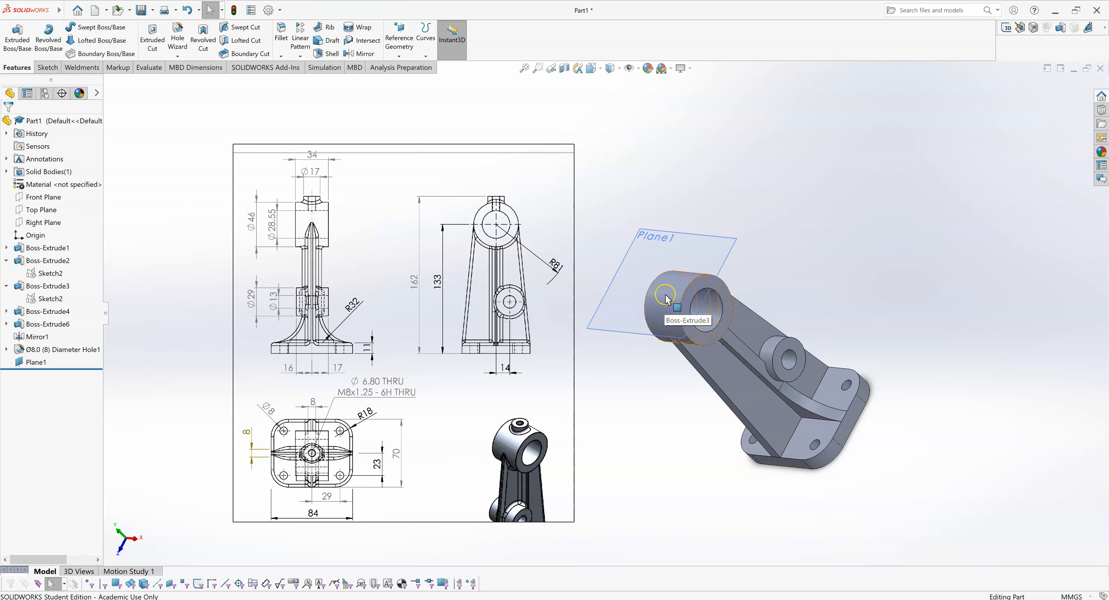
middle_drag(832, 265, 811, 276)
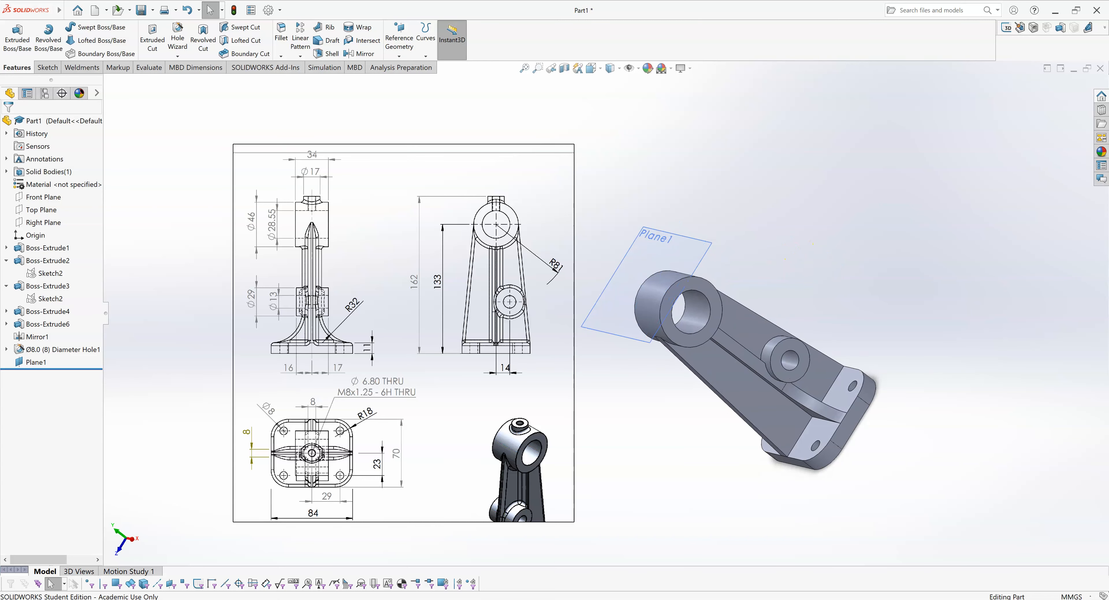
click(31, 362)
click(45, 67)
click(13, 37)
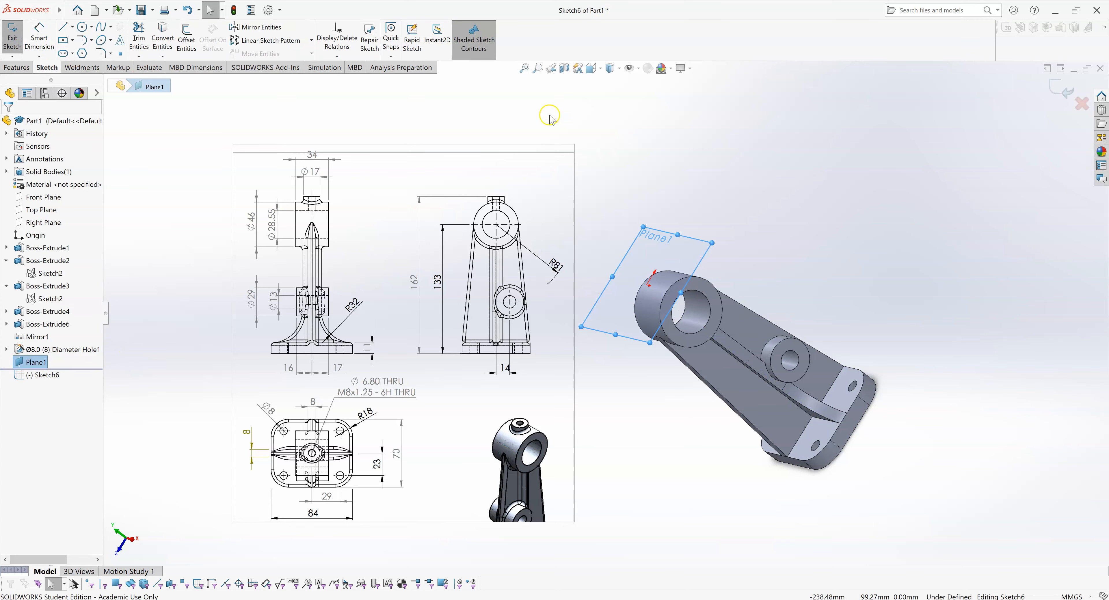
key(space)
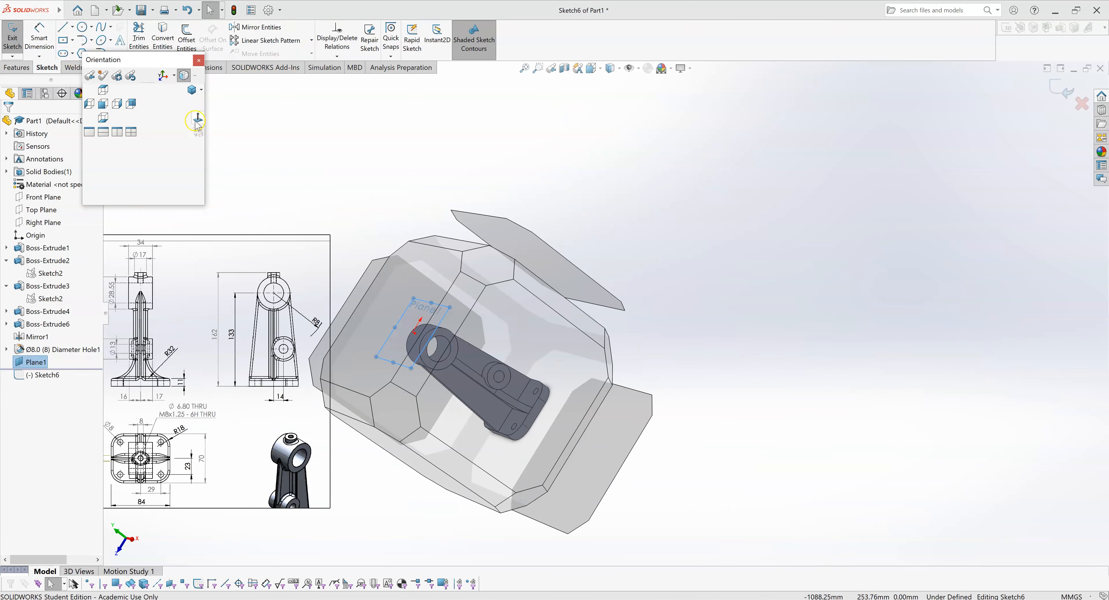
click(198, 117)
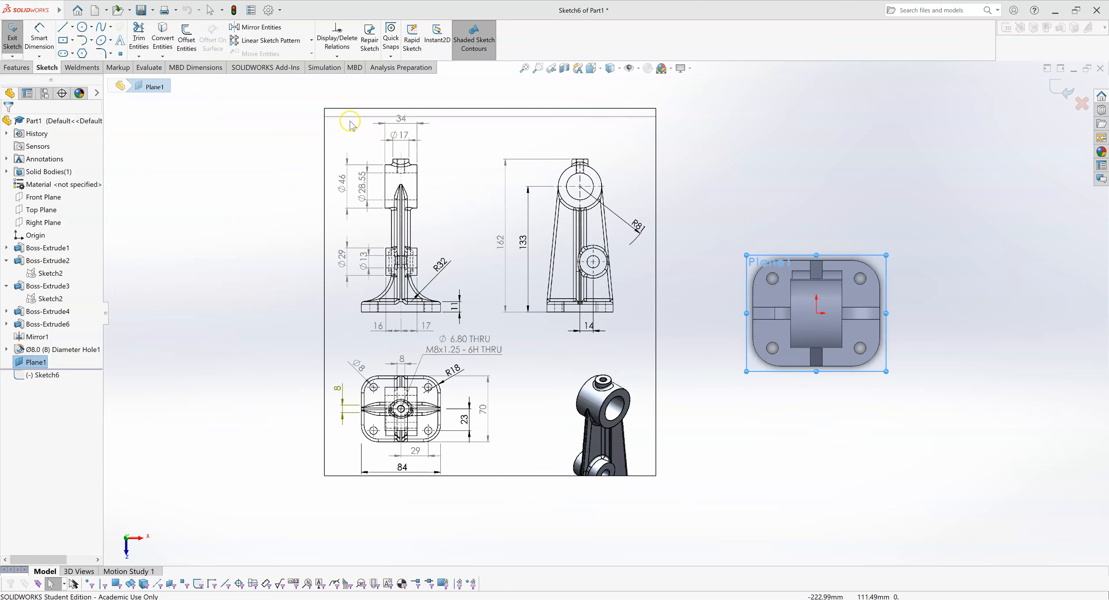
click(82, 27)
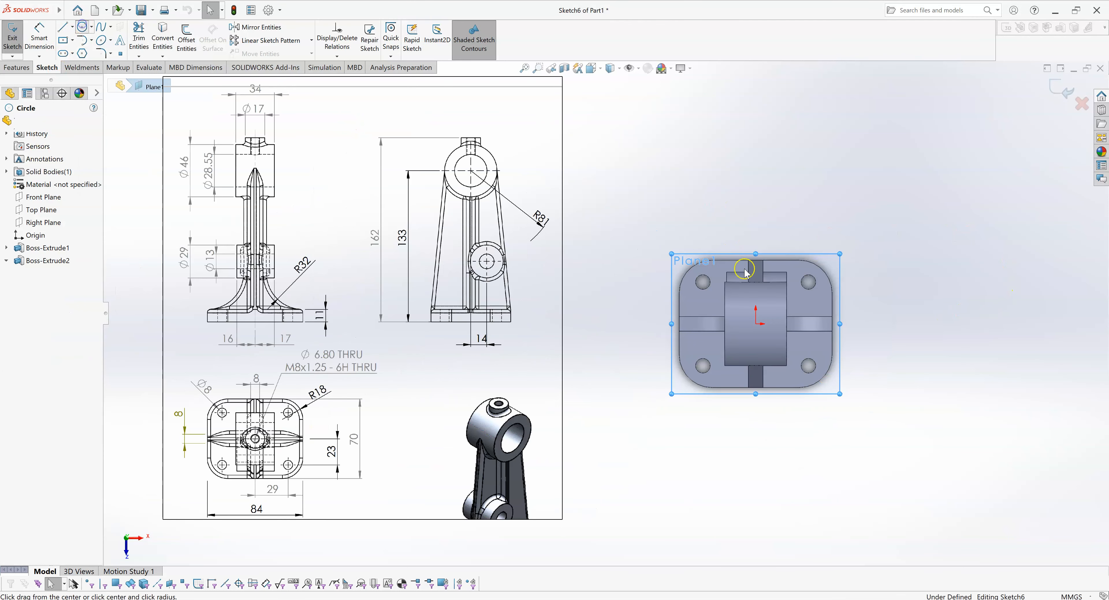
click(756, 323)
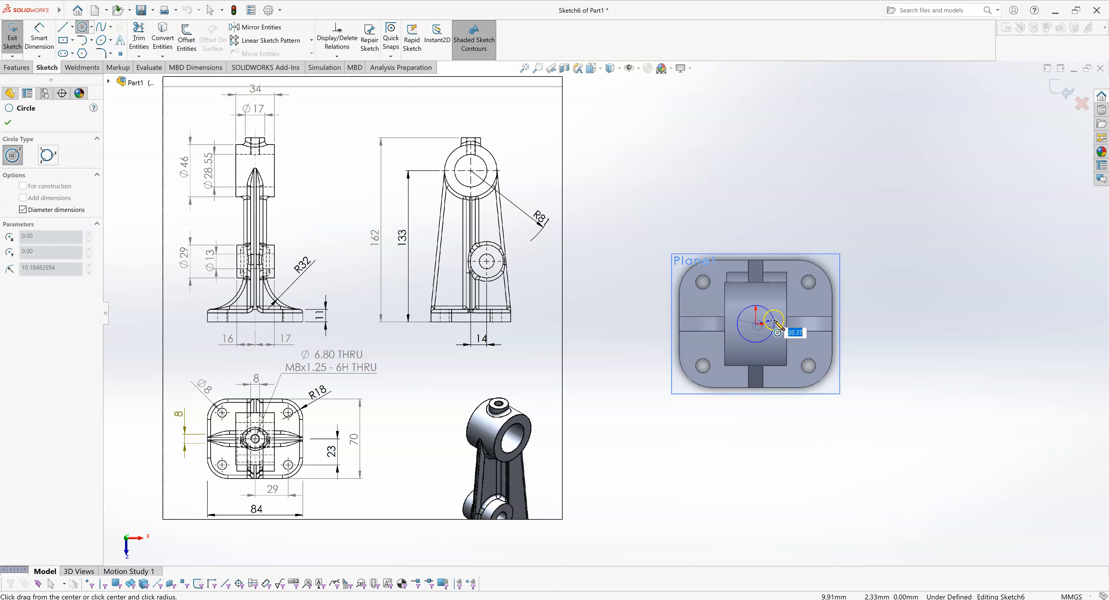
click(774, 327)
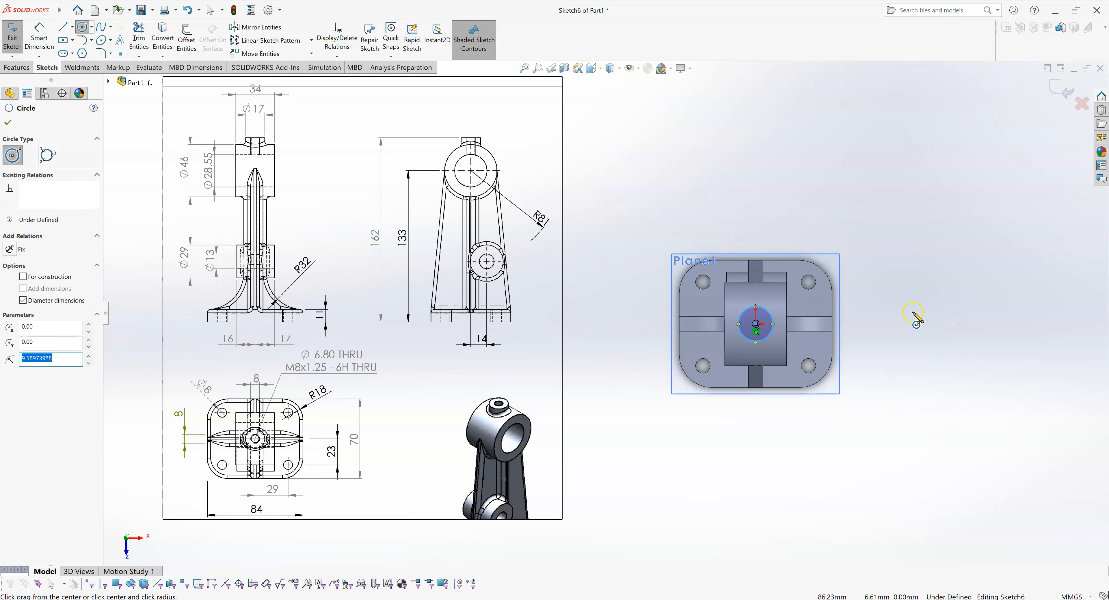
key(Escape)
Dimension the circle's diameter as 17 mm
right_drag(914, 328, 919, 284)
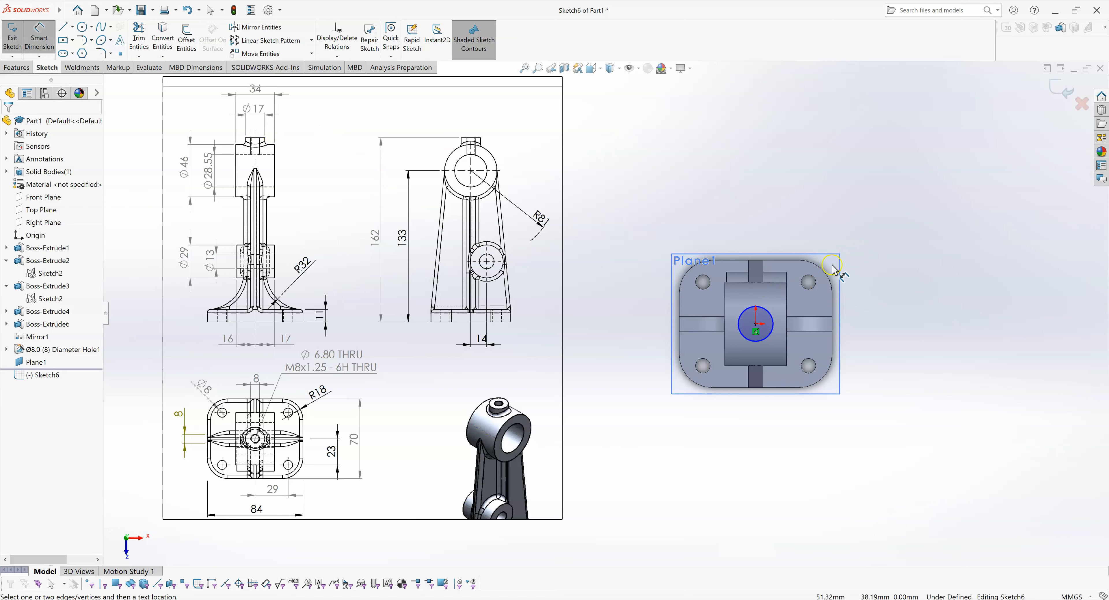
click(780, 308)
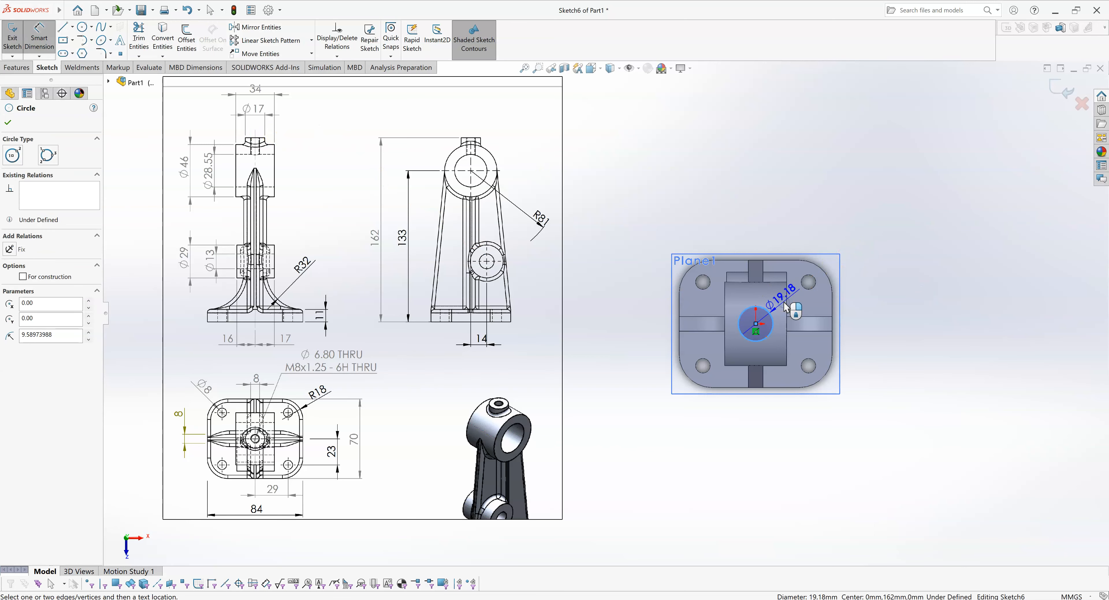
click(806, 320)
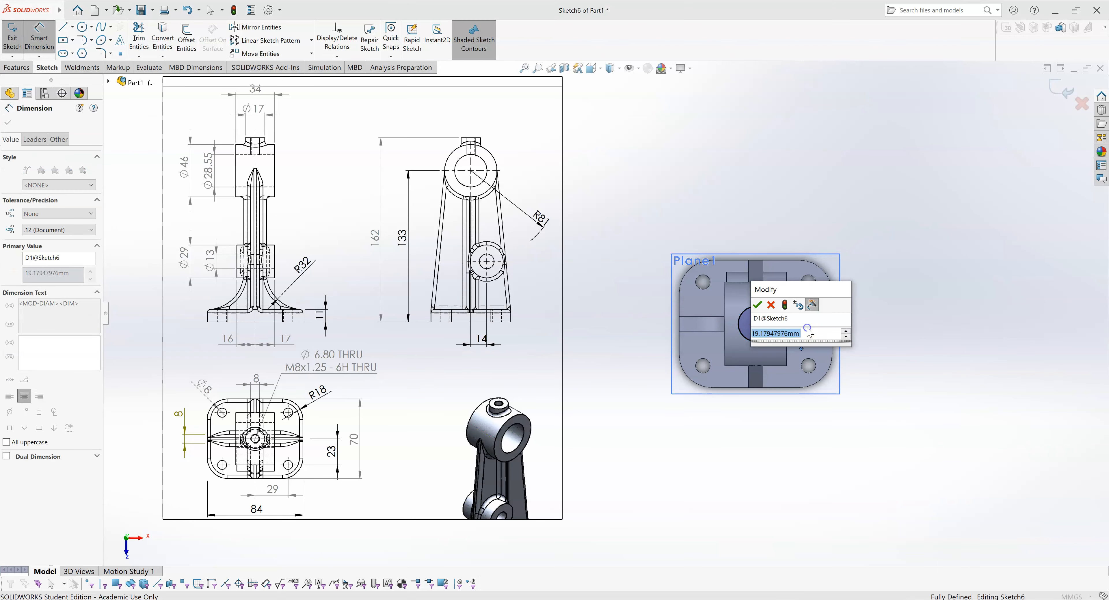
text(17)
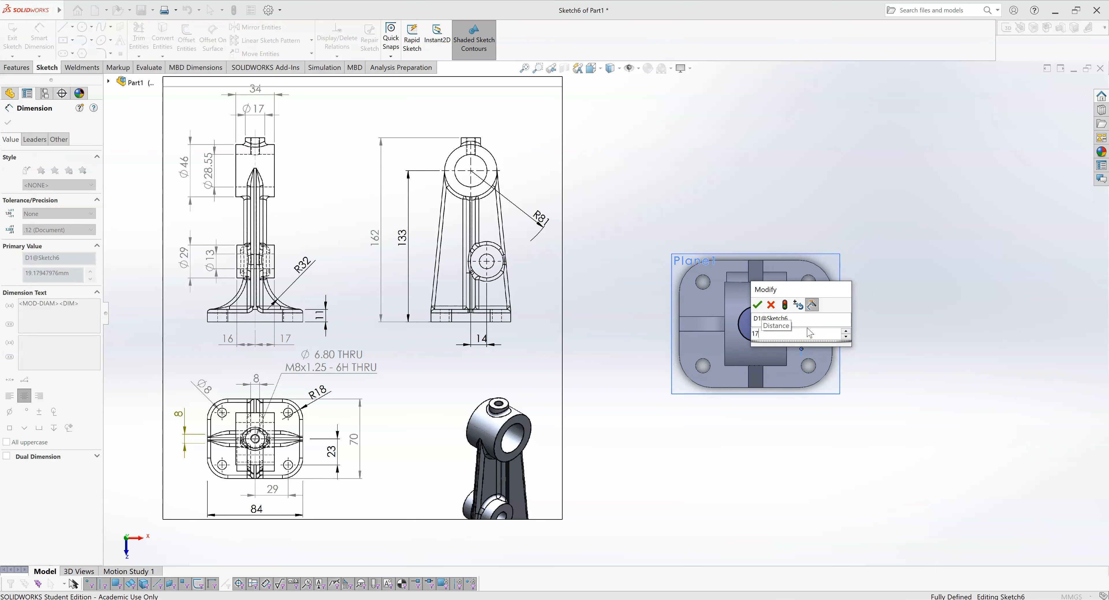
key(Return)
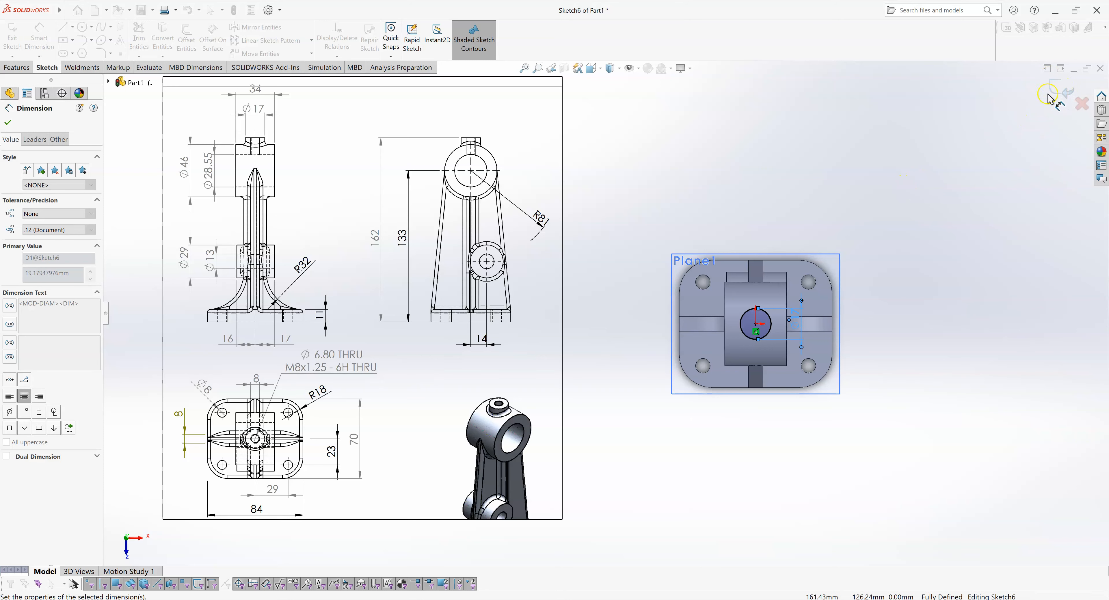
Start a boss extrusion of the circle and reverse its direction so it runs toward the upper cylinder
click(1049, 98)
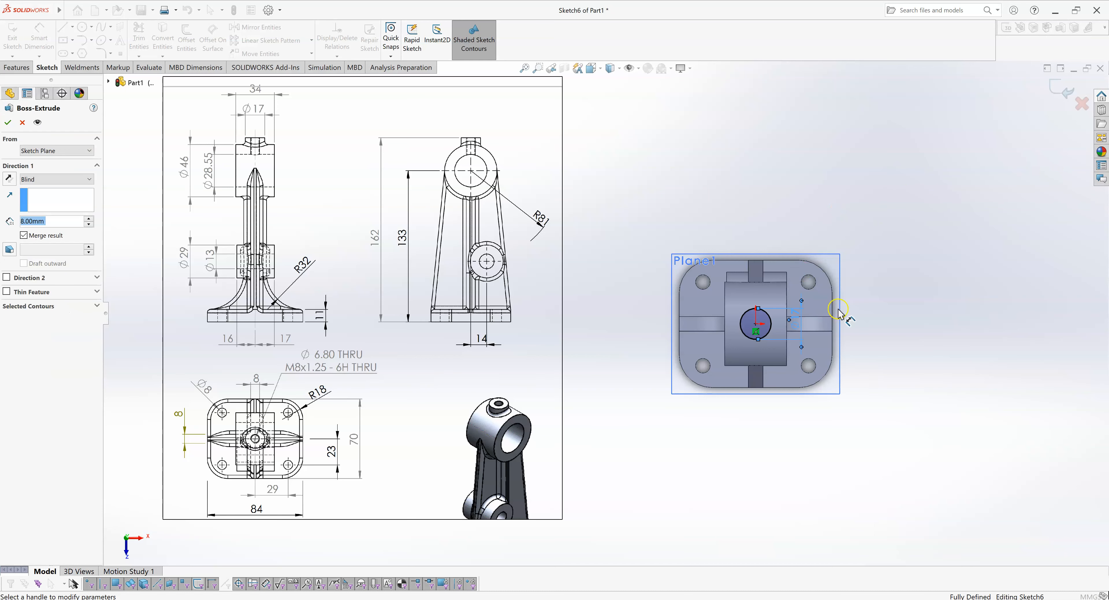
middle_drag(846, 195, 785, 126)
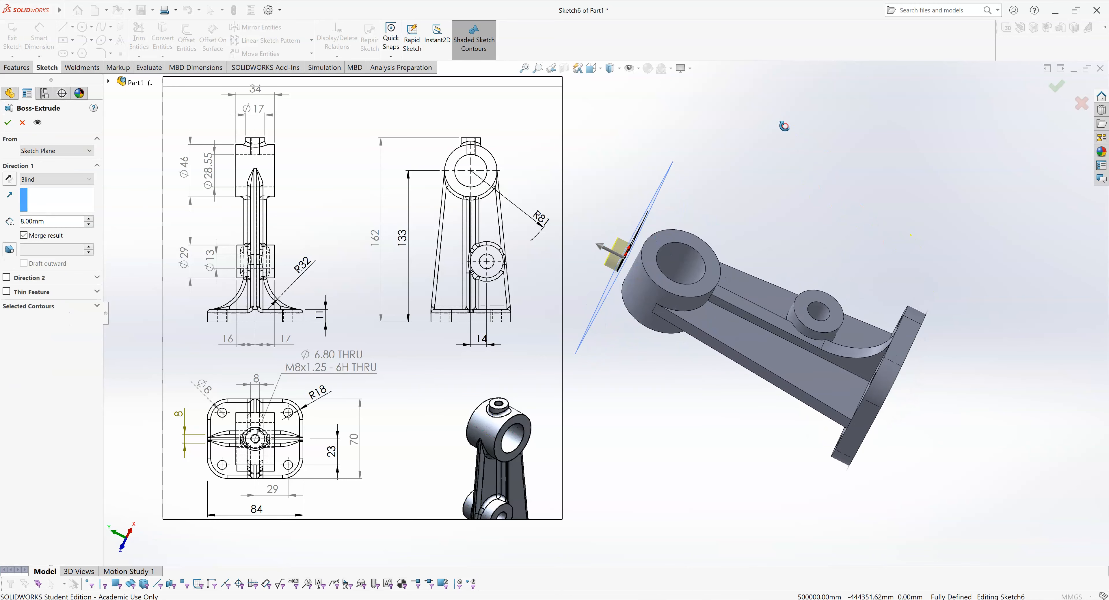
middle_drag(633, 186, 626, 216)
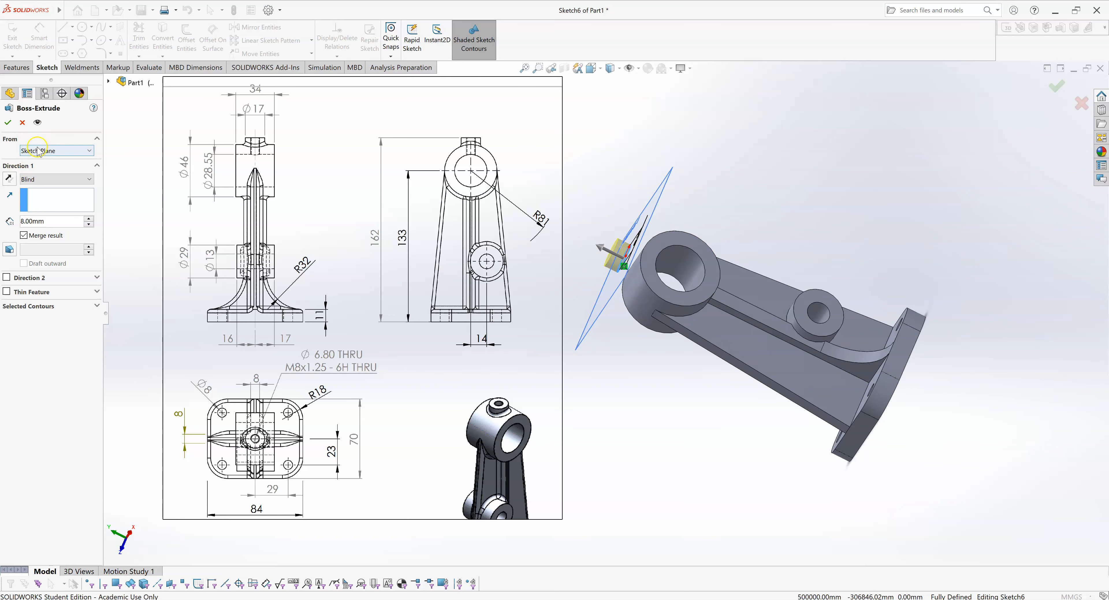
click(31, 179)
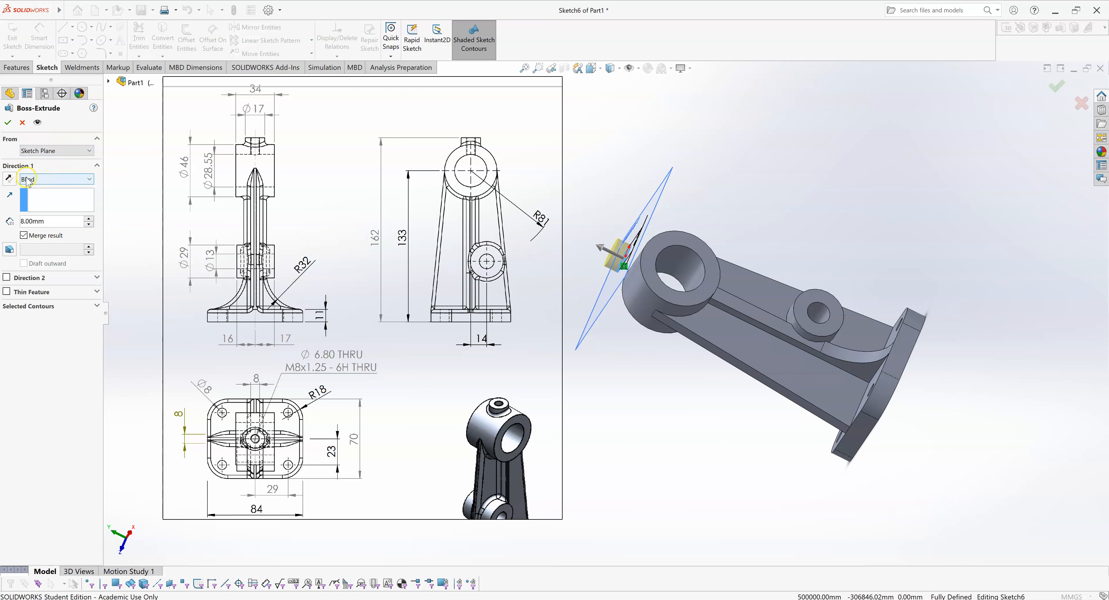
click(10, 178)
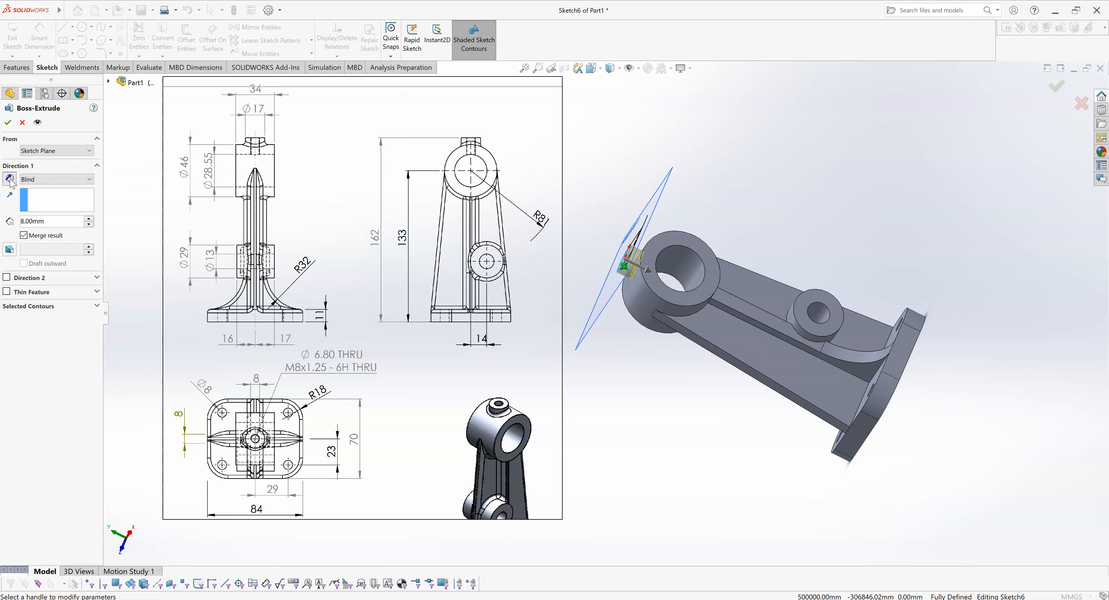
Try a blind extrusion depth of 14 mm toward the upper cylinder
scroll(611, 176, down, 4)
middle_drag(730, 223, 717, 271)
drag(671, 415, 689, 435)
click(628, 206)
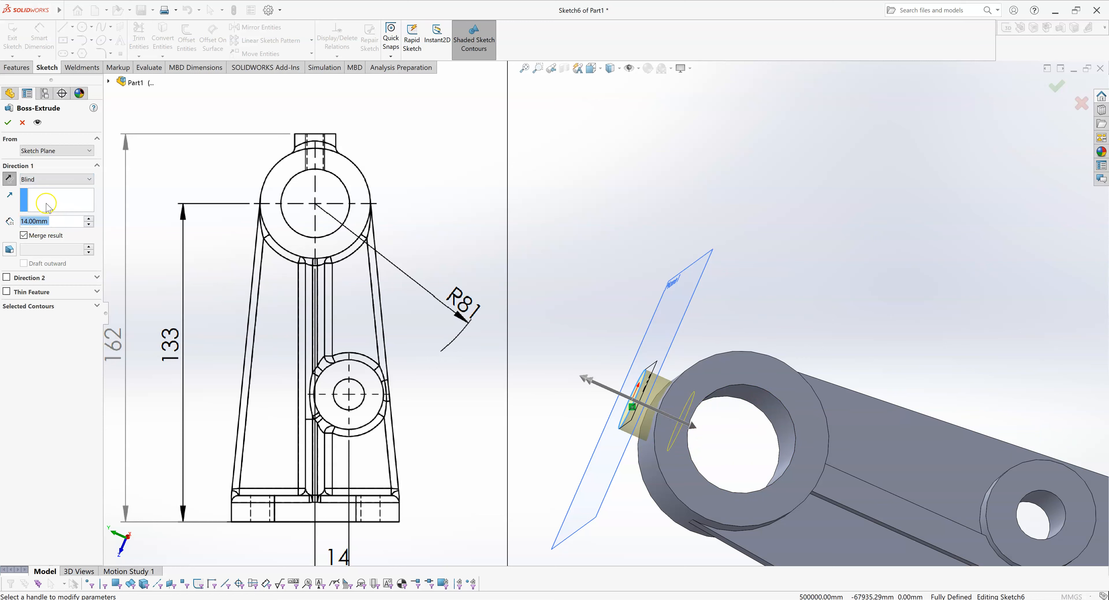
Extrude the boss circle Up To Surface, ending at the outer cylindrical face of the upper cylinder
click(53, 180)
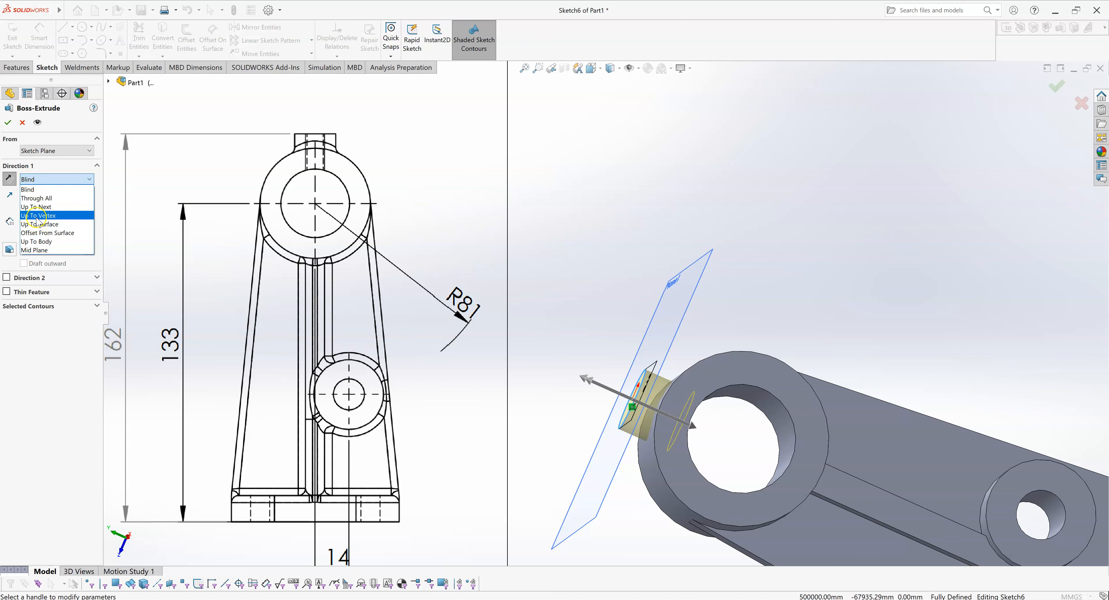
click(49, 224)
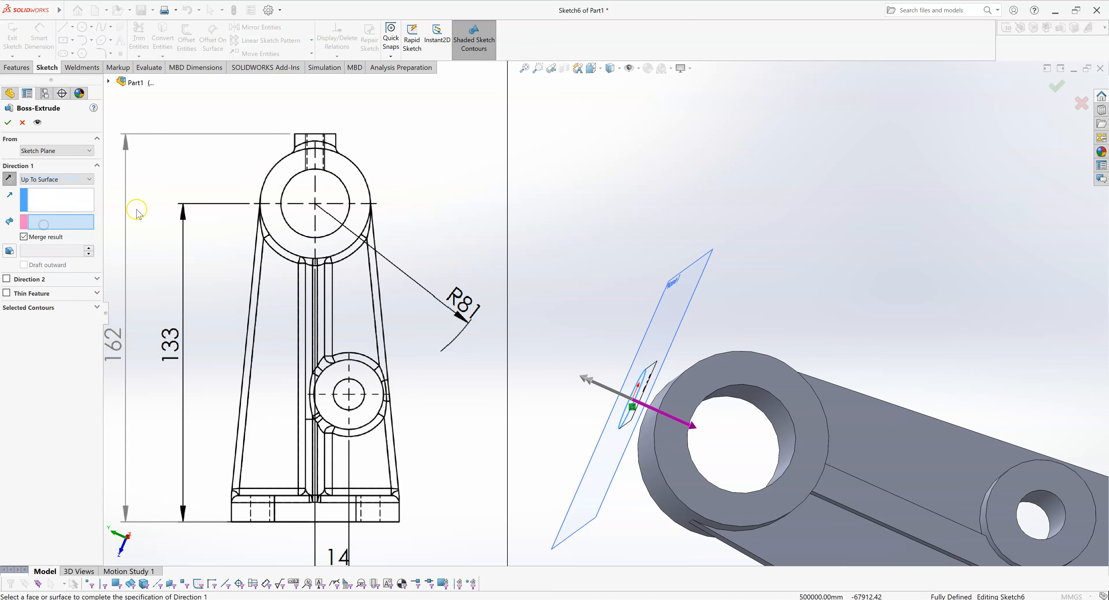
scroll(803, 307, down, 1)
middle_drag(803, 306, 804, 374)
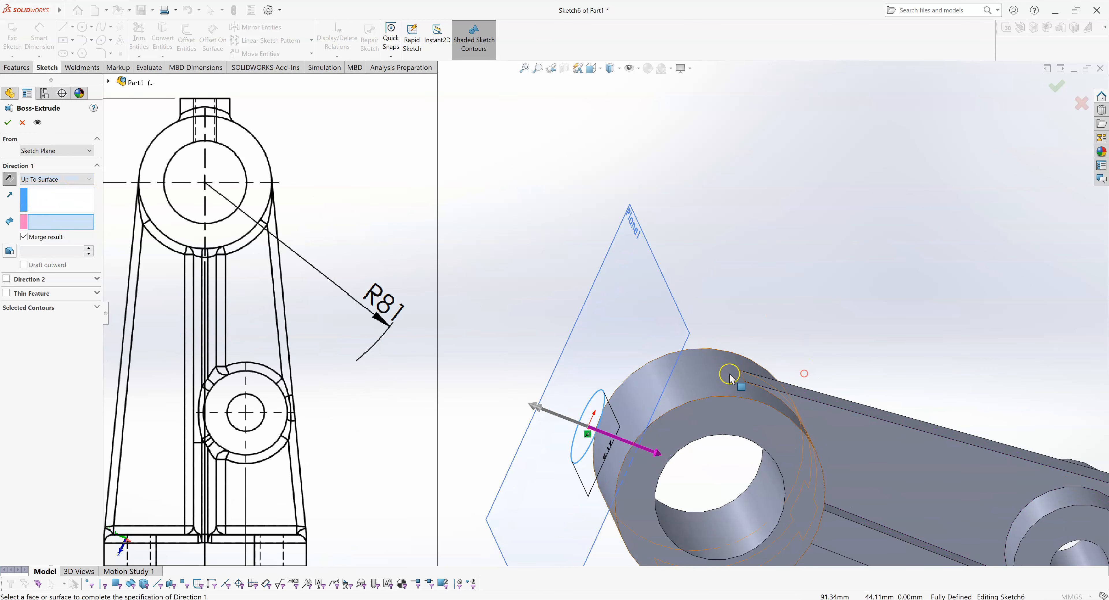
click(692, 378)
middle_drag(832, 288, 809, 218)
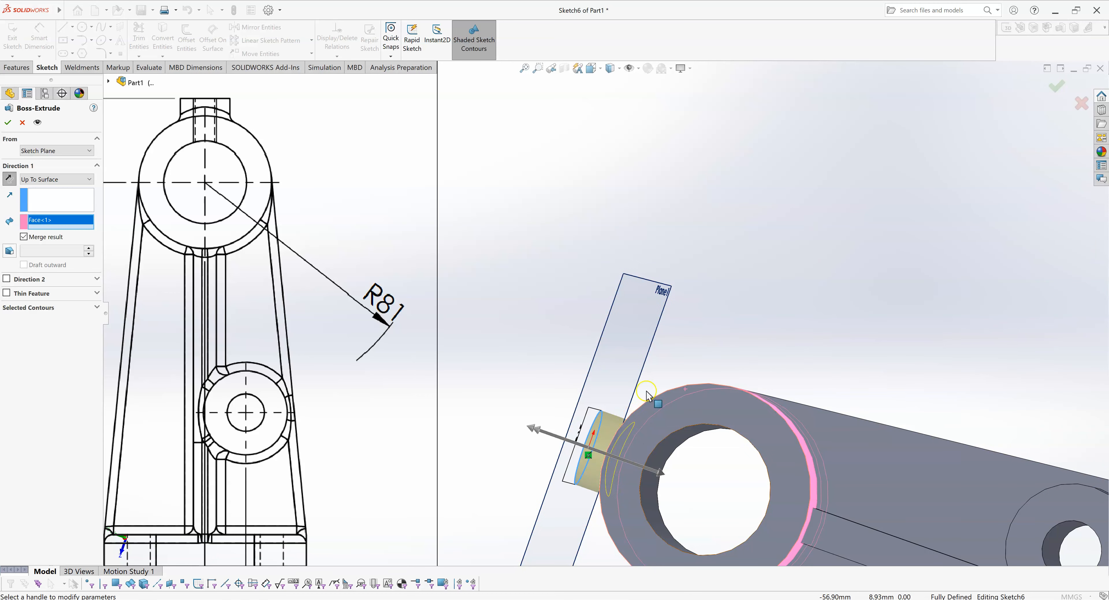
middle_drag(869, 281, 864, 346)
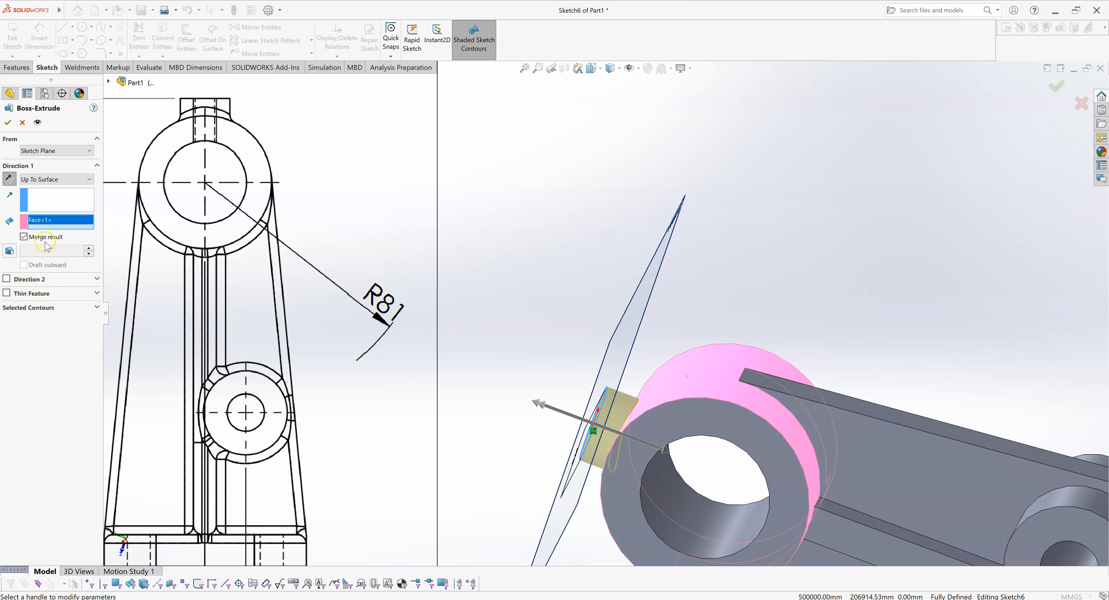
click(11, 122)
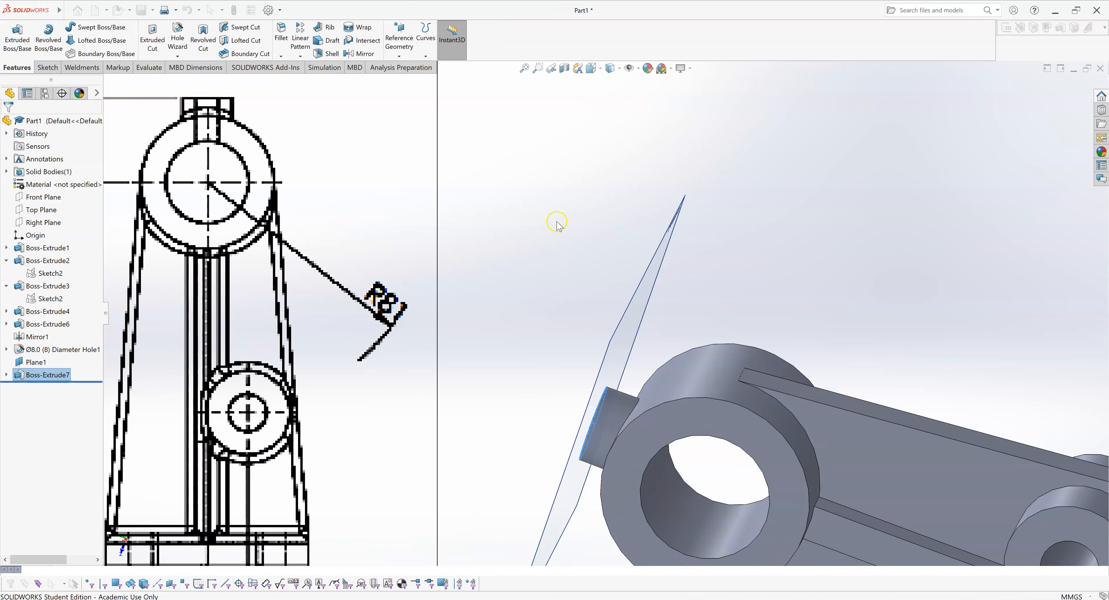
click(553, 226)
Start a Hole Wizard straight tap to the ISO standard, with Tapped hole as its type
middle_drag(584, 246, 643, 174)
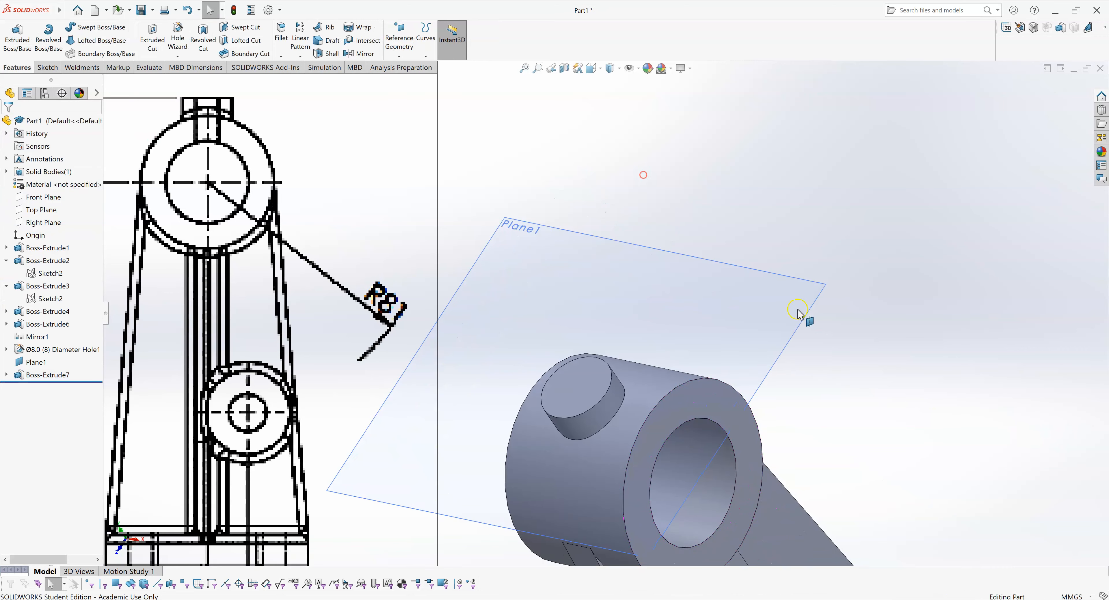
scroll(807, 318, up, 4)
mouse_move(791, 277)
middle_down()
mouse_move(774, 256)
mouse_move(760, 276)
mouse_move(775, 297)
middle_up()
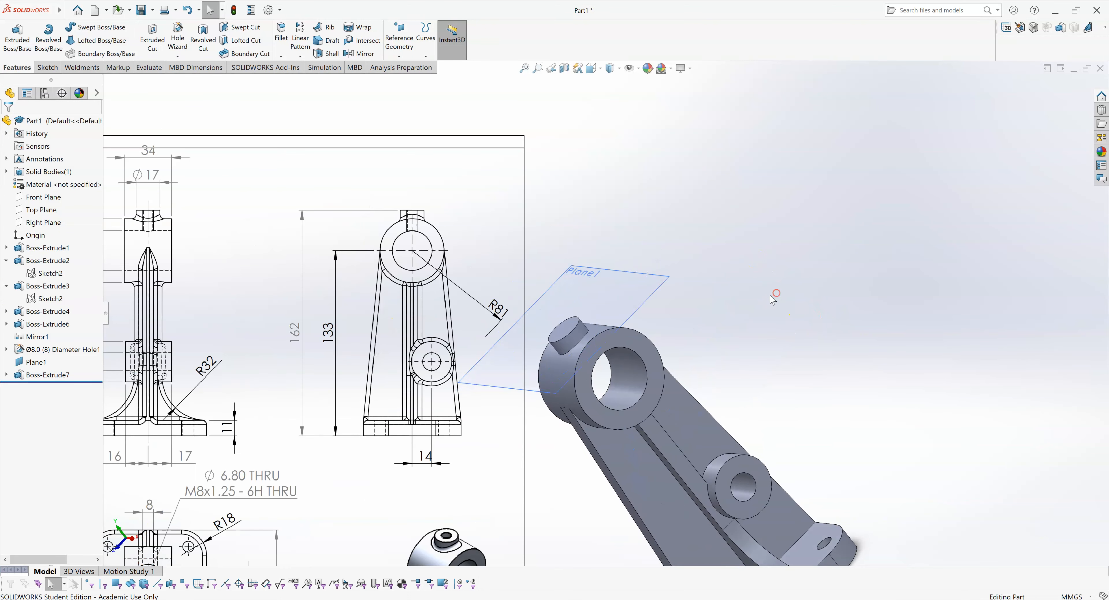
scroll(739, 294, up, 2)
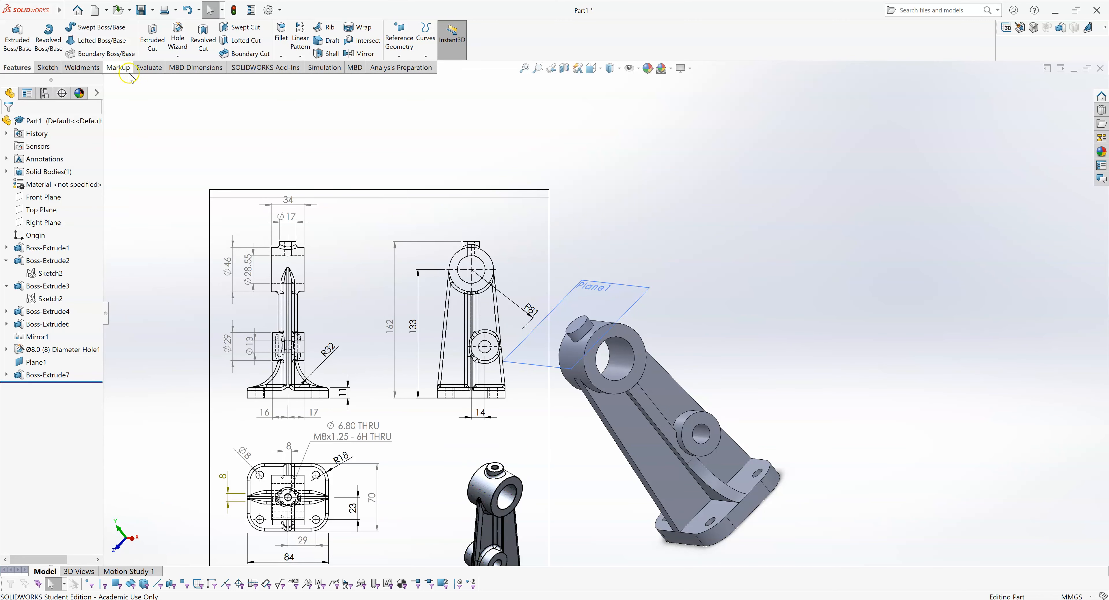
click(178, 41)
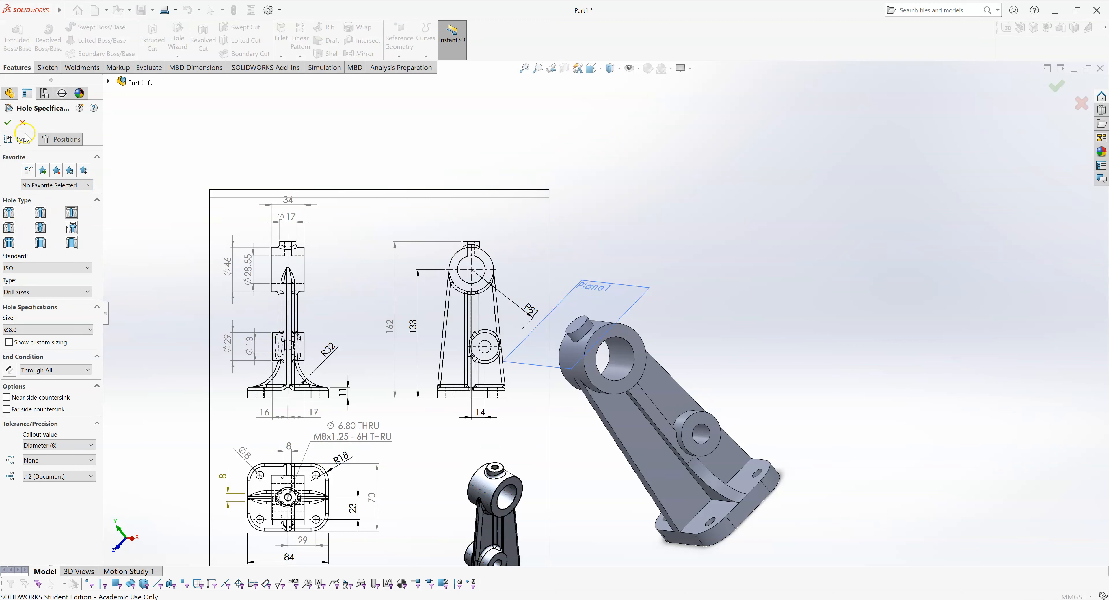
click(10, 228)
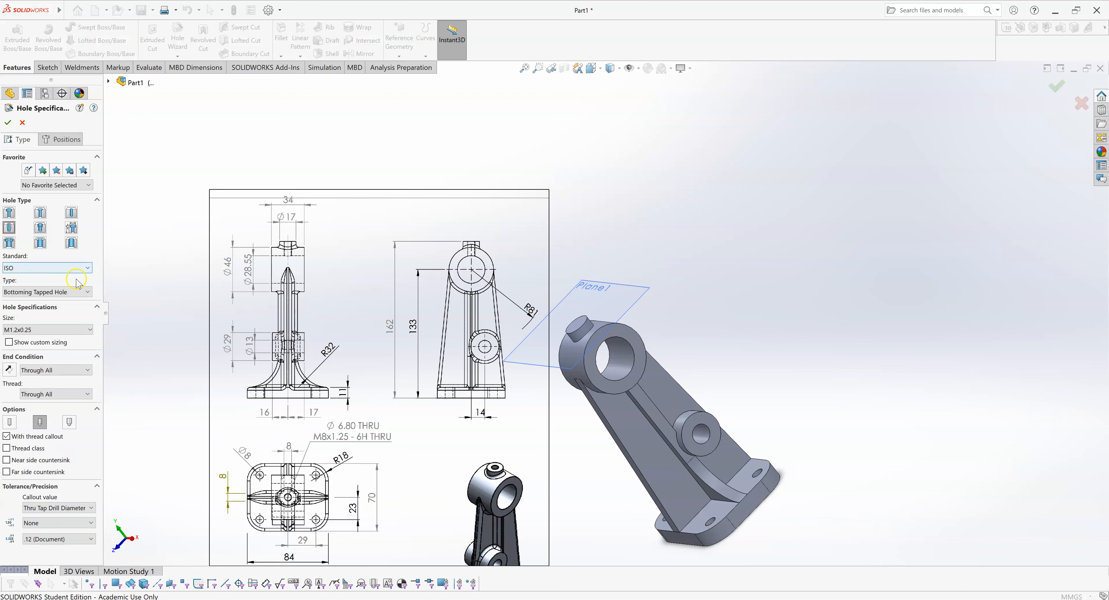
click(36, 292)
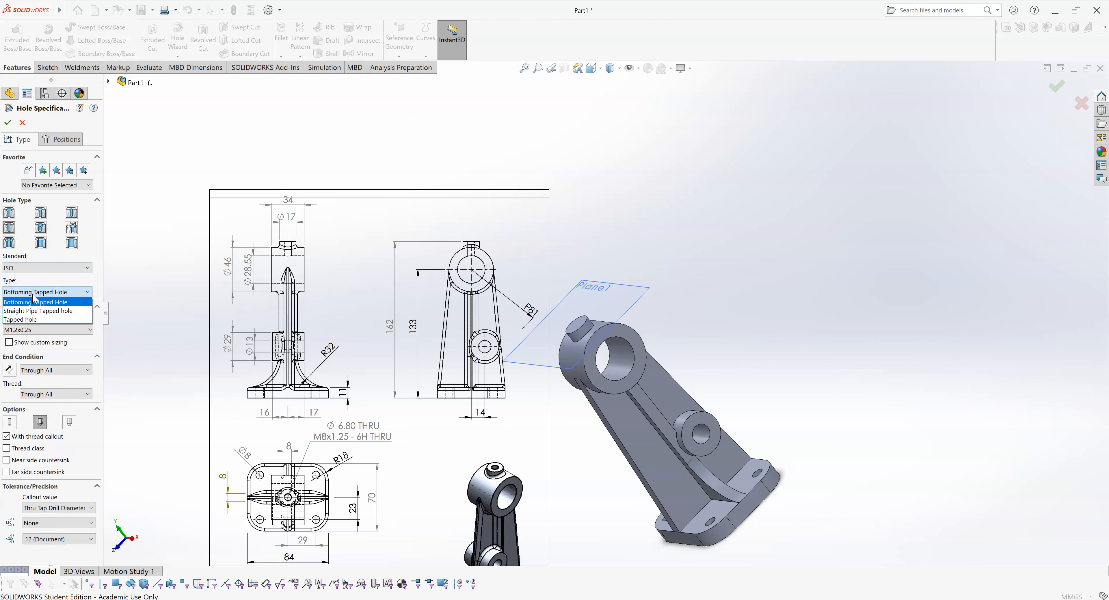
click(20, 321)
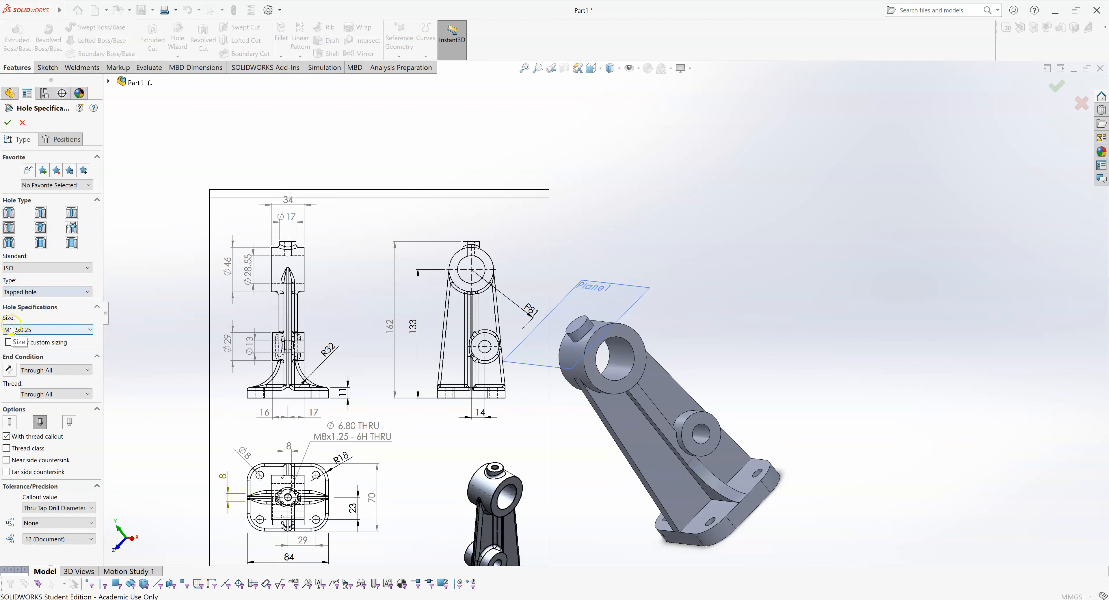
Set the tapped hole's size to M8
click(34, 329)
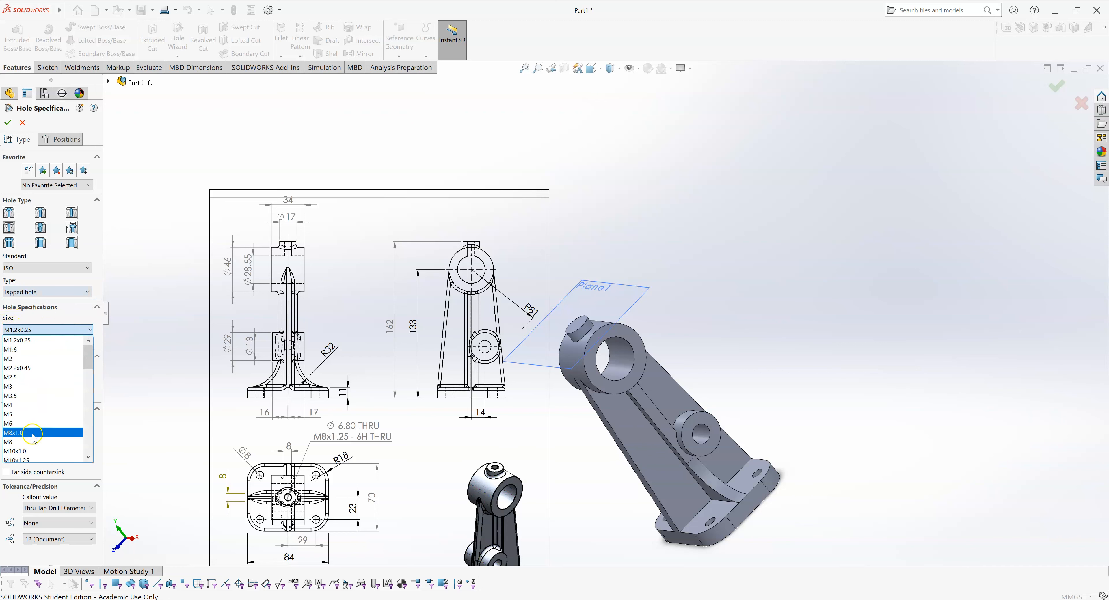
click(28, 443)
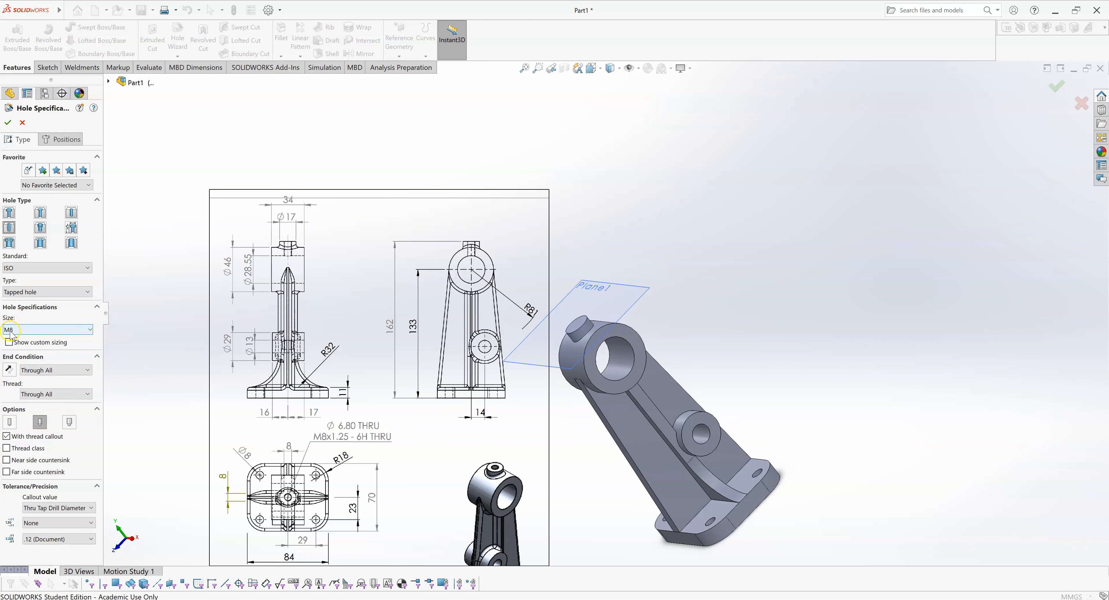
click(50, 329)
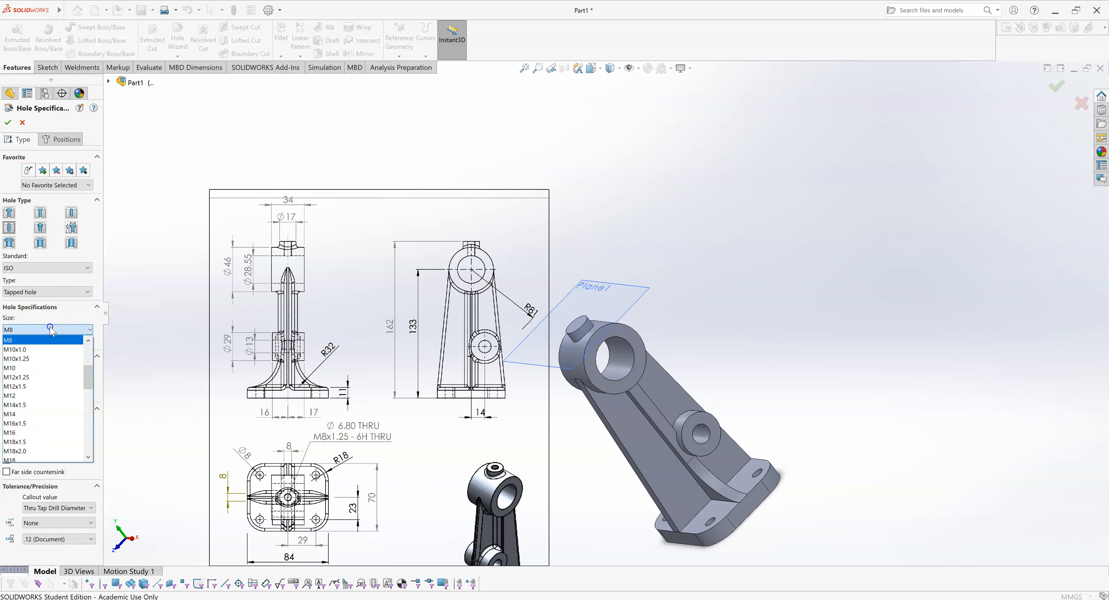
click(89, 339)
click(89, 340)
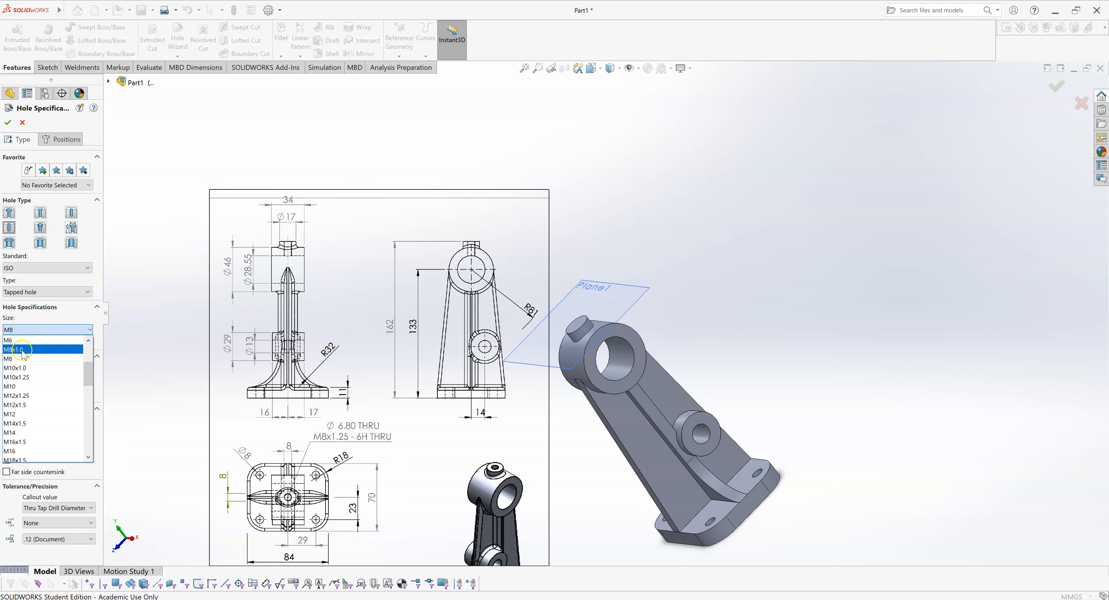
click(14, 362)
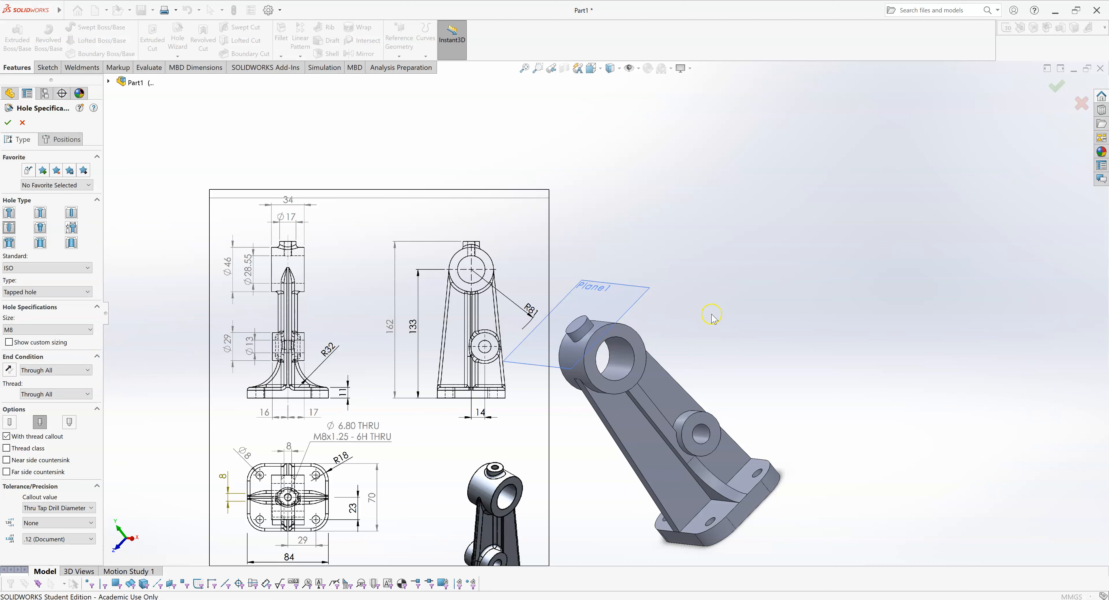
End the tapped hole Up To Surface at the upper cylinder's bore face, keeping Tap Drill Diameter as the callout value
middle_drag(656, 366, 609, 390)
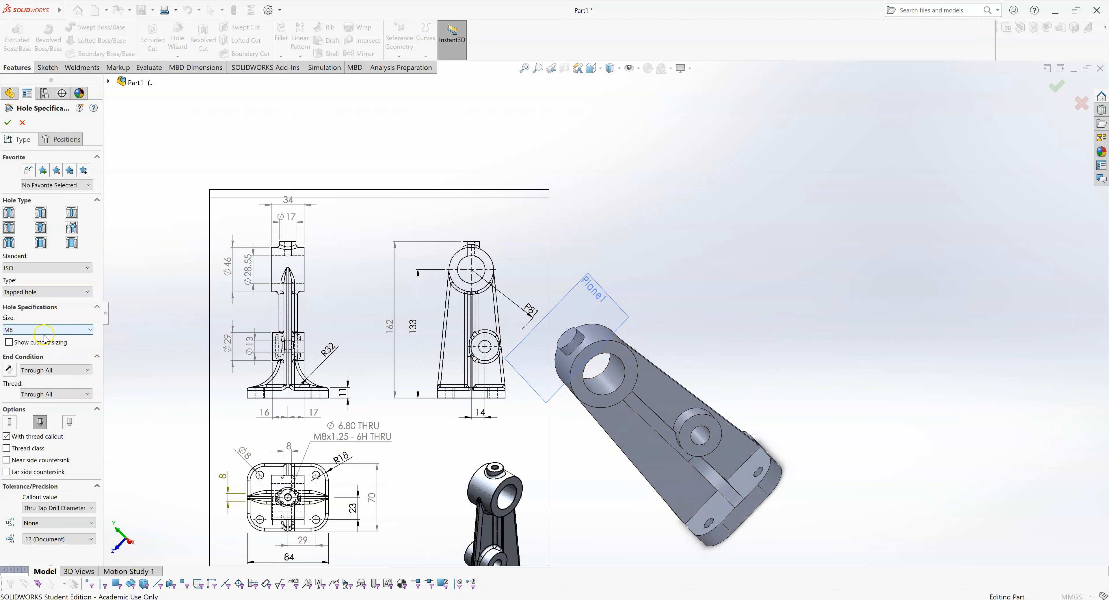
click(43, 370)
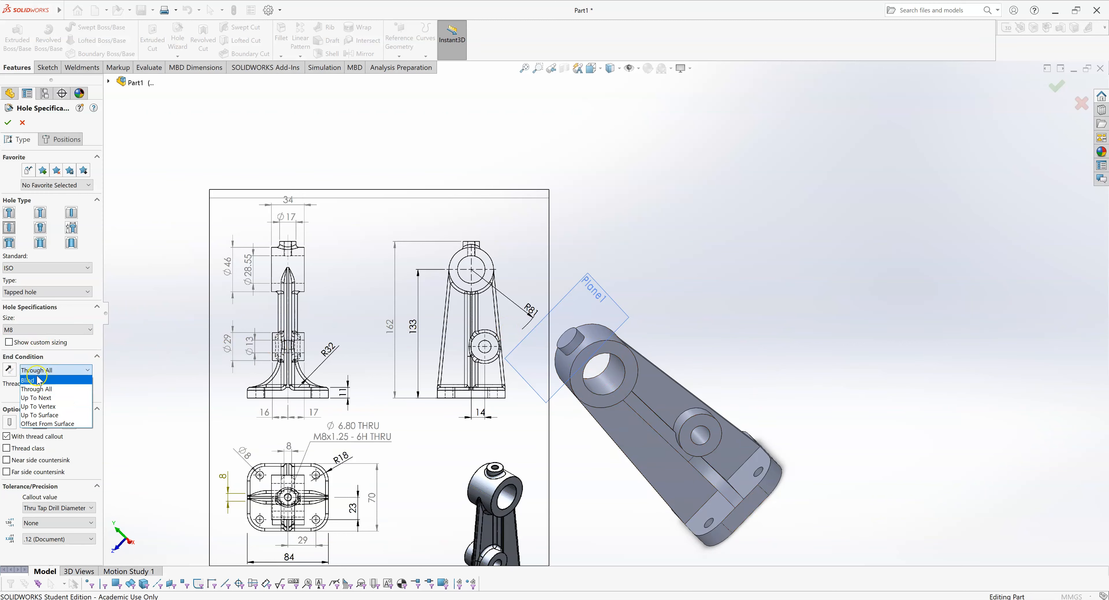
click(43, 415)
middle_drag(867, 210, 782, 131)
scroll(577, 360, down, 5)
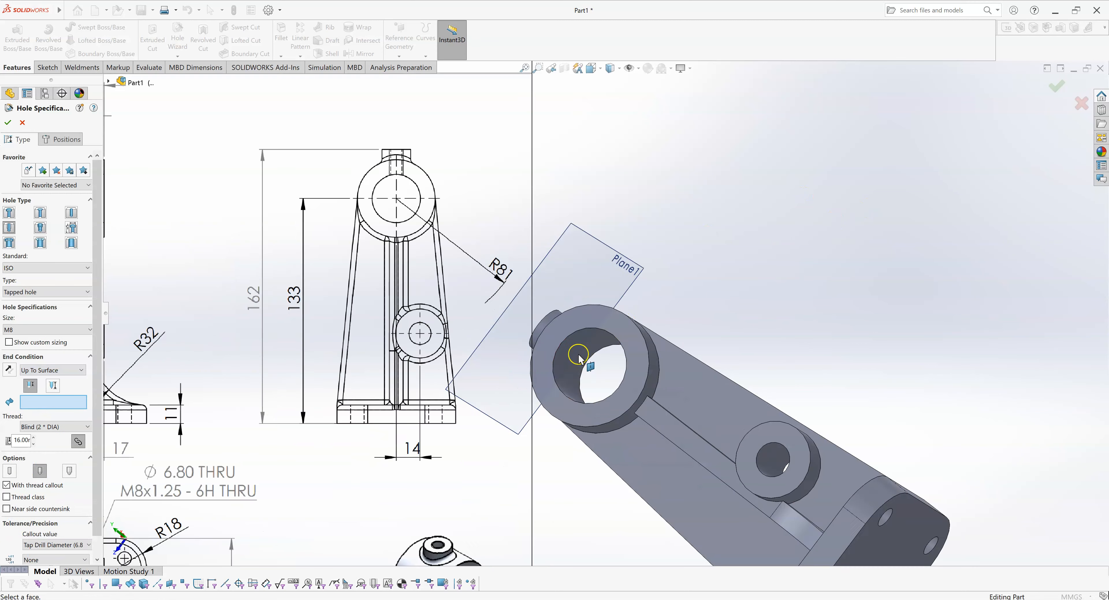
click(580, 336)
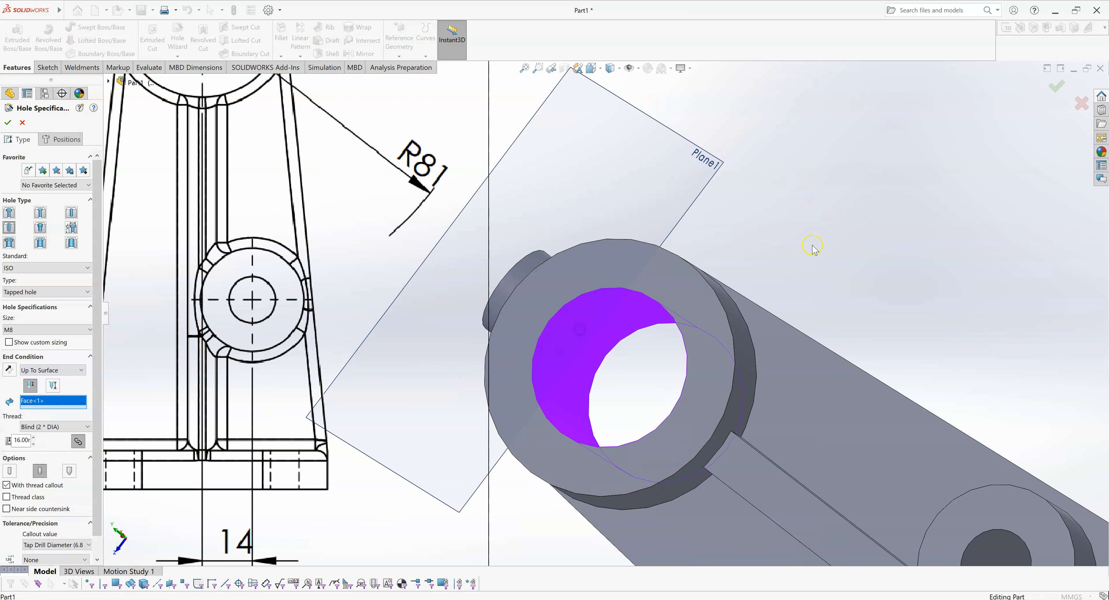
middle_drag(812, 248, 829, 317)
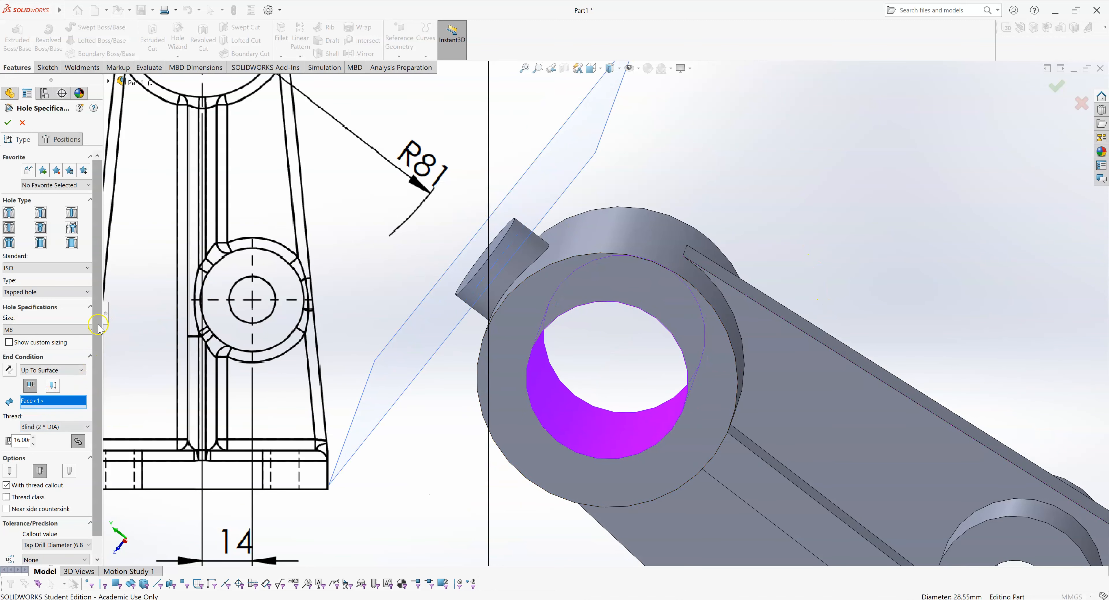
scroll(98, 346, down, 1)
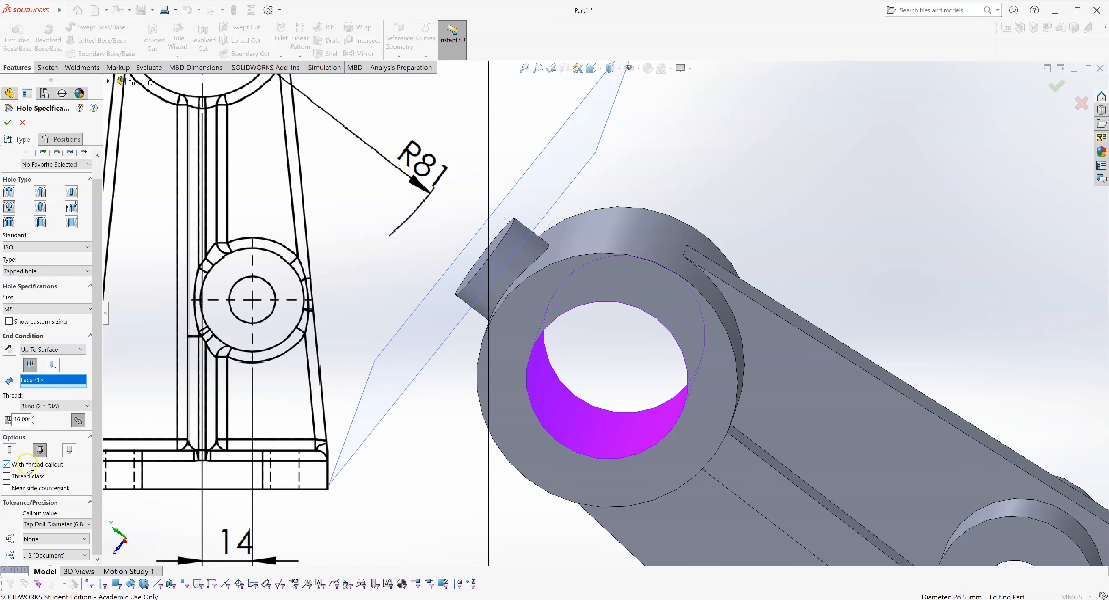
scroll(300, 458, up, 6)
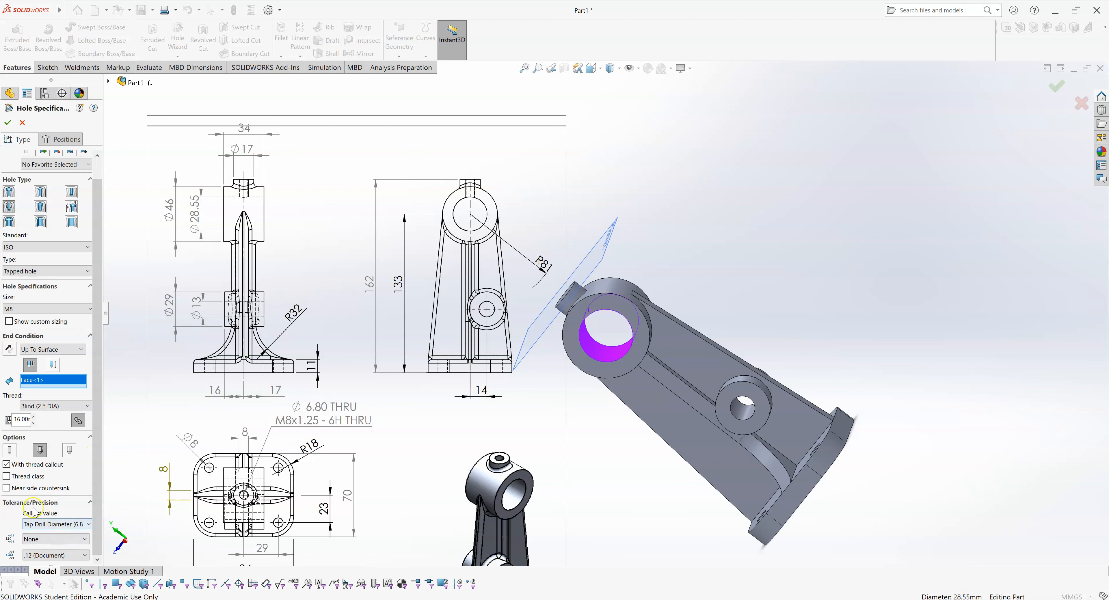
click(52, 524)
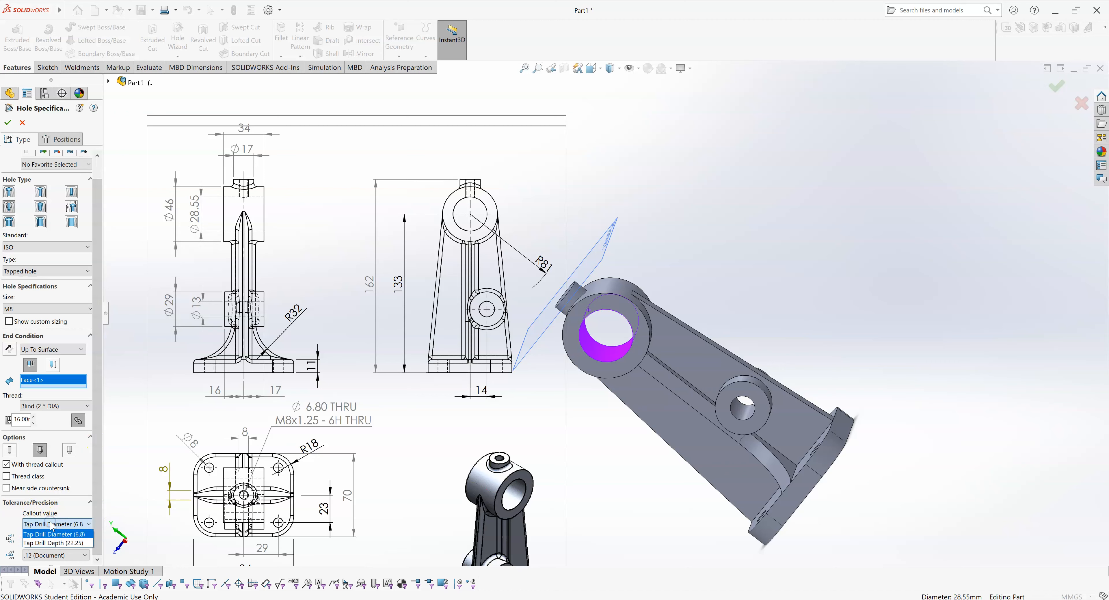
click(50, 522)
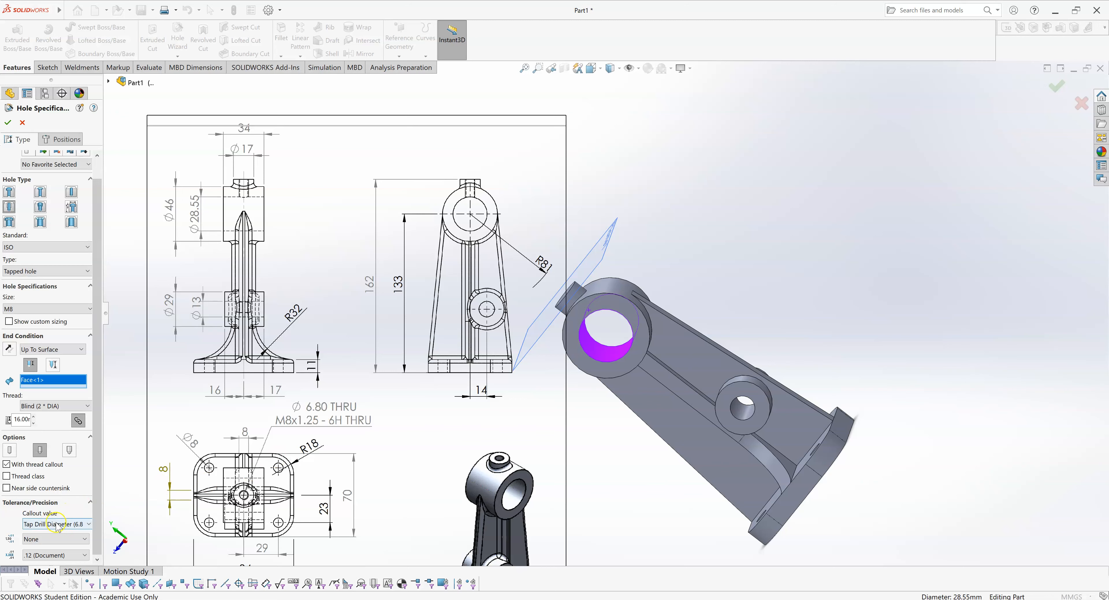
Position the M8 tapped hole at the centre of the boss's end face and create it
click(61, 139)
middle_drag(597, 178, 806, 257)
scroll(669, 289, down, 4)
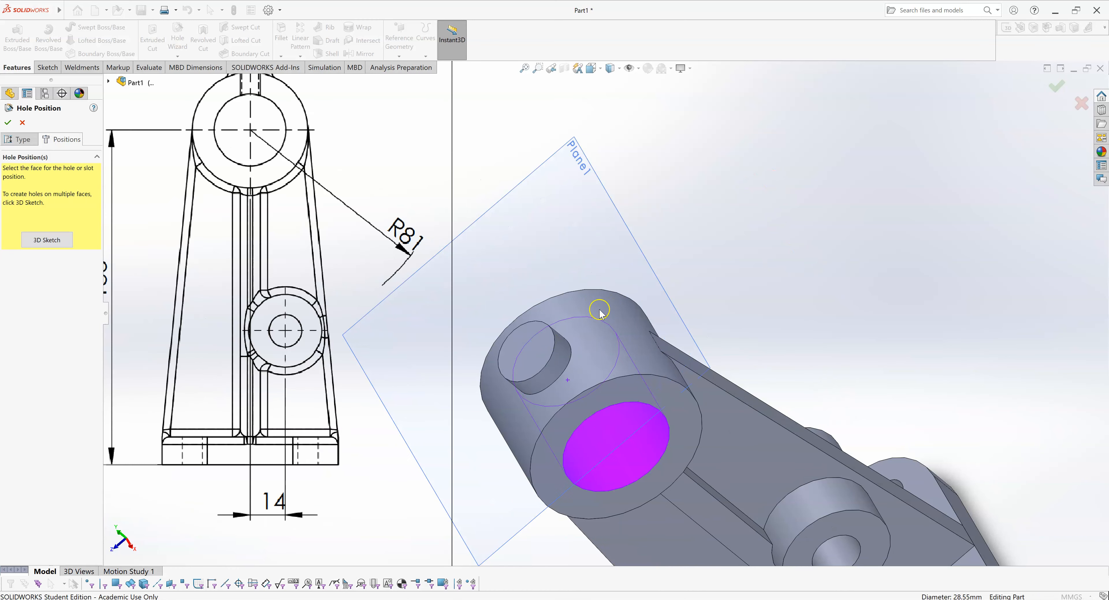
click(529, 351)
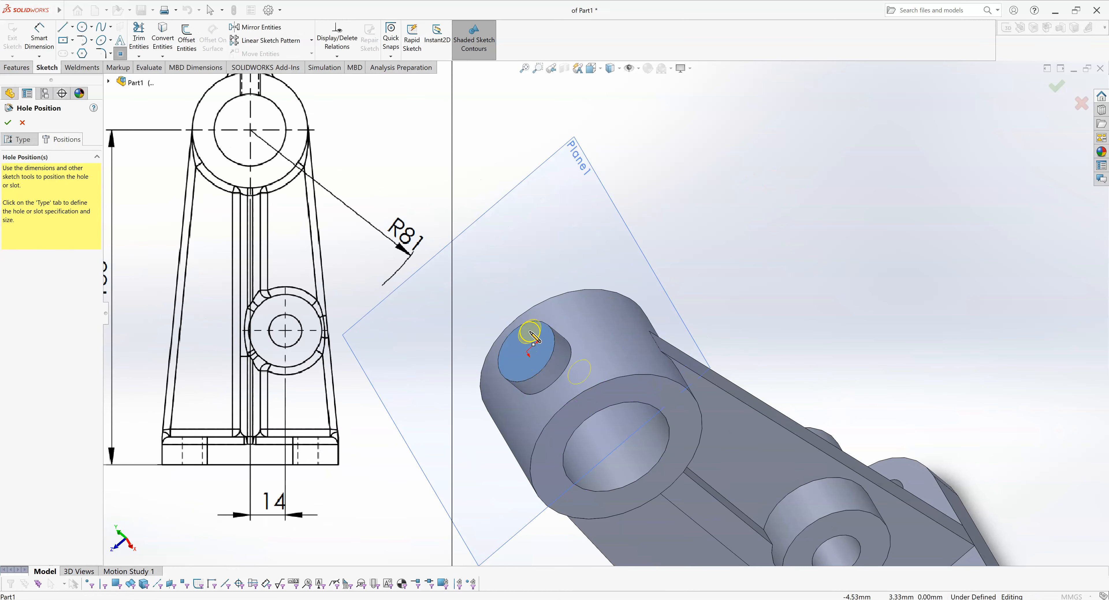
click(526, 351)
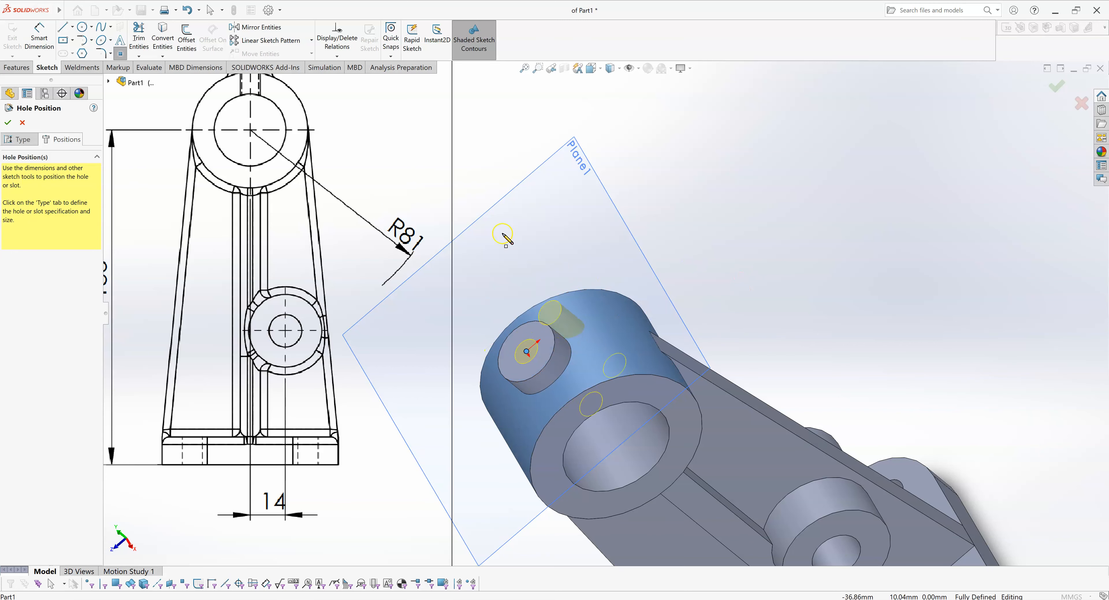
click(8, 124)
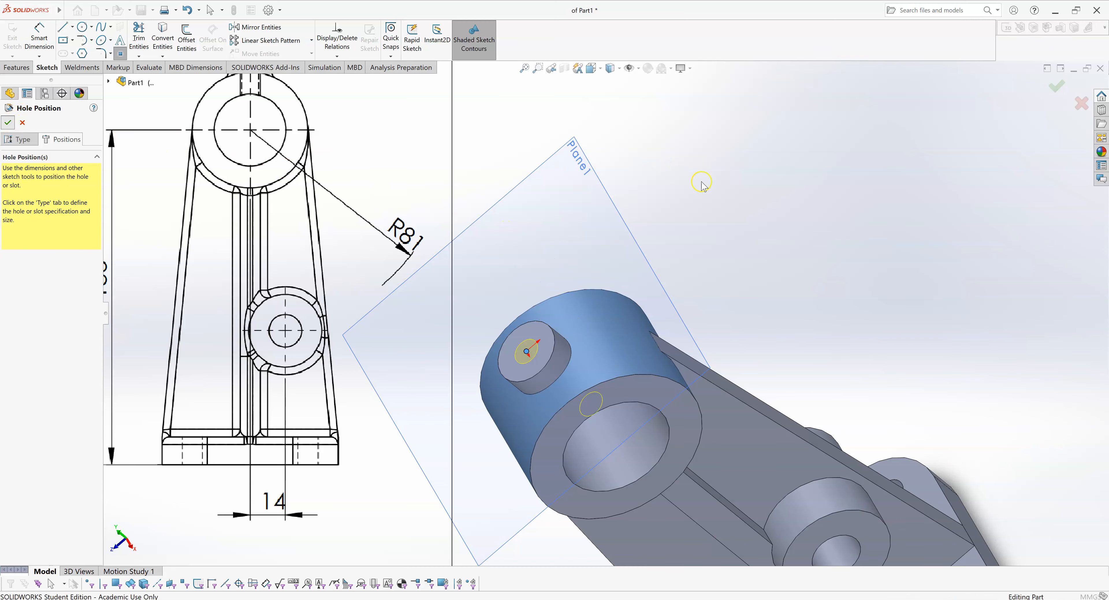
Examine the tapped hole from inside the upper bore and from the boss's end face
middle_drag(750, 244, 697, 81)
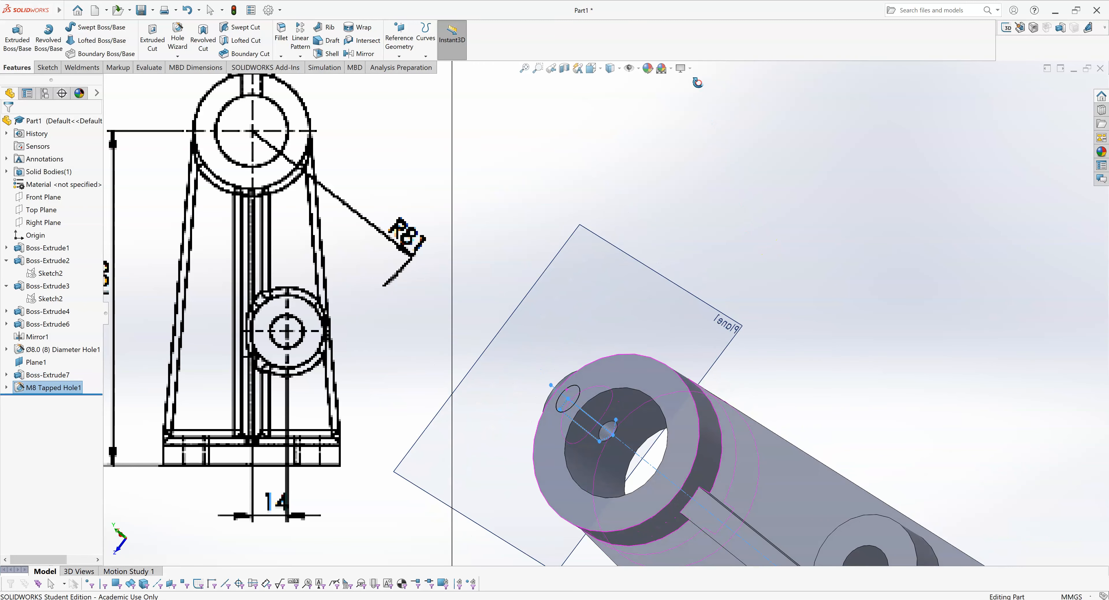
click(642, 412)
middle_drag(750, 265, 839, 352)
click(839, 353)
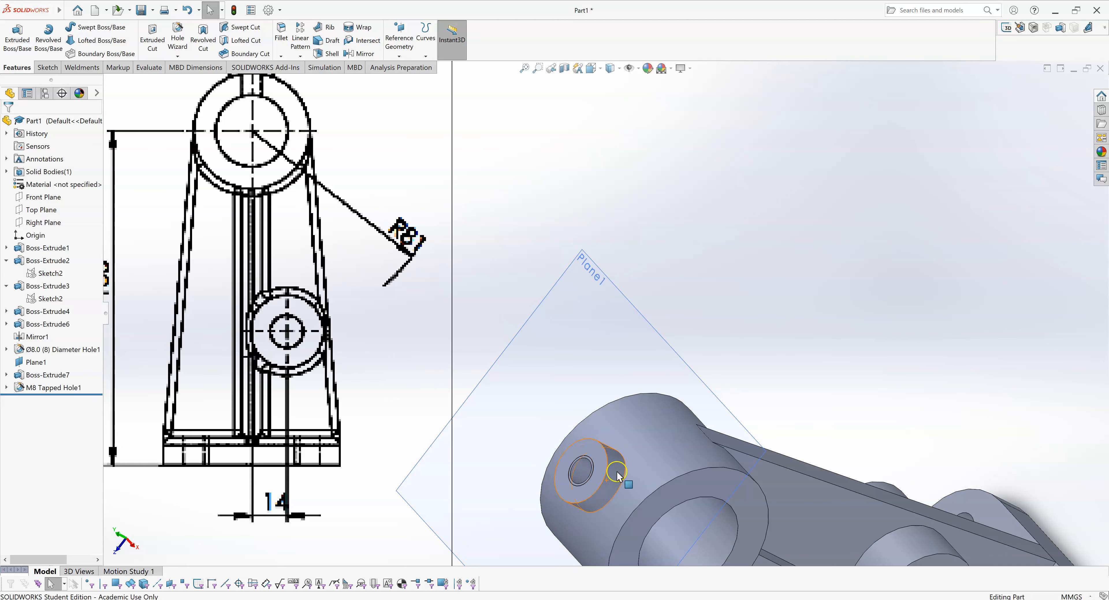
scroll(595, 477, up, 1)
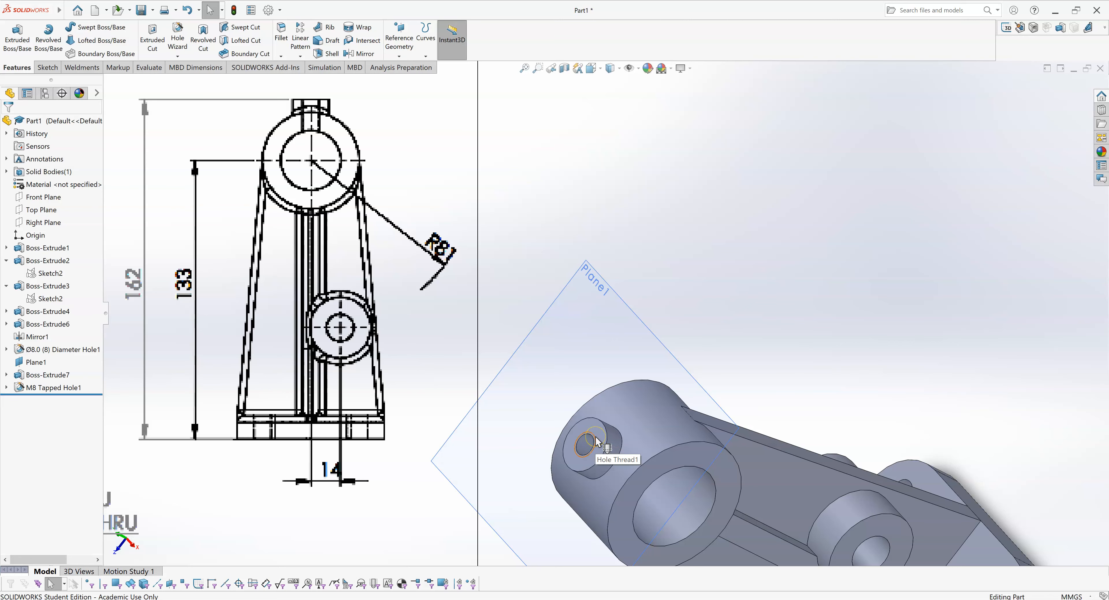
scroll(740, 195, up, 4)
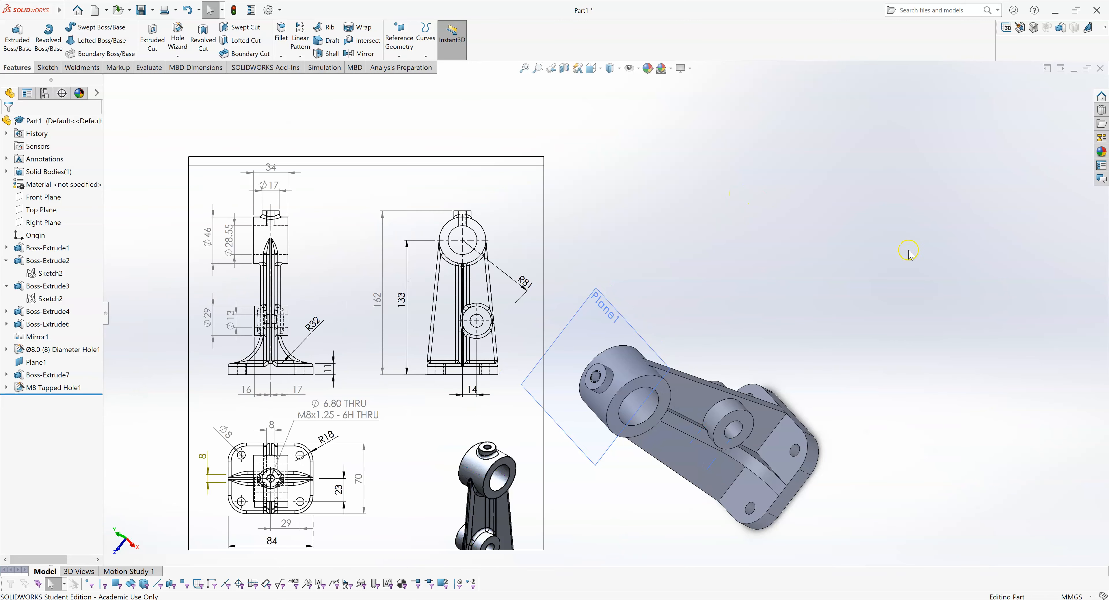
Examine the bracket's junctions between the cylinders, web, ribs and base plate
middle_drag(708, 228, 726, 276)
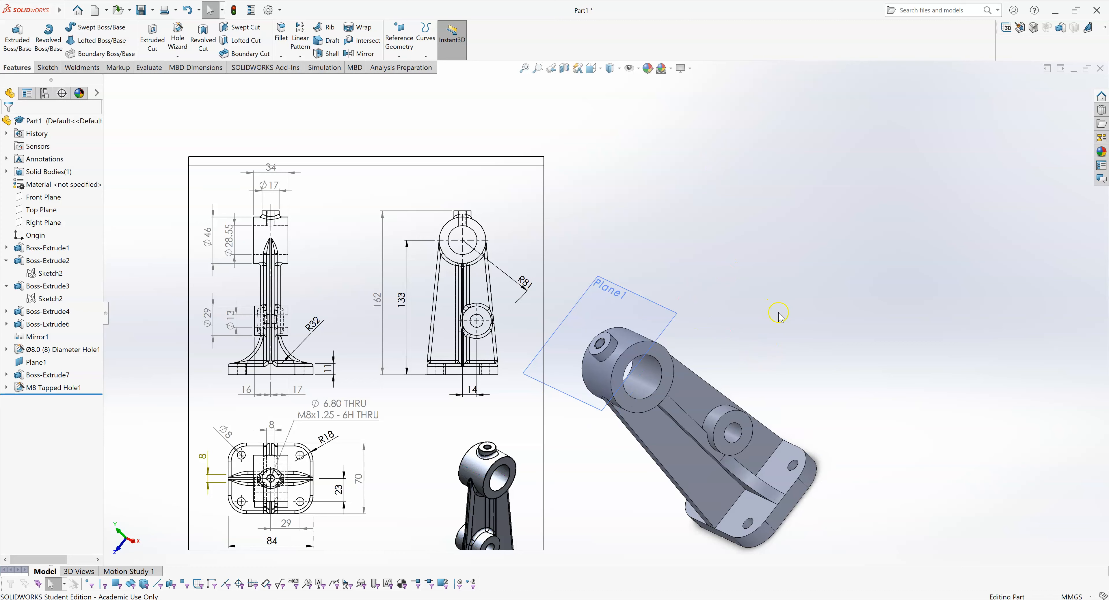
middle_drag(777, 316, 764, 286)
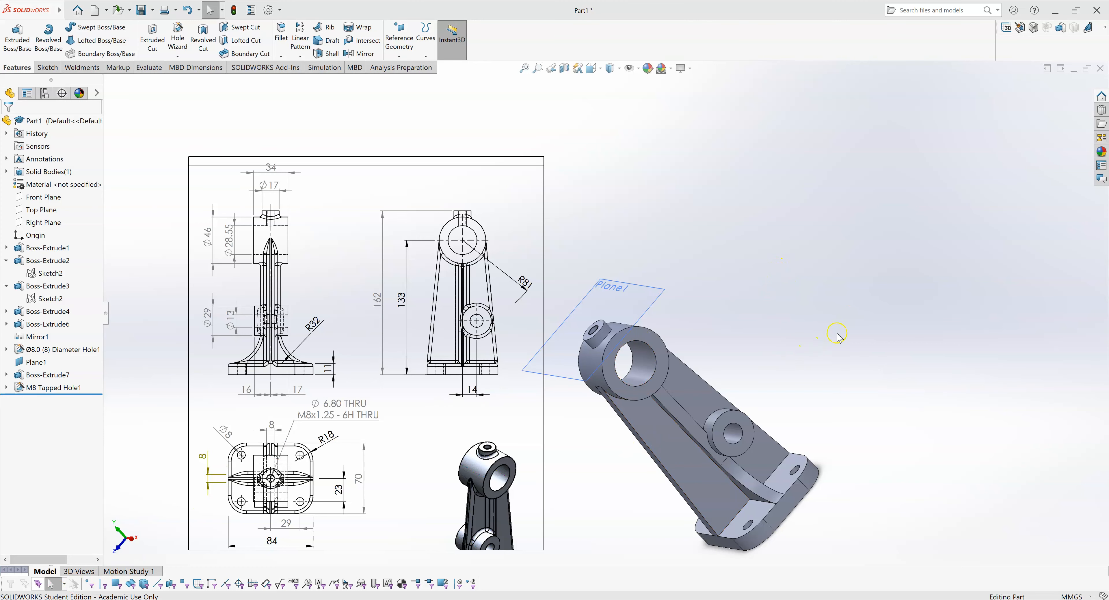
scroll(817, 353, up, 2)
scroll(782, 391, down, 3)
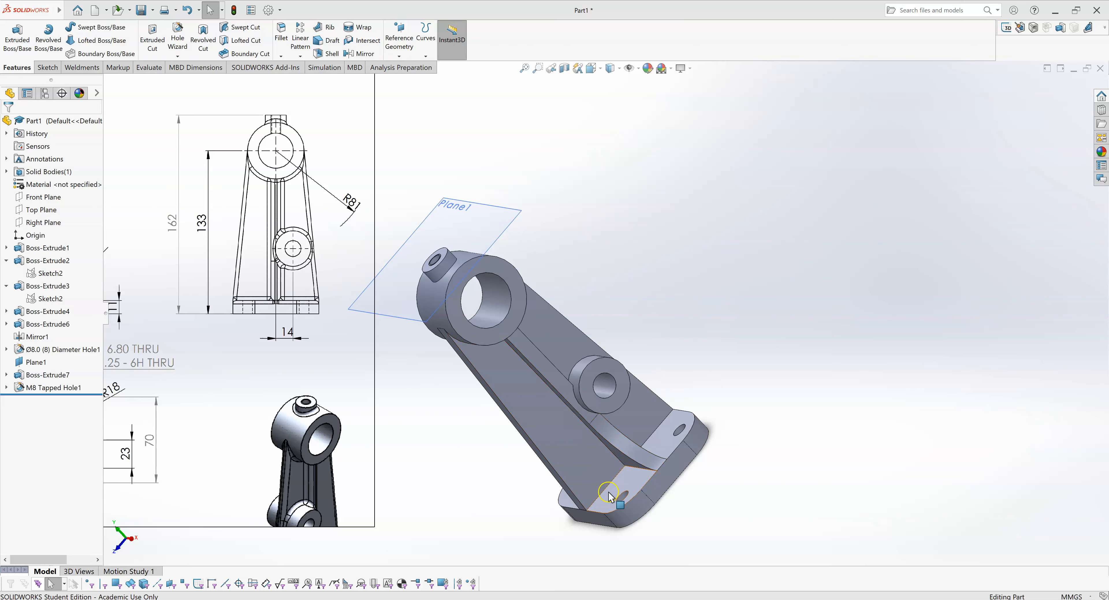
scroll(620, 405, down, 3)
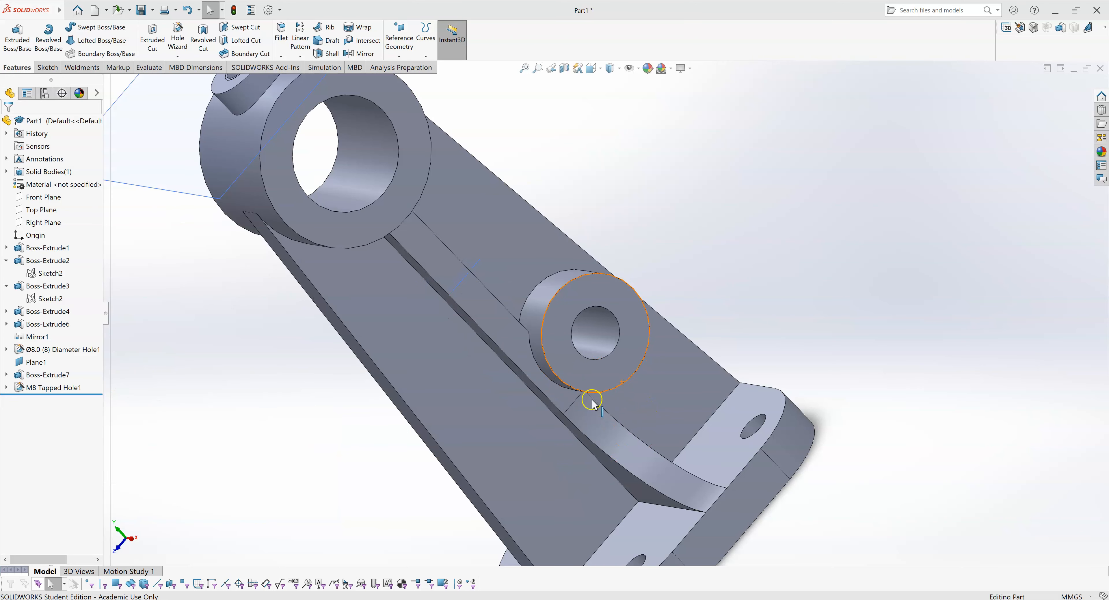
scroll(560, 370, down, 3)
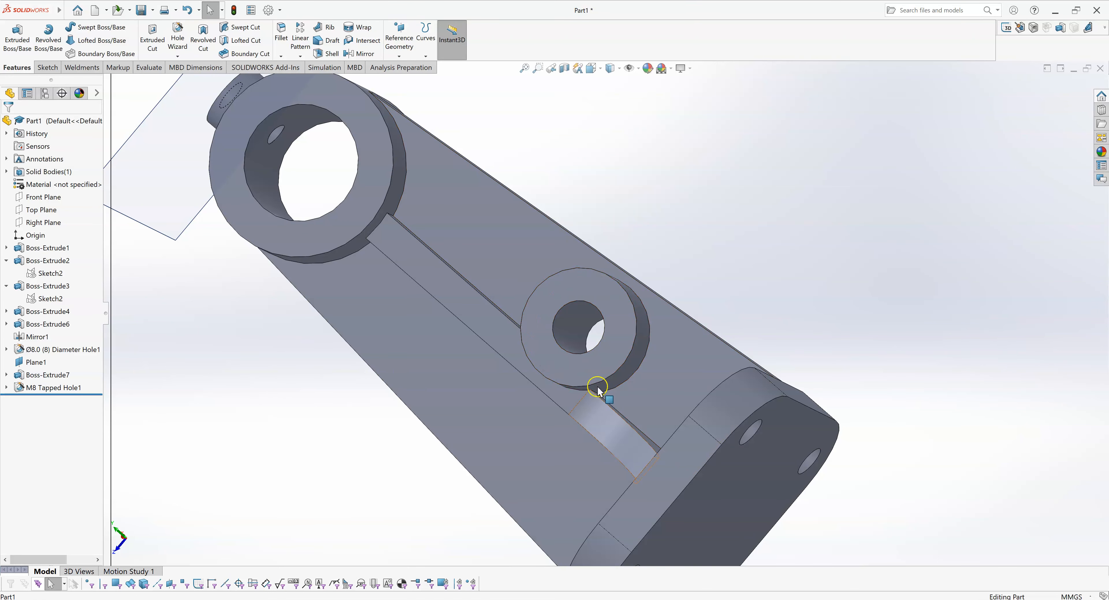
middle_drag(598, 400, 631, 438)
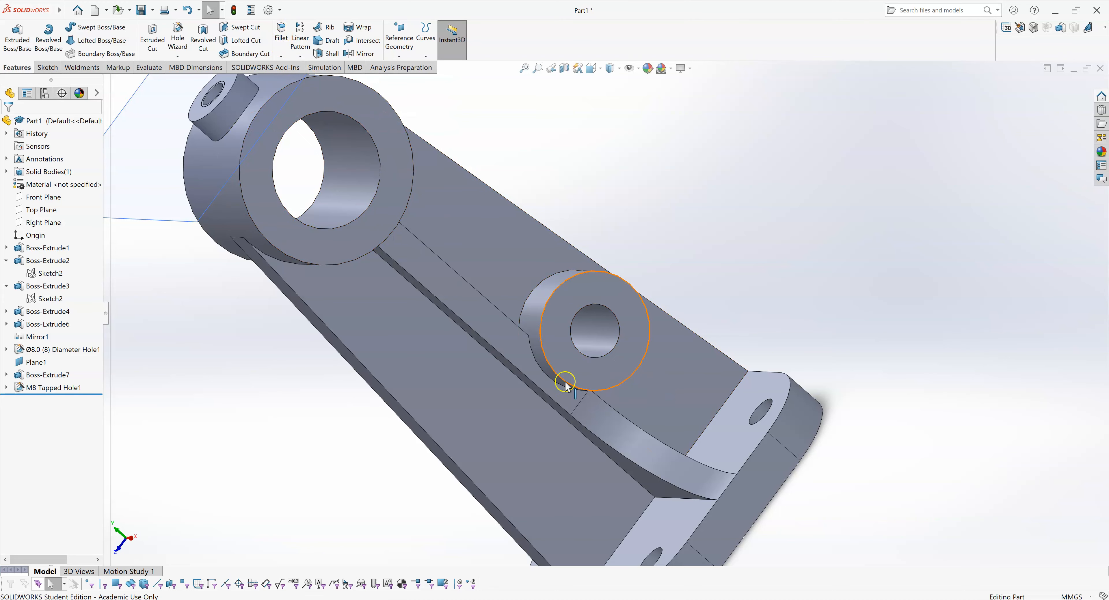
scroll(560, 346, up, 3)
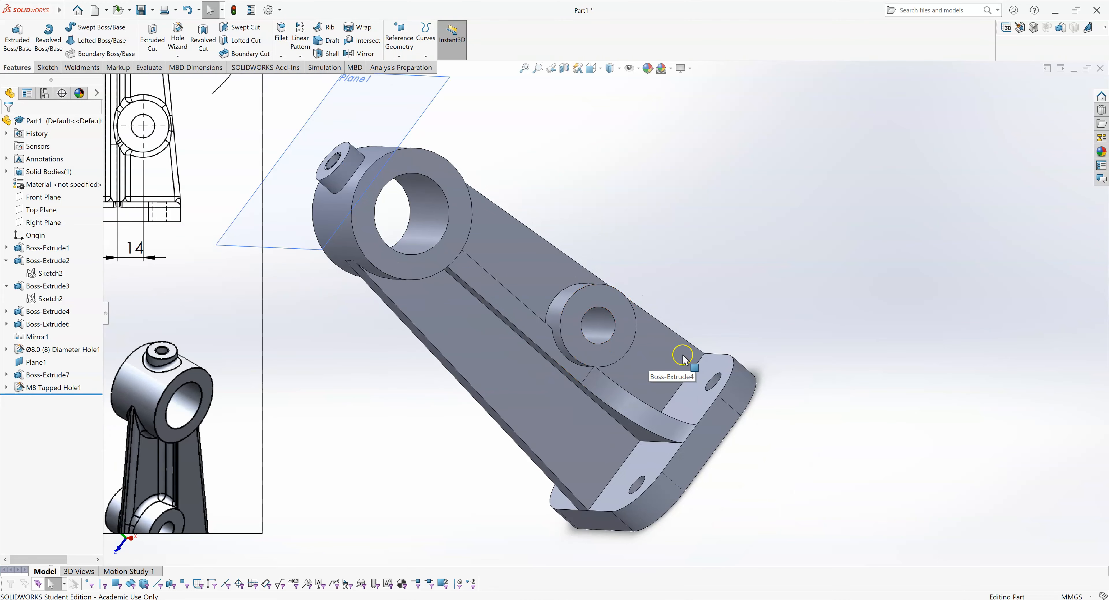
mouse_move(762, 247)
middle_down()
mouse_move(747, 263)
mouse_move(770, 255)
middle_up()
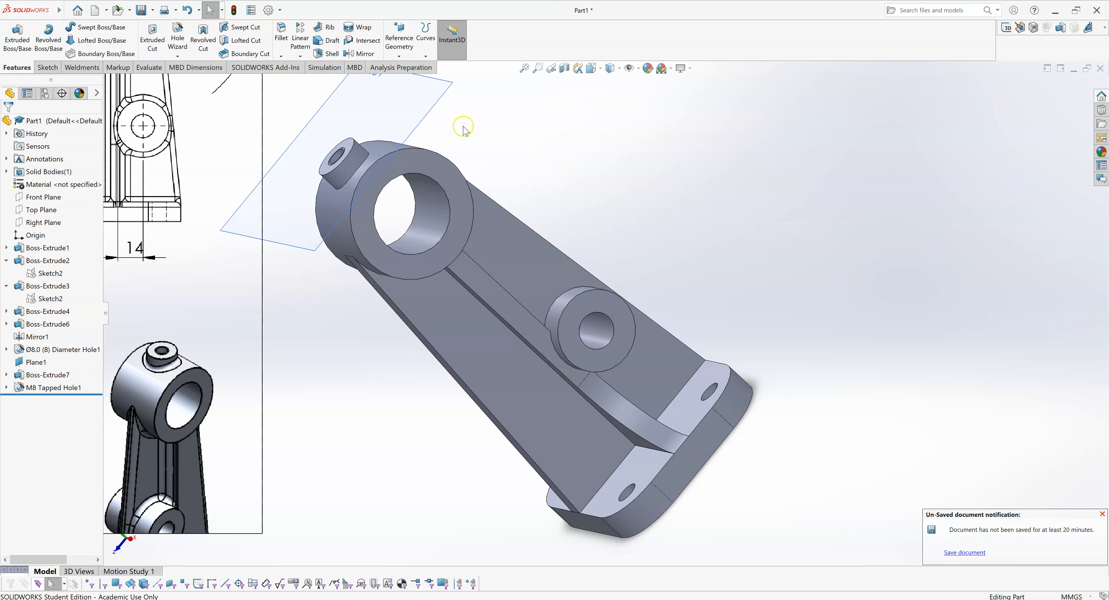
Start a symmetric 3 mm fillet on the edge where one side of the curved rib meets the base plate
click(281, 30)
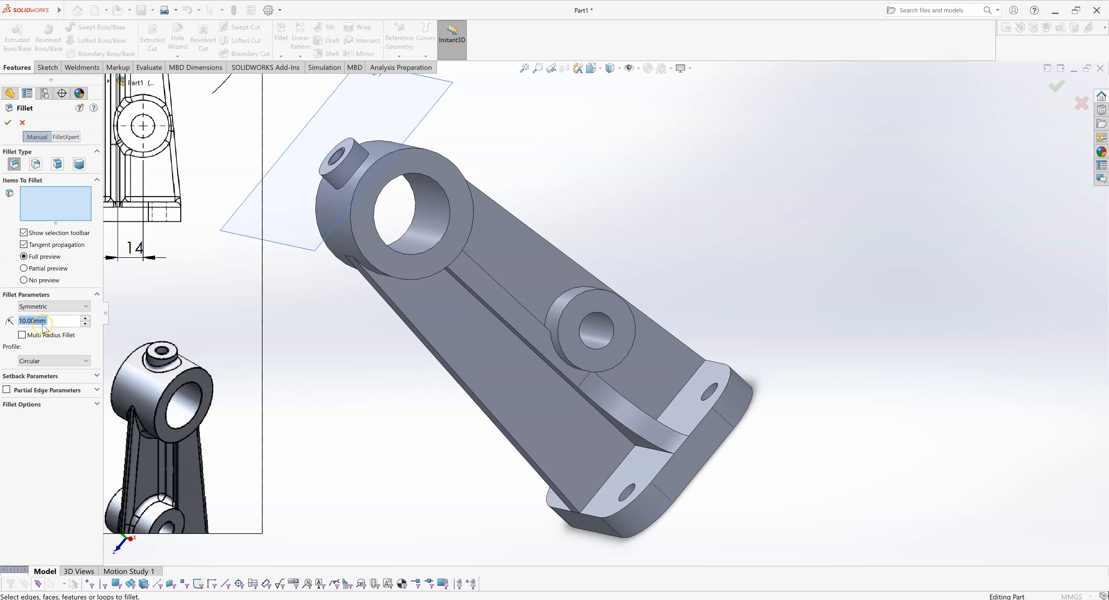
text(3)
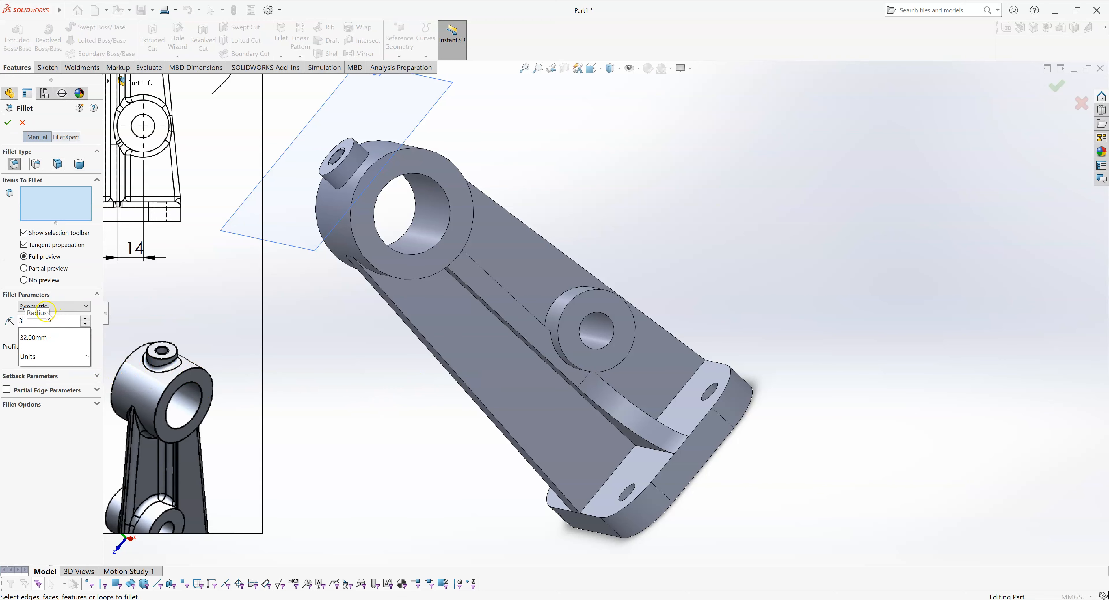
key(Return)
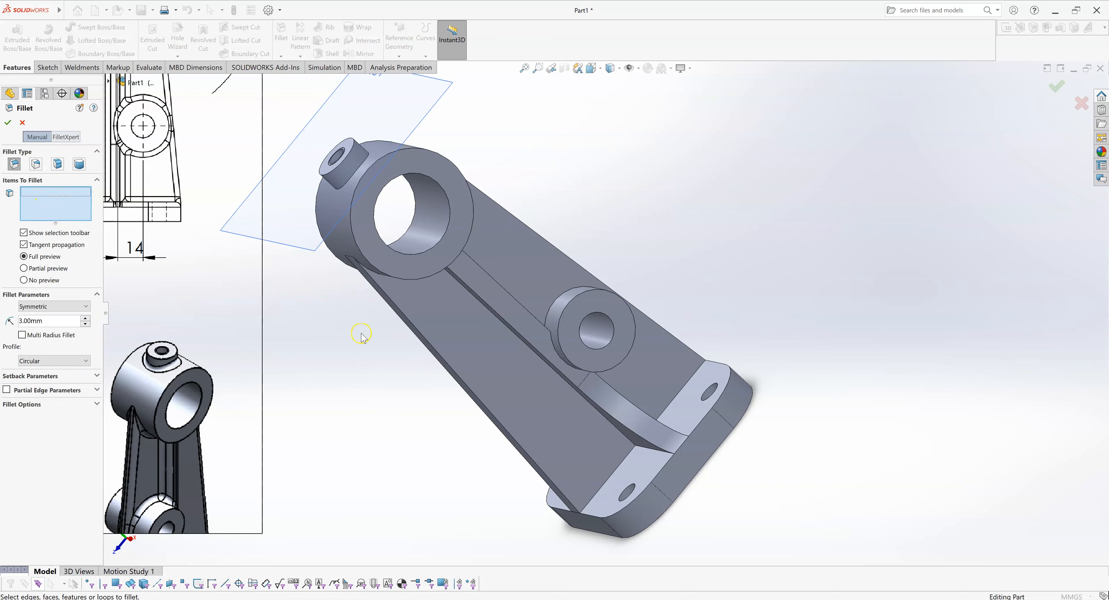
scroll(538, 388, down, 2)
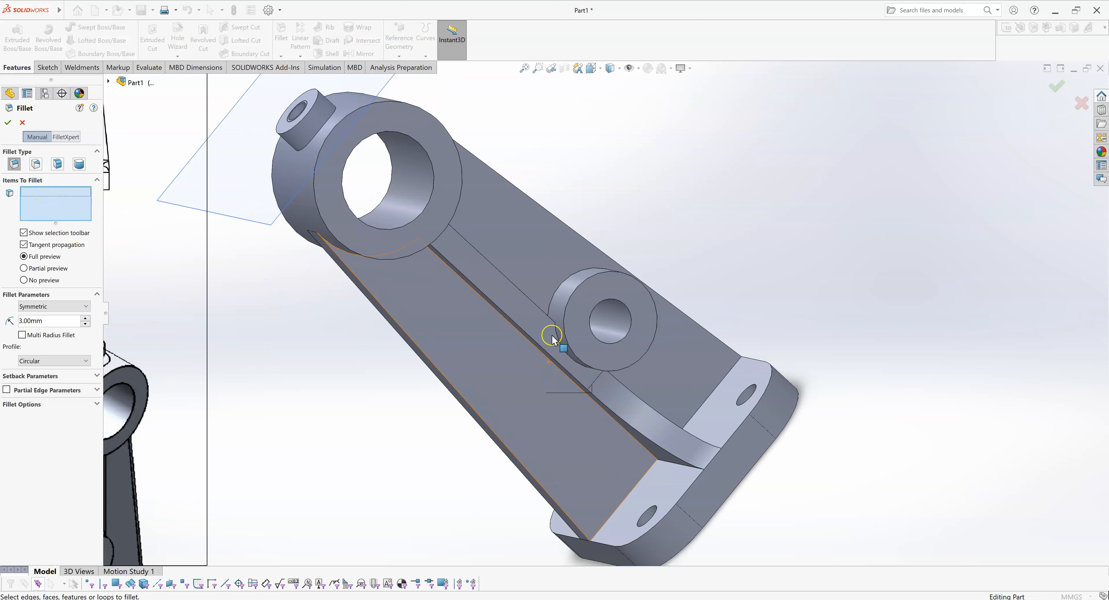
middle_drag(512, 329, 507, 274)
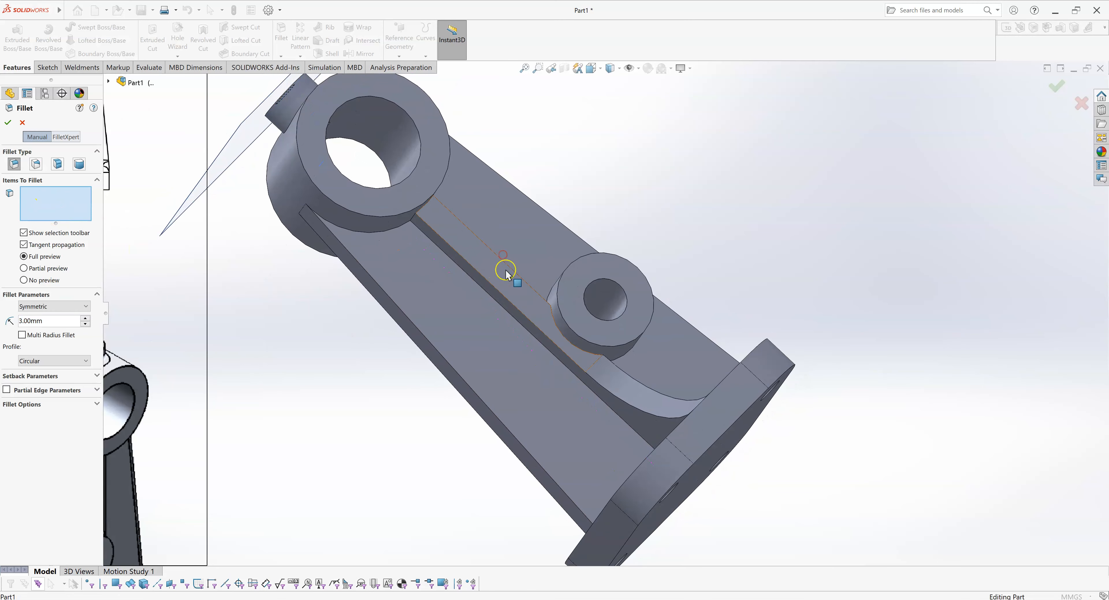
middle_drag(678, 315, 682, 411)
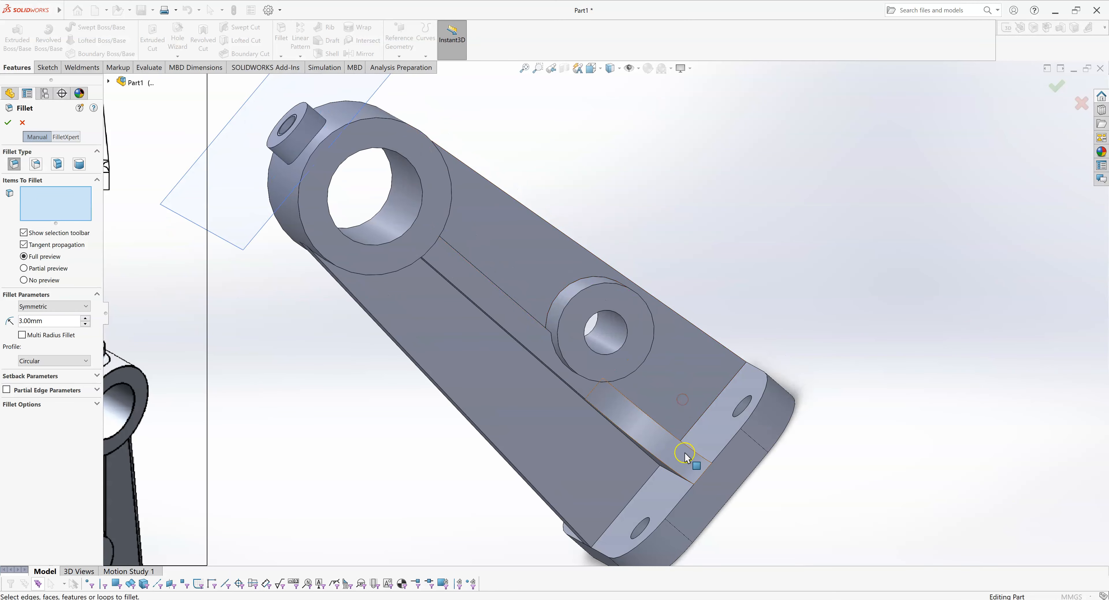
middle_drag(693, 486, 720, 471)
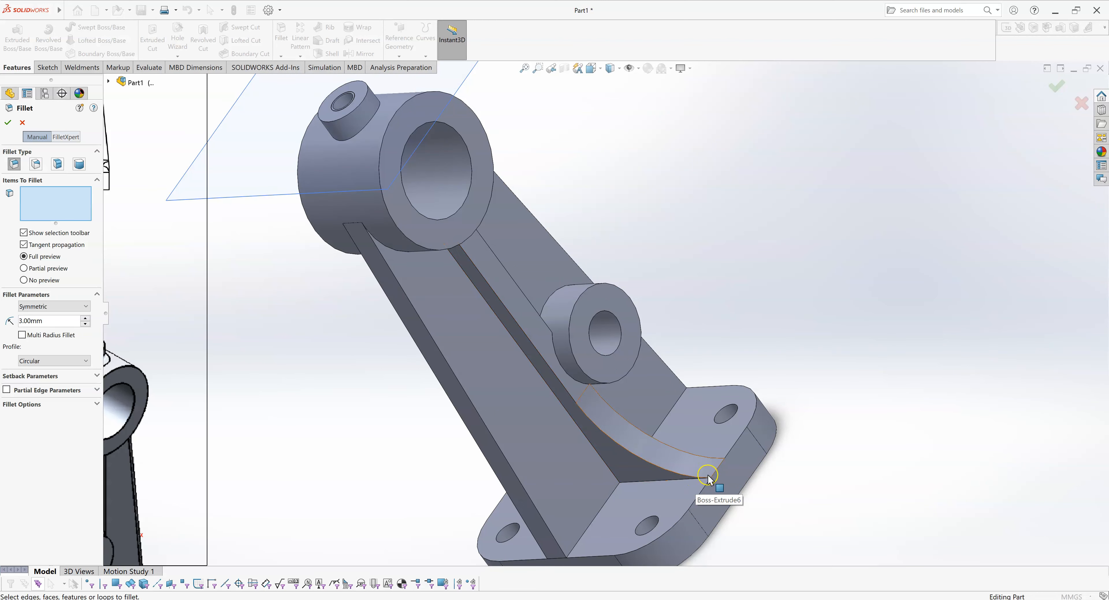
scroll(708, 478, down, 5)
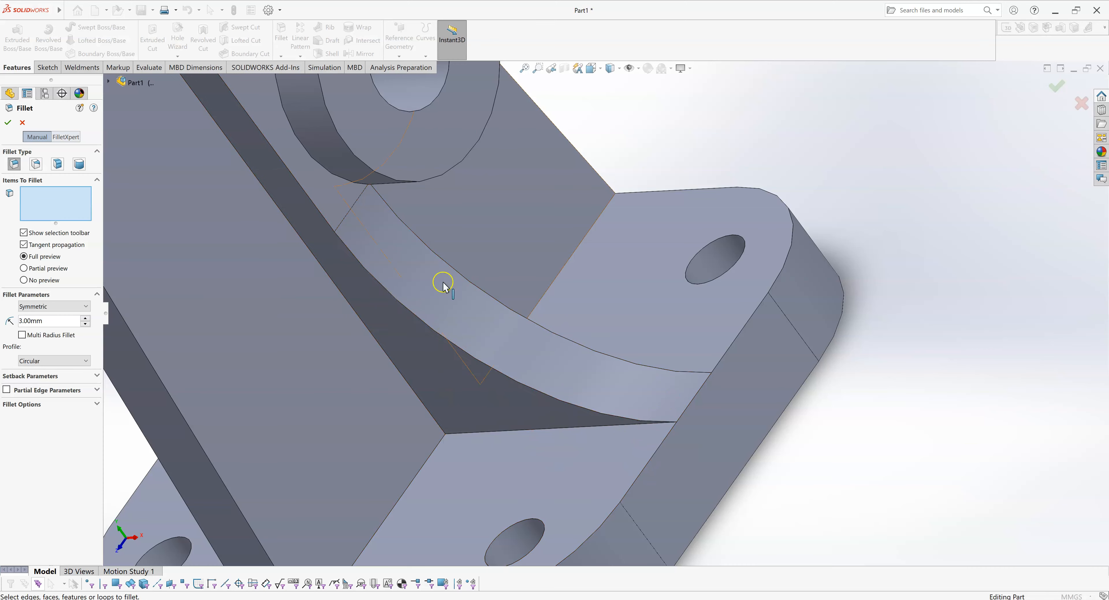
middle_drag(453, 349, 449, 245)
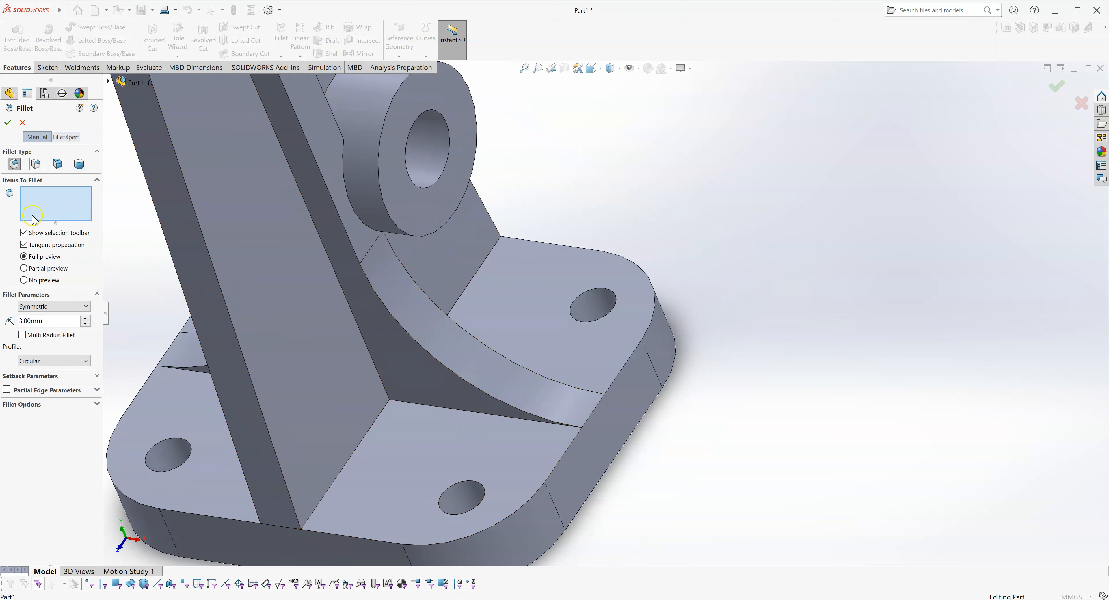
click(518, 420)
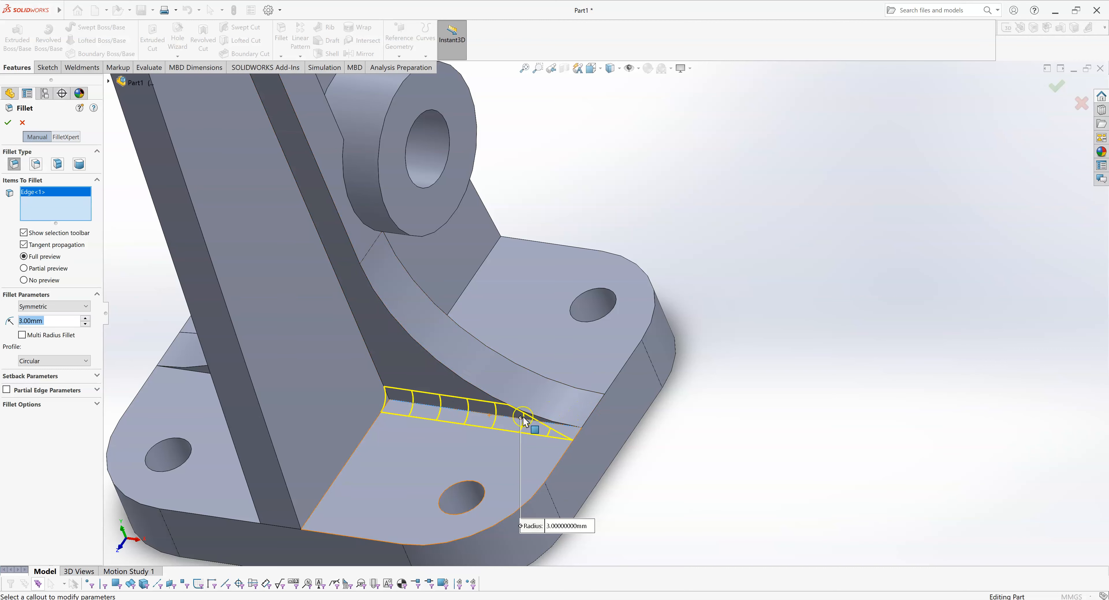
Include the matching base edge on the curved rib's other side and create the fillet
scroll(572, 424, down, 2)
scroll(580, 412, up, 2)
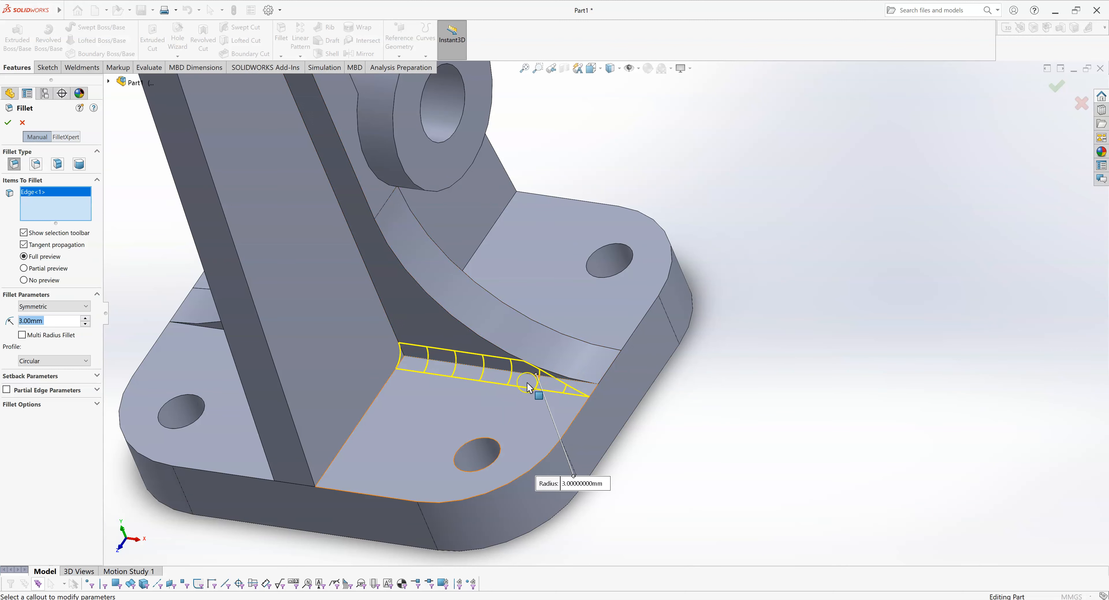
click(28, 405)
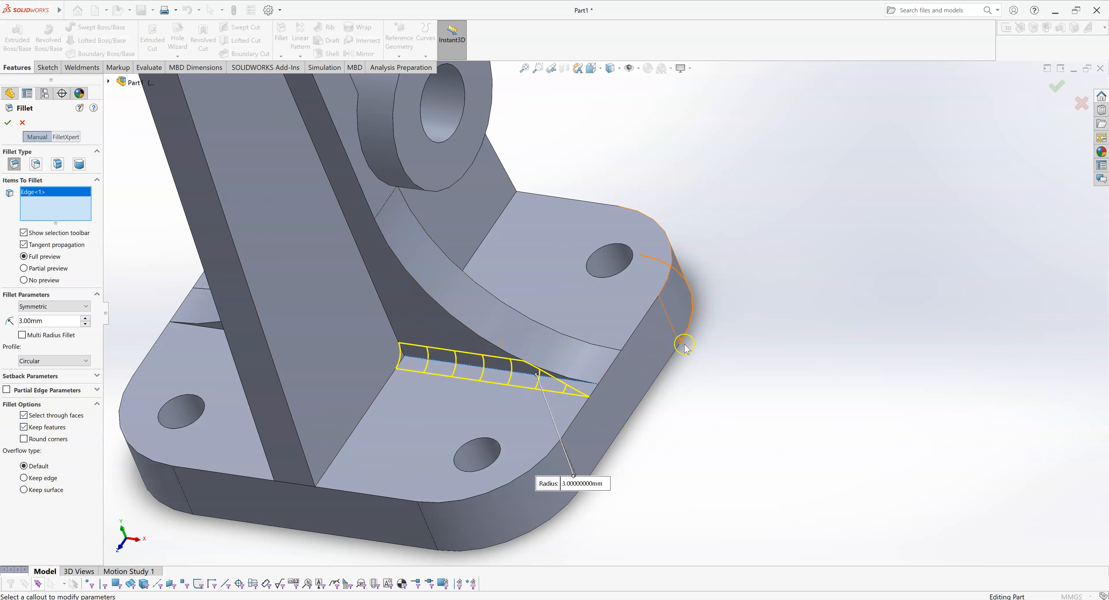
middle_drag(762, 370, 626, 379)
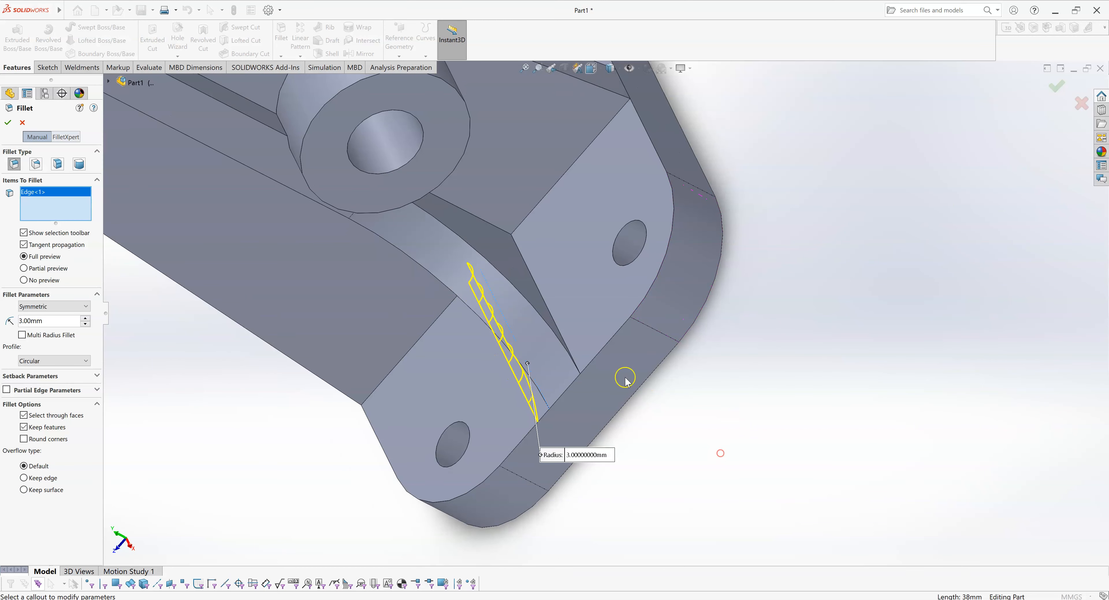
click(565, 346)
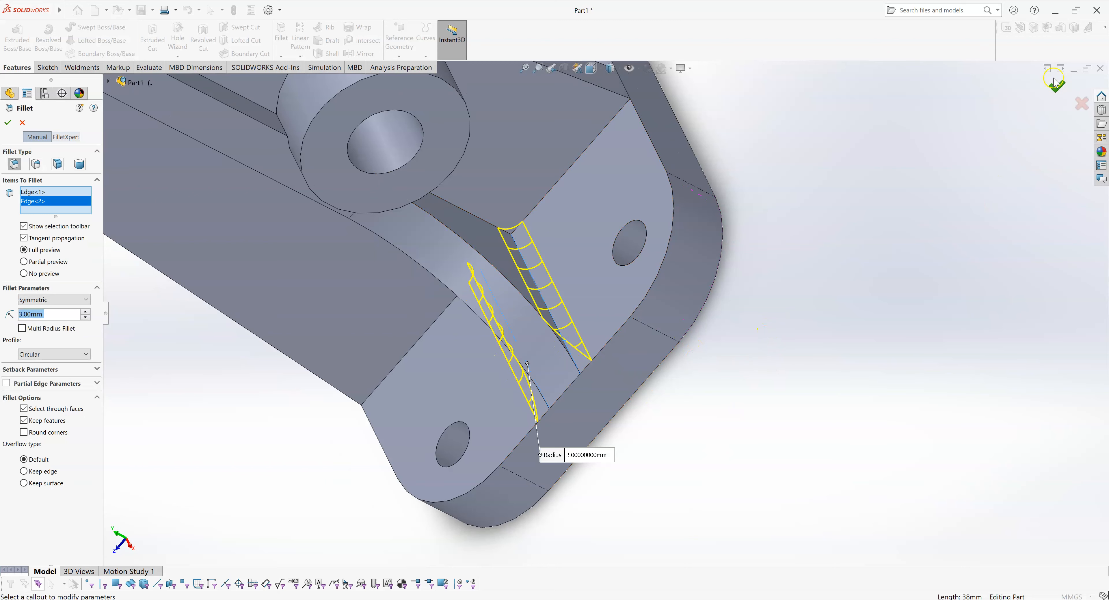
click(1056, 88)
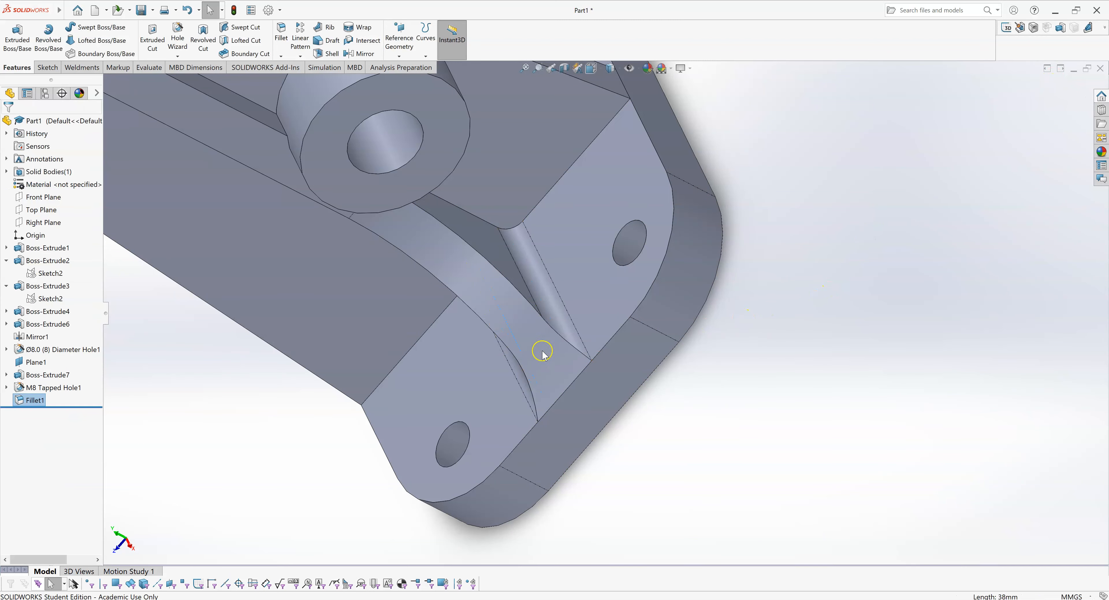
Edit the fillet at the foot of the curved rib to use the Keep edge overflow type
scroll(561, 343, up, 2)
middle_drag(563, 338, 555, 284)
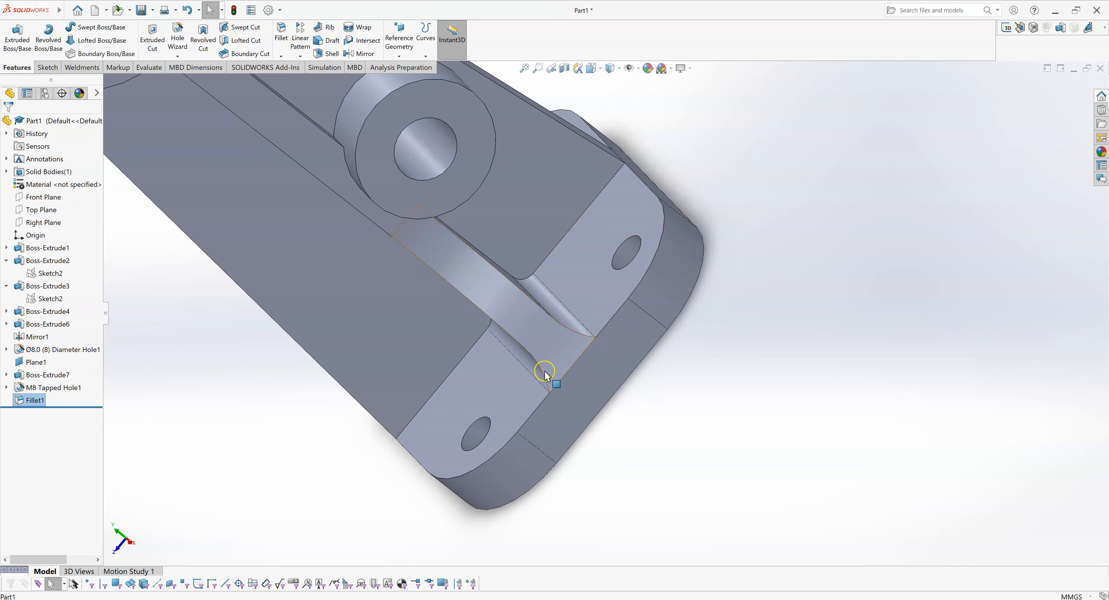
scroll(574, 340, down, 5)
middle_drag(574, 328, 606, 380)
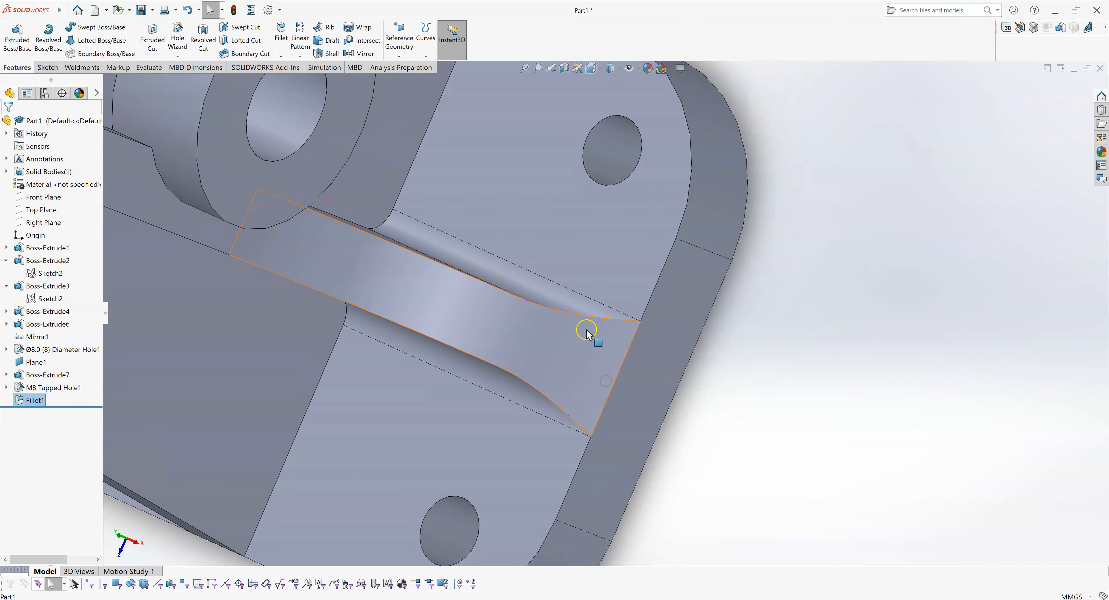
right_click(24, 402)
click(36, 371)
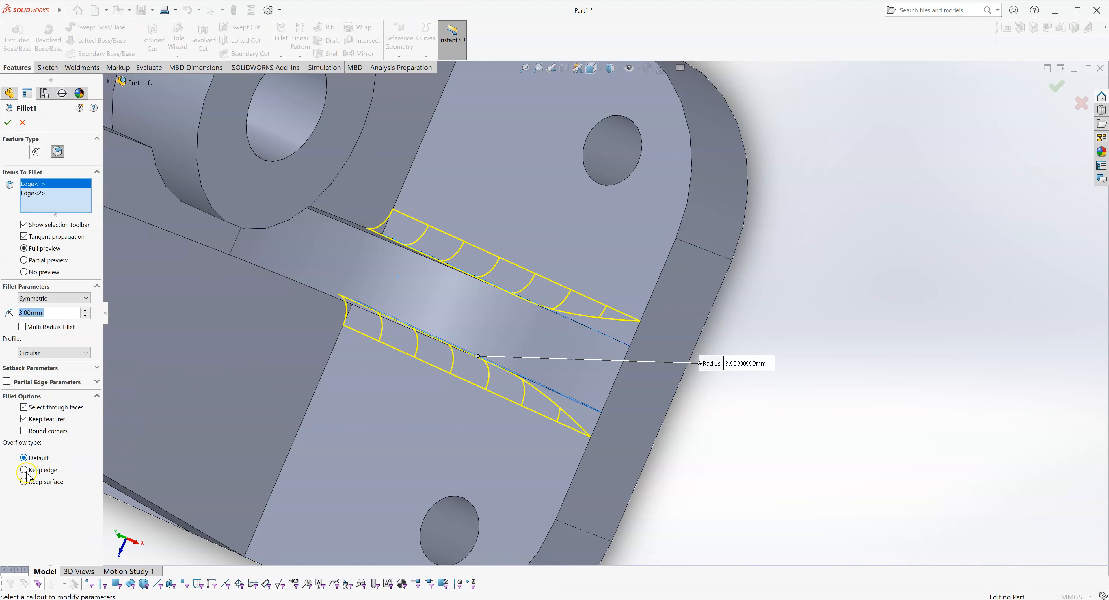
click(34, 474)
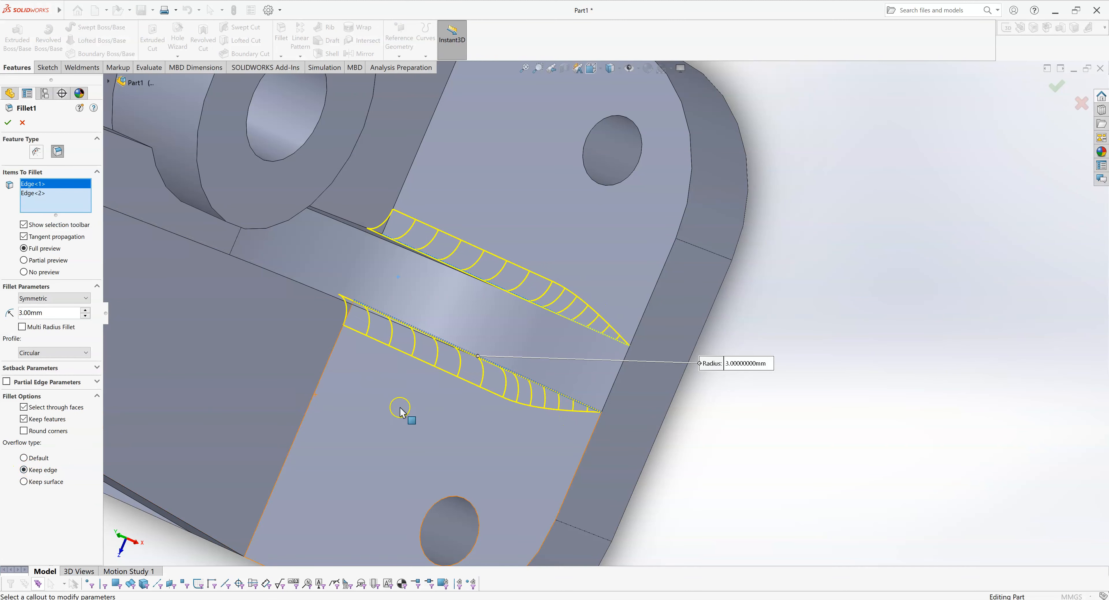
click(1059, 88)
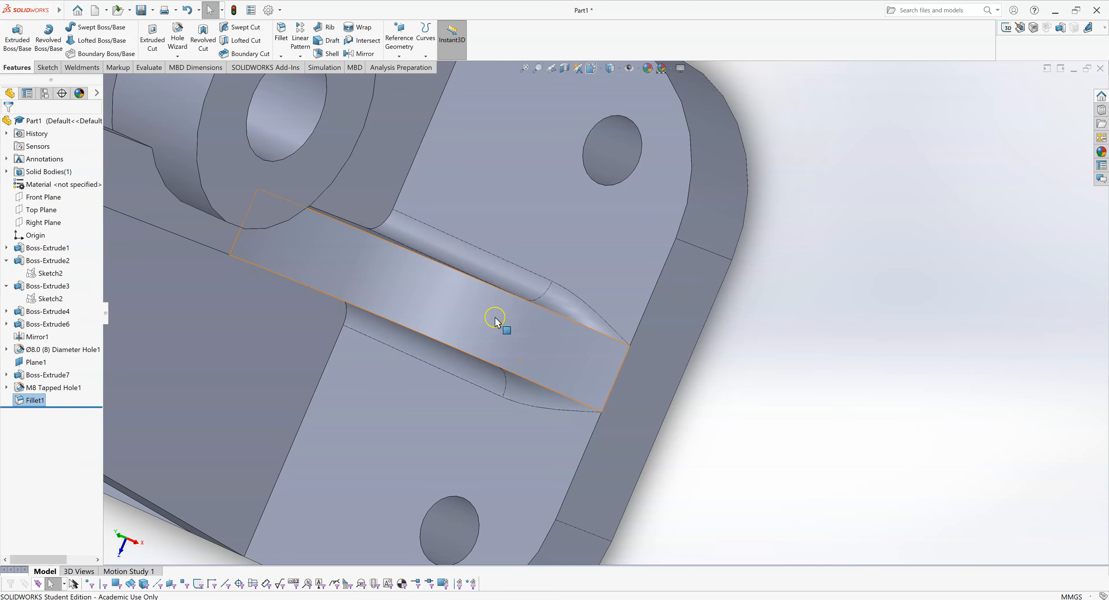
Start a symmetric 3 mm fillet on the long edge where one side of the web meets the central rib, running around to the base plate
middle_drag(557, 351, 625, 316)
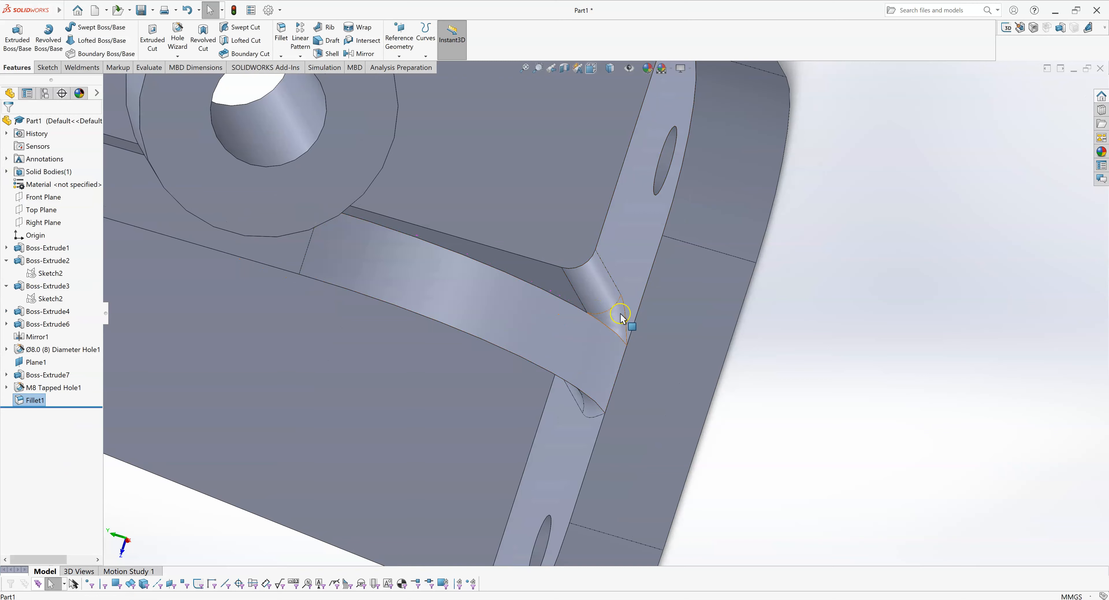
scroll(626, 344, up, 3)
middle_drag(627, 345, 663, 267)
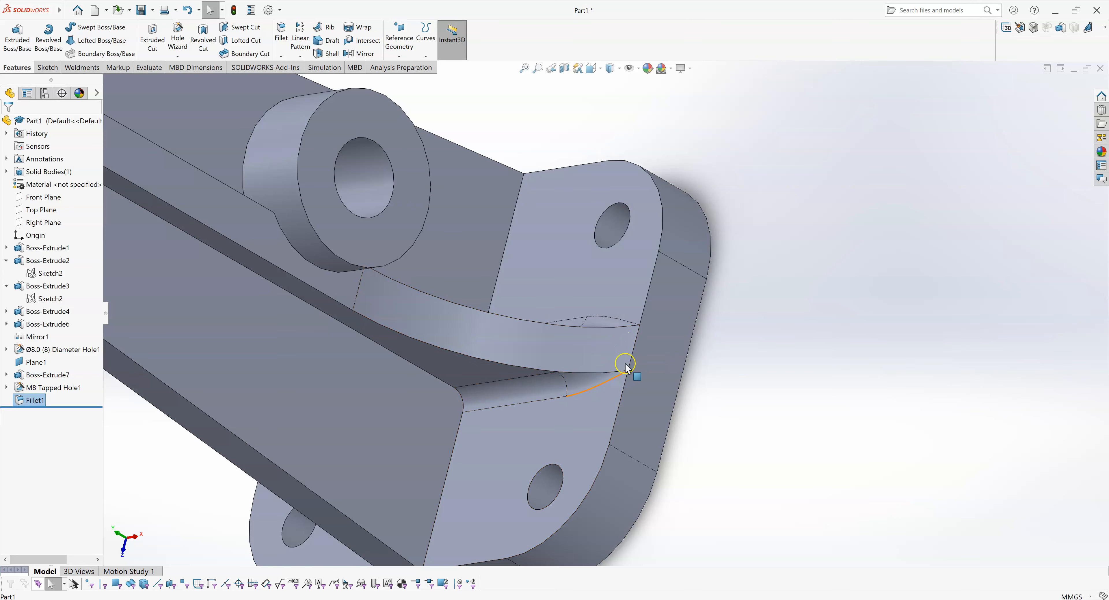
scroll(488, 356, up, 2)
middle_drag(718, 165, 564, 173)
click(232, 114)
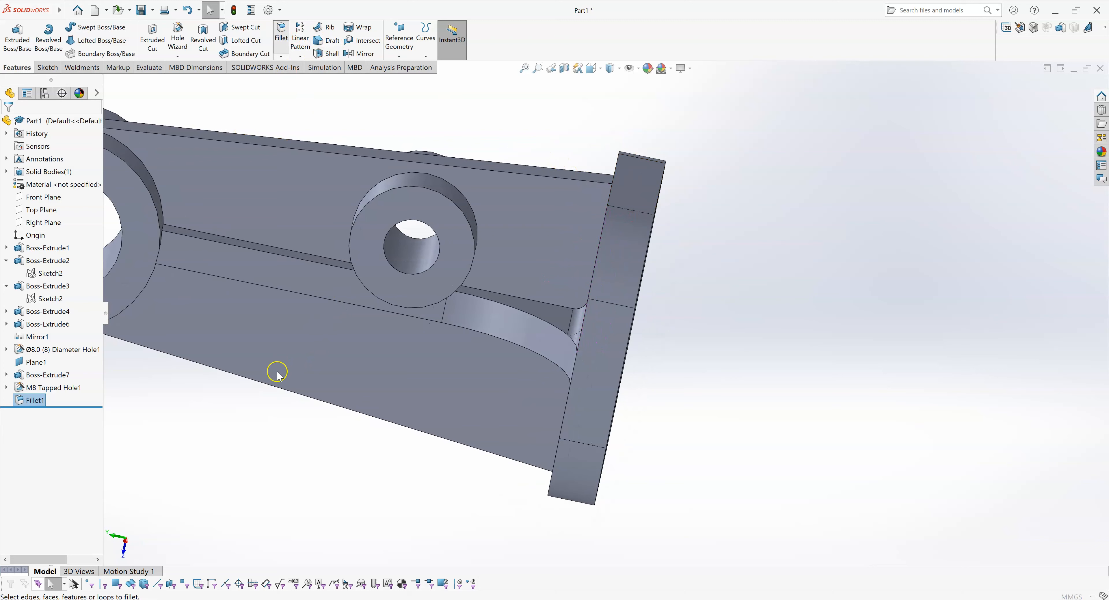
key(Return)
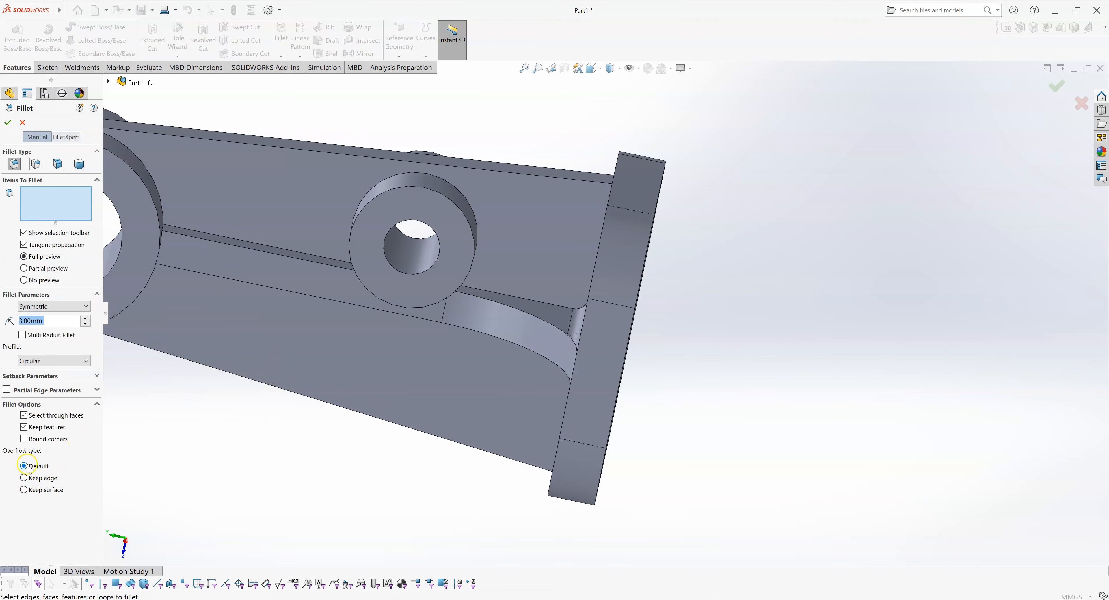
middle_drag(504, 330, 540, 193)
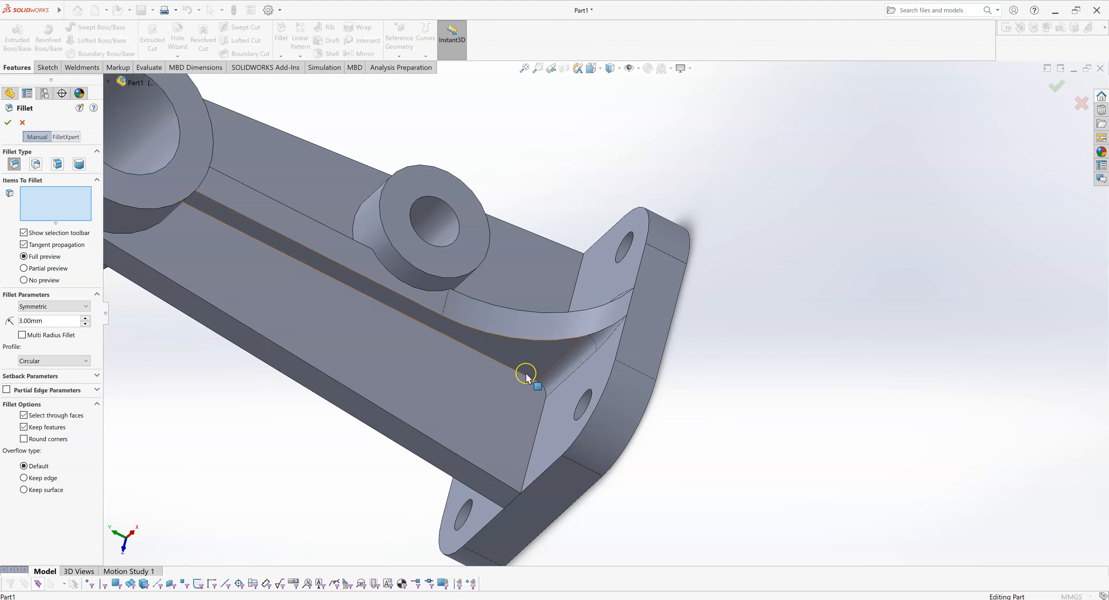
click(371, 288)
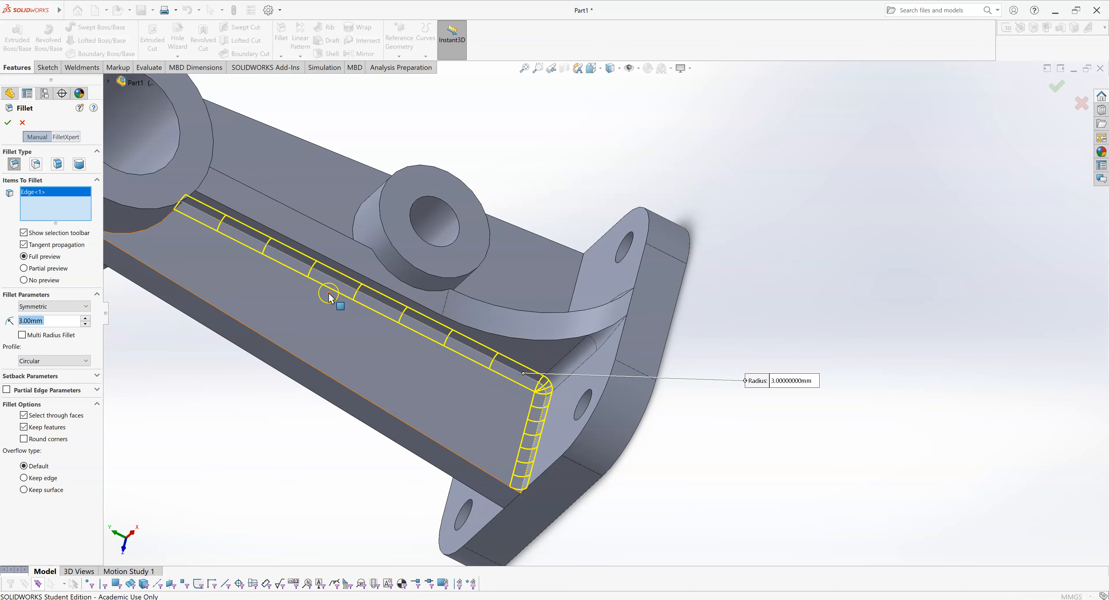
middle_drag(322, 295, 469, 508)
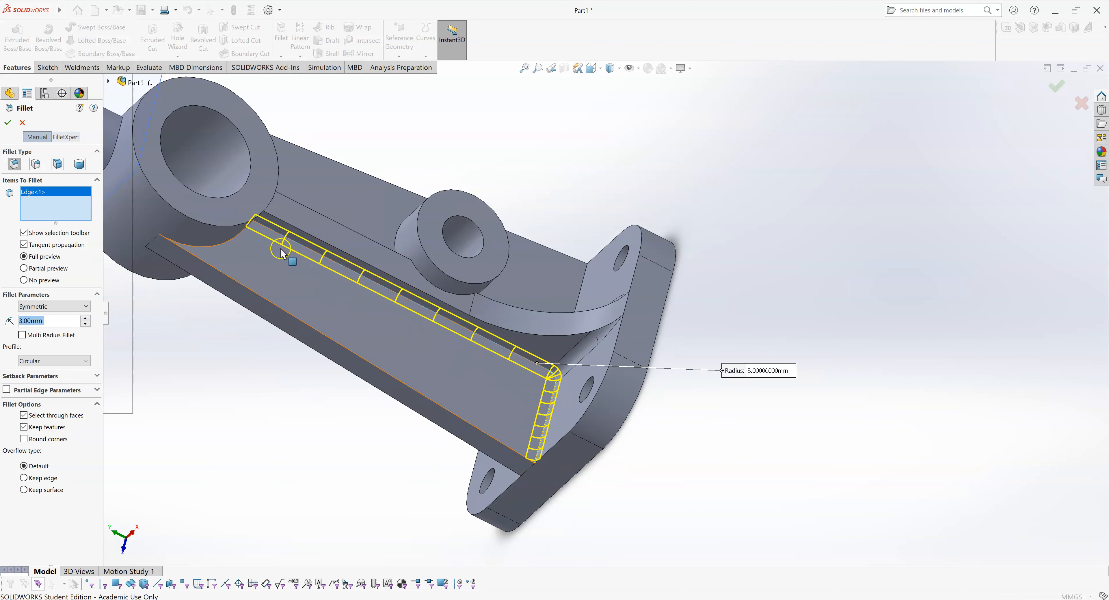
middle_drag(325, 224, 409, 346)
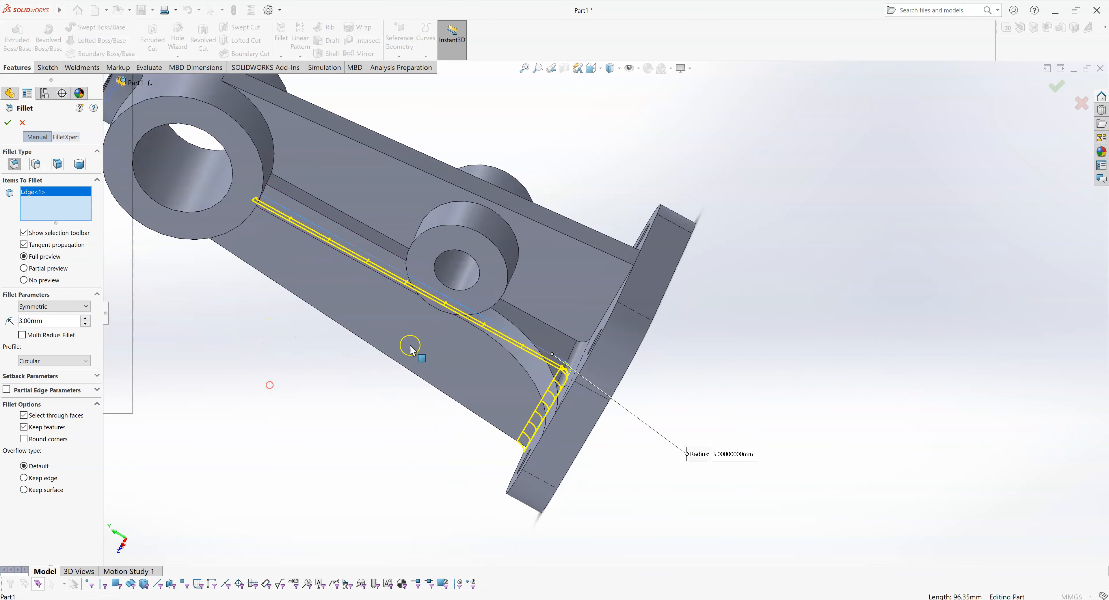
Add the matching web edge on the other side near the base plate and the edges around the small side cylinder to the fillet
click(552, 330)
middle_drag(545, 250, 523, 245)
scroll(518, 283, down, 3)
middle_drag(501, 332, 503, 350)
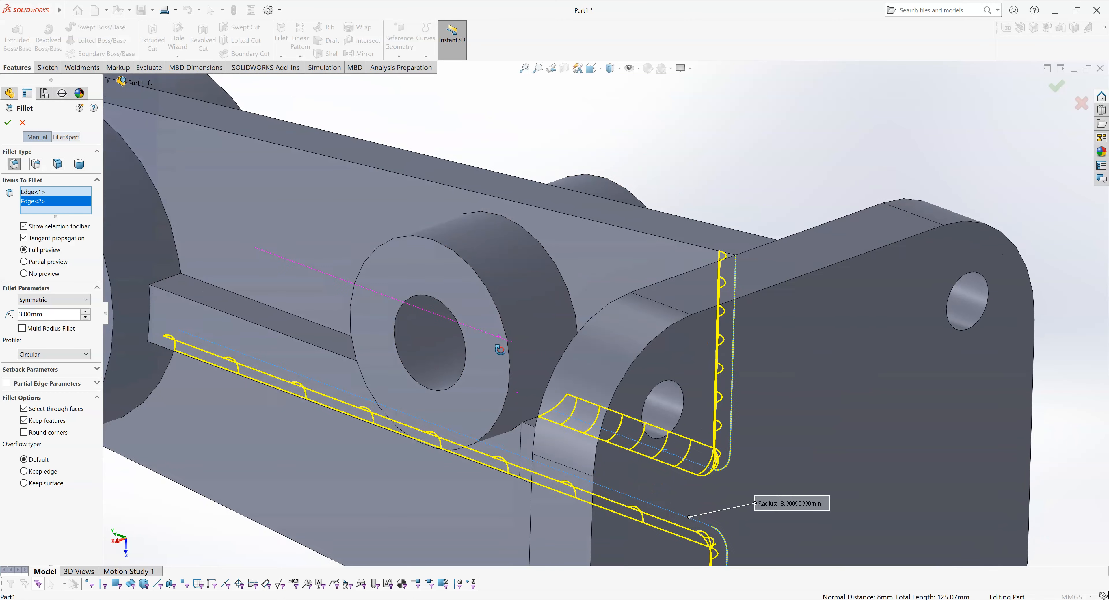
click(536, 421)
middle_drag(521, 437, 535, 395)
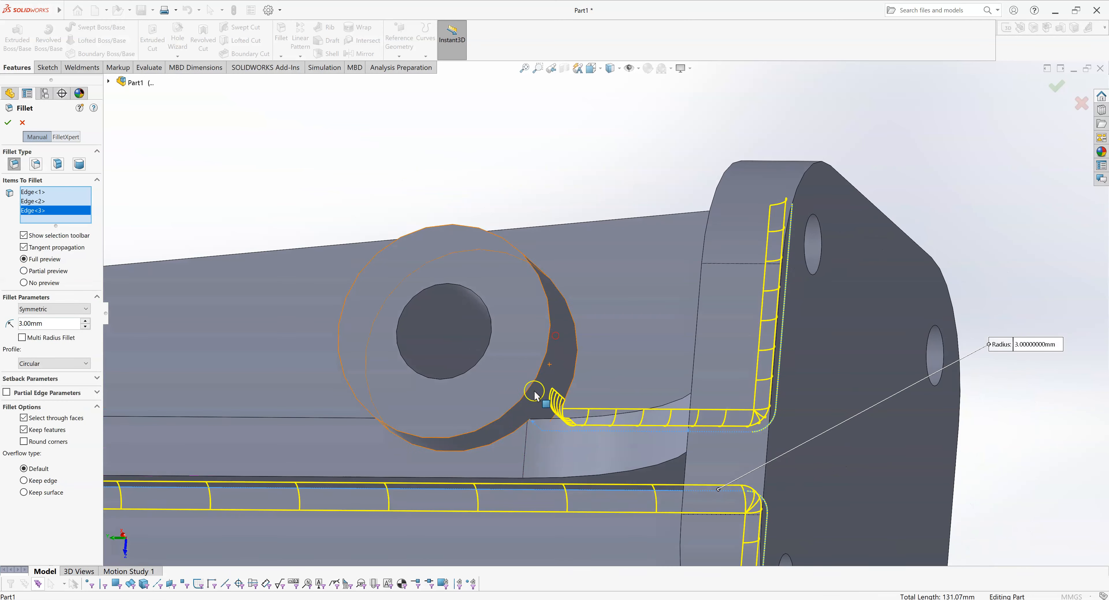
click(524, 426)
middle_drag(525, 427, 452, 403)
middle_drag(328, 366, 453, 364)
click(451, 363)
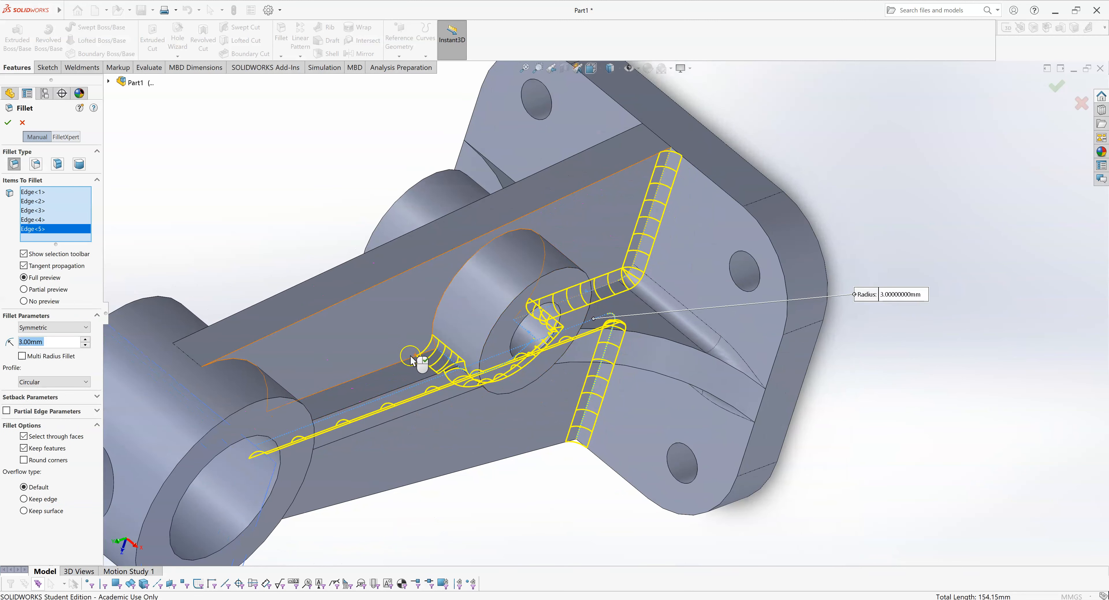
Include the remaining web edge up to the large cylinder and both arcs around that cylinder, and create the 3 mm fillet
click(408, 365)
middle_drag(430, 351, 293, 387)
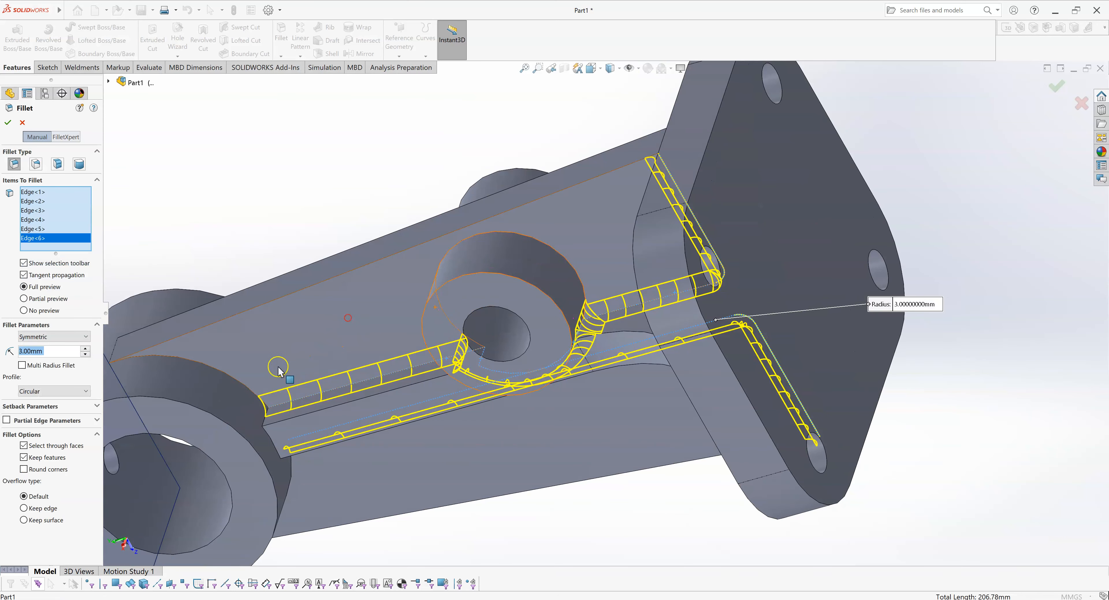
click(254, 394)
middle_drag(390, 445, 301, 458)
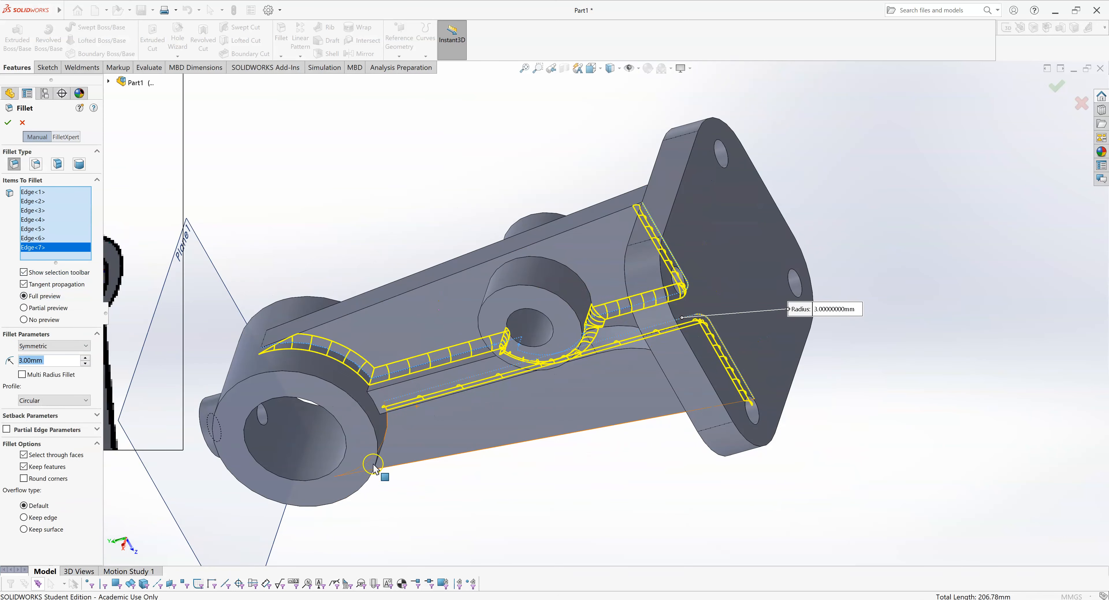
middle_drag(352, 409, 400, 456)
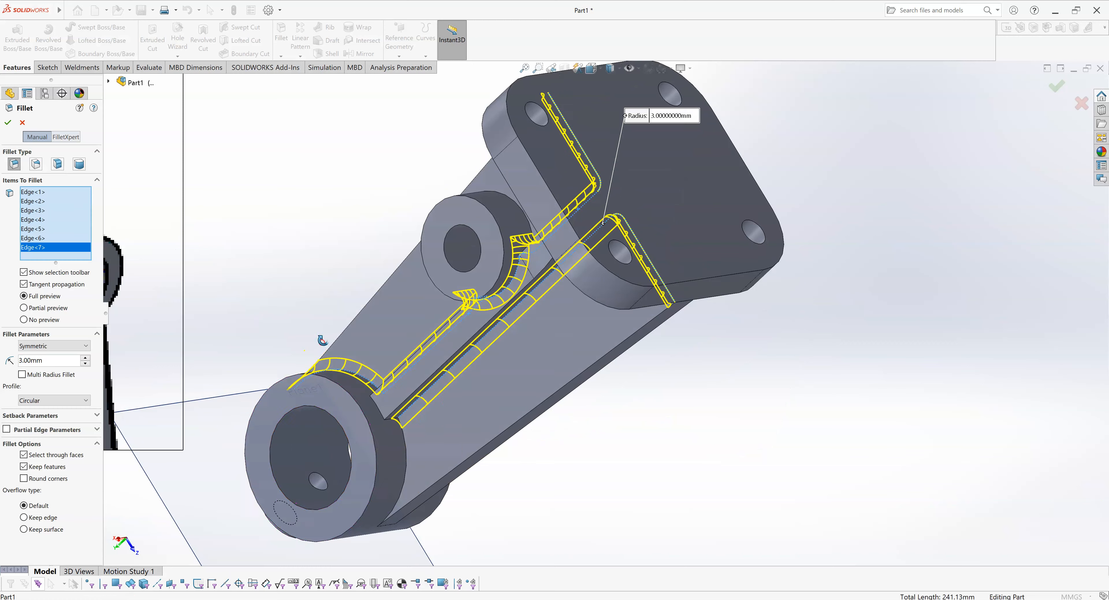
click(408, 459)
middle_drag(596, 445, 604, 322)
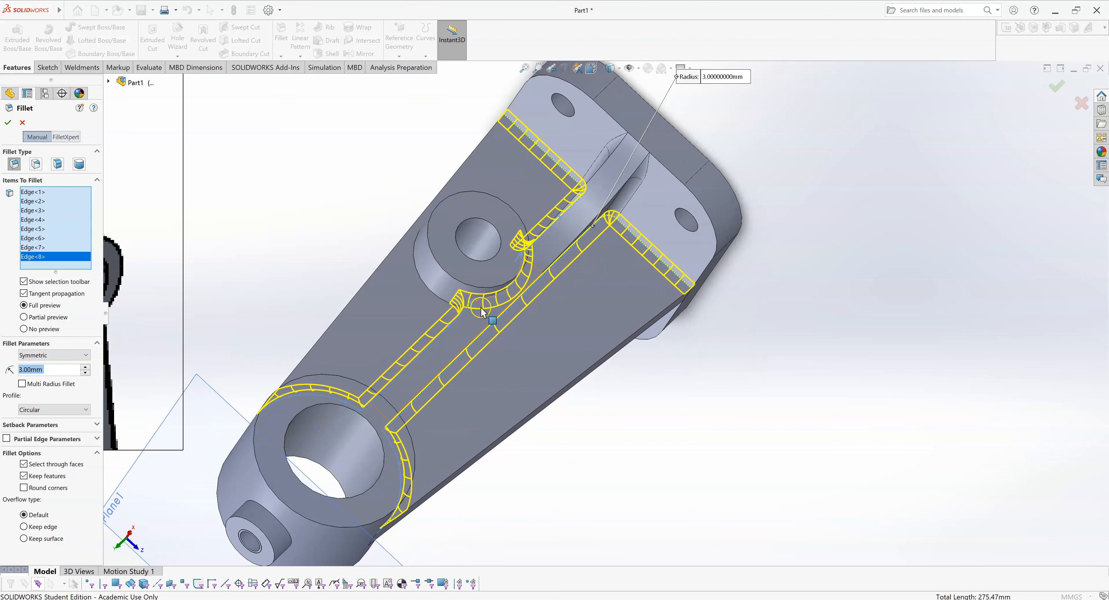
middle_drag(797, 348, 780, 222)
click(9, 124)
Create a symmetric 3 mm fillet where the small tapped boss meets the large cylinder
middle_drag(854, 278, 880, 462)
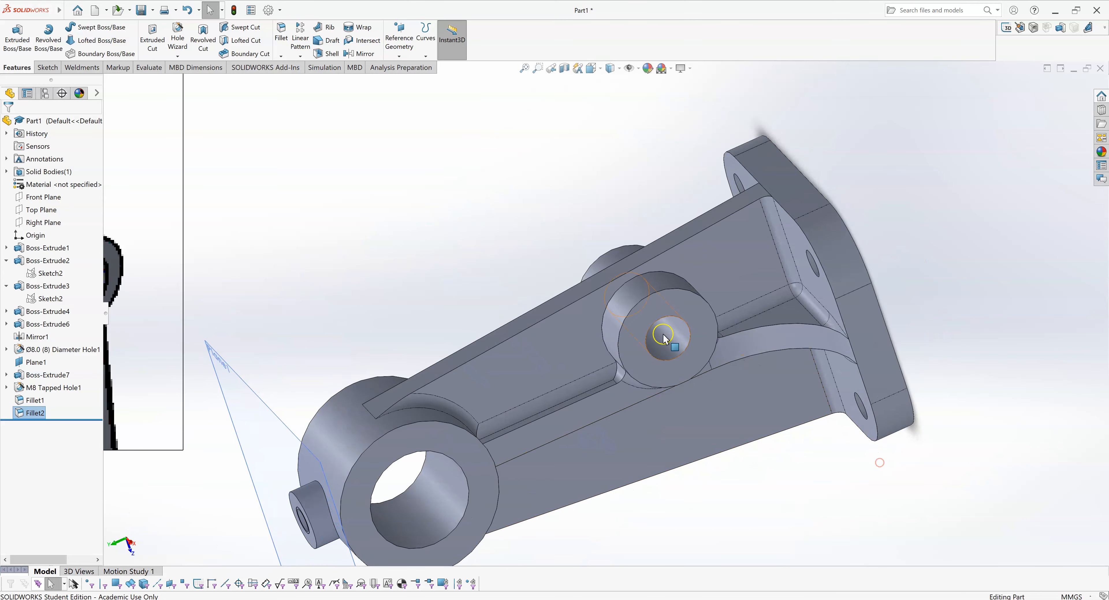
middle_drag(664, 334, 582, 433)
scroll(548, 431, down, 3)
middle_drag(484, 369, 508, 315)
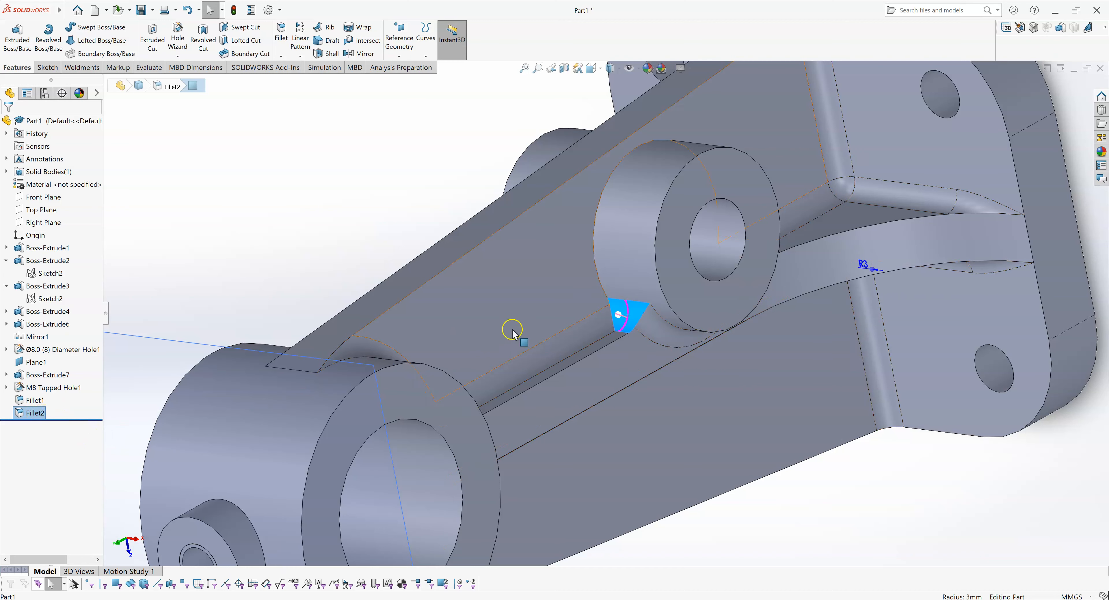
mouse_move(623, 337)
middle_down()
mouse_move(661, 349)
mouse_move(594, 327)
mouse_move(653, 300)
mouse_move(585, 265)
mouse_move(589, 215)
mouse_move(535, 176)
mouse_move(596, 188)
mouse_move(590, 203)
middle_up()
scroll(650, 315, up, 5)
click(571, 183)
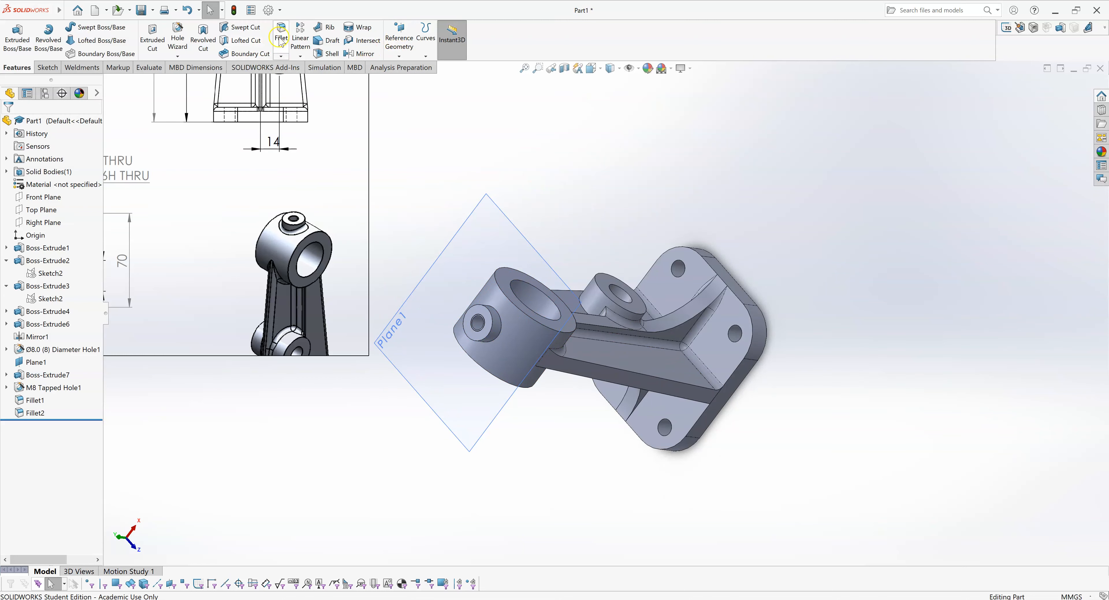
click(499, 334)
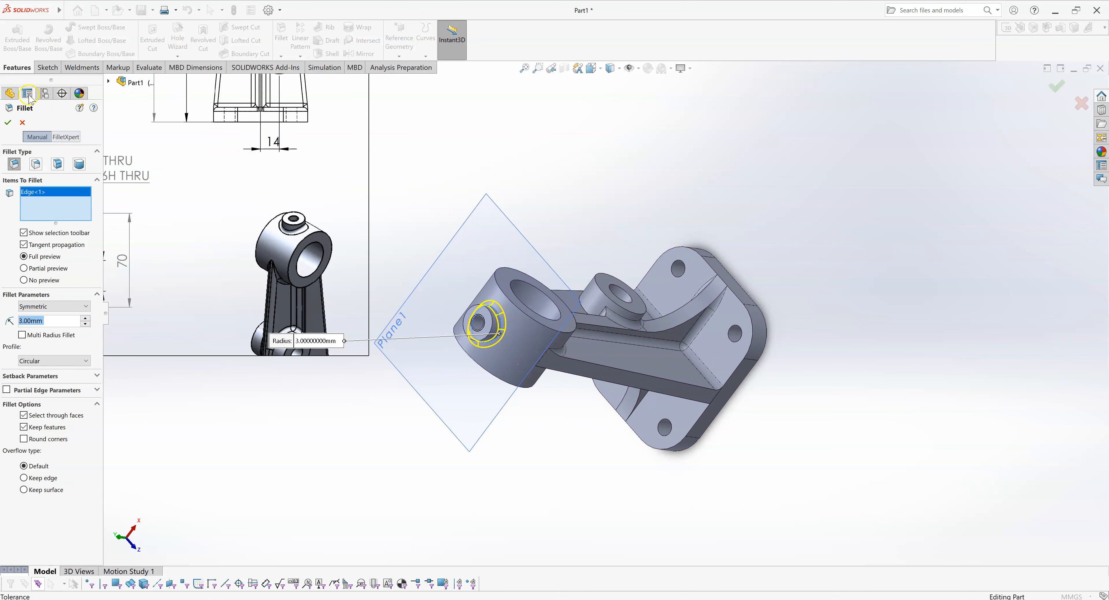
key(Return)
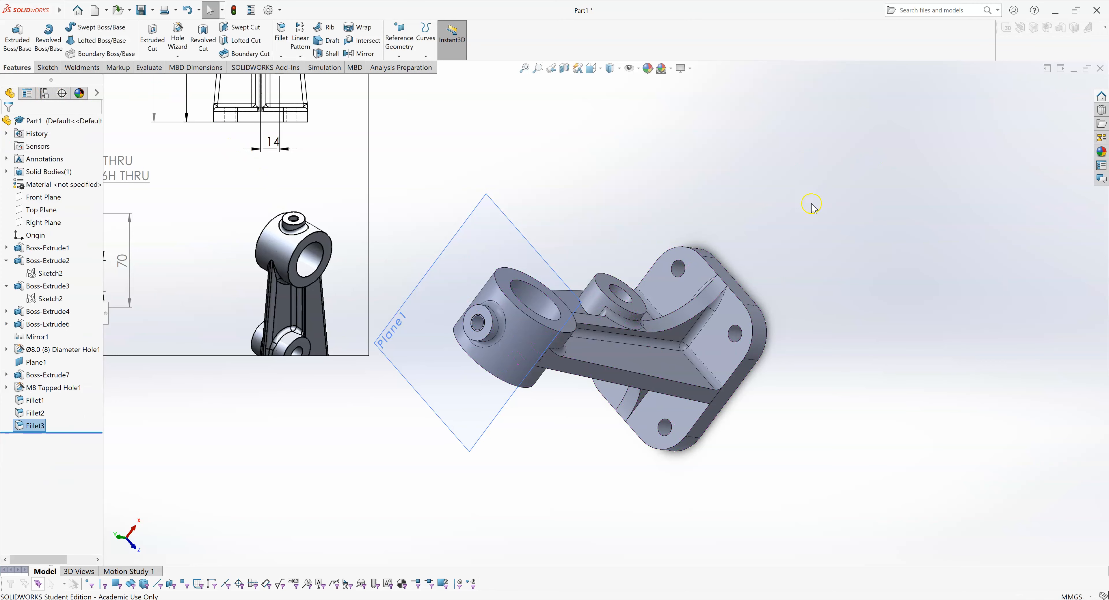
Start mirroring the fillet at the foot of the curved rib about the Right Plane
middle_drag(782, 255, 775, 208)
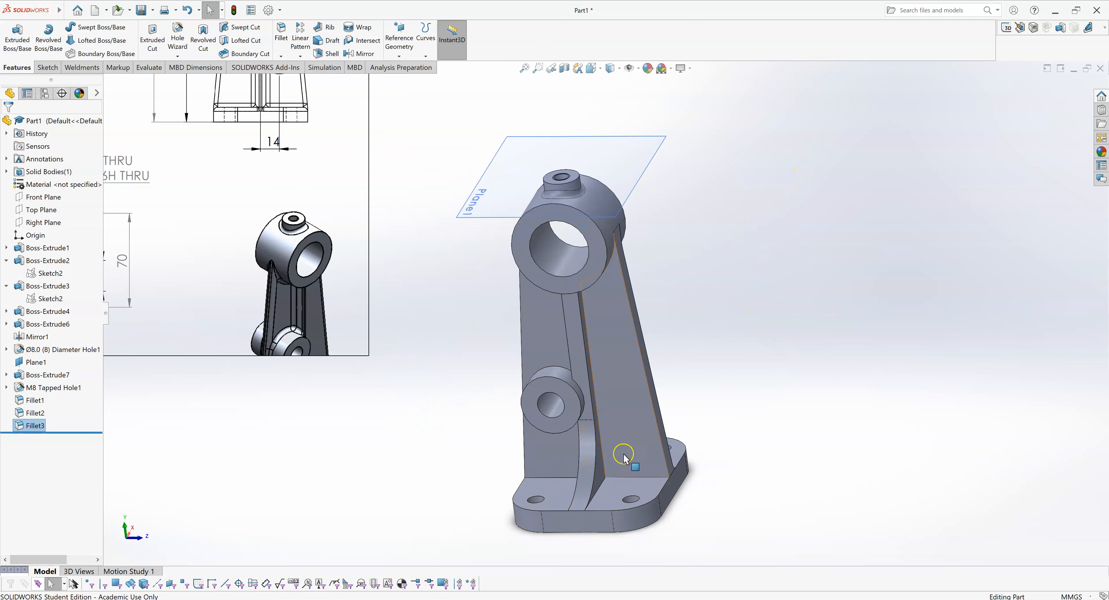
middle_drag(769, 301, 698, 270)
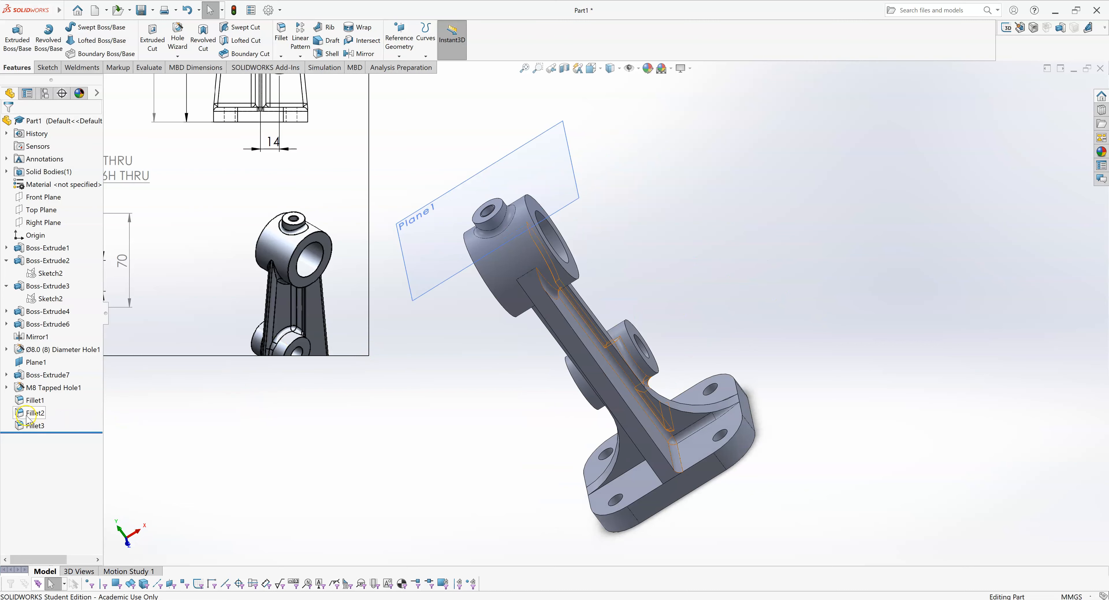
click(35, 400)
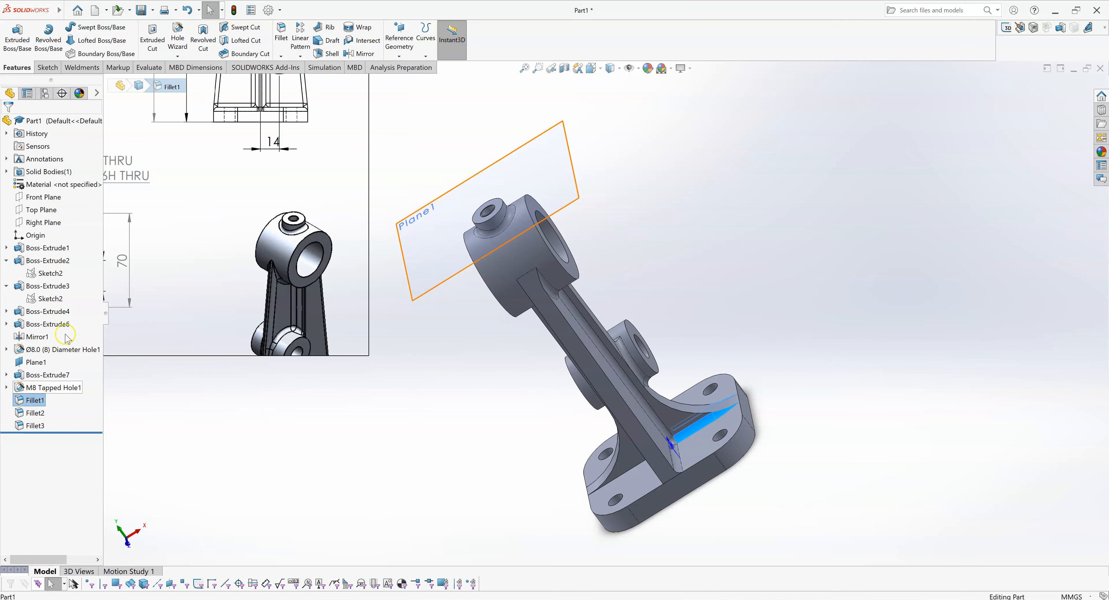
click(364, 52)
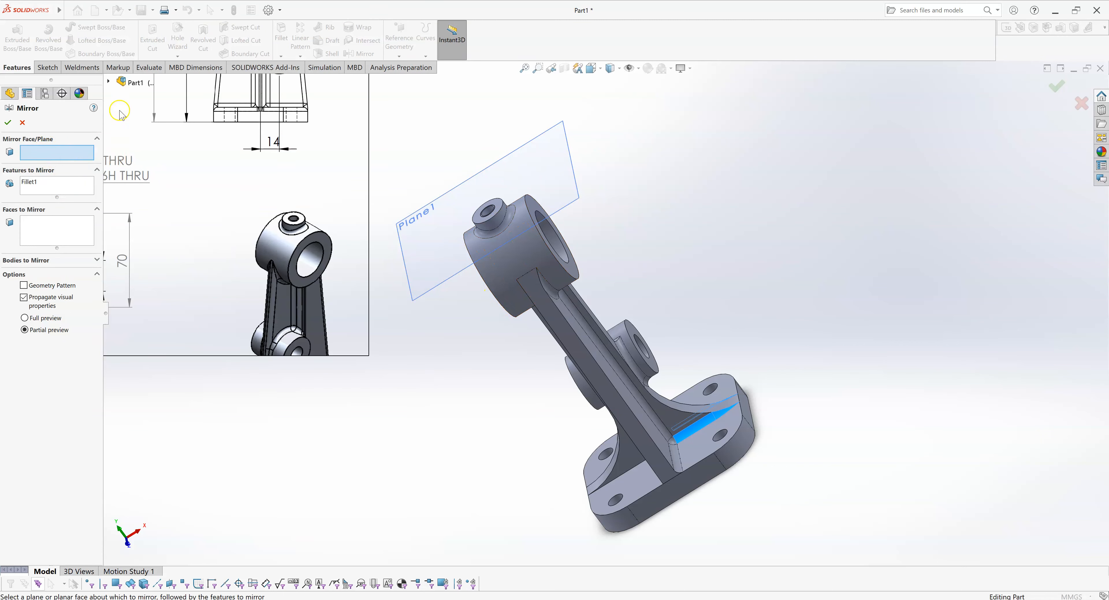
click(107, 82)
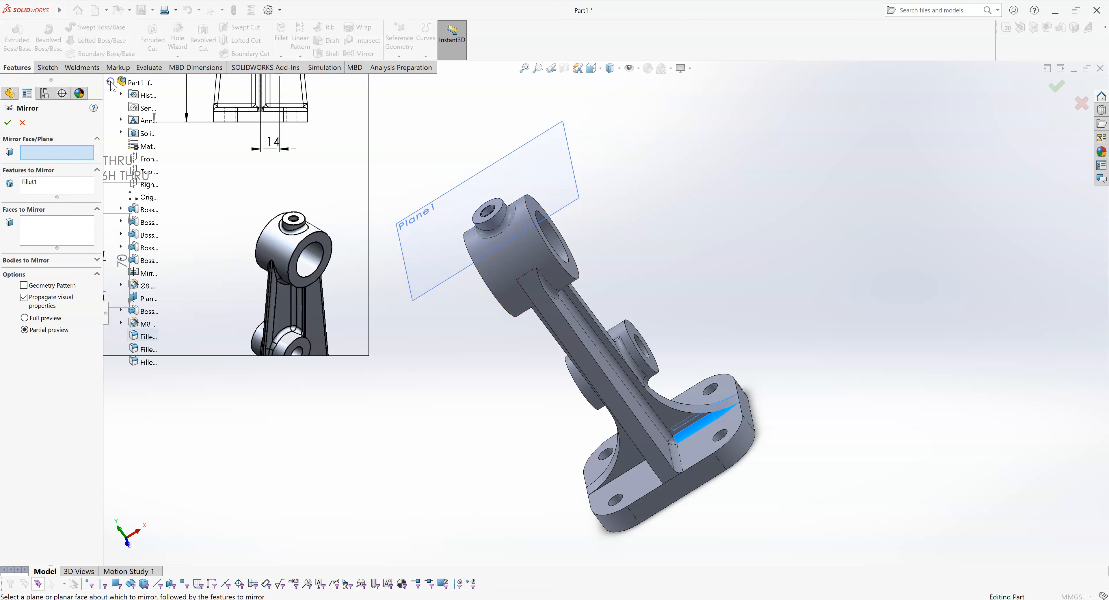
click(156, 184)
middle_drag(425, 388, 456, 394)
middle_drag(605, 183, 547, 224)
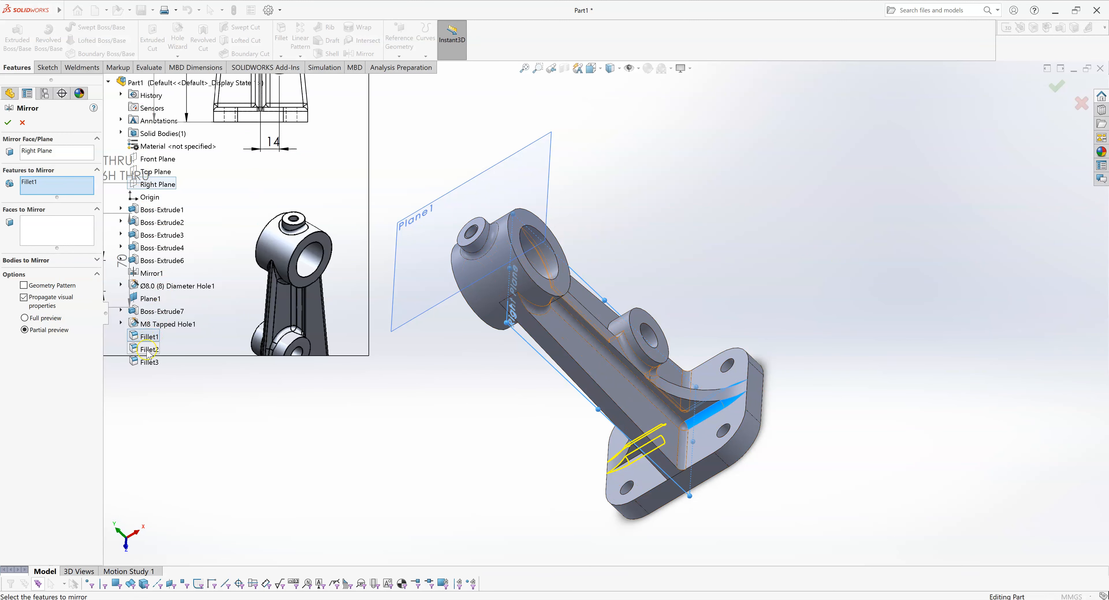
Try to mirror the web and cylinder fillet together with the curved rib's fillet, and abandon the mirror
click(73, 205)
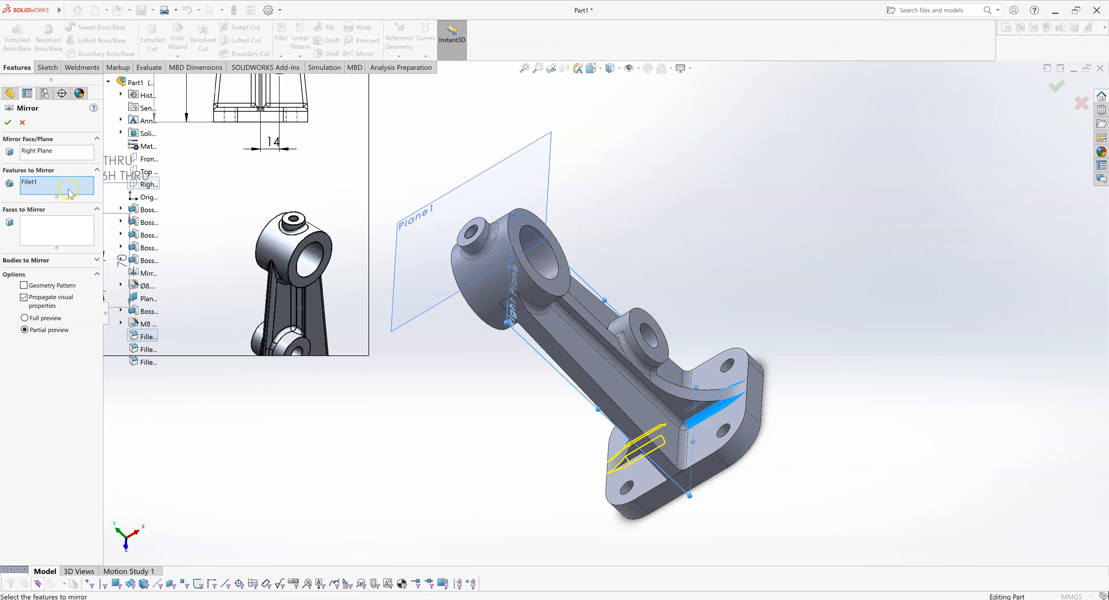
click(95, 190)
click(147, 350)
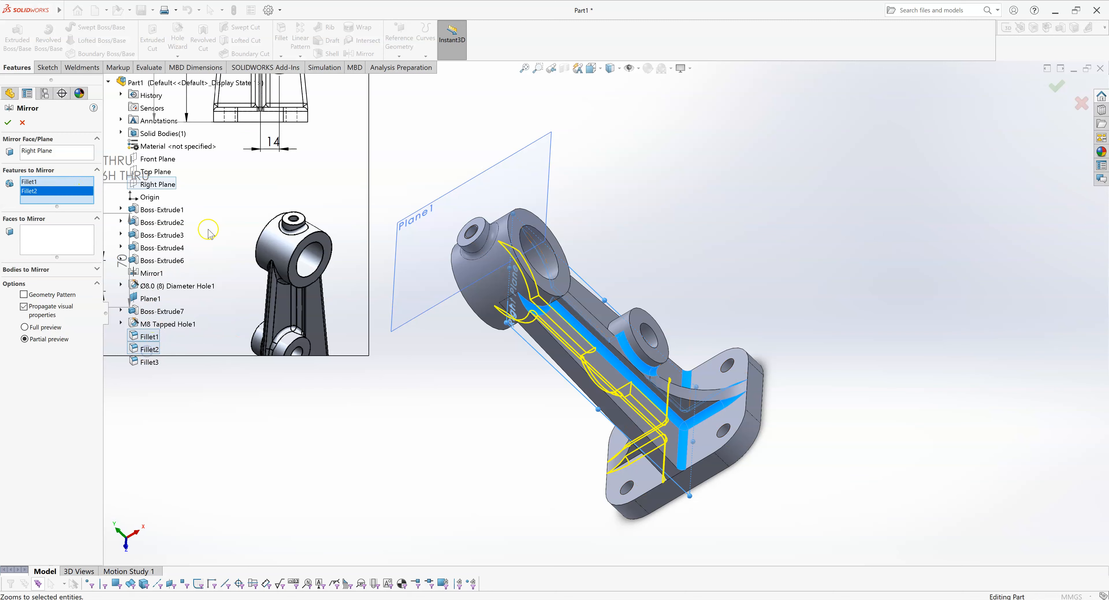
click(8, 123)
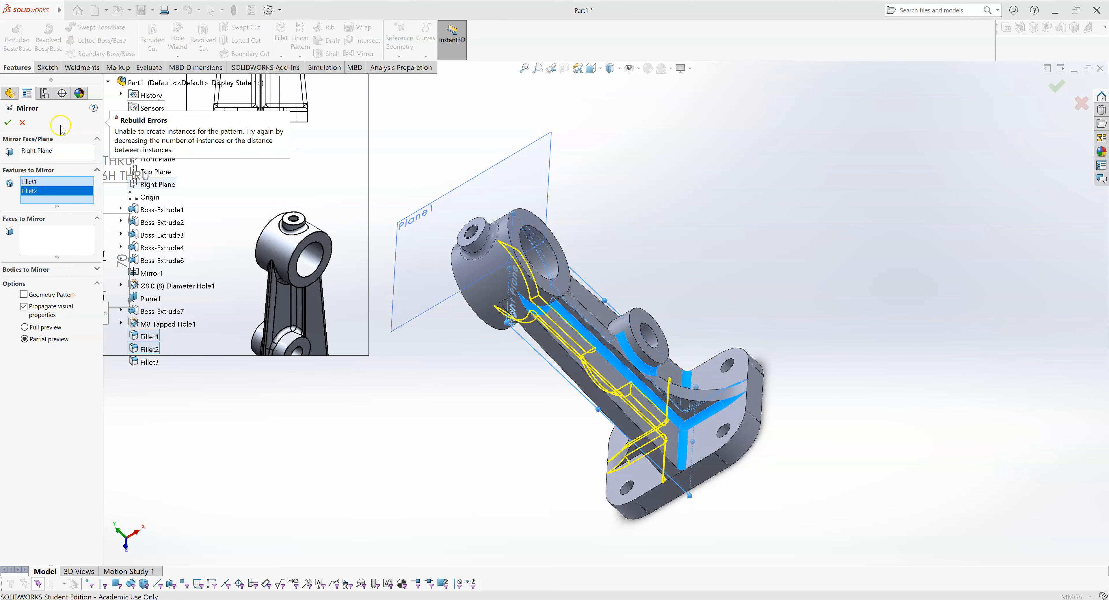
click(22, 123)
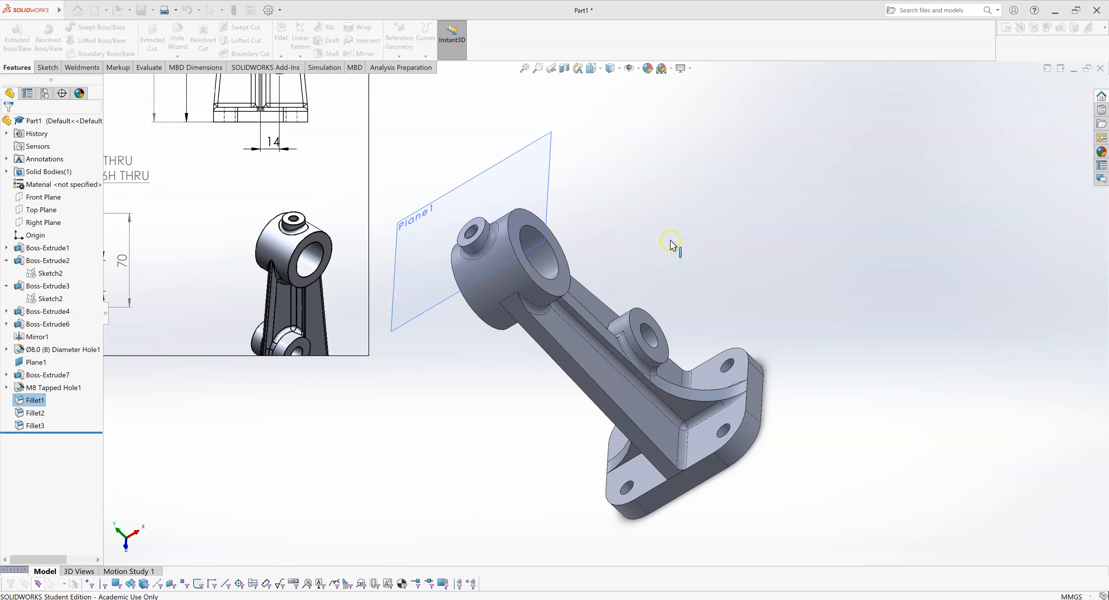
Try to mirror only the curved rib's foot fillet about the Right Plane, and leave the command without creating it
middle_drag(569, 348, 743, 289)
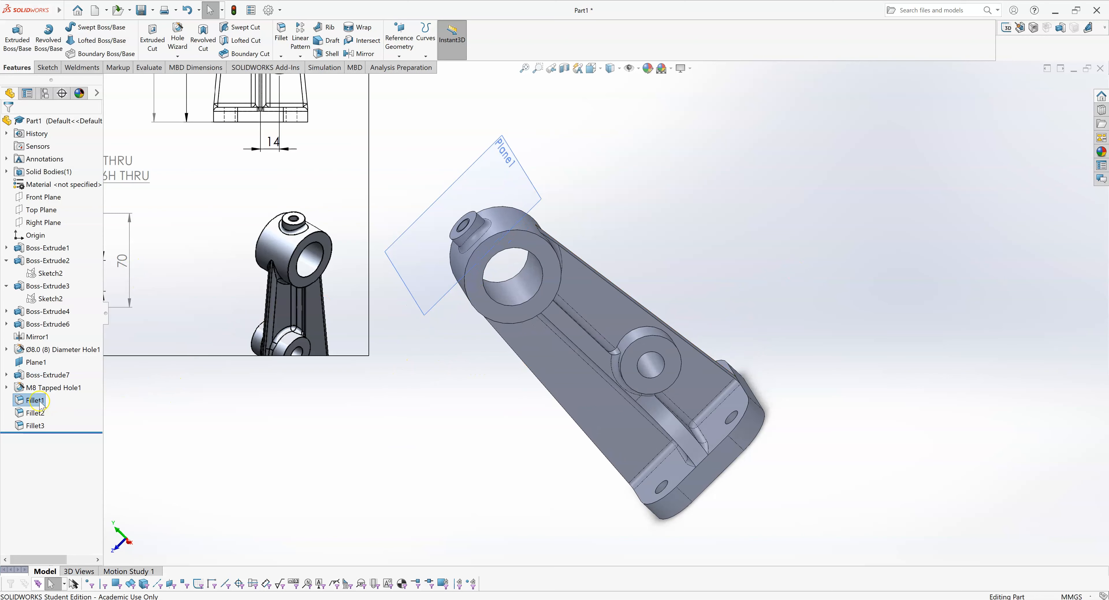
click(353, 54)
middle_drag(580, 178, 698, 168)
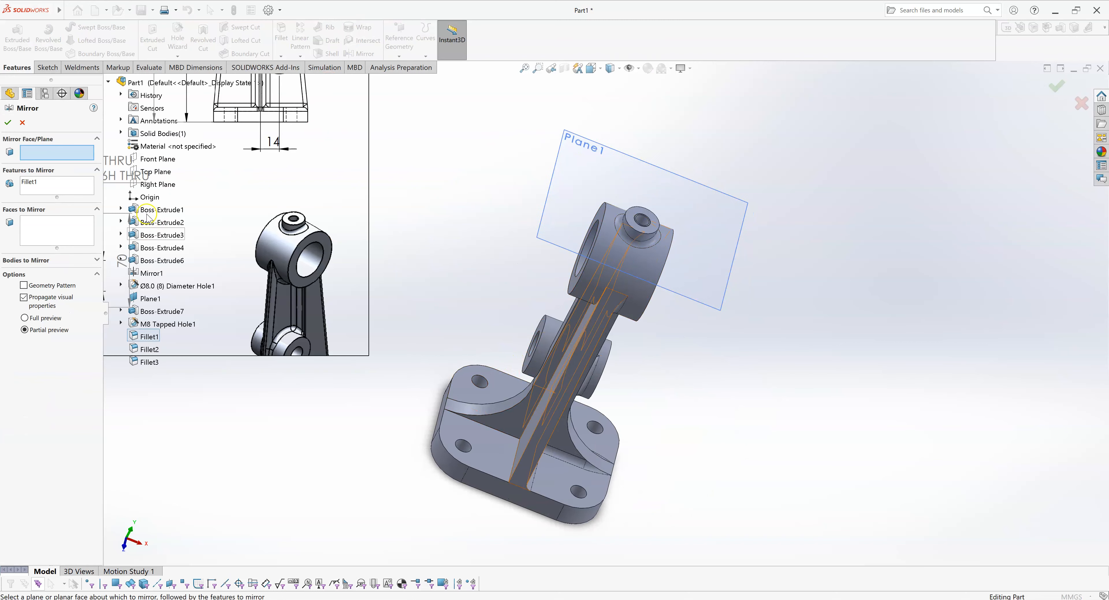
click(158, 184)
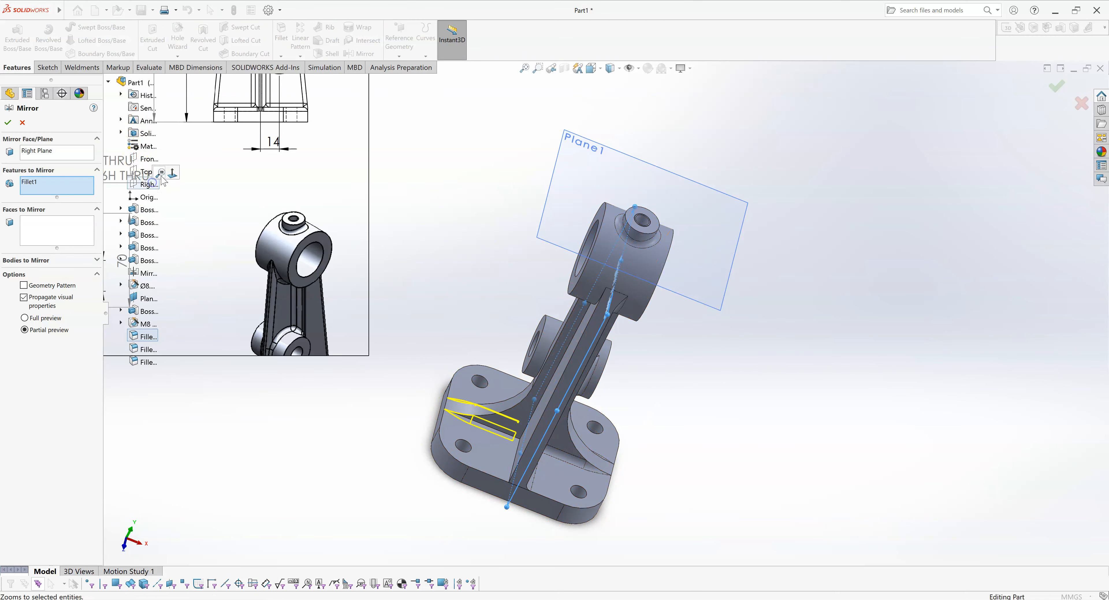
click(8, 123)
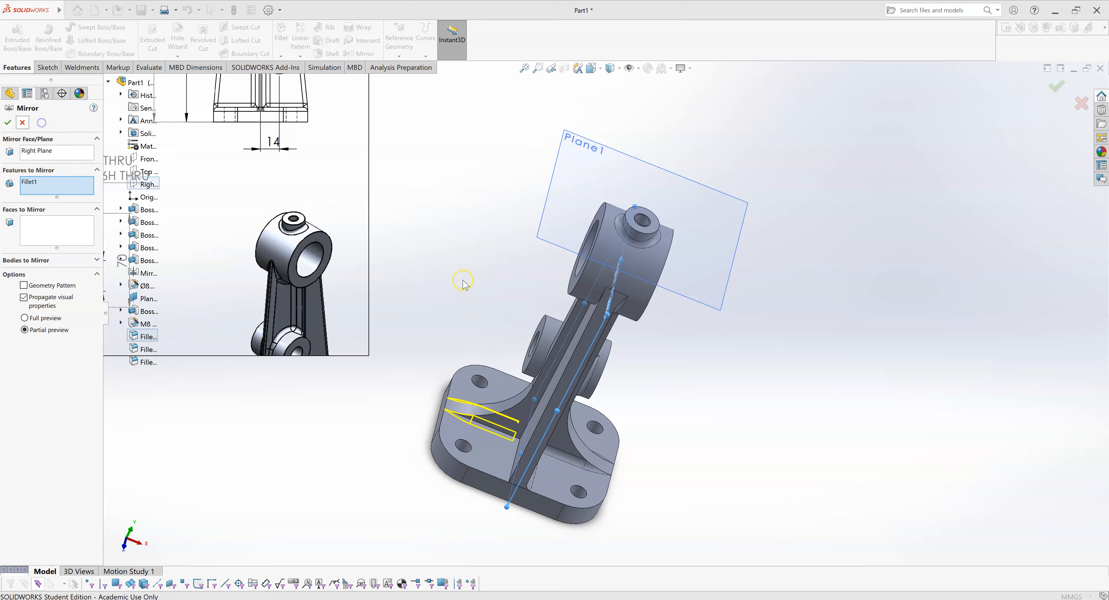
click(473, 241)
middle_drag(446, 229, 397, 203)
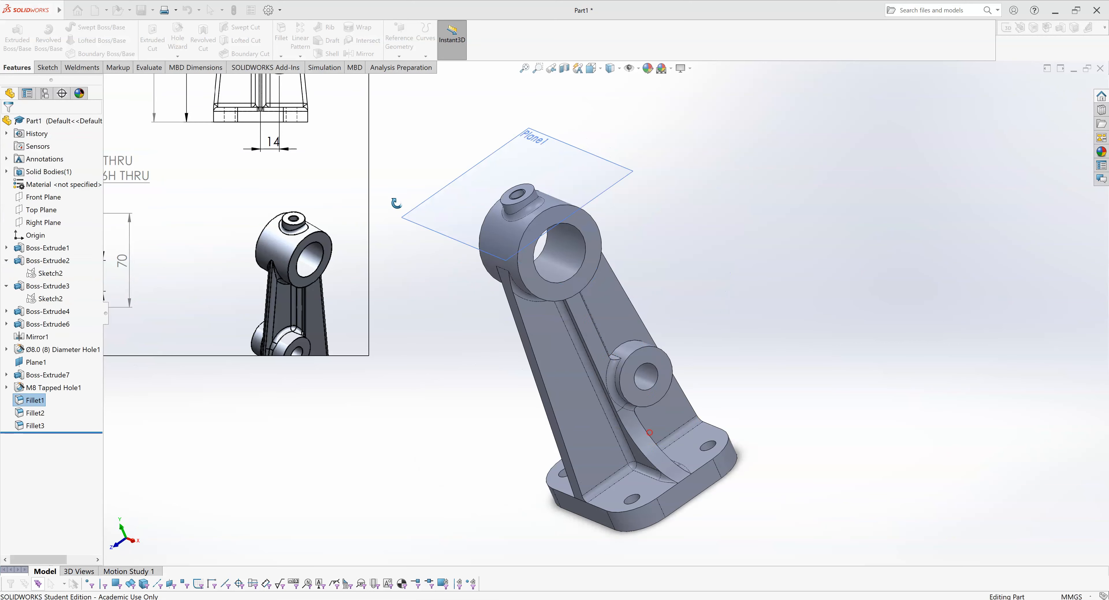
Start a symmetric 3 mm fillet on one short side edge where the central rib's upper end meets the large cylinder
middle_drag(659, 480, 684, 394)
middle_drag(743, 347, 647, 192)
scroll(641, 199, down, 2)
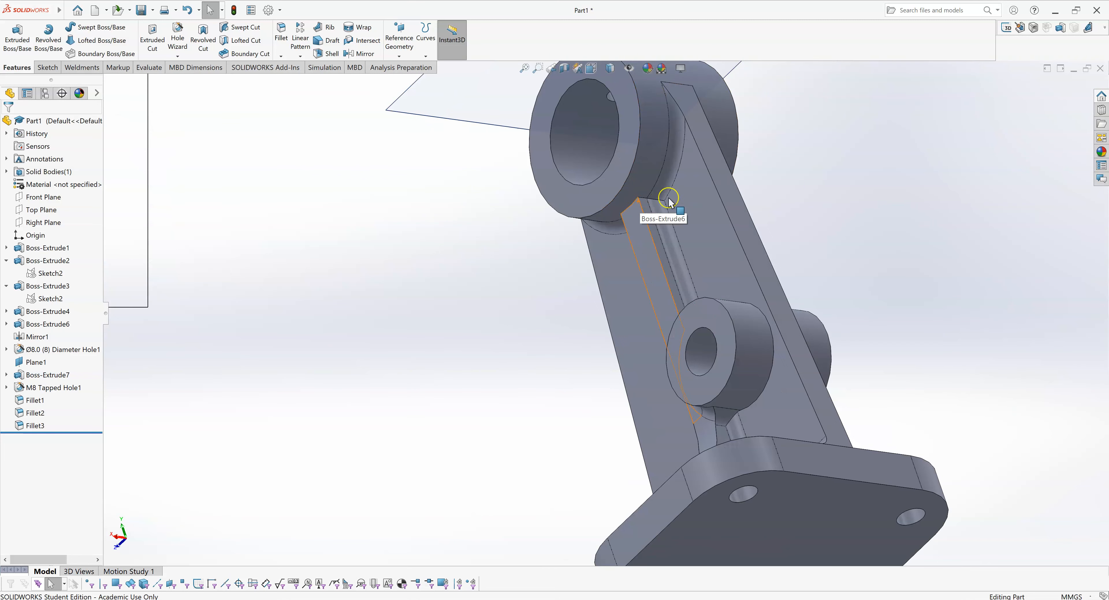
scroll(668, 203, down, 4)
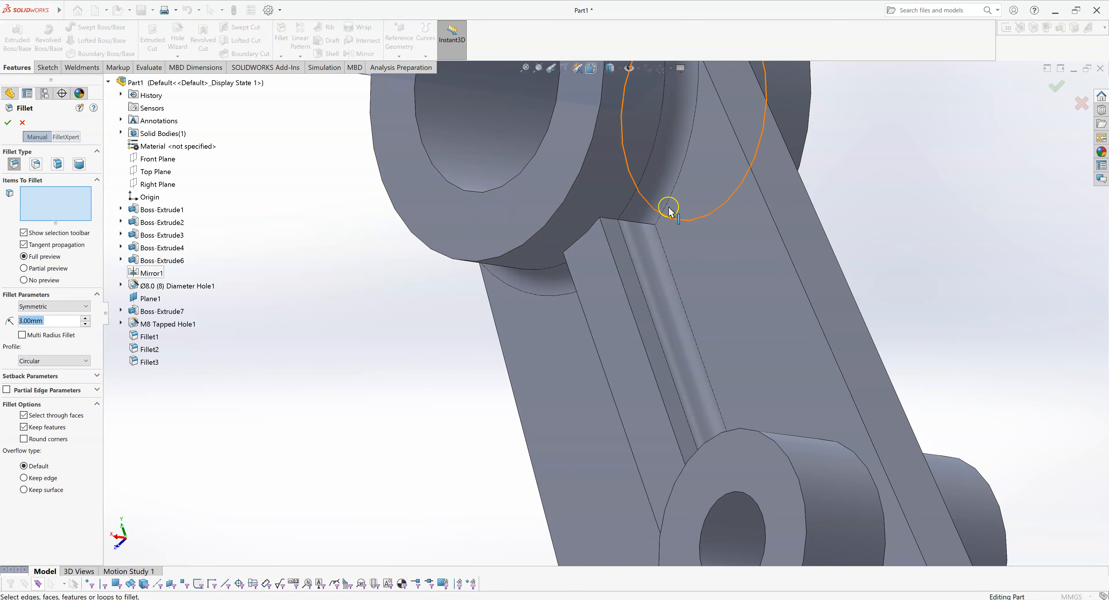
click(616, 221)
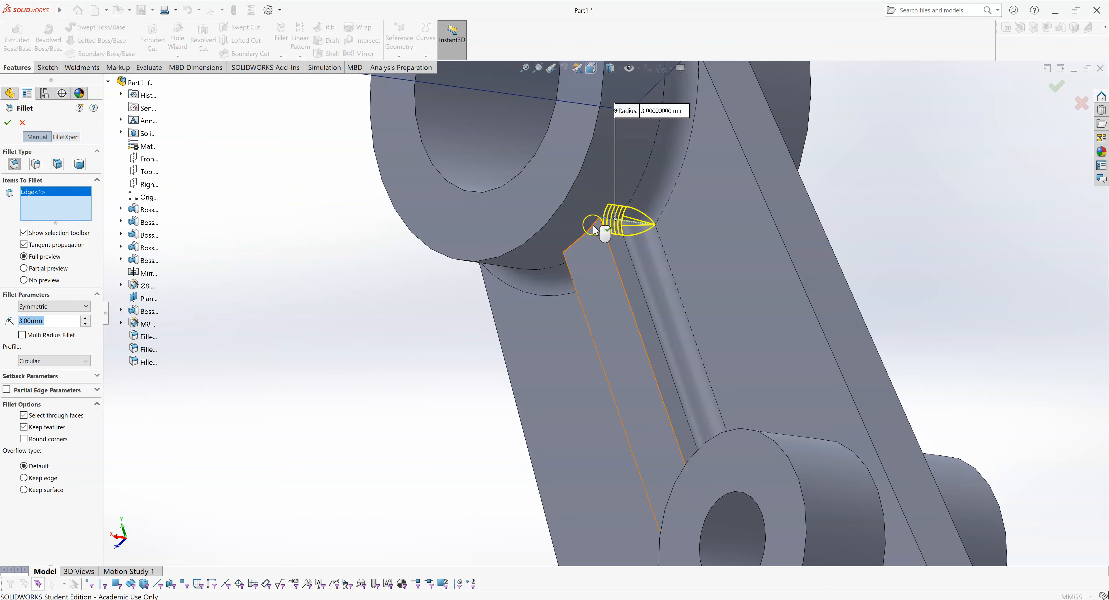
click(599, 233)
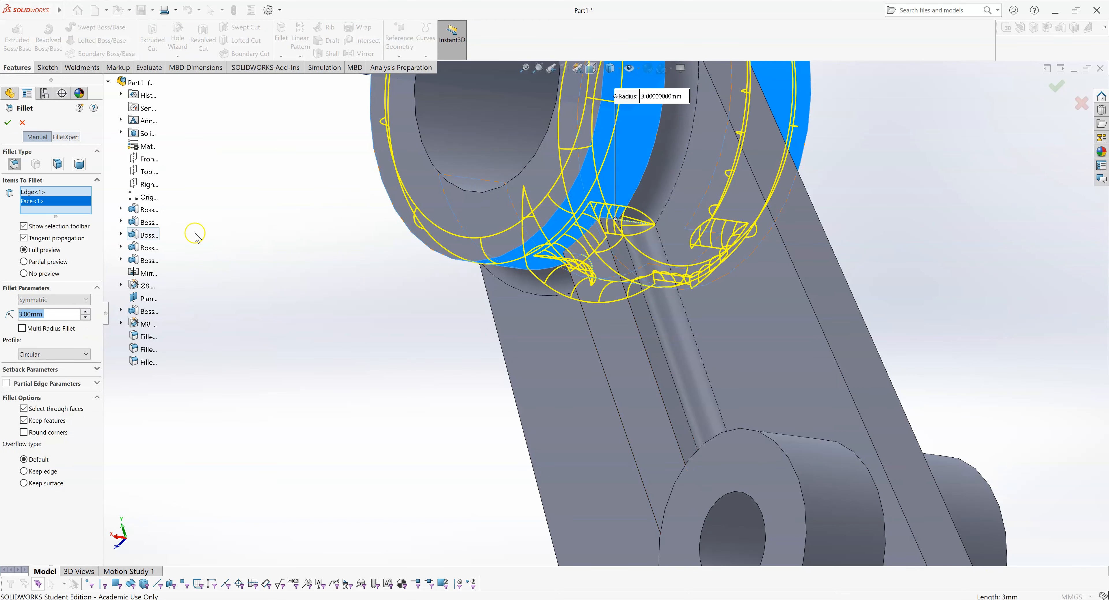
right_click(34, 201)
click(70, 218)
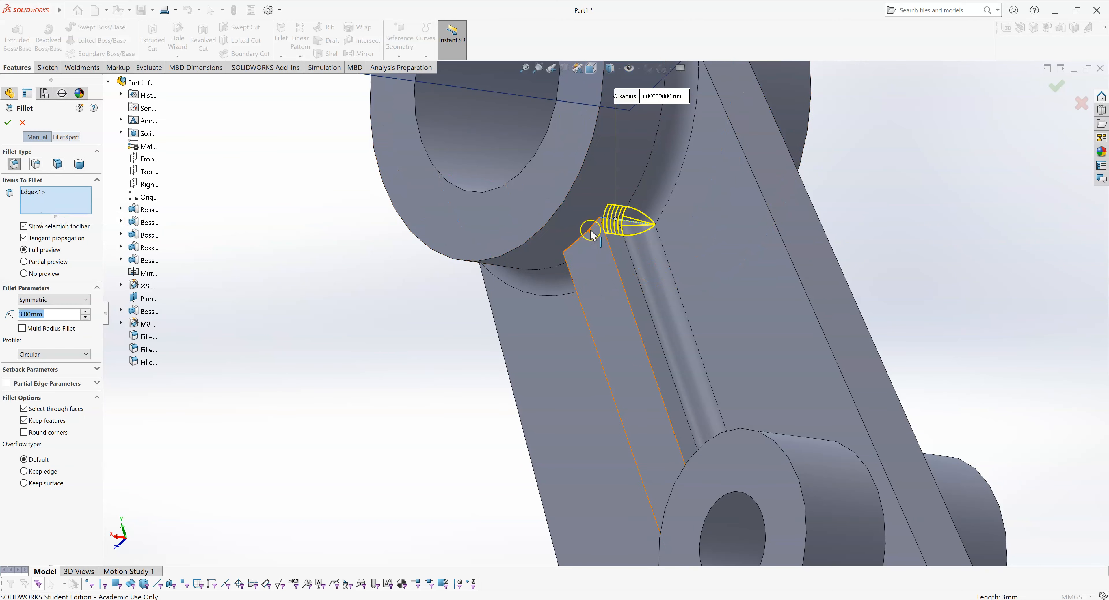
Add the edge across the rib's front face at the large cylinder to the fillet selection, leaving out the cylinder face
scroll(603, 241, down, 3)
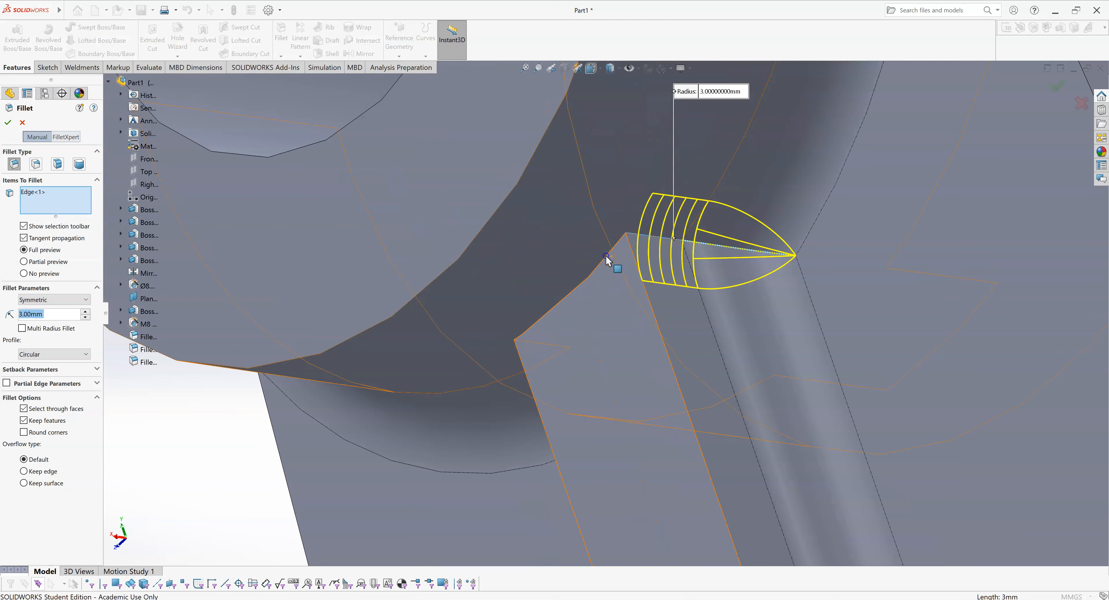
click(606, 255)
right_click(71, 203)
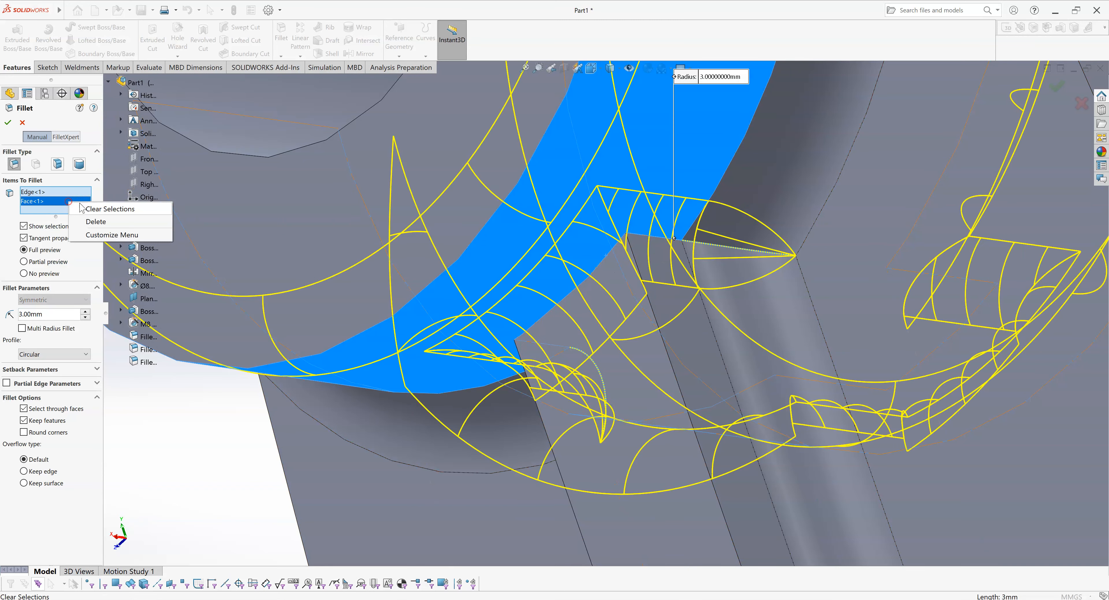
click(86, 221)
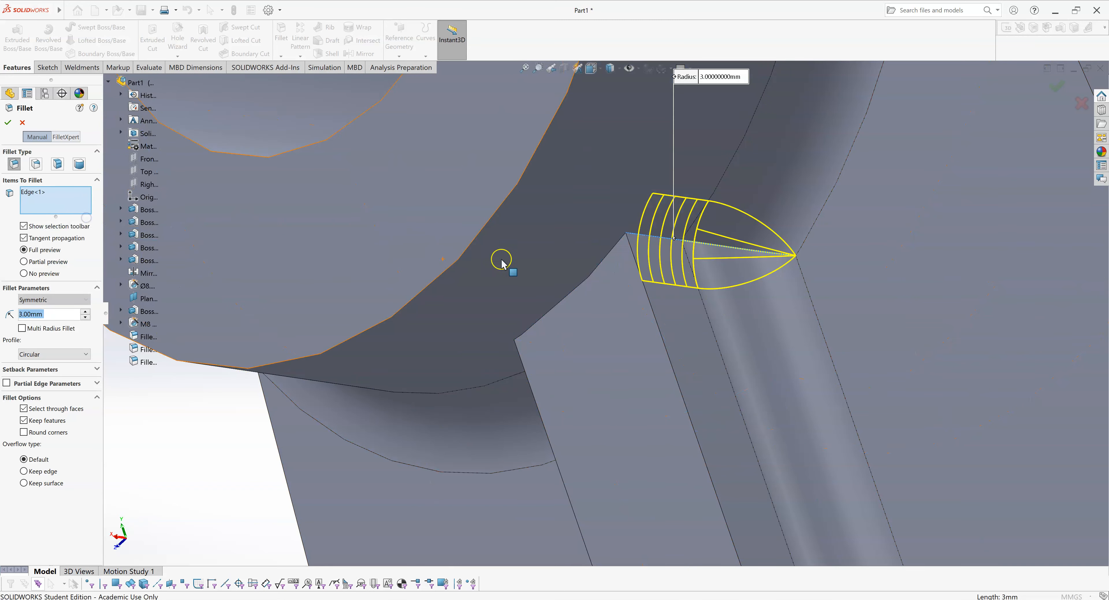
click(623, 242)
middle_drag(497, 394, 564, 318)
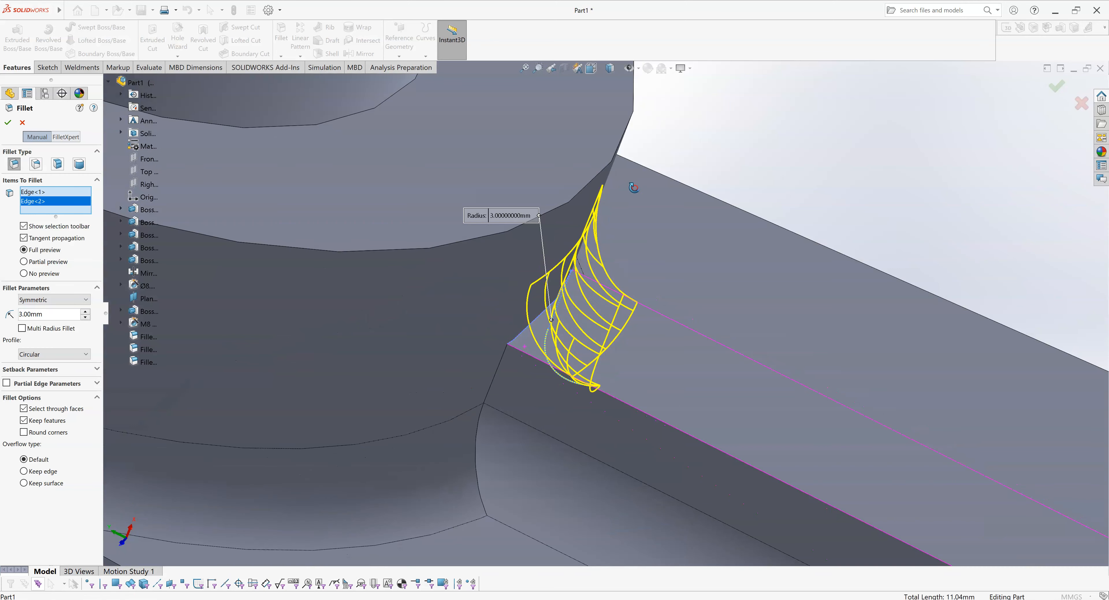
Add the rib's opposite short side edge at the large cylinder, without the cylinder face, and create the 3 mm fillet
click(502, 370)
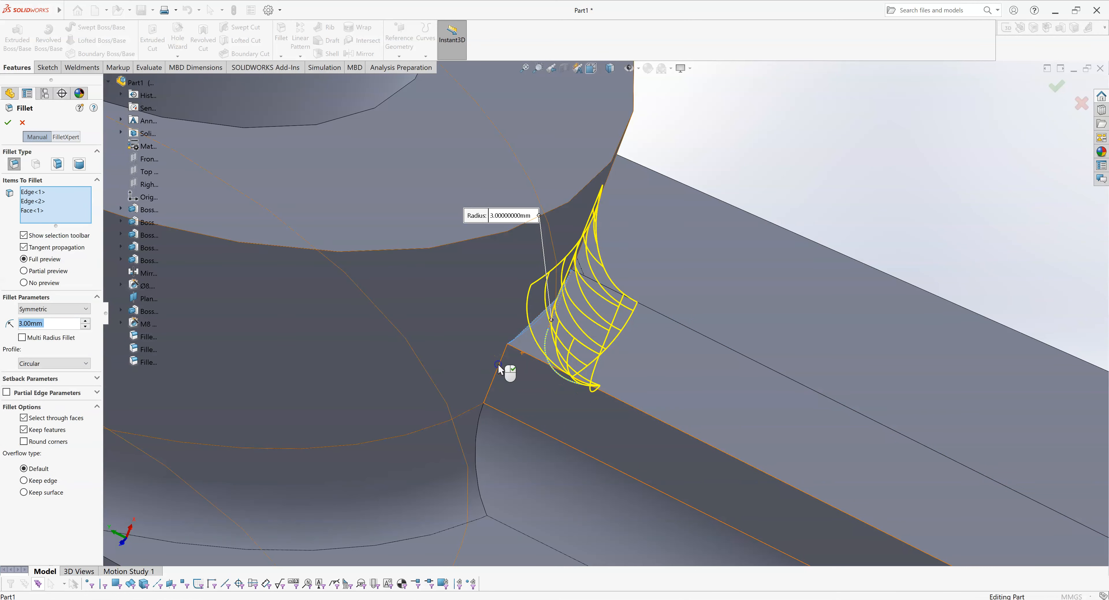
right_click(50, 218)
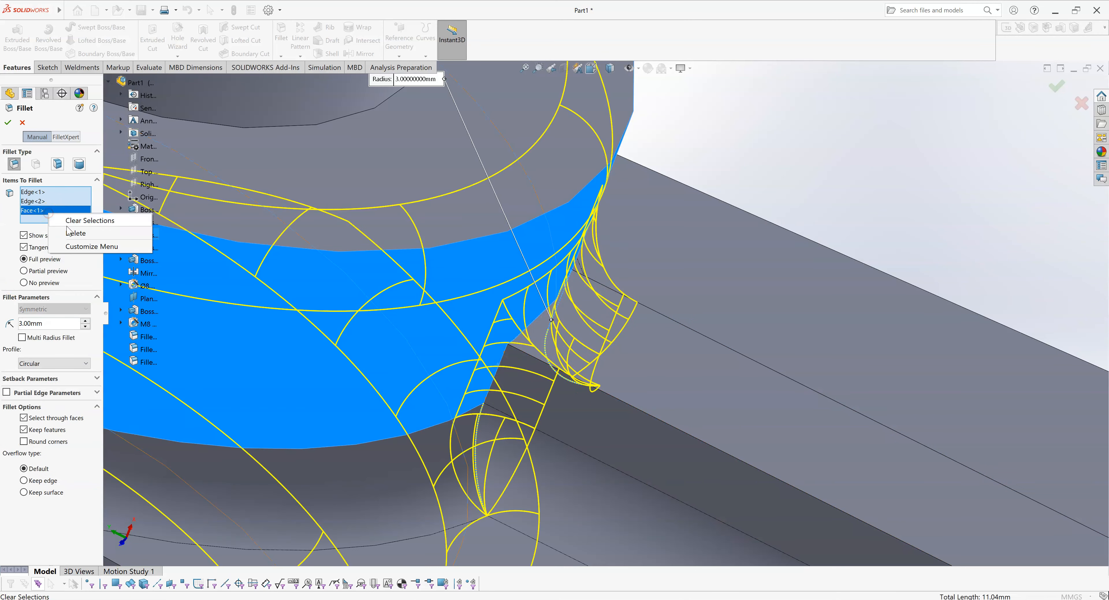
click(69, 232)
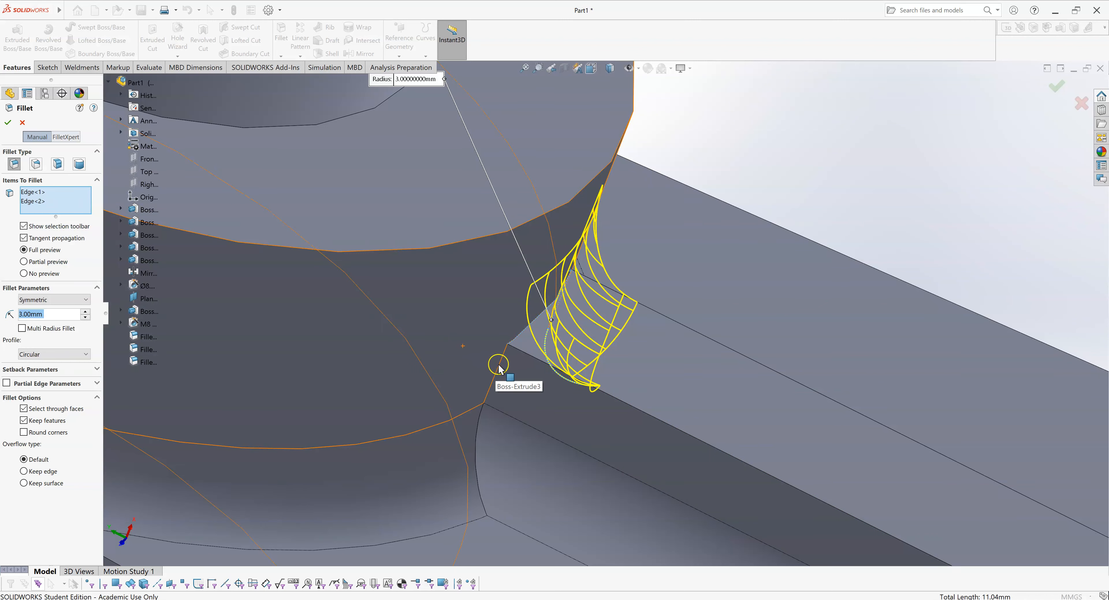
click(500, 367)
scroll(822, 213, up, 3)
middle_drag(822, 213, 738, 255)
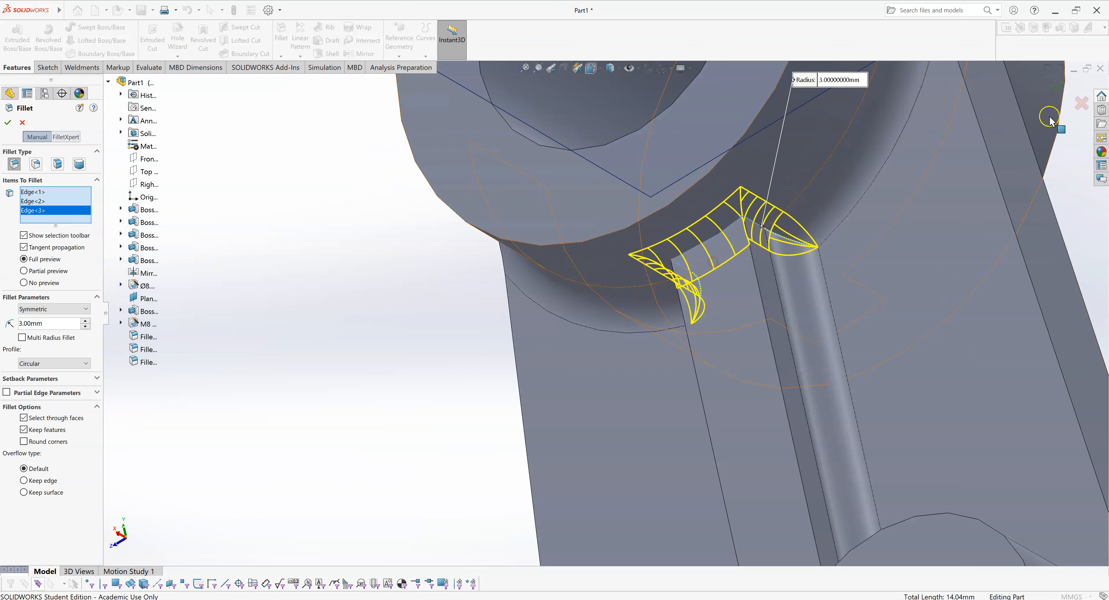
right_click(1022, 183)
Examine the bracket from several angles for remaining unfilleted edges around the rib, small boss, web and base plate
scroll(886, 218, up, 5)
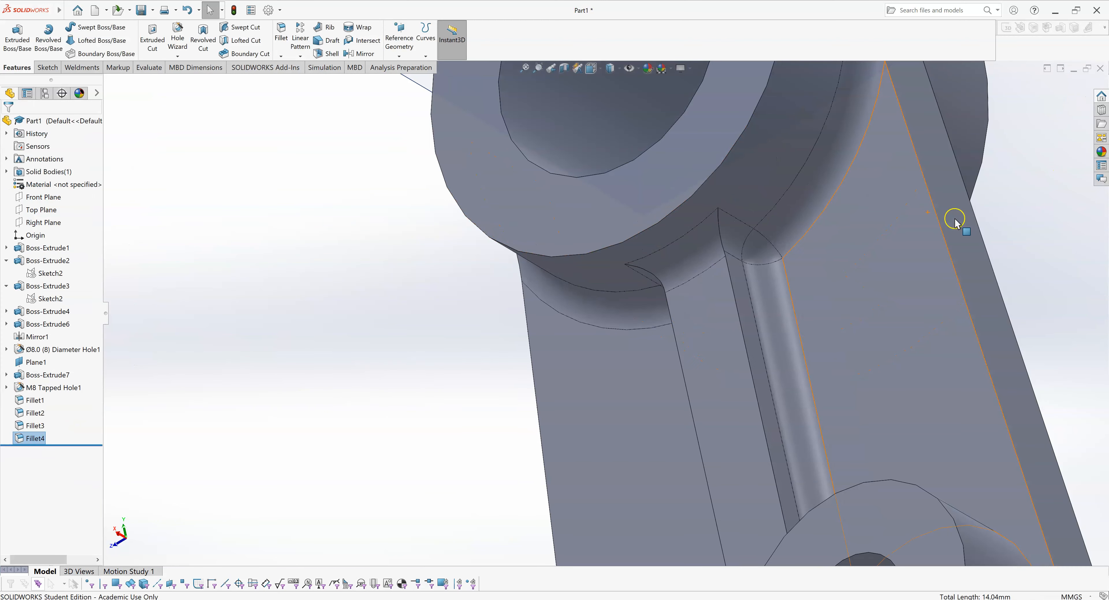
middle_drag(884, 223, 787, 316)
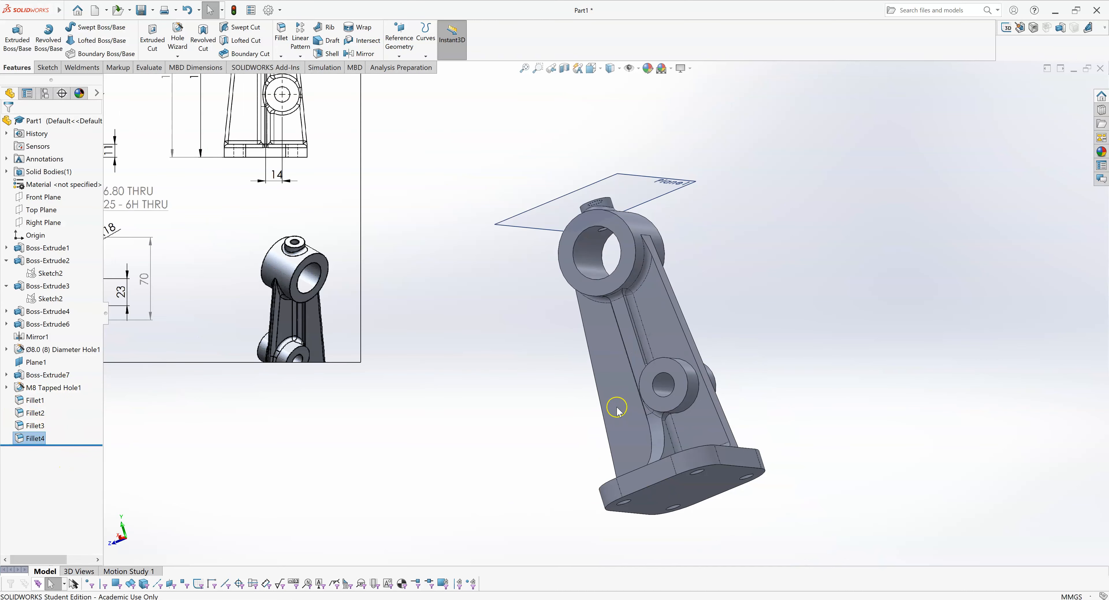
middle_drag(619, 408, 703, 480)
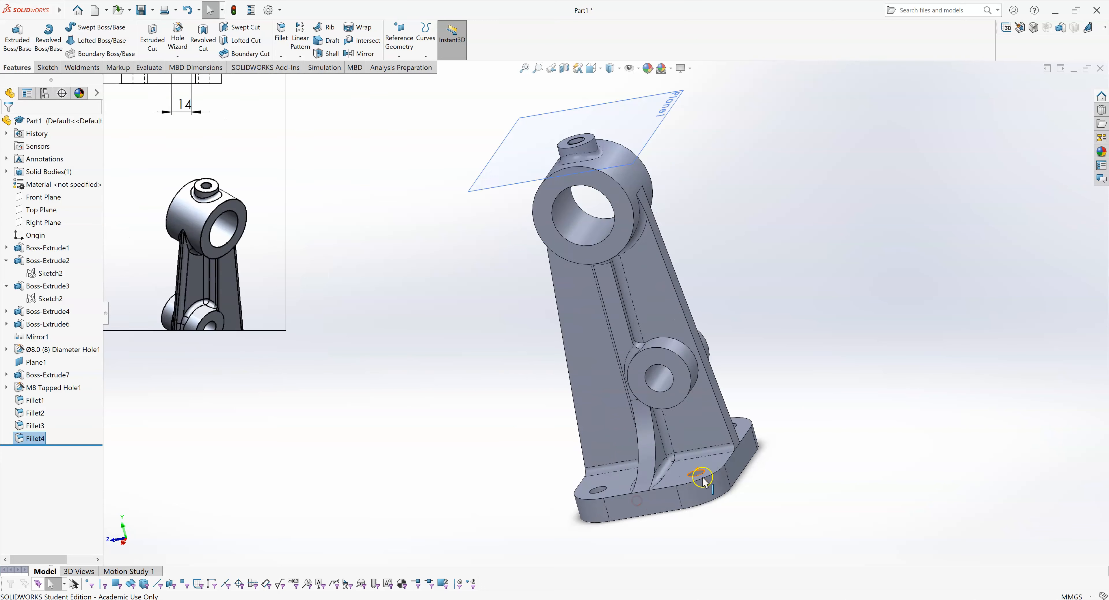
scroll(703, 478, down, 3)
middle_drag(638, 413, 605, 503)
mouse_move(646, 360)
middle_down()
mouse_move(673, 285)
mouse_move(658, 354)
middle_up()
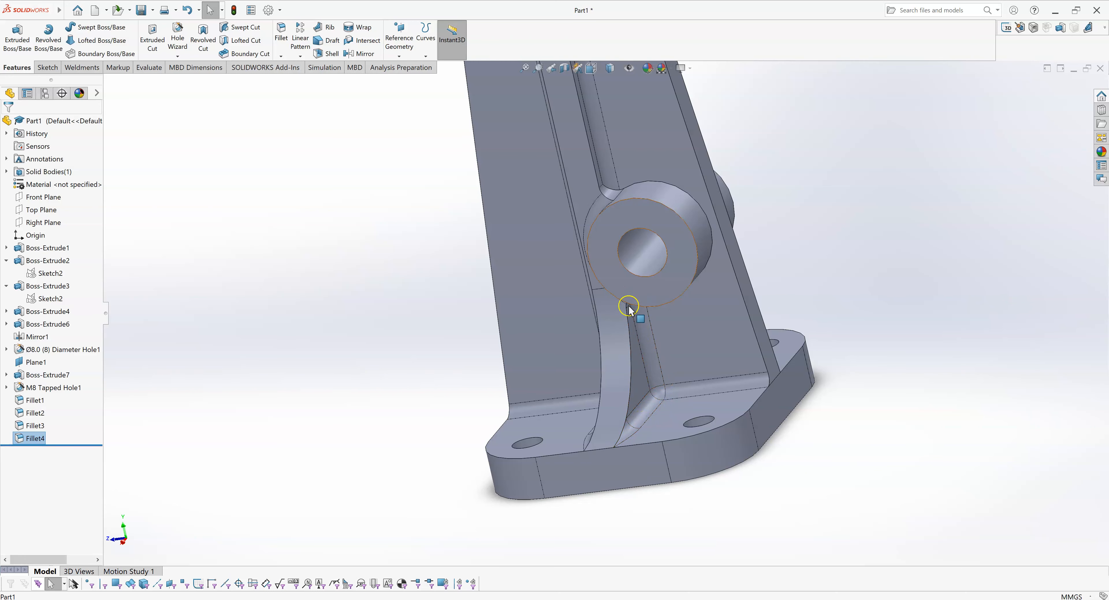
middle_drag(726, 196, 774, 146)
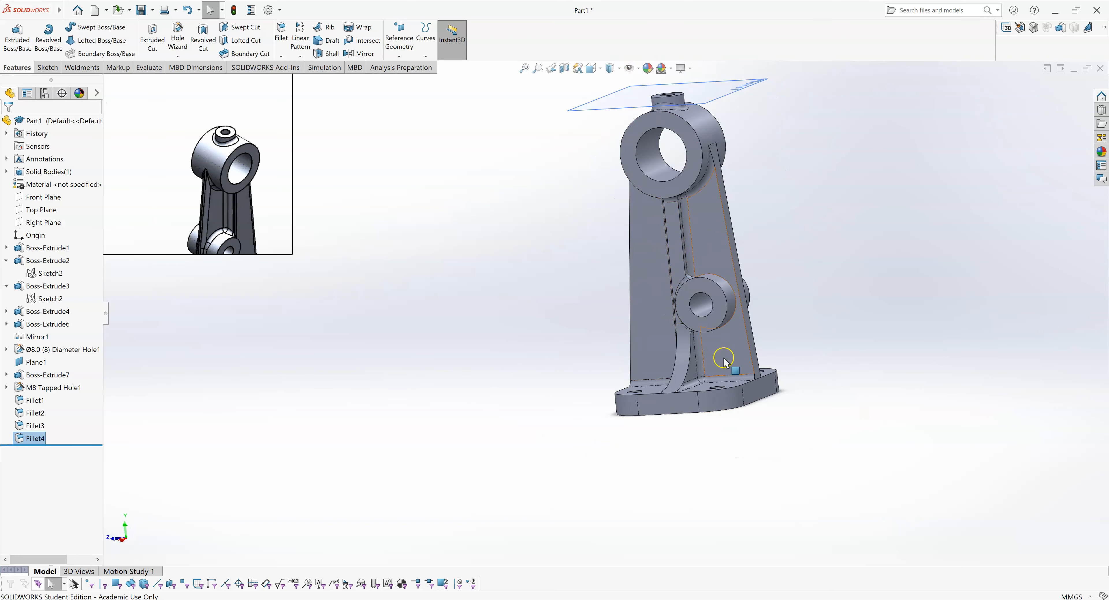
middle_drag(718, 359, 715, 445)
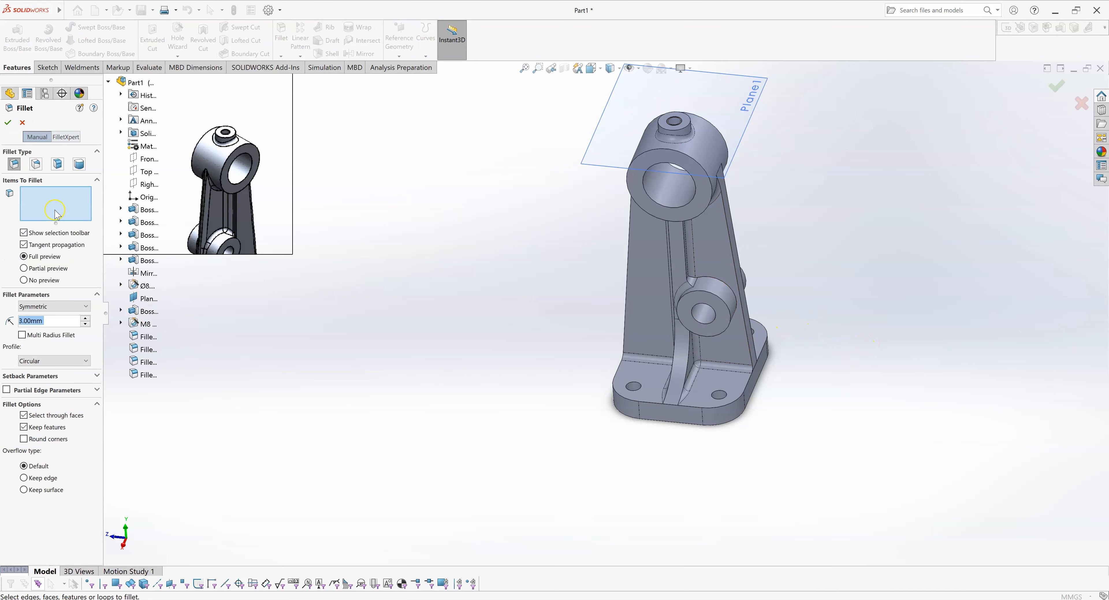
Start a symmetric 3 mm fillet along the base plate's upper outer edge on the side with the curved rib
scroll(738, 405, down, 5)
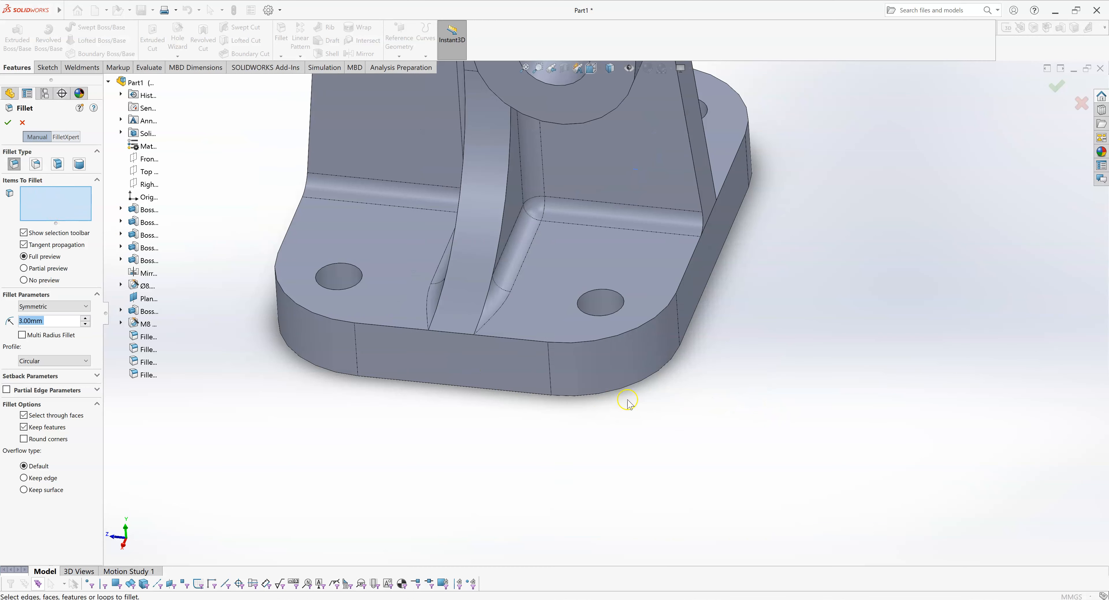
click(384, 330)
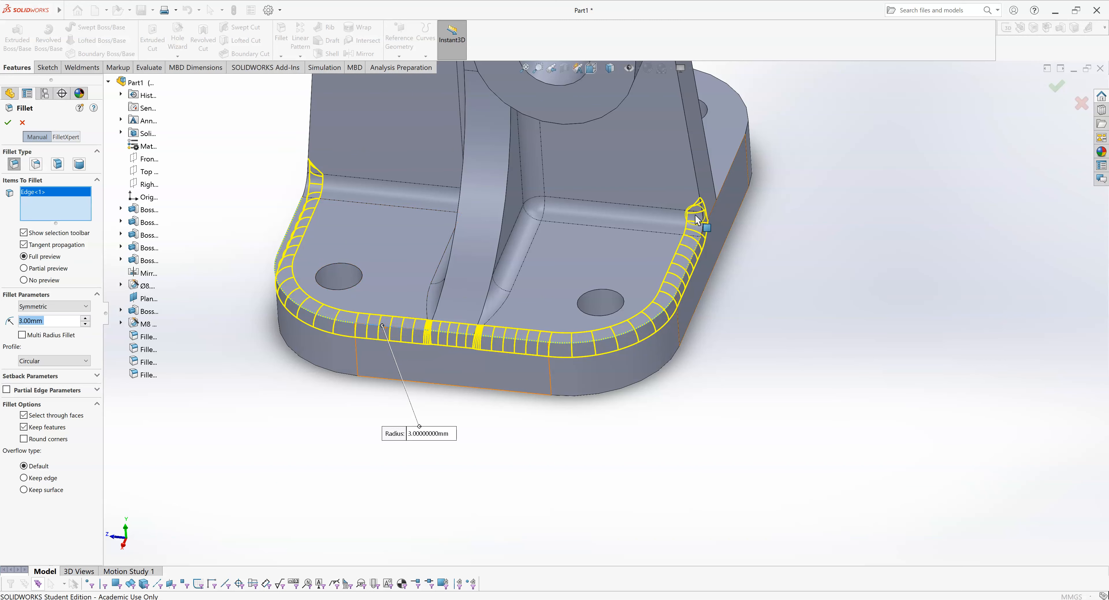
scroll(617, 290, up, 1)
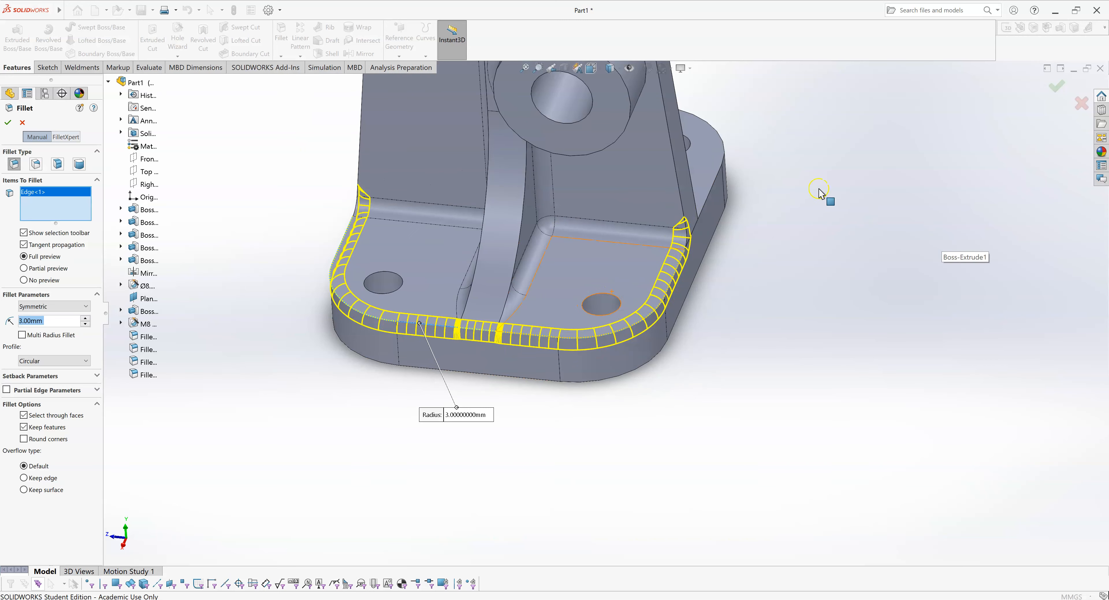
scroll(820, 172, up, 3)
scroll(716, 180, up, 2)
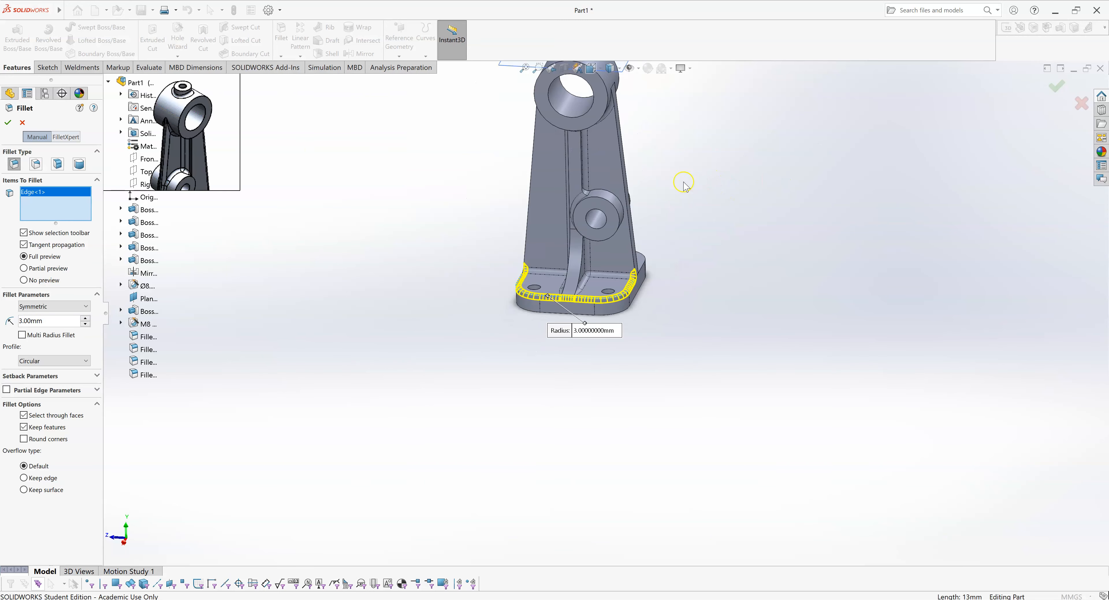
scroll(683, 181, down, 2)
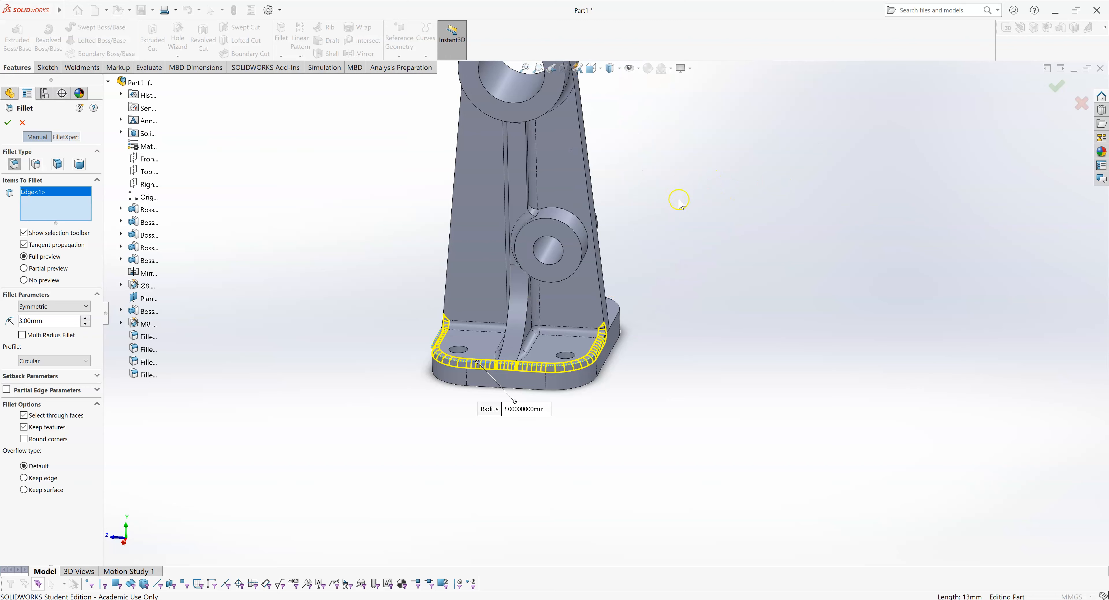
Add both long outer edges of the tapered web to the base plate edge selection and create the 3 mm fillet
click(601, 297)
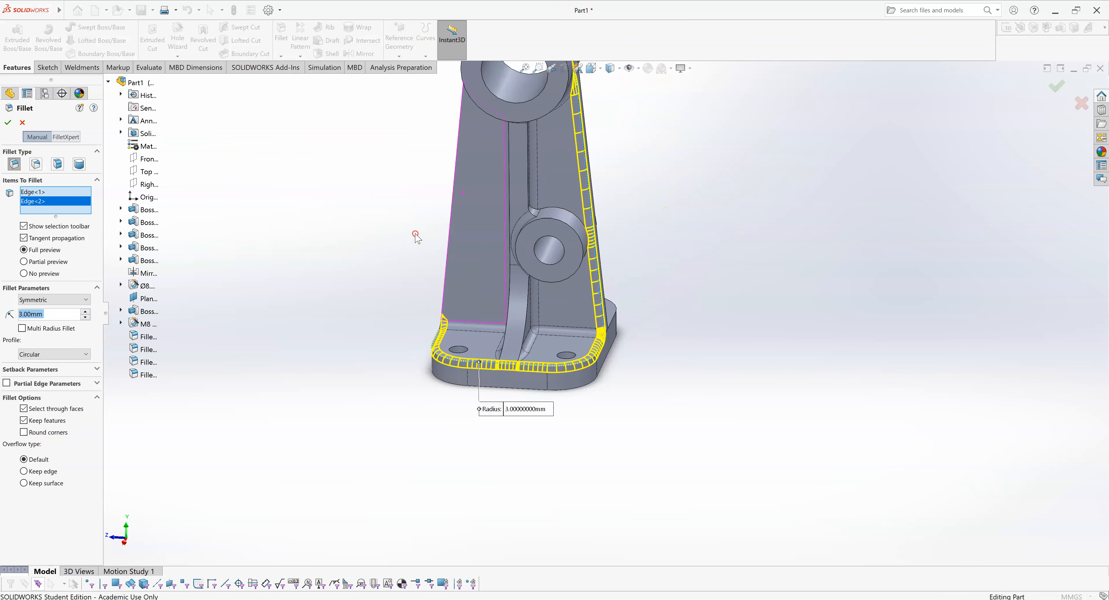
middle_drag(389, 242, 440, 234)
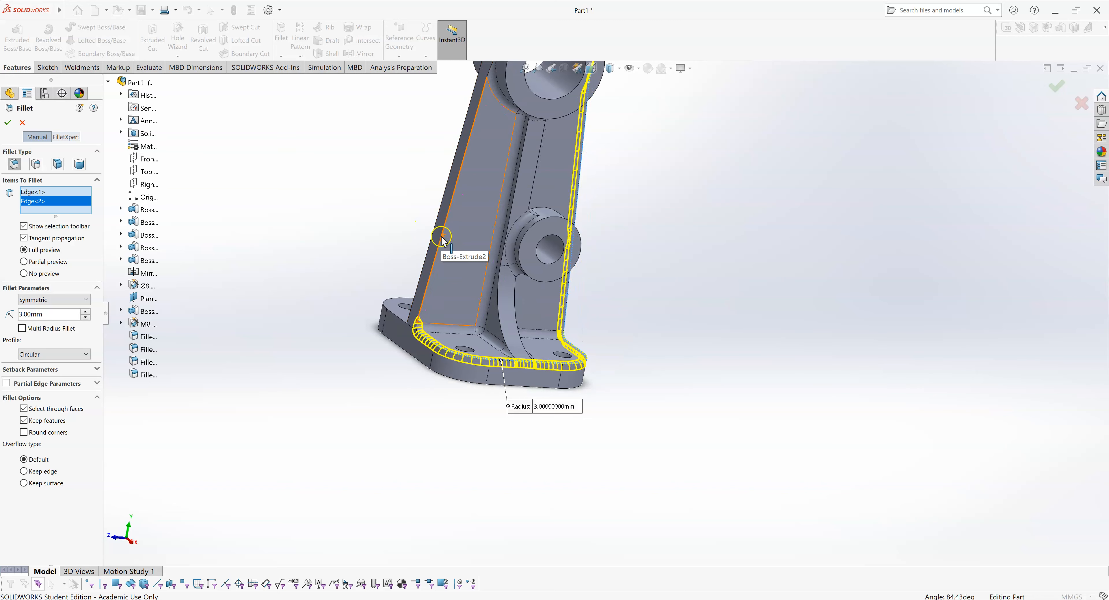
click(442, 240)
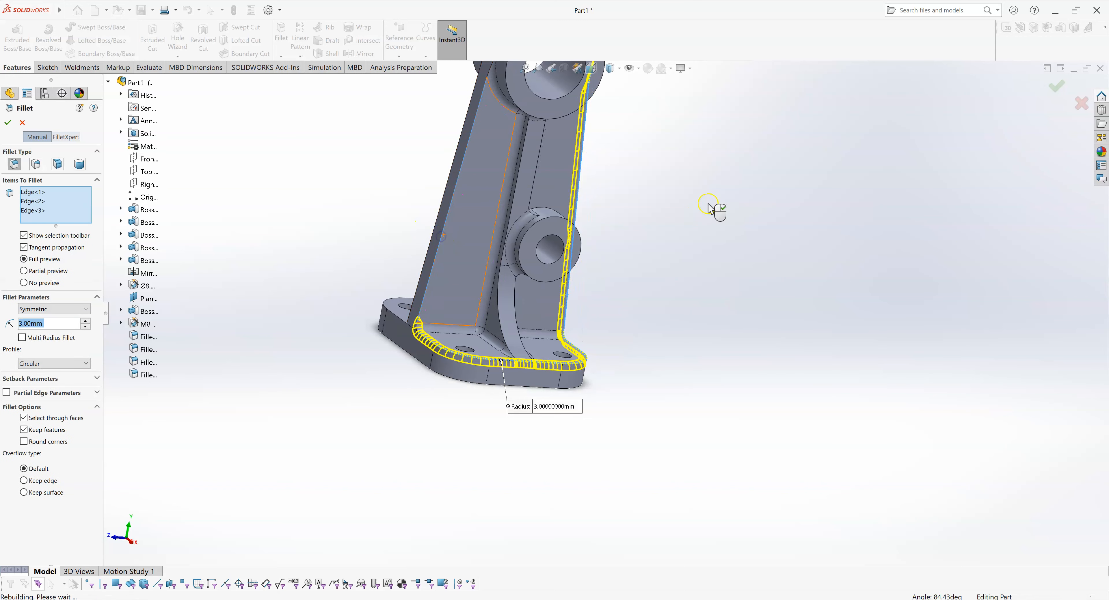
scroll(711, 210, up, 1)
middle_drag(711, 209, 607, 218)
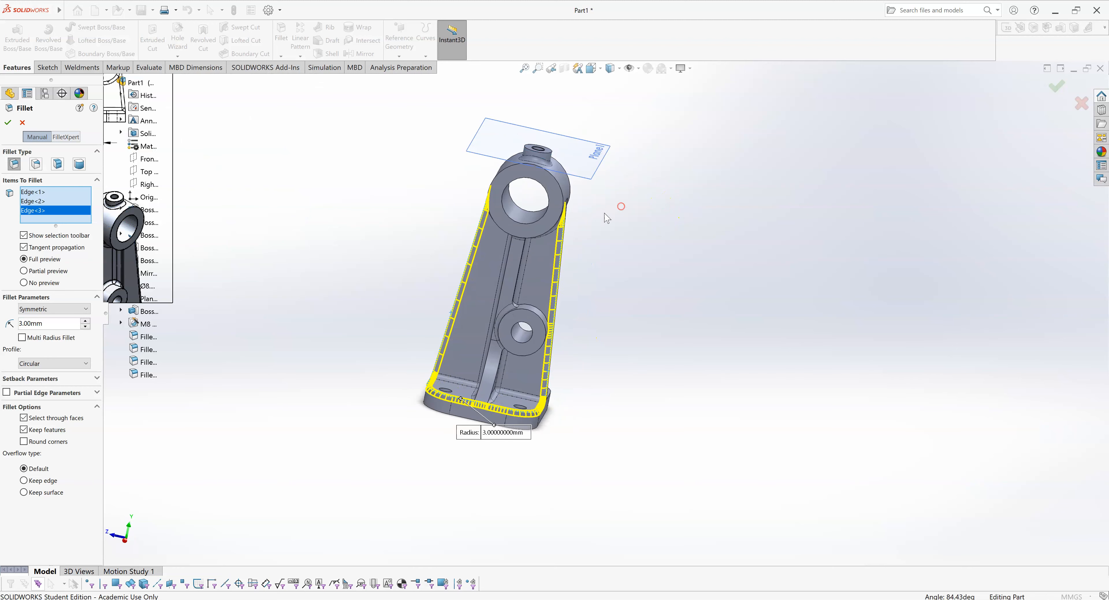
click(1059, 88)
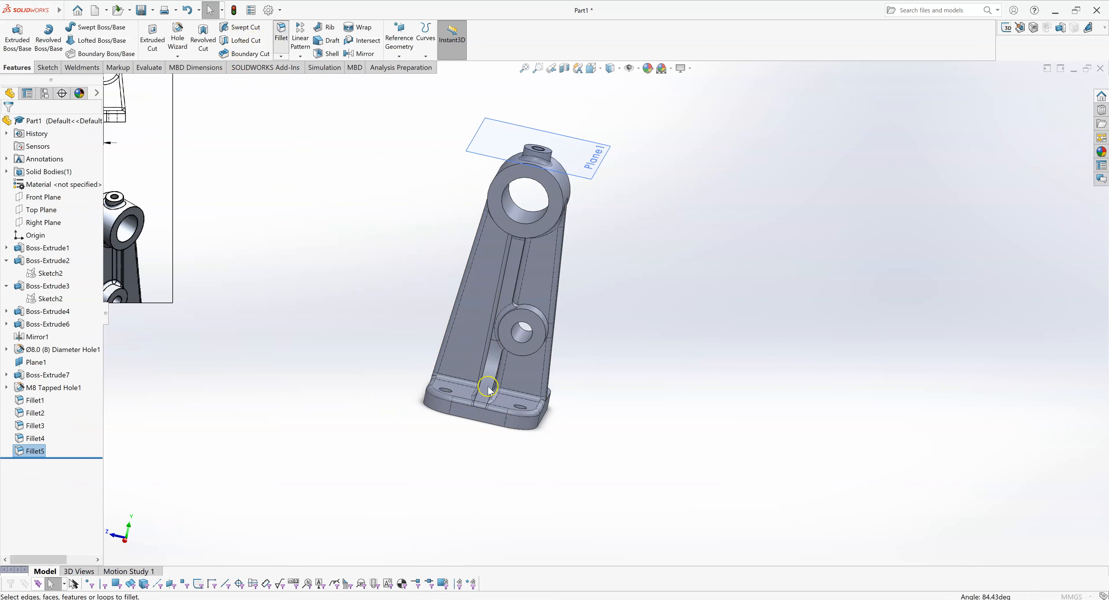
Create a symmetric 3 mm fillet on both outer edges of the curved rib and along its upper section between small boss and cylinder
scroll(500, 381, down, 4)
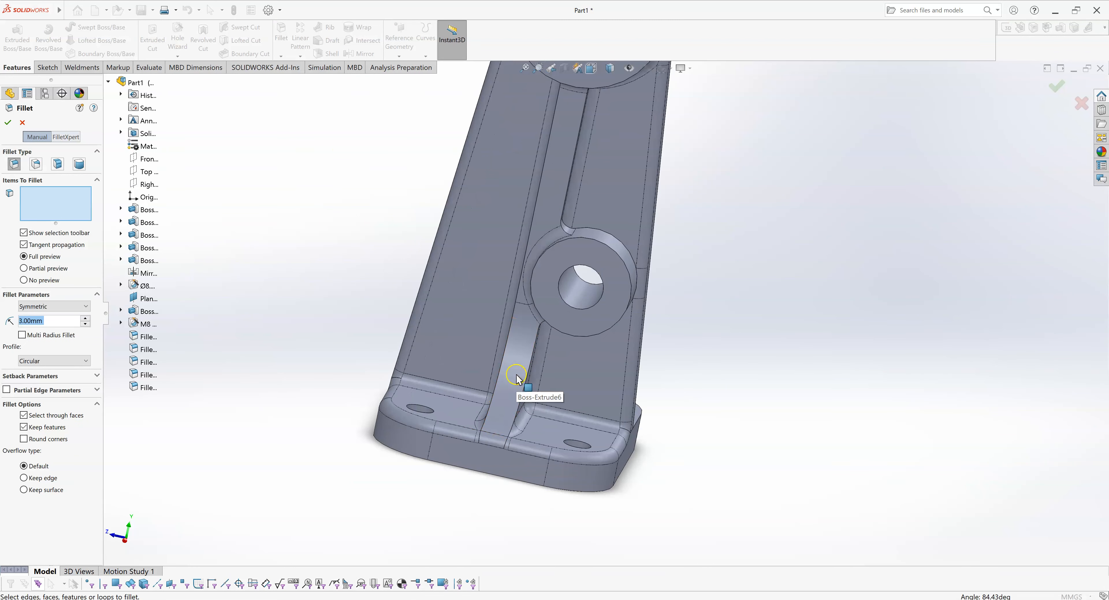
click(527, 384)
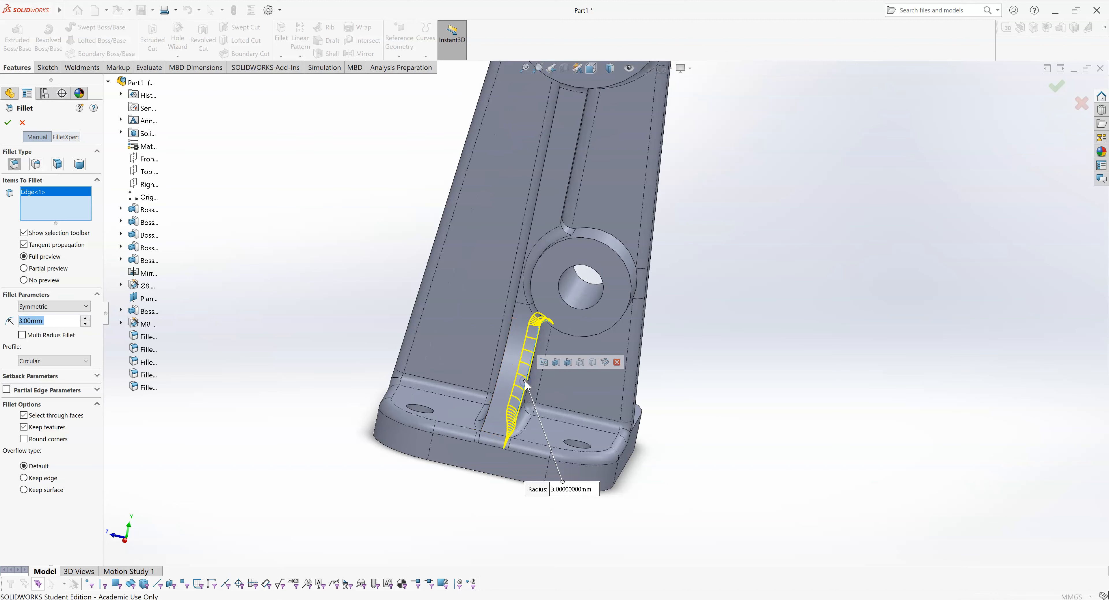
click(496, 389)
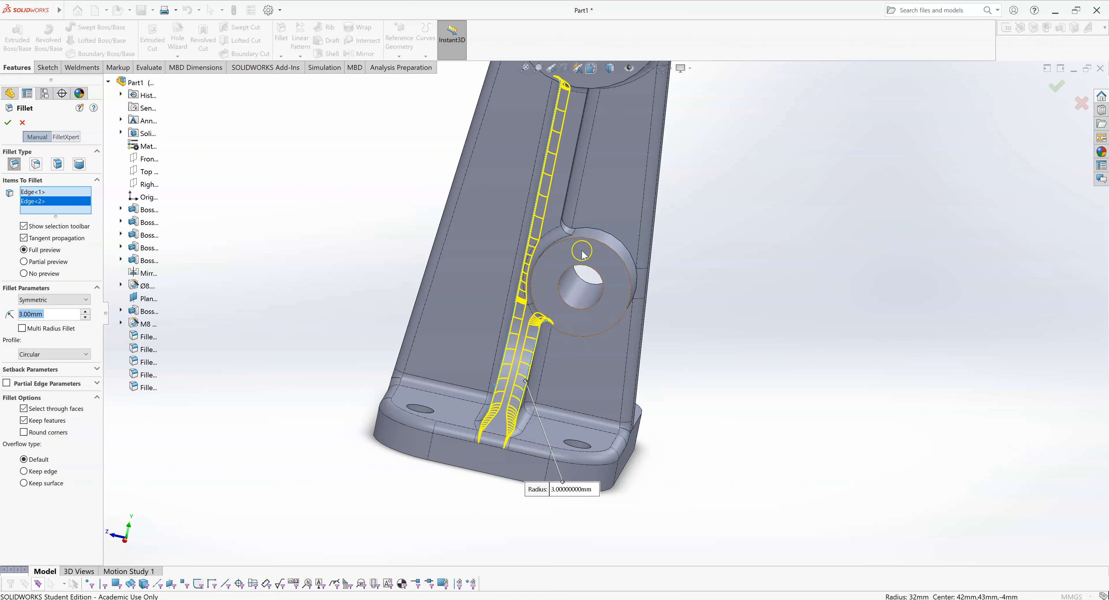
scroll(592, 297, up, 2)
scroll(582, 211, down, 5)
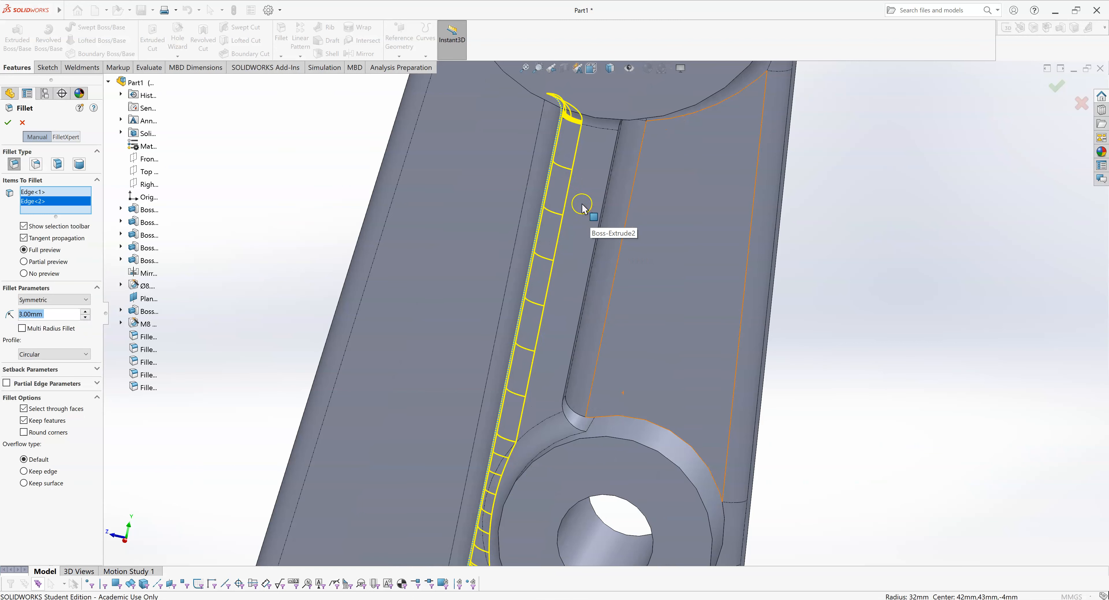
click(589, 268)
middle_drag(846, 260, 858, 179)
scroll(856, 181, up, 4)
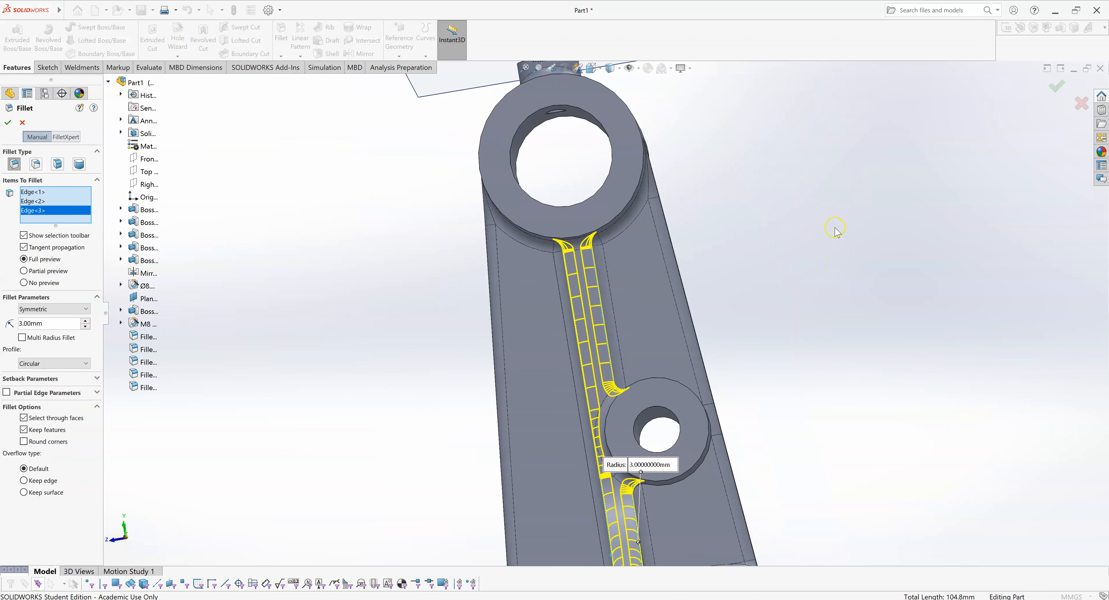
middle_drag(842, 236, 797, 328)
click(1060, 89)
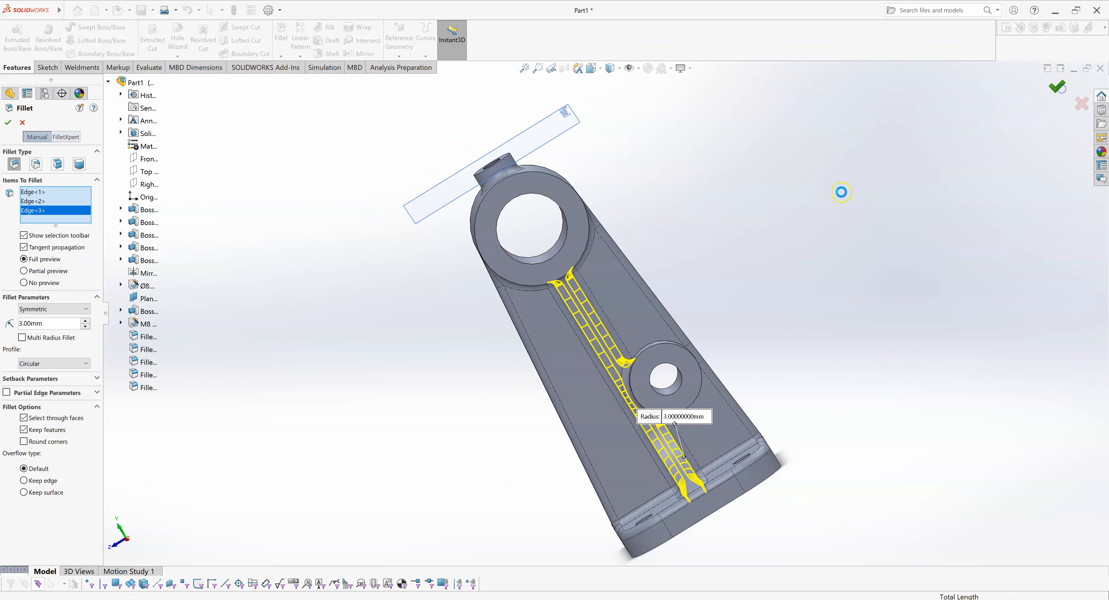
Examine both sides of the bracket for remaining unfilleted edges around the curved rib, small boss, web and base plate
click(796, 254)
middle_drag(742, 311, 738, 367)
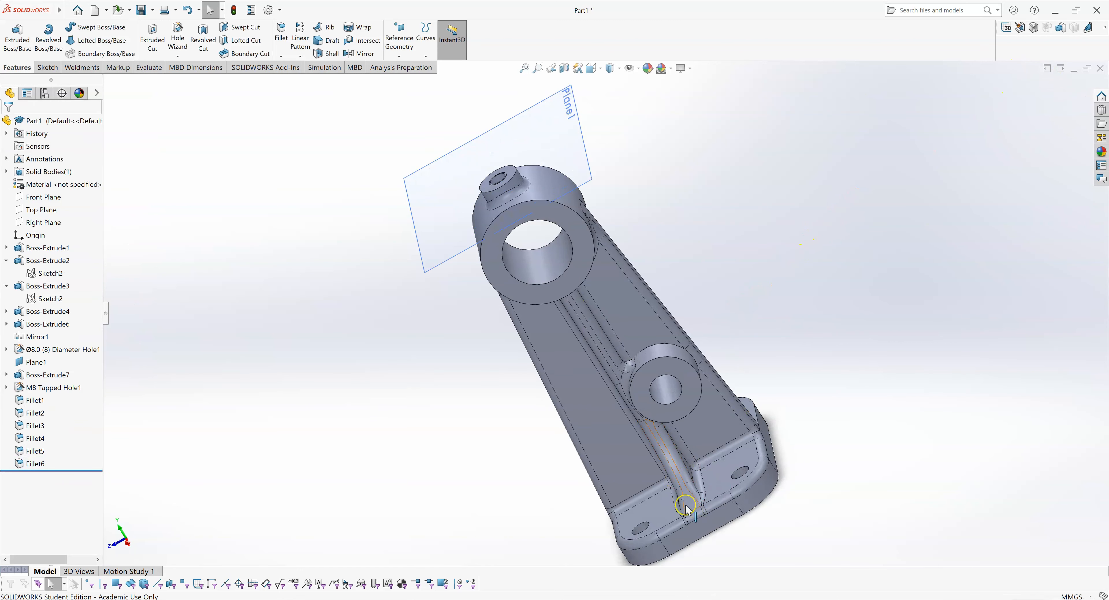
middle_drag(776, 336, 788, 218)
middle_drag(540, 330, 864, 241)
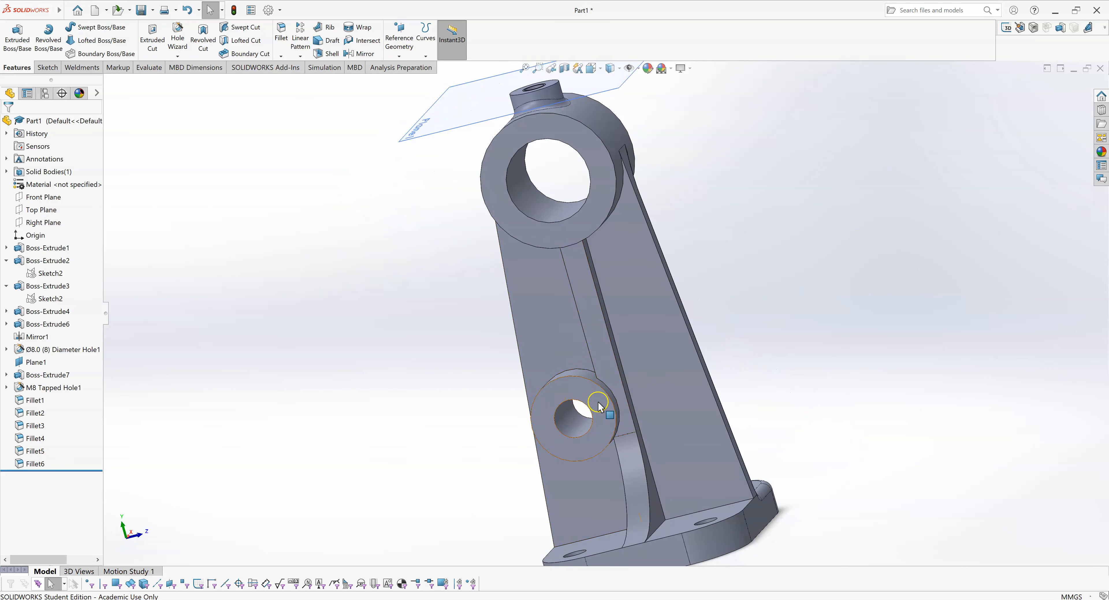
middle_drag(653, 437, 601, 334)
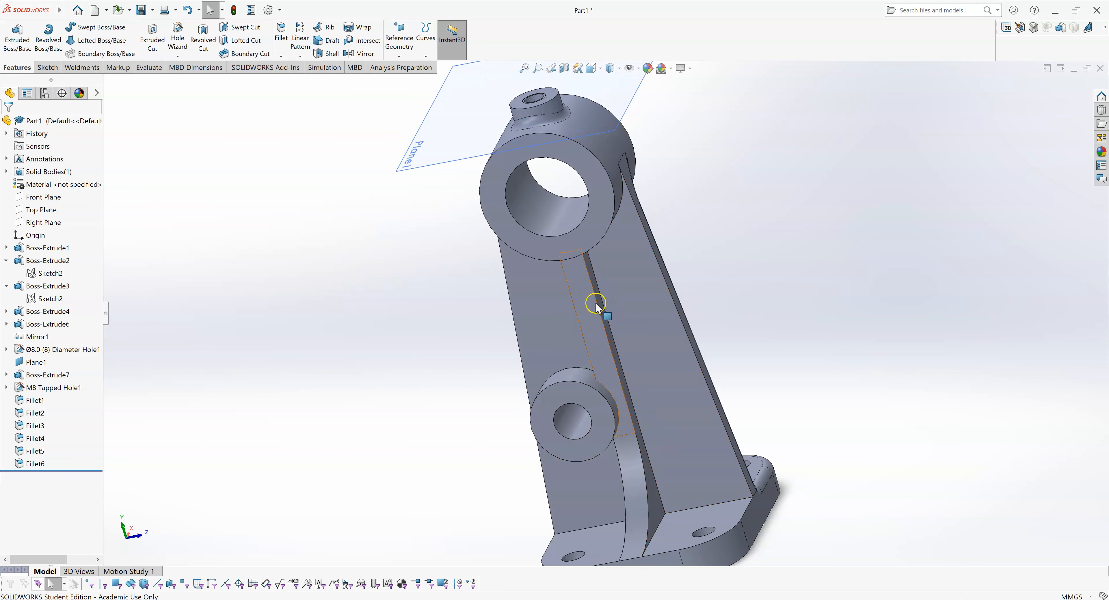
middle_drag(599, 310, 604, 322)
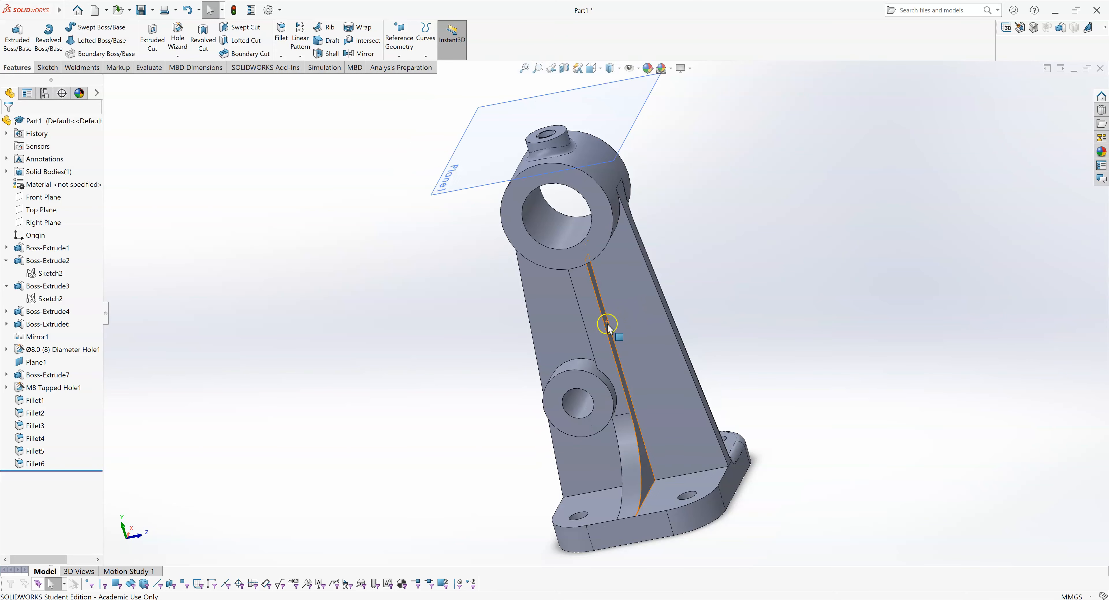
middle_drag(730, 312, 536, 559)
middle_drag(745, 330, 666, 382)
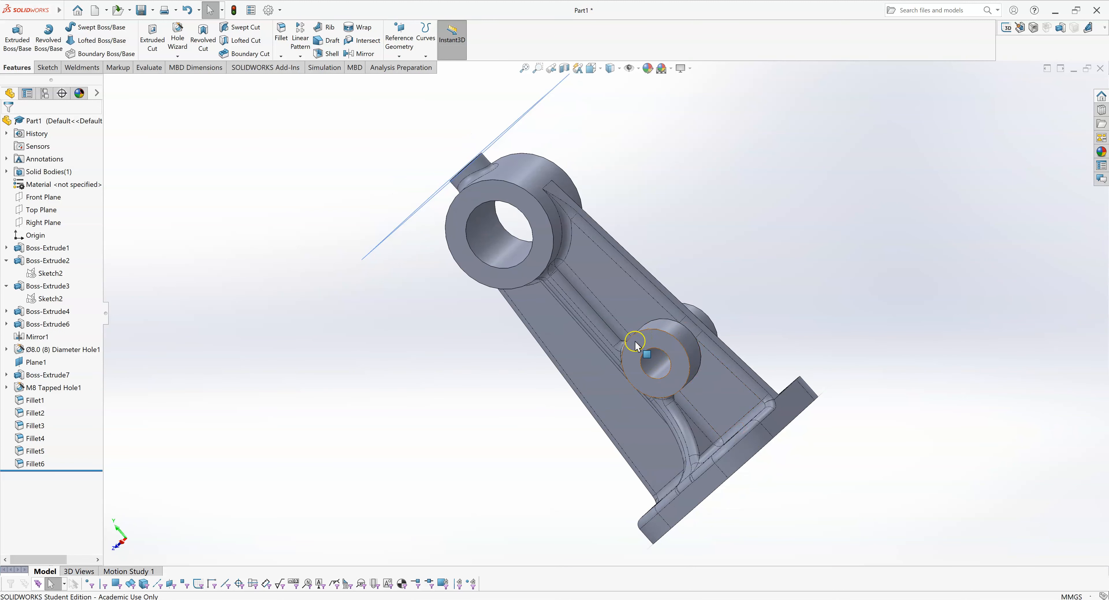
middle_drag(674, 349, 687, 300)
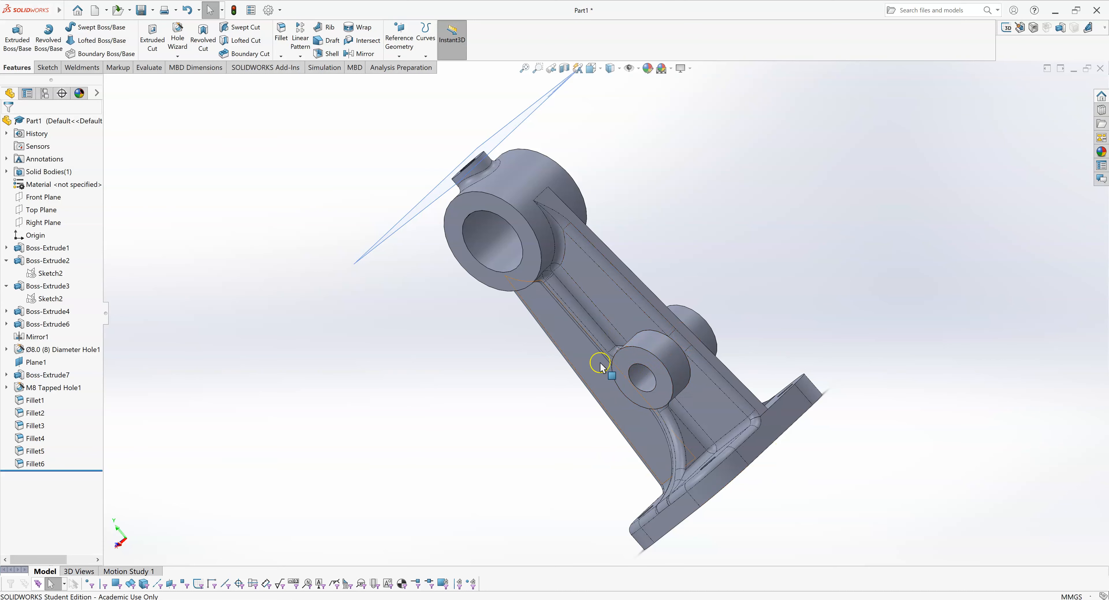
Create a symmetric 3 mm fillet along the junction between the small boss and the tapered web
scroll(669, 362, down, 2)
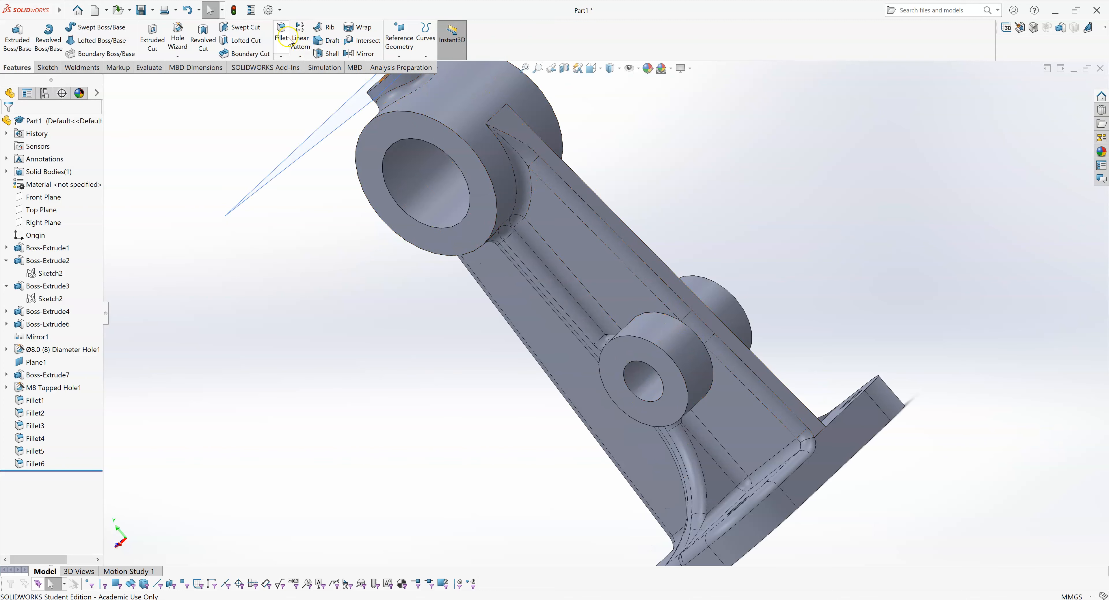
click(666, 315)
middle_drag(795, 254, 775, 267)
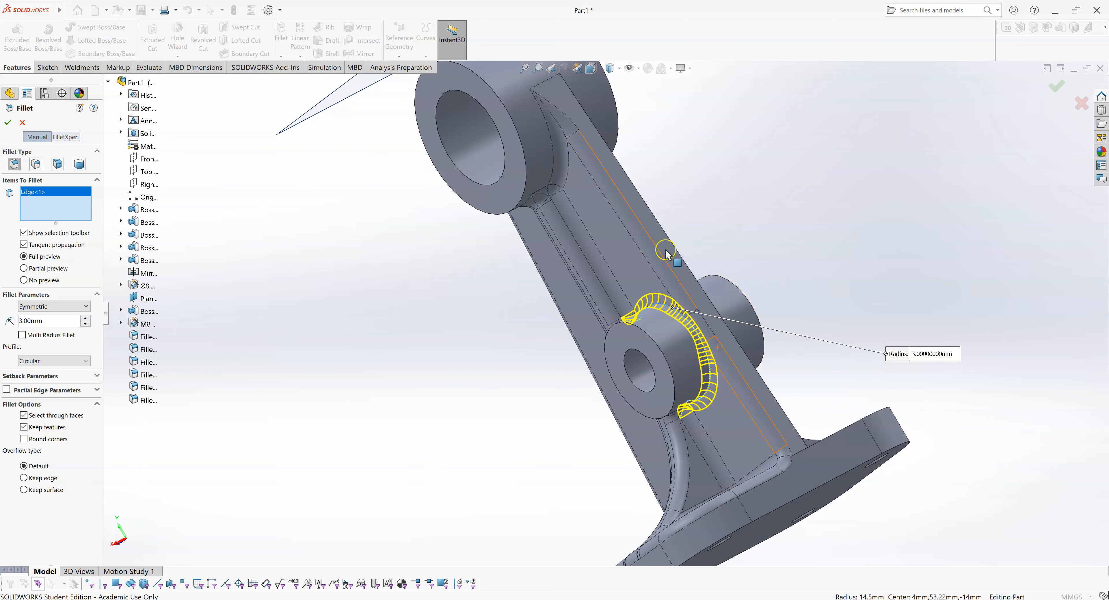
click(8, 124)
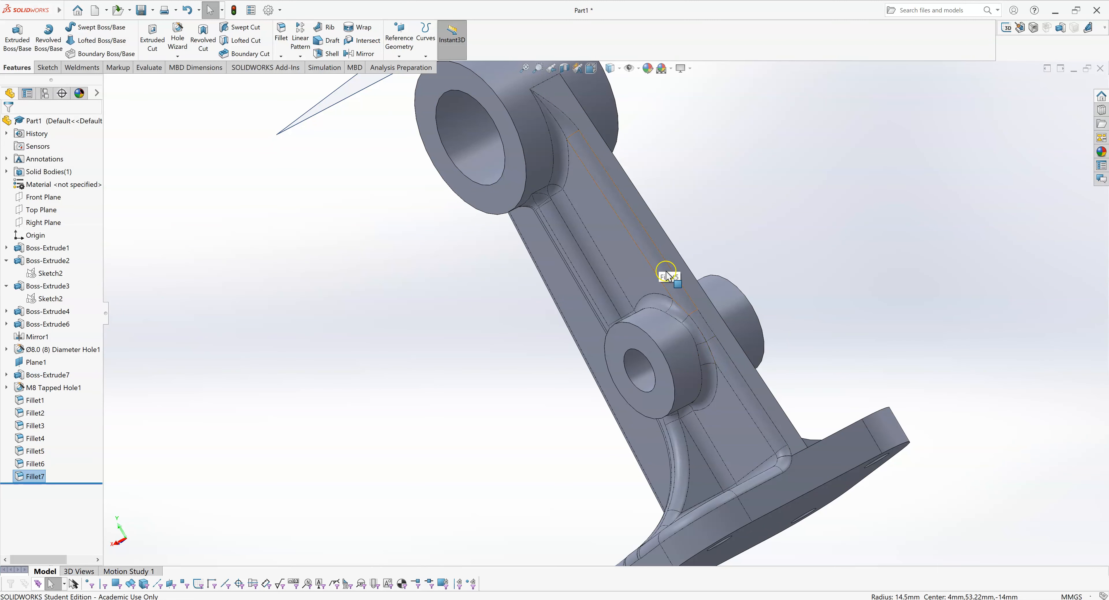
Reorder the small boss junction fillet so it comes directly after Fillet4, before the web and base plate outer edge fillet
click(37, 464)
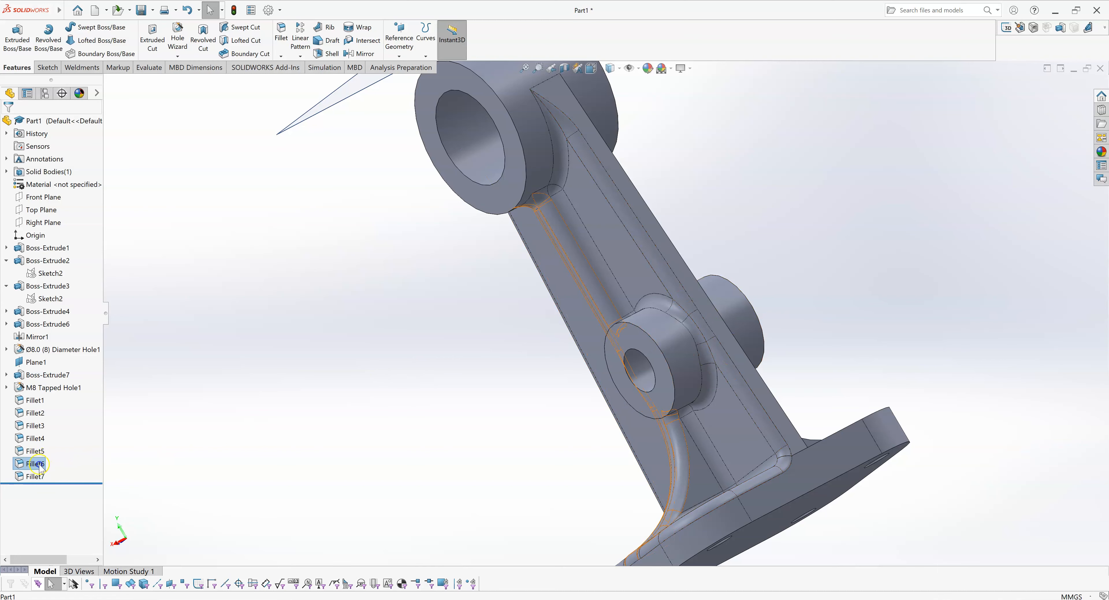
click(36, 451)
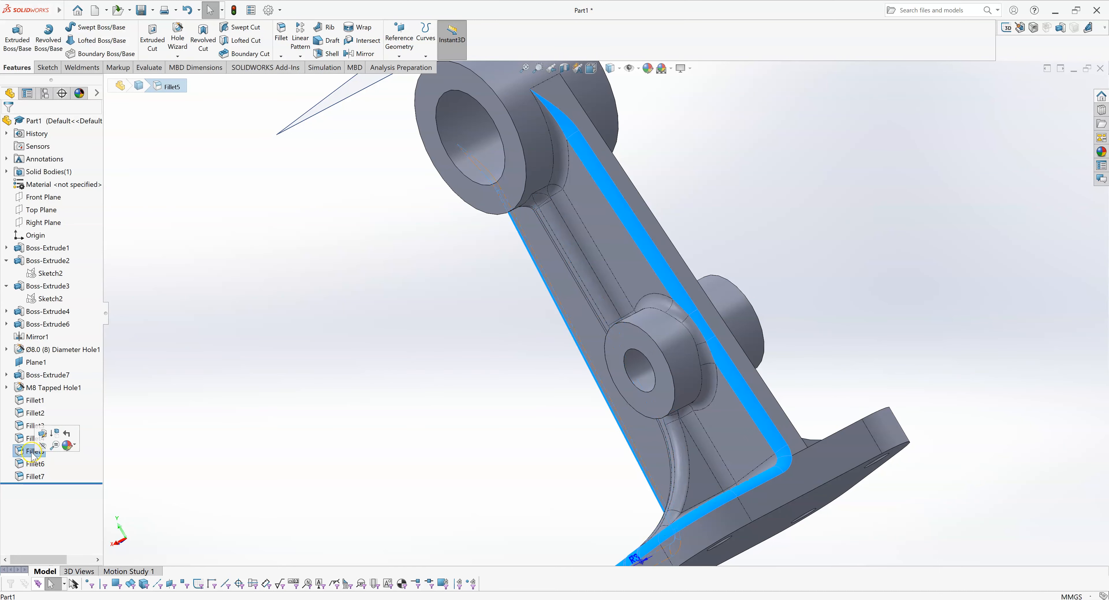
click(36, 477)
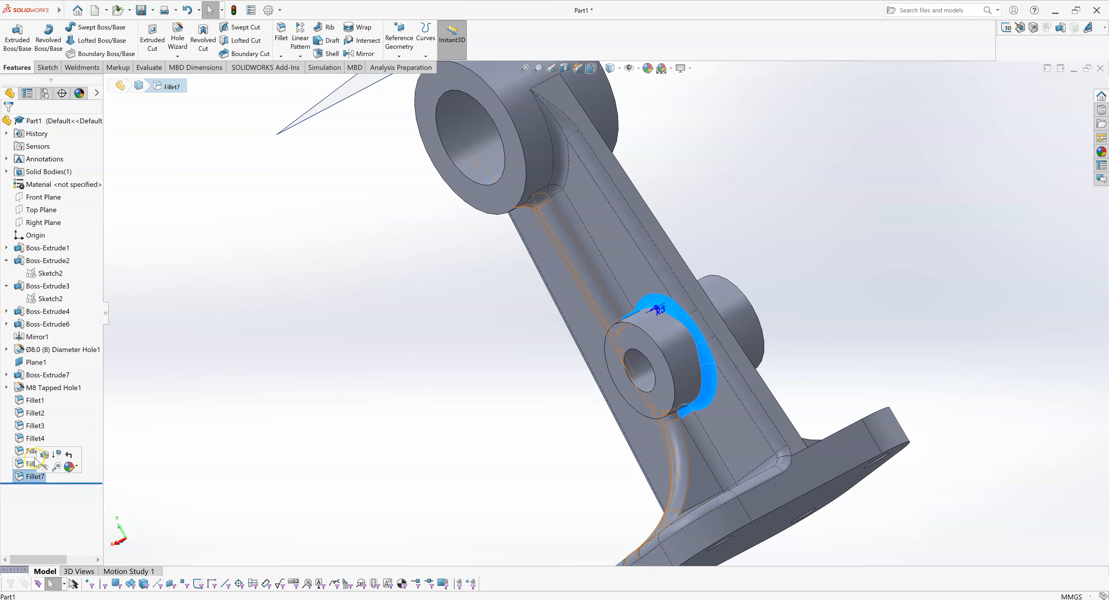
drag(32, 481, 32, 439)
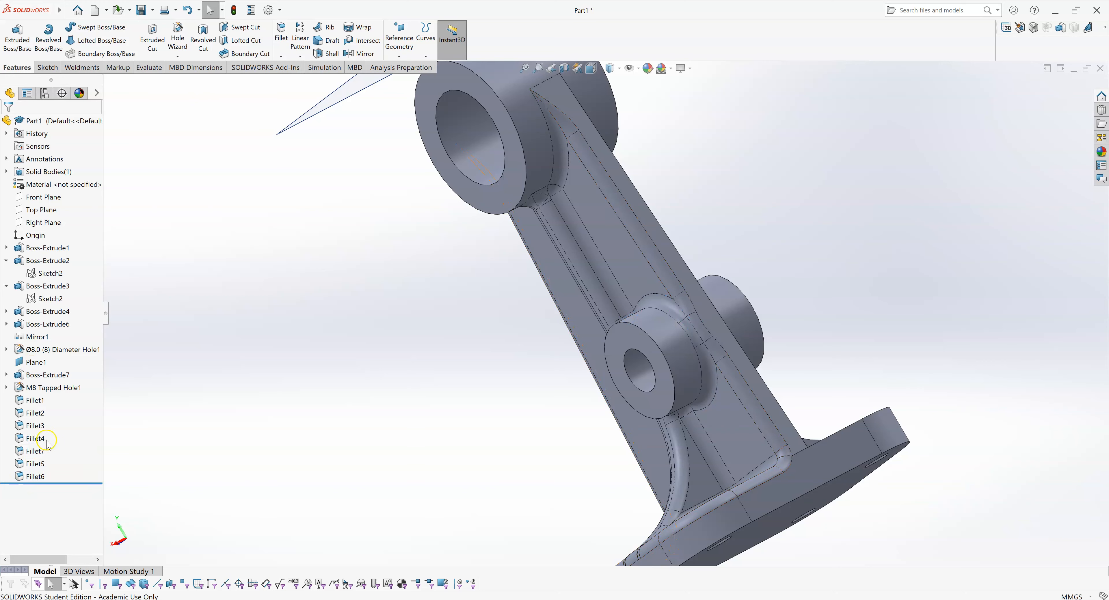
Inspect the reordered small boss fillet up close and check which edges Fillet3 through Fillet7 cover on the model
scroll(749, 322, down, 2)
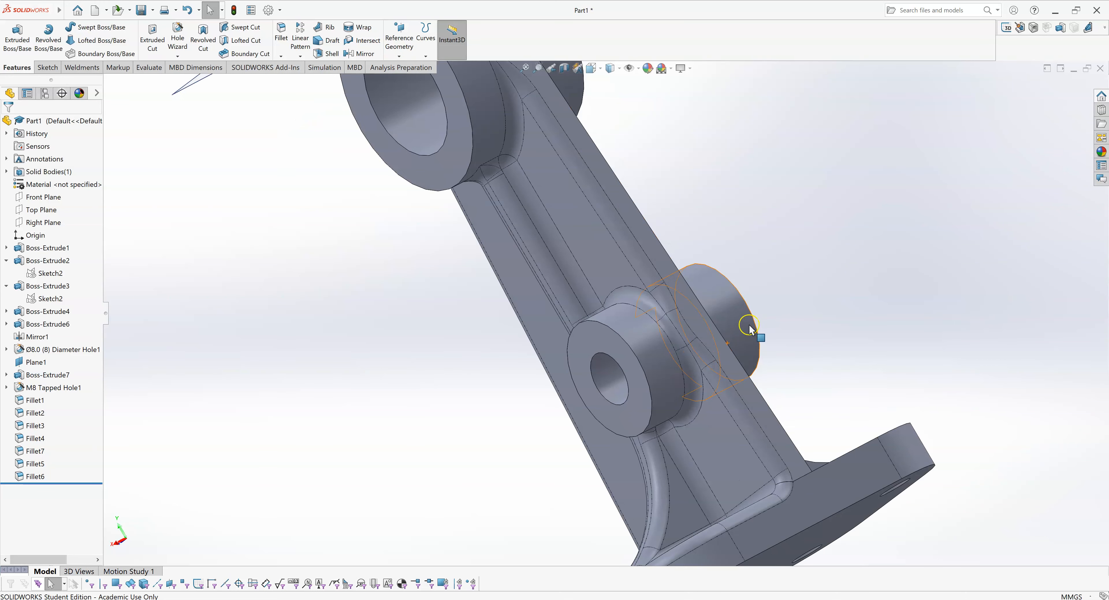
middle_drag(750, 323, 813, 138)
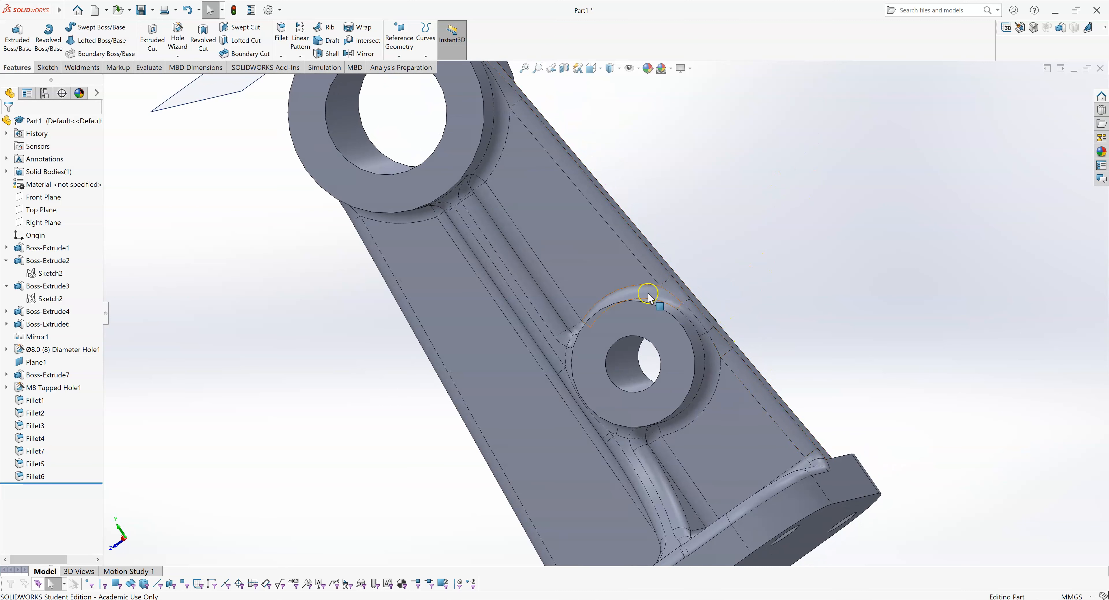
click(36, 438)
click(31, 426)
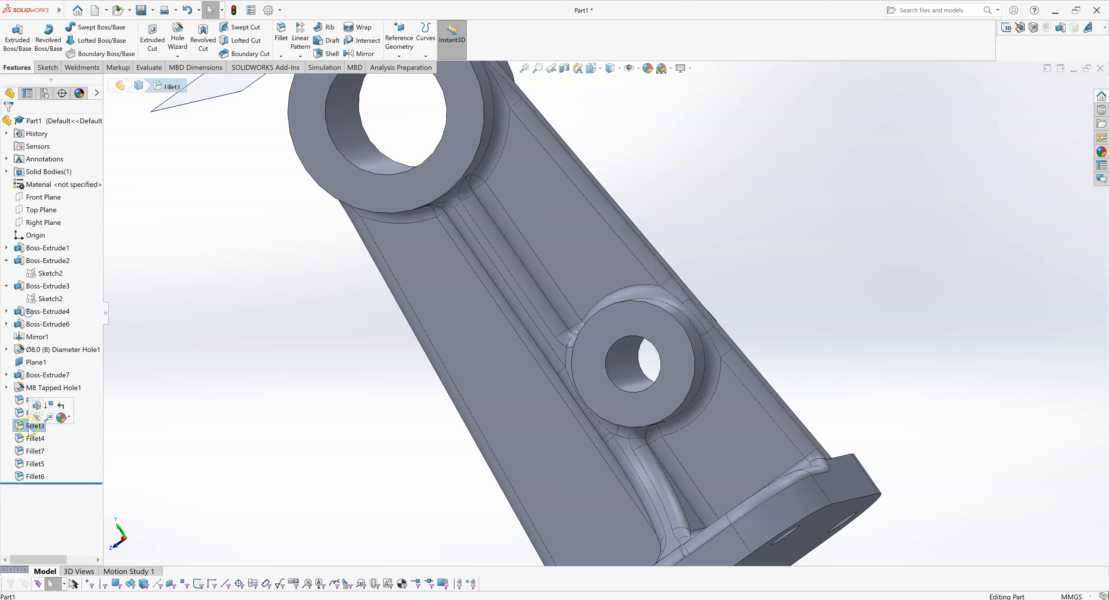
click(32, 452)
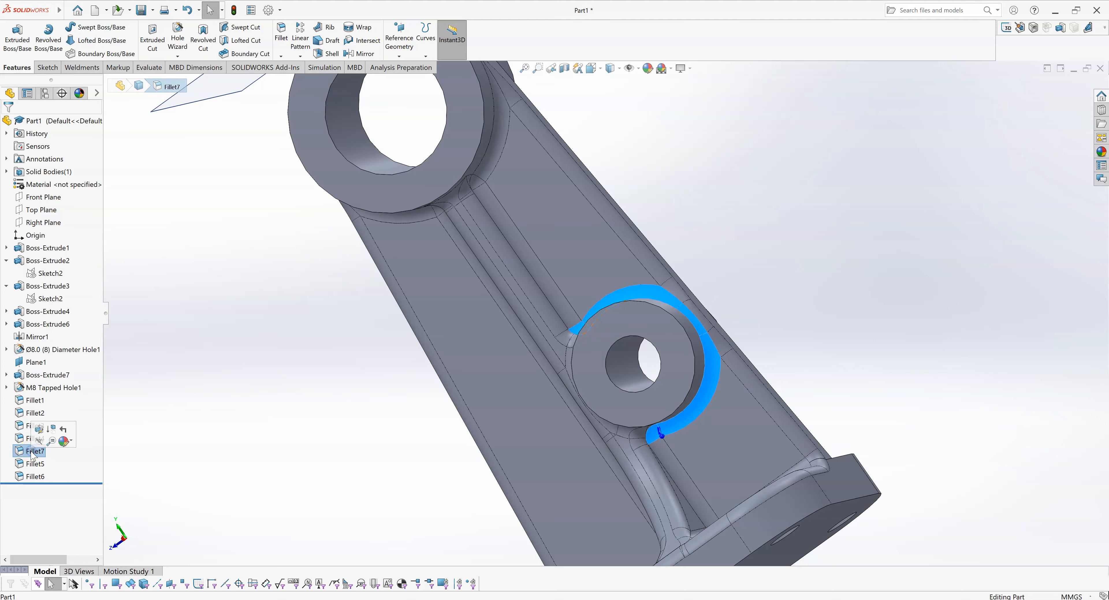
click(34, 463)
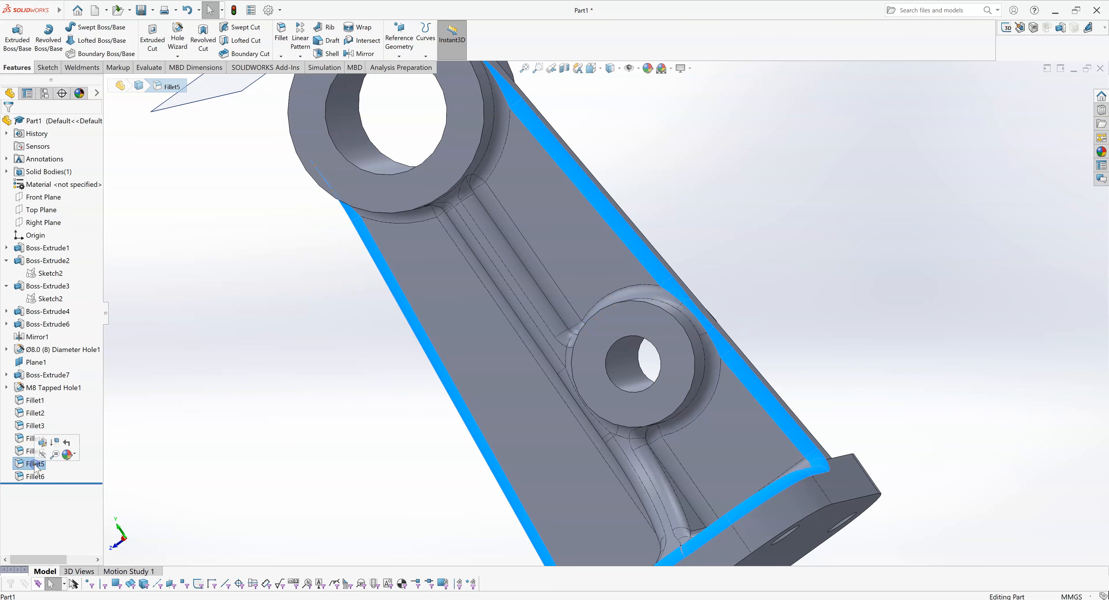
click(32, 464)
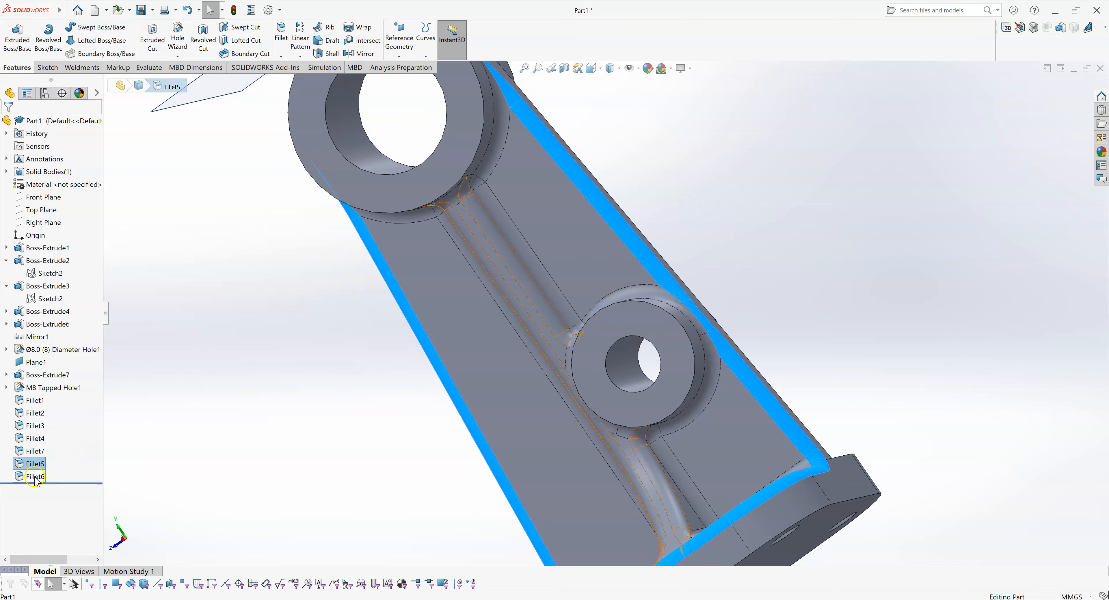
click(33, 476)
Examine the whole bracket from the filleted and unfilleted sides, including the rib's junction with the base plate
click(780, 269)
key(f)
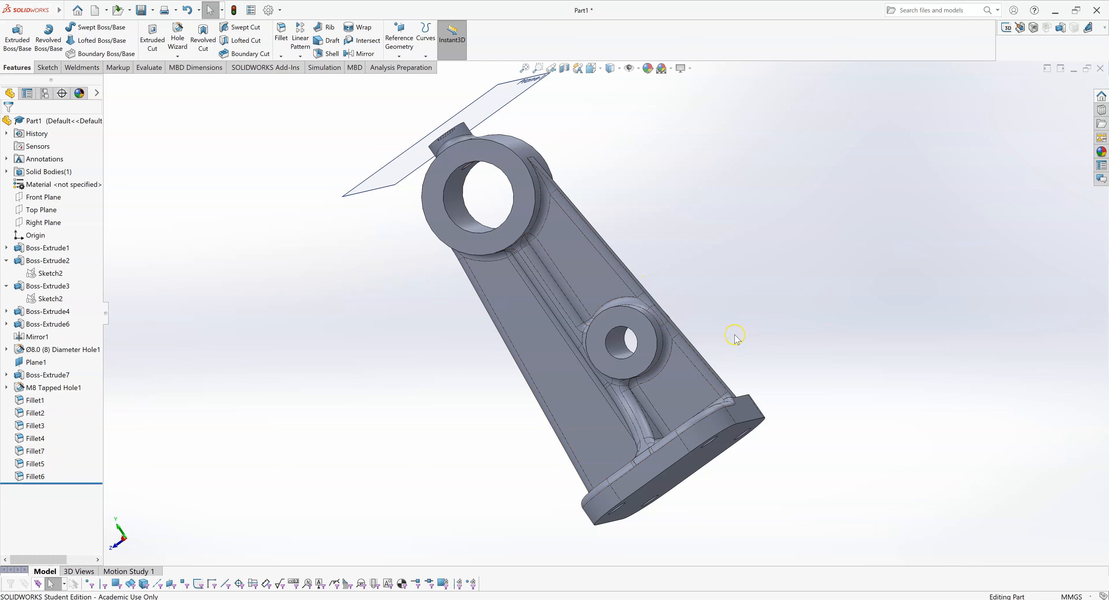
middle_drag(488, 330, 675, 246)
middle_drag(660, 244, 712, 160)
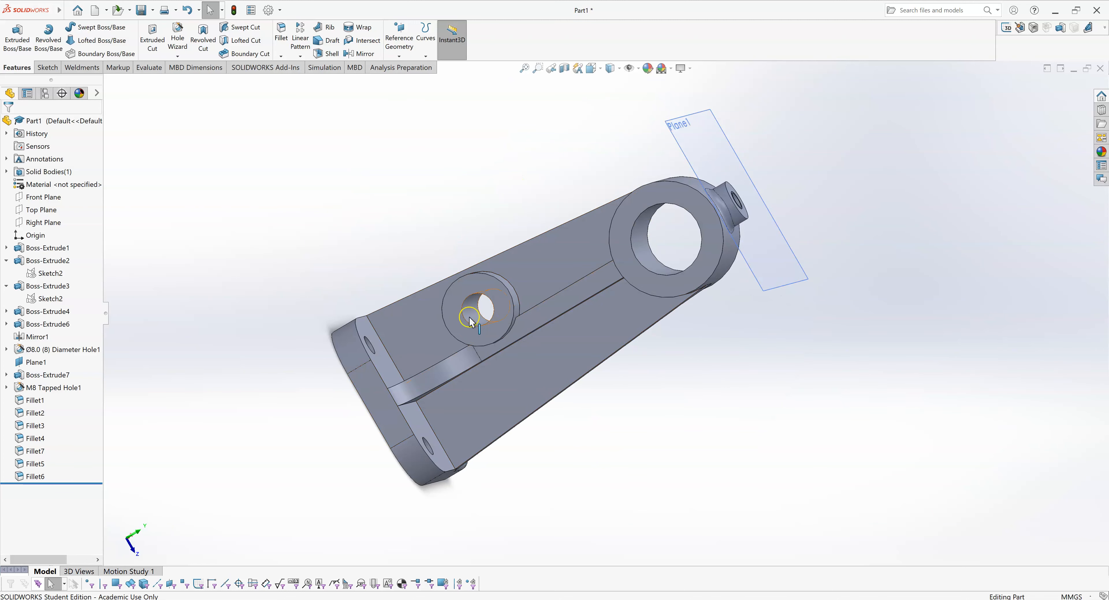
middle_drag(683, 339, 527, 347)
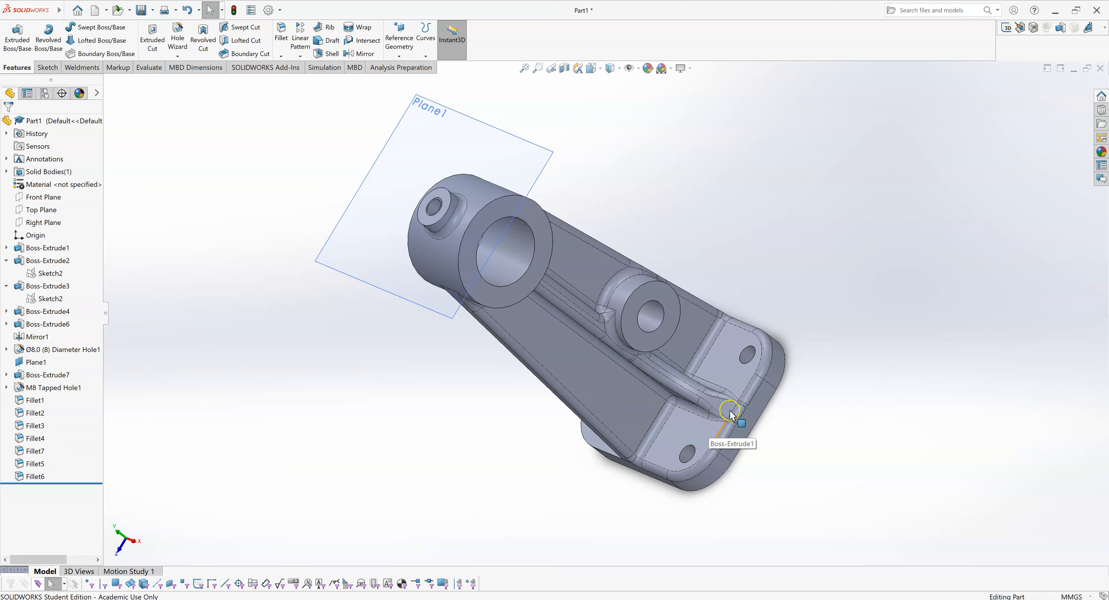
click(715, 422)
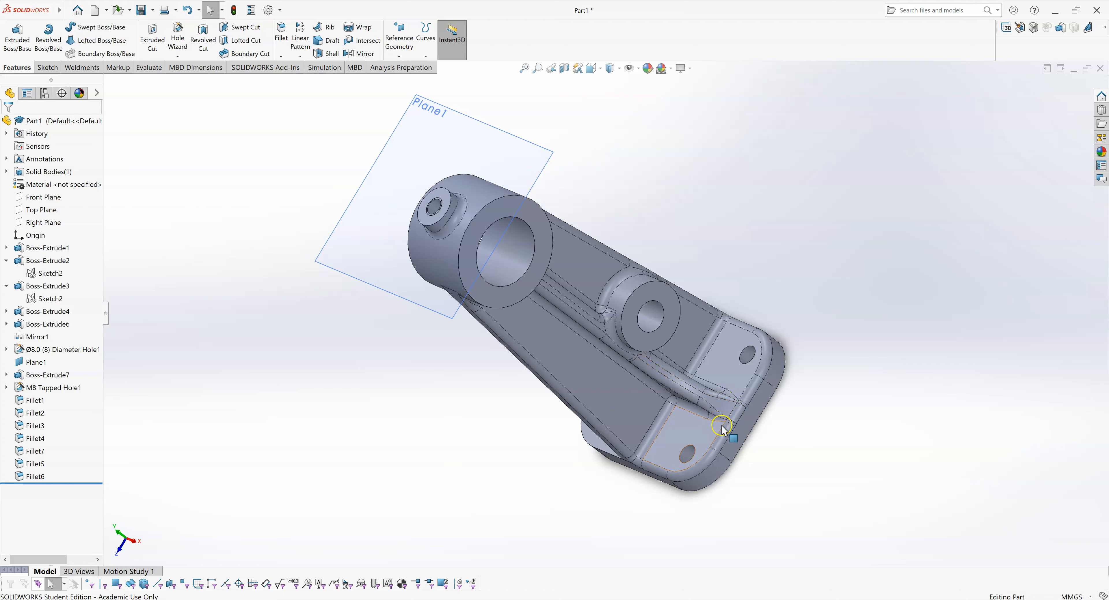